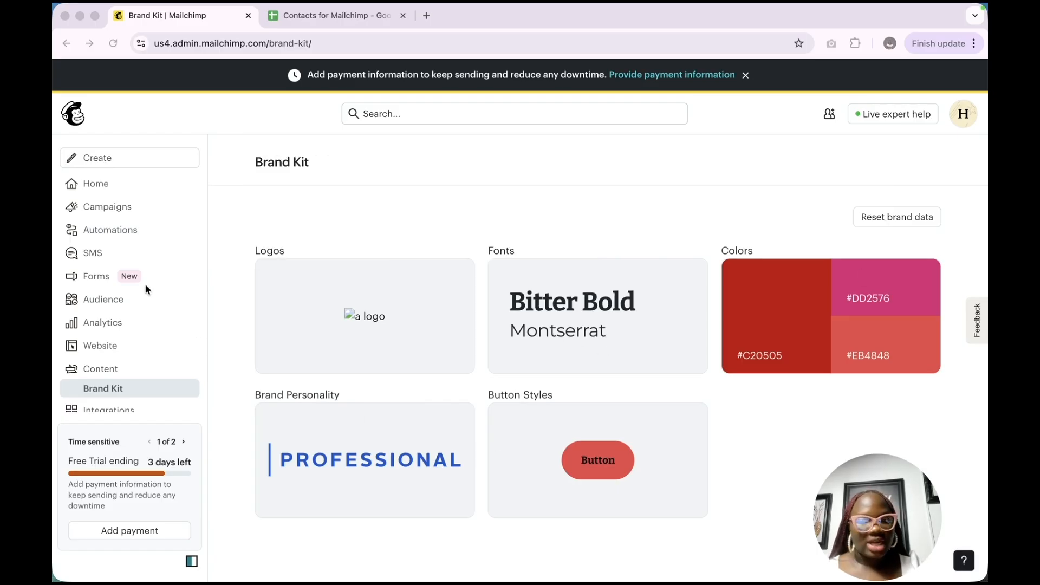
- Open the list of other forms and start creating a new popup form
click(90, 277)
click(98, 297)
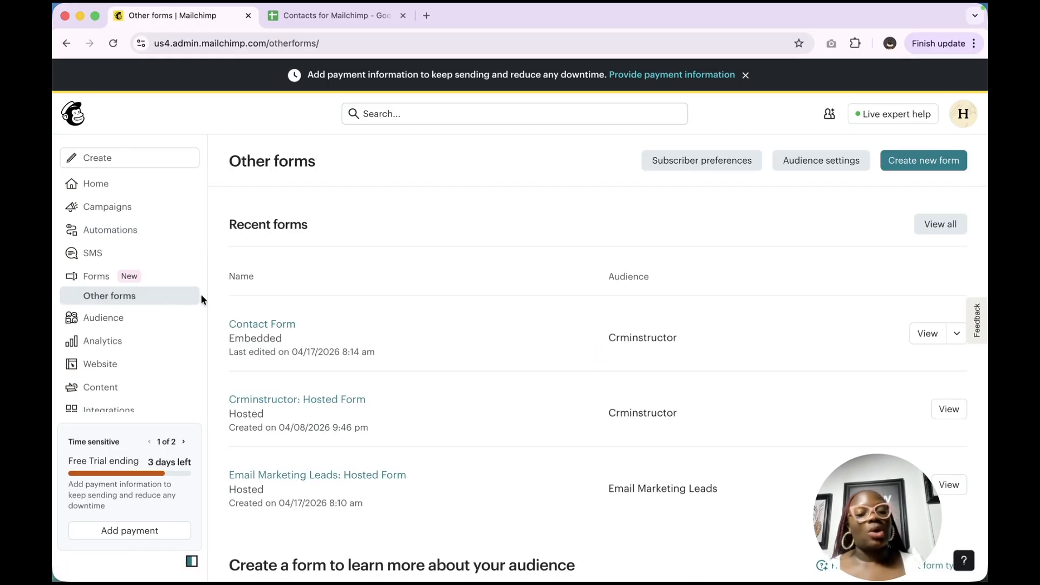
click(925, 161)
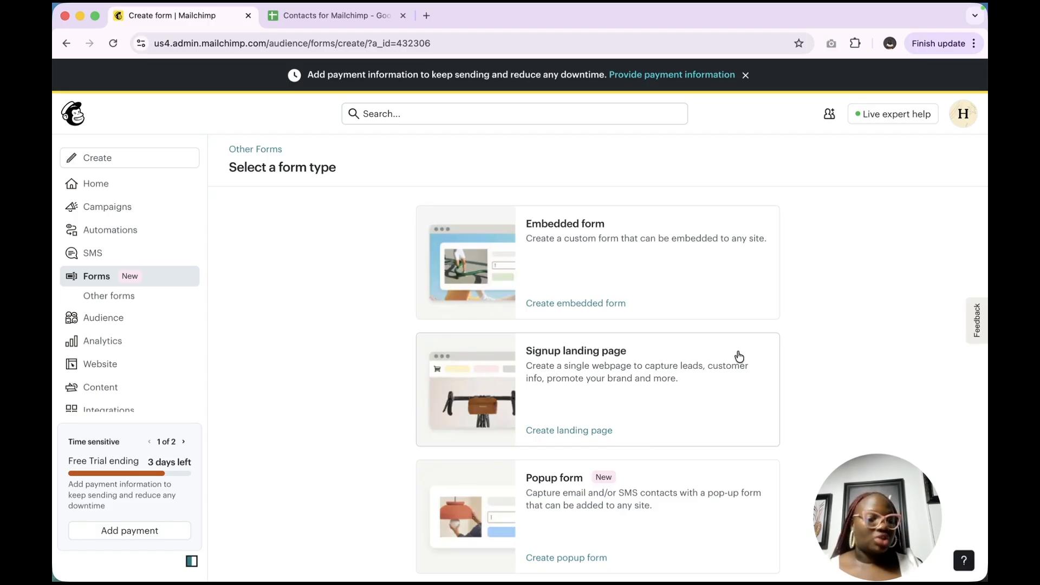
click(568, 558)
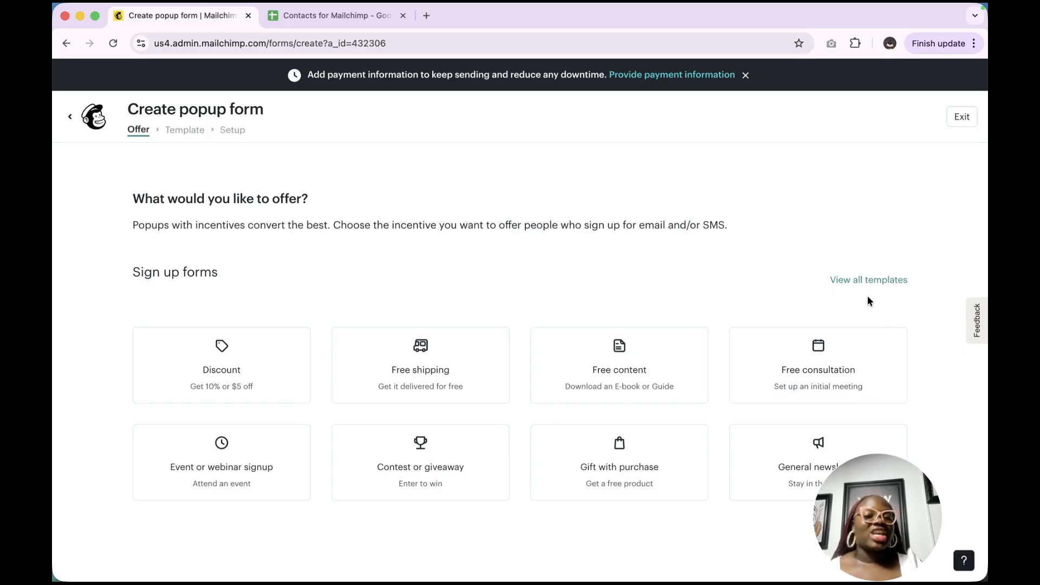
- Choose the Athletic Split fullscreen discount template from the full set of popup templates
click(866, 279)
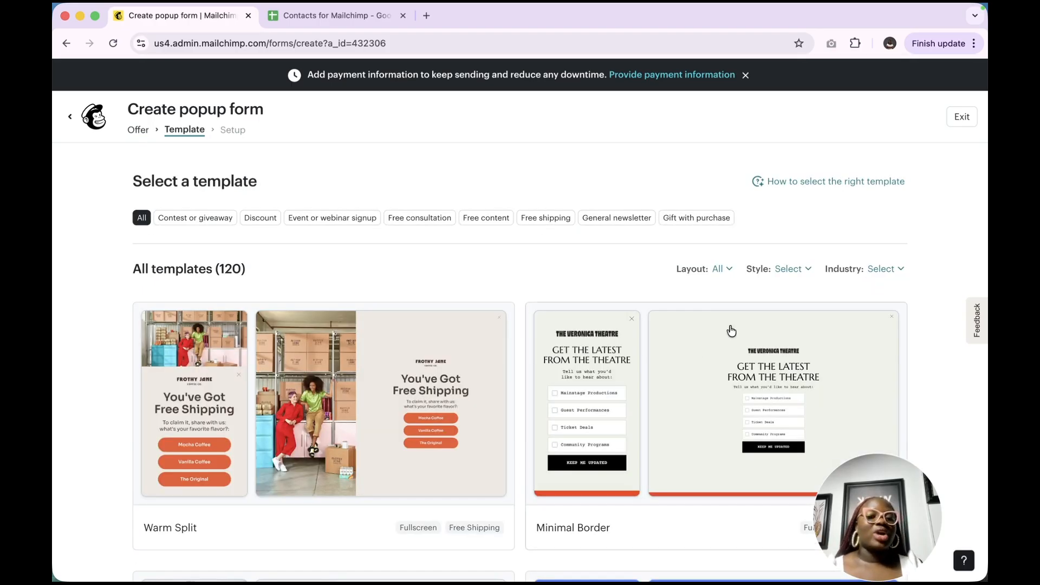
scroll(693, 431, down, 7)
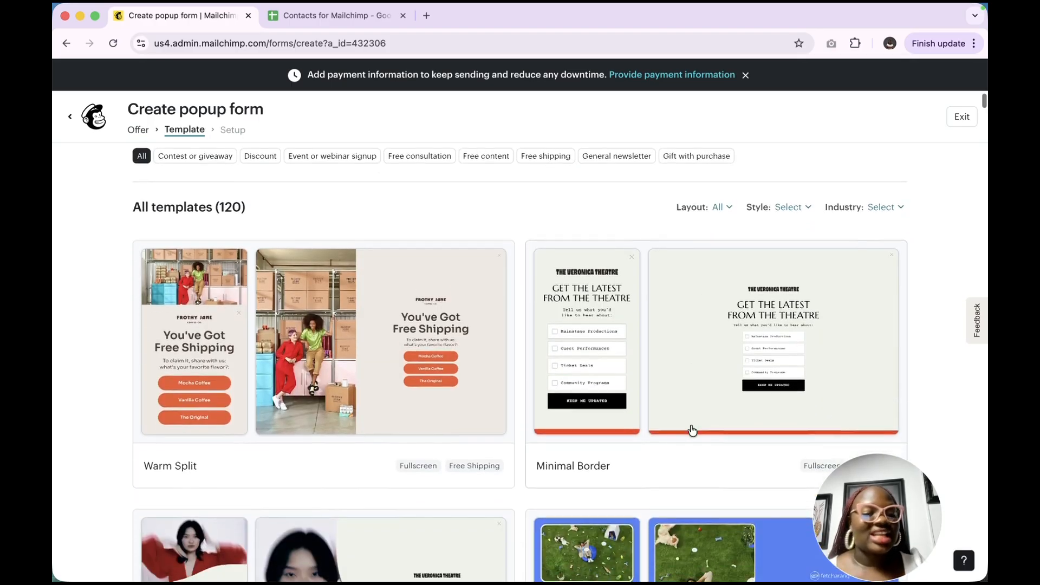
scroll(692, 430, down, 1)
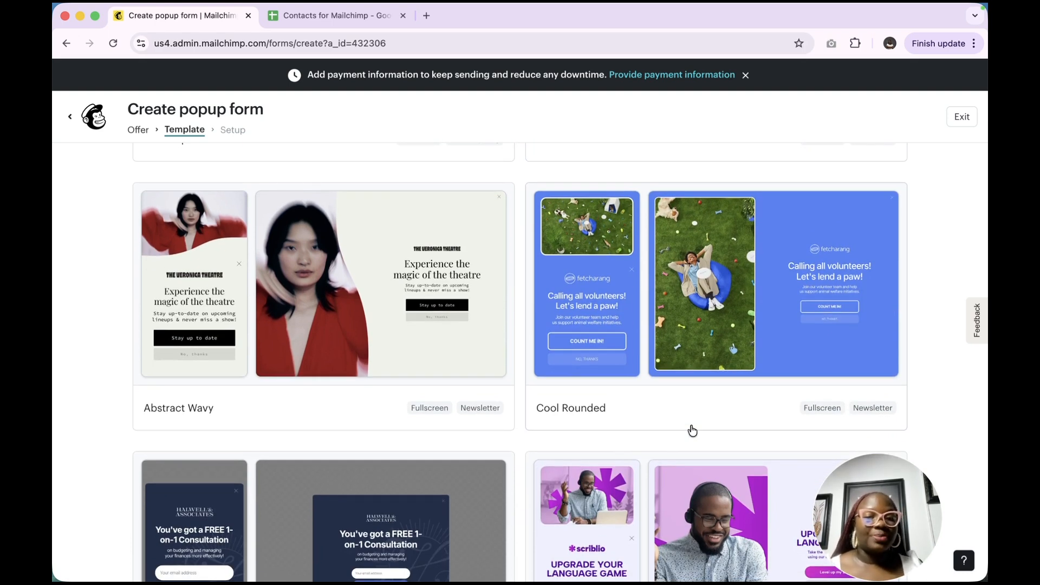
scroll(693, 431, down, 3)
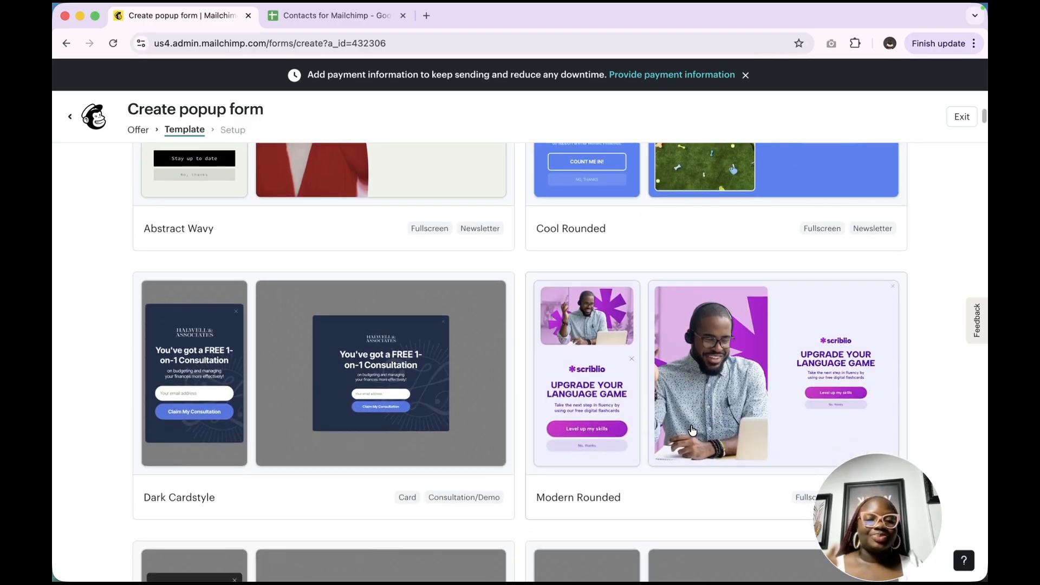
scroll(692, 431, down, 5)
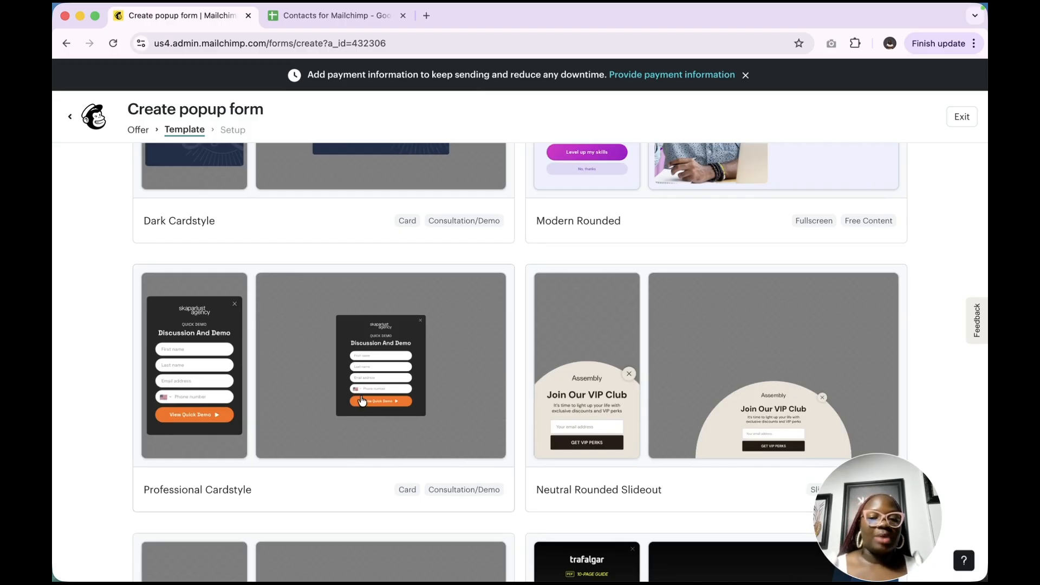
scroll(363, 401, down, 5)
scroll(361, 393, up, 3)
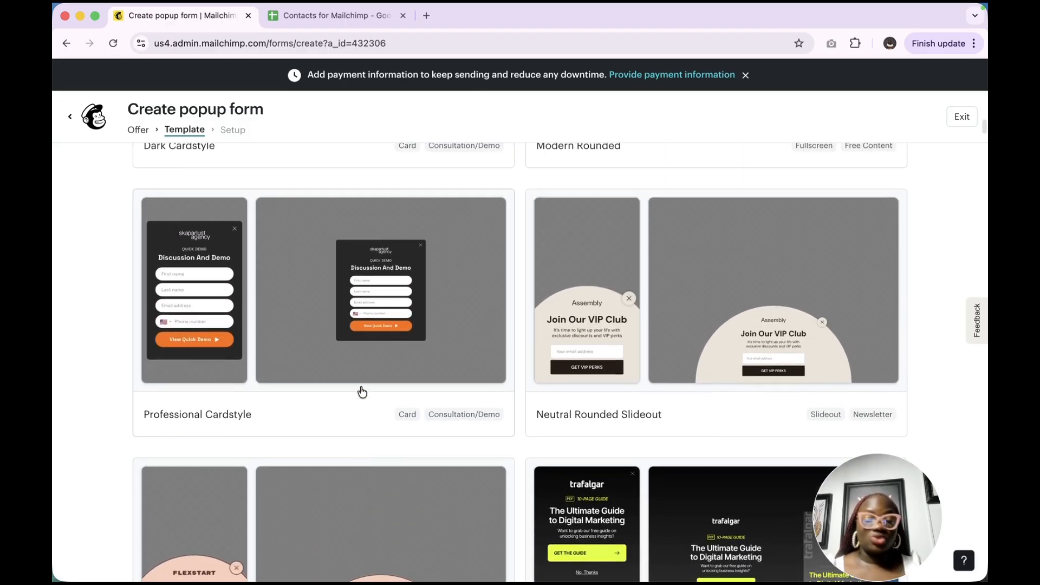
scroll(354, 347, down, 12)
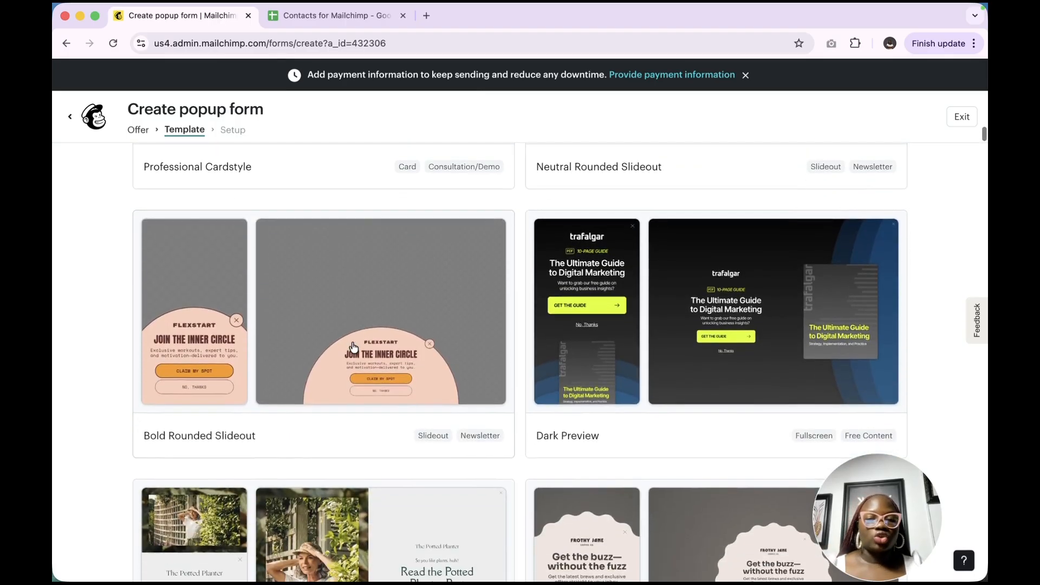
scroll(354, 348, down, 10)
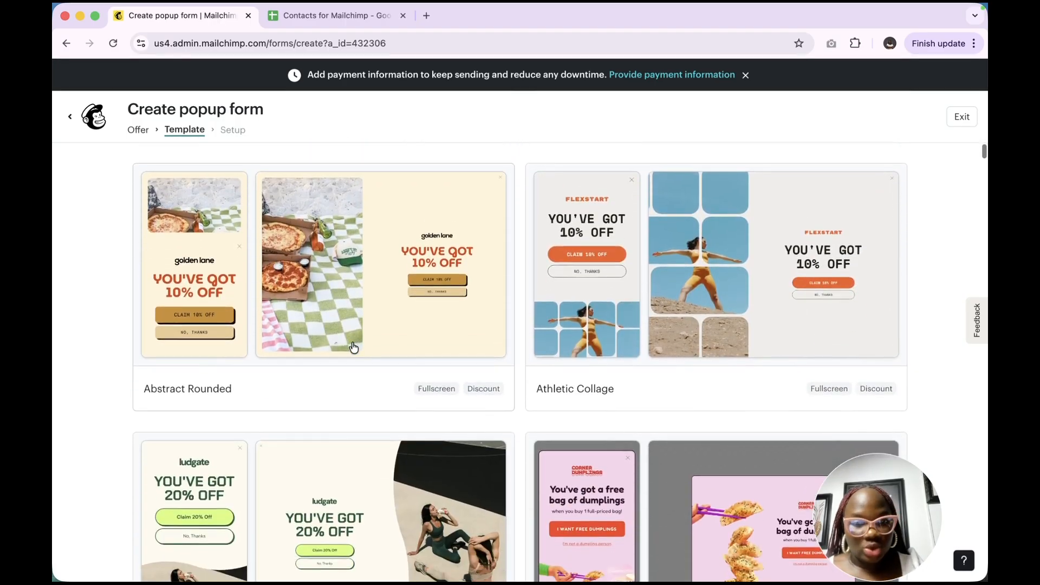
scroll(353, 347, up, 3)
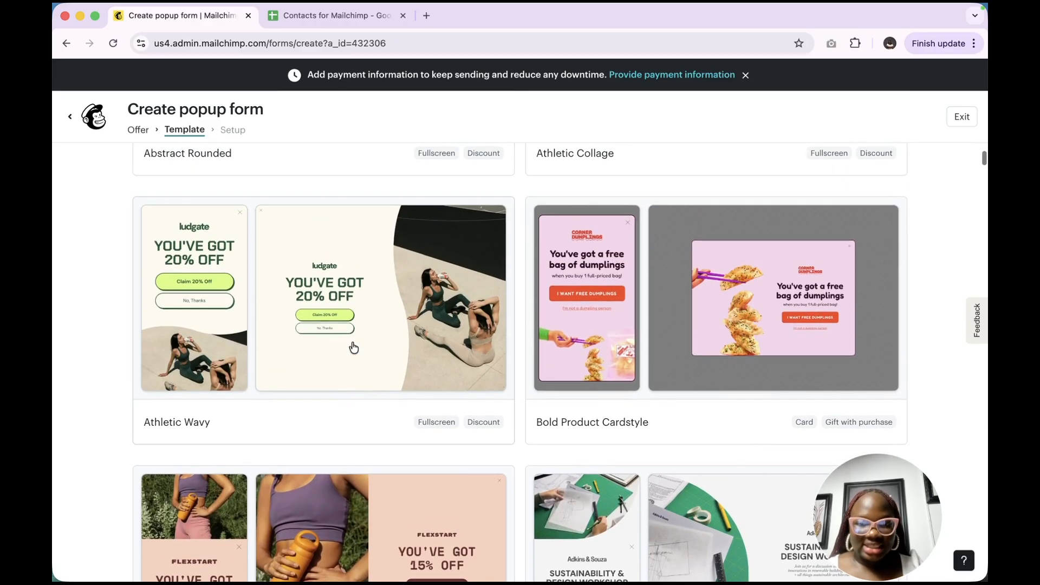
scroll(353, 347, down, 7)
scroll(353, 347, up, 2)
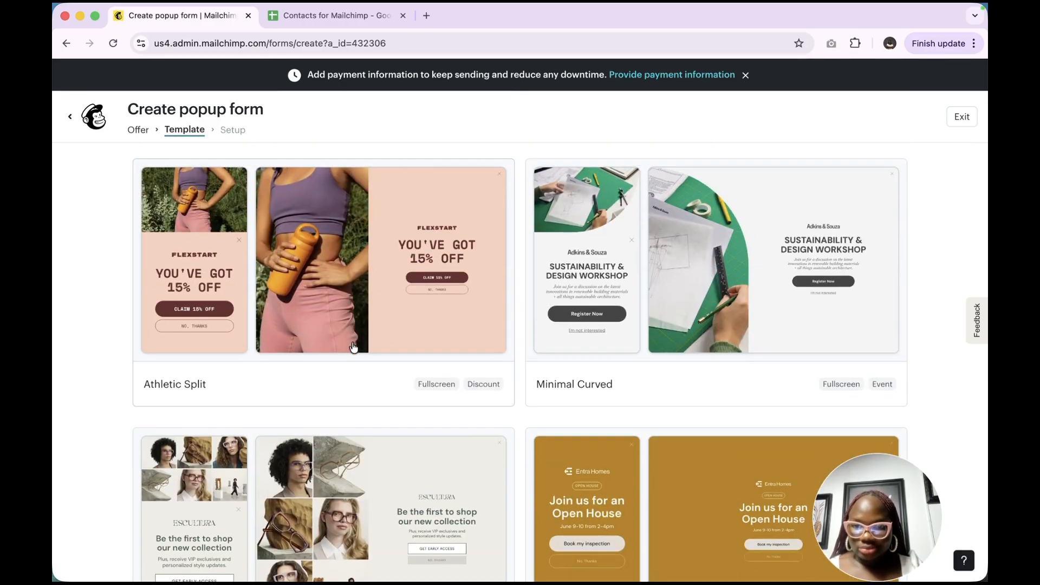
scroll(383, 381, down, 5)
scroll(383, 381, up, 1)
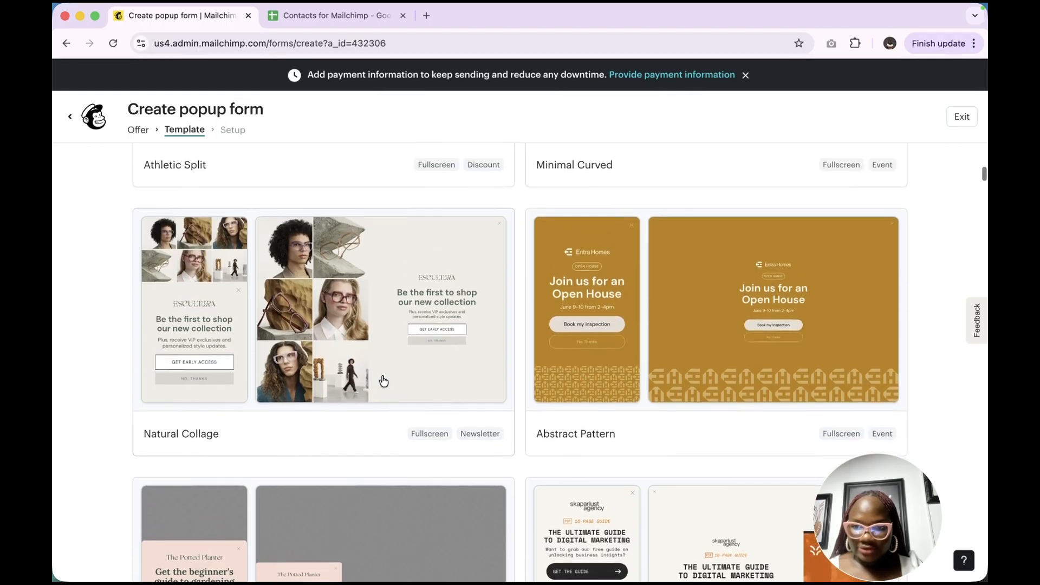
scroll(382, 379, up, 5)
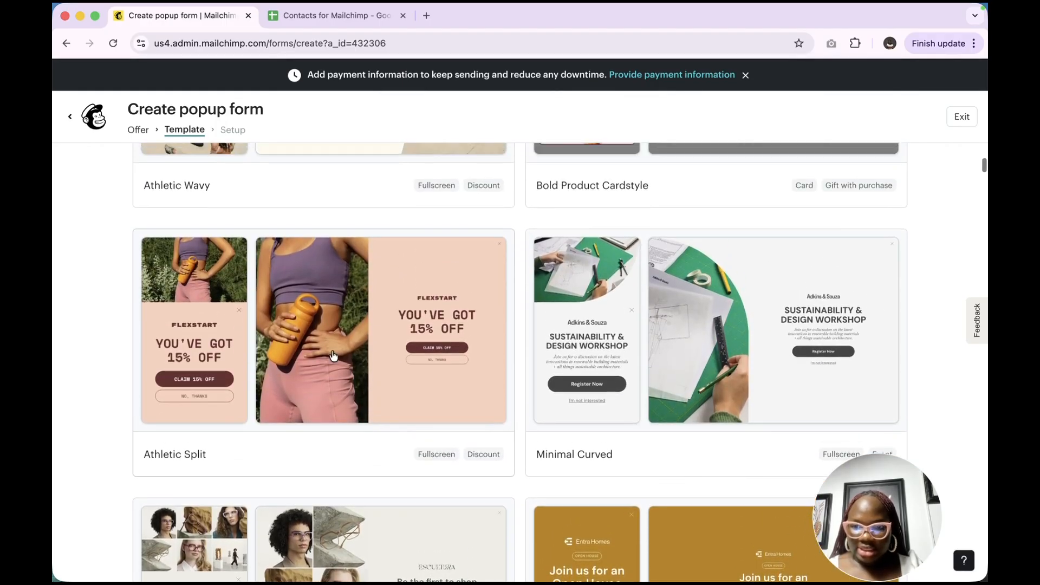
click(333, 355)
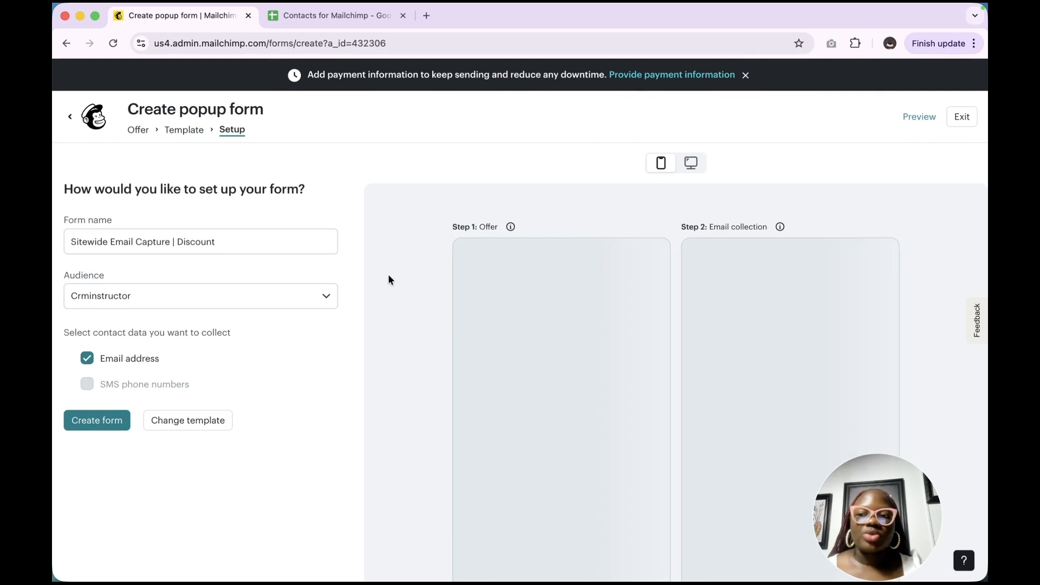
- Rename the form as "Freebie for Youtube"
click(230, 242)
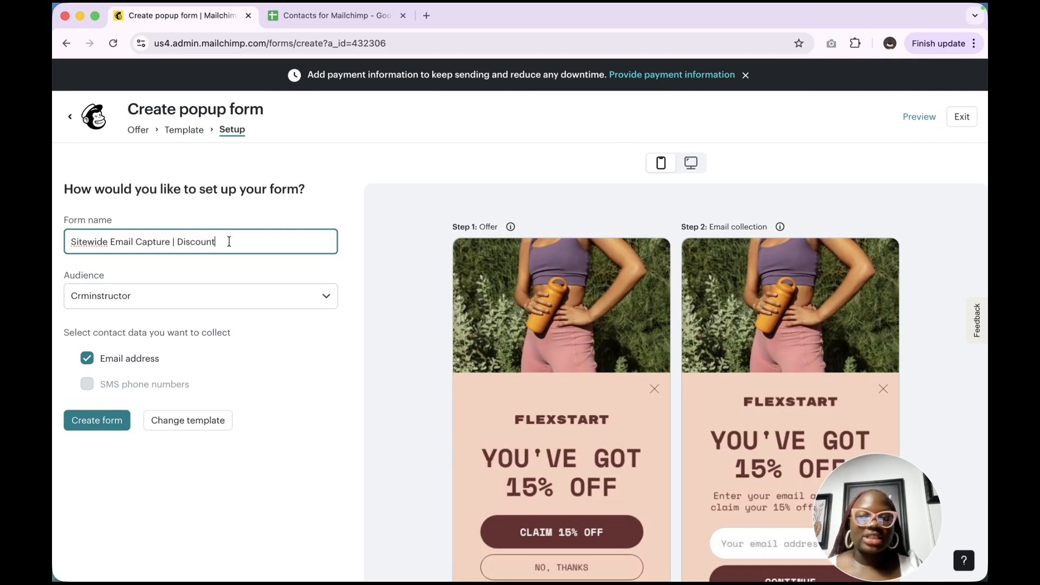
drag(176, 241, 61, 243)
triple_click(230, 239)
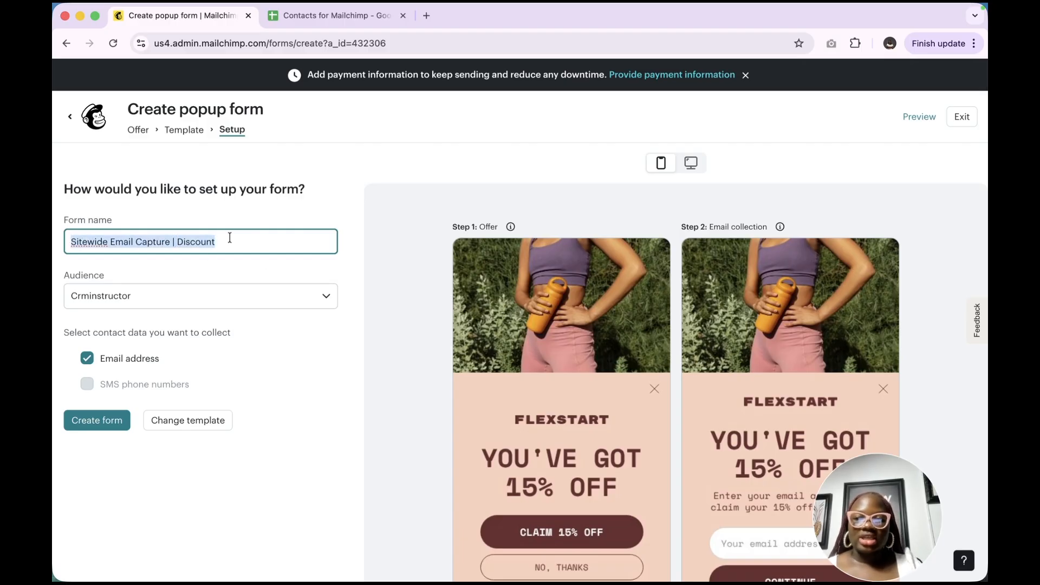
text(Freebie for Yout)
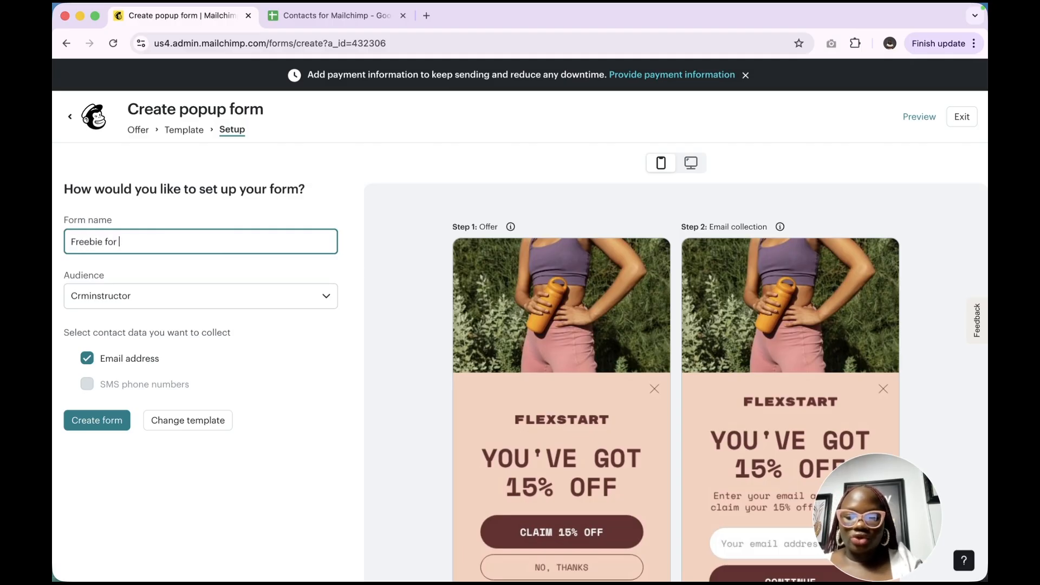
text(ube)
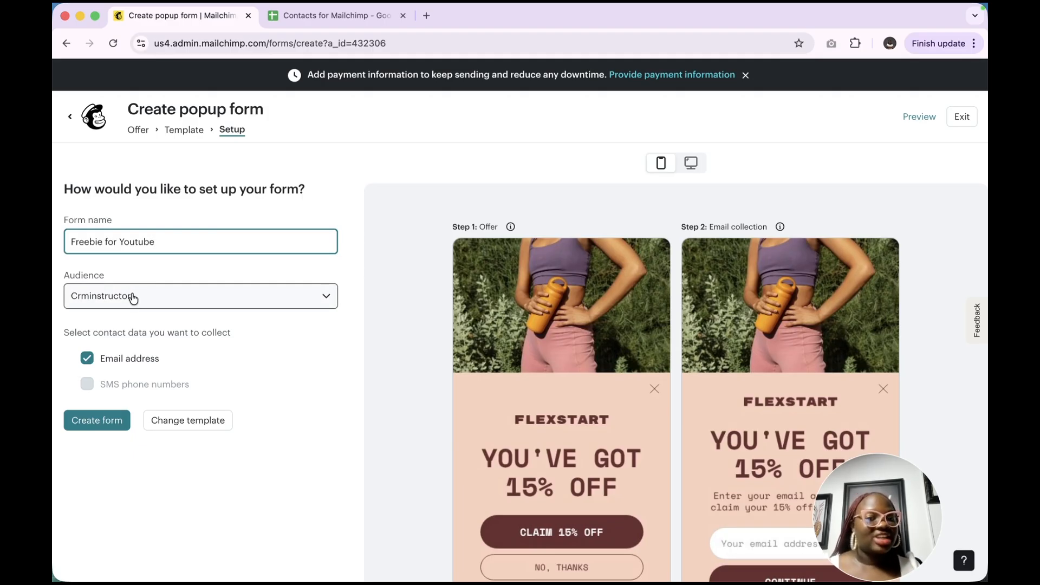
- Set the form's audience to Email Marketing Leads and create the form
click(155, 301)
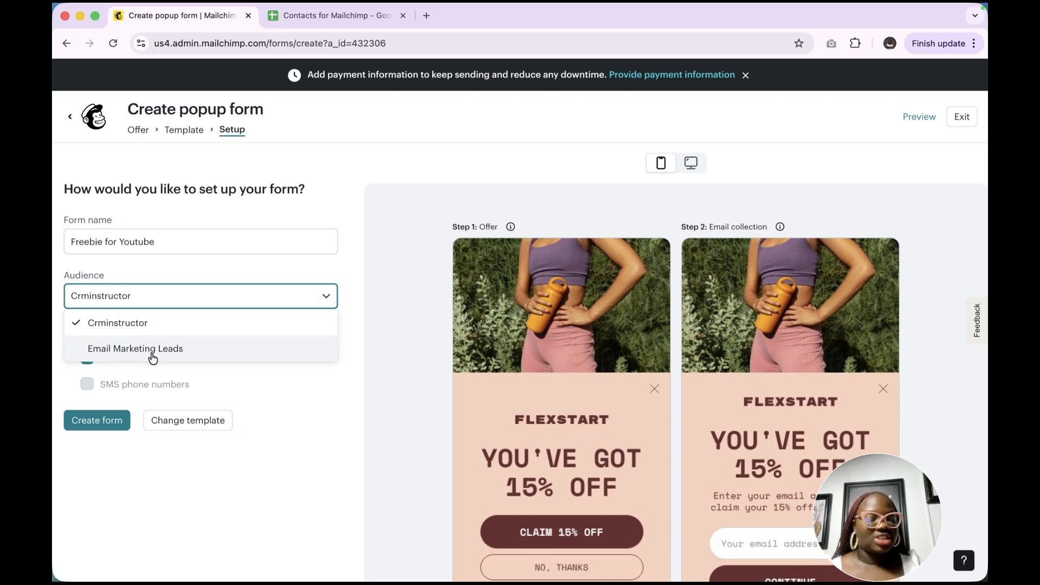
click(222, 357)
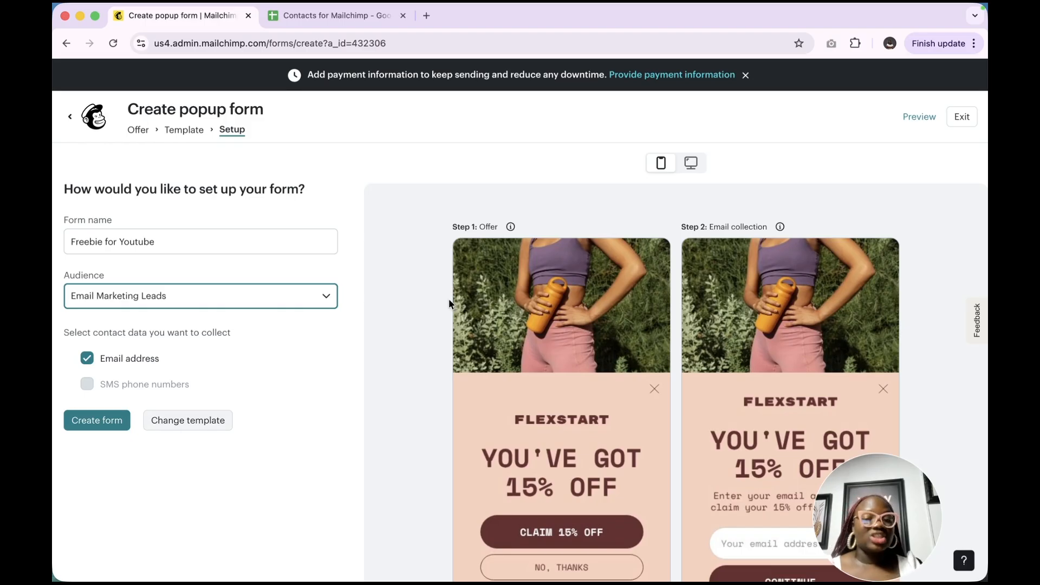
scroll(885, 367, down, 6)
scroll(885, 367, down, 4)
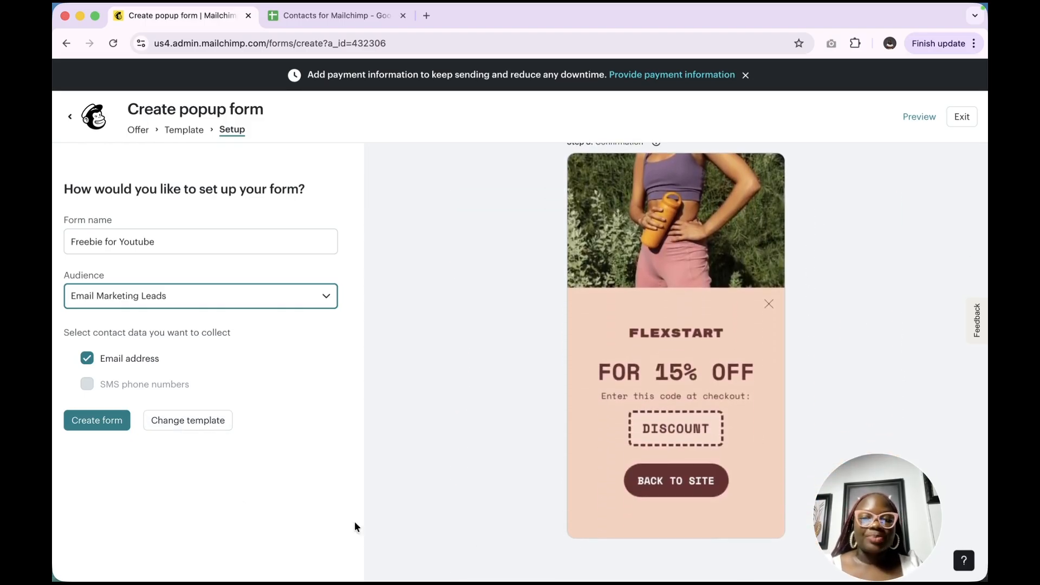
click(112, 428)
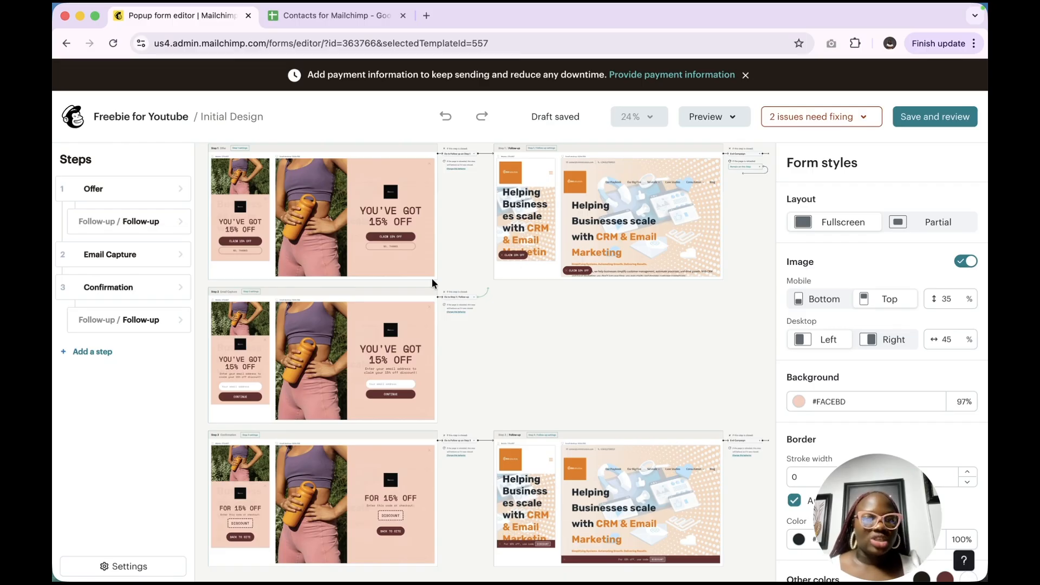
click(371, 257)
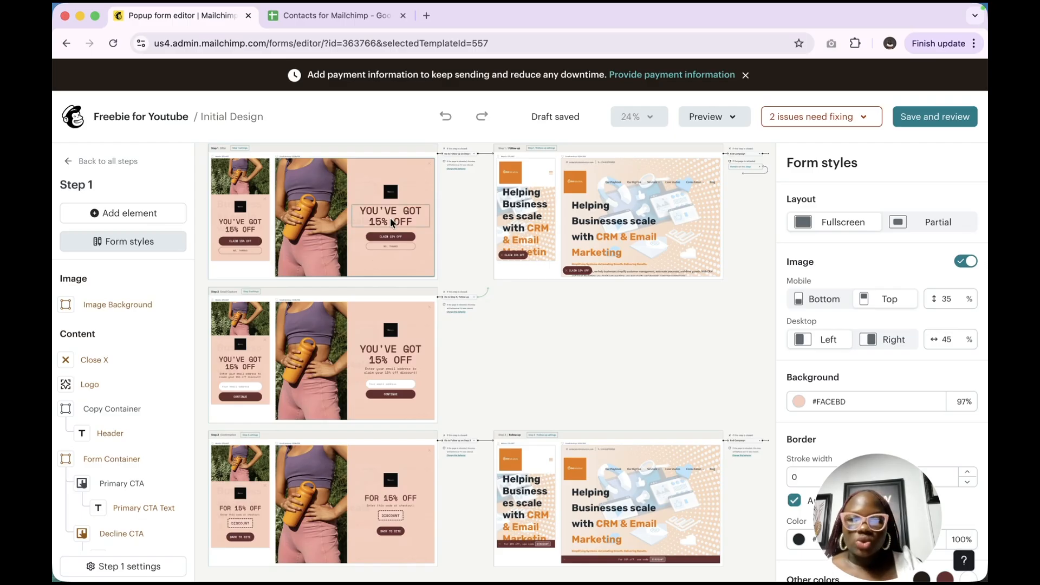
scroll(390, 218, up, 3)
scroll(391, 218, left, 8)
scroll(390, 217, up, 3)
scroll(390, 218, right, 5)
scroll(390, 218, down, 2)
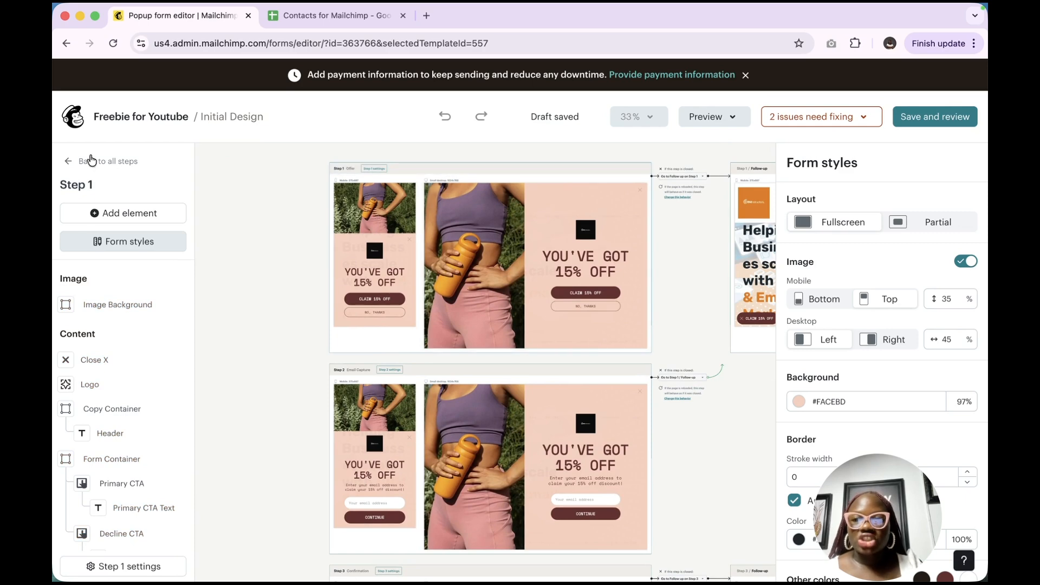
click(69, 162)
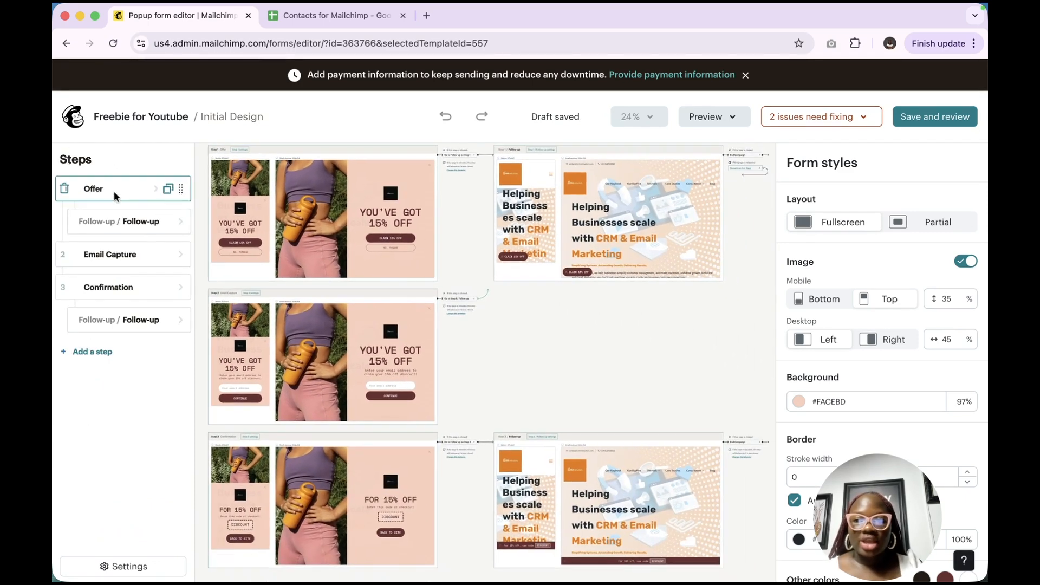
- Open the Offer step of the popup and examine its mobile and small desktop designs
click(114, 191)
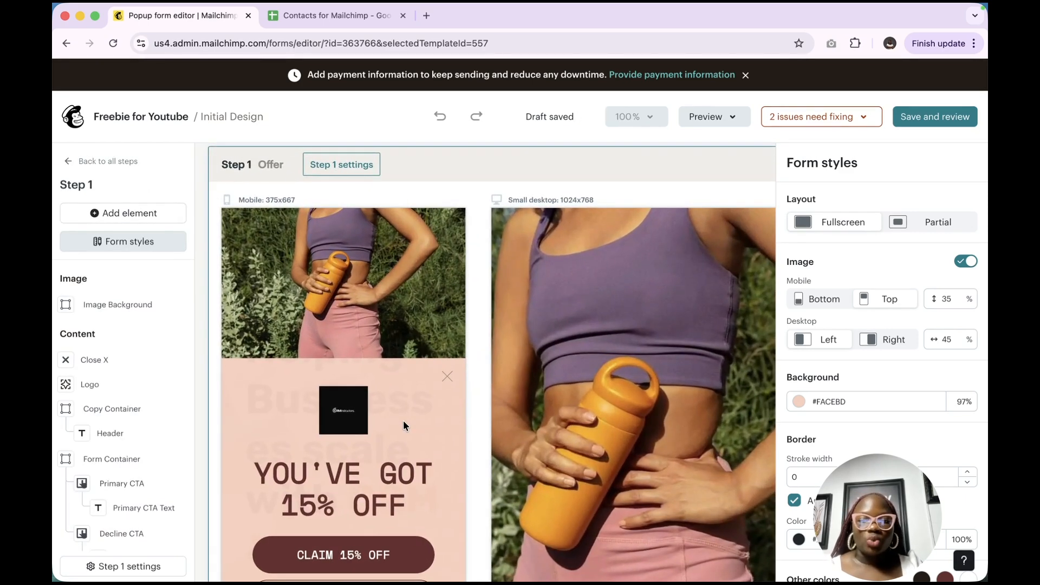
scroll(403, 422, down, 3)
scroll(403, 426, down, 2)
scroll(403, 420, right, 5)
scroll(403, 420, right, 3)
scroll(403, 421, up, 3)
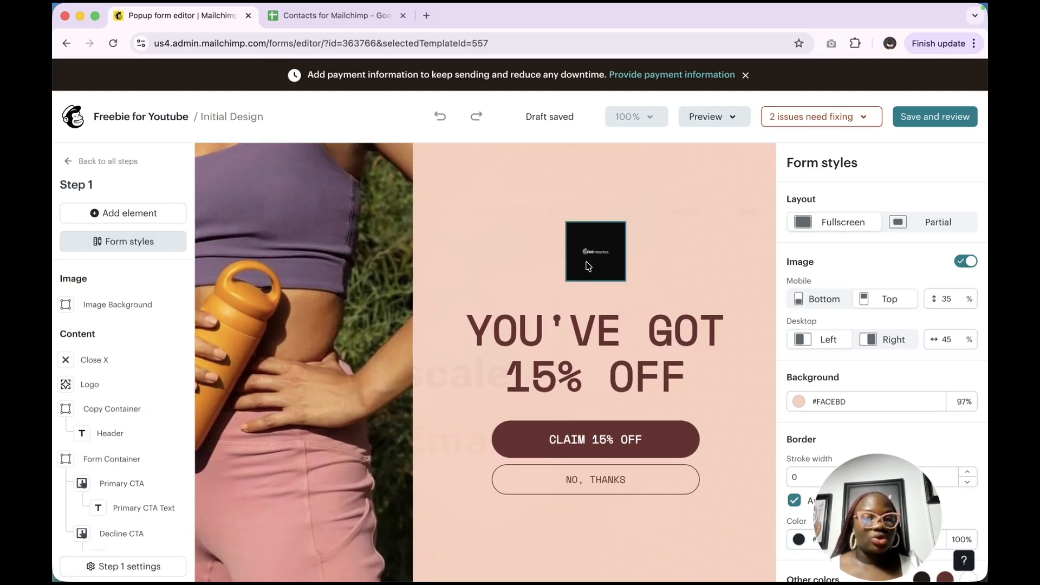
scroll(580, 265, left, 3)
scroll(580, 266, down, 1)
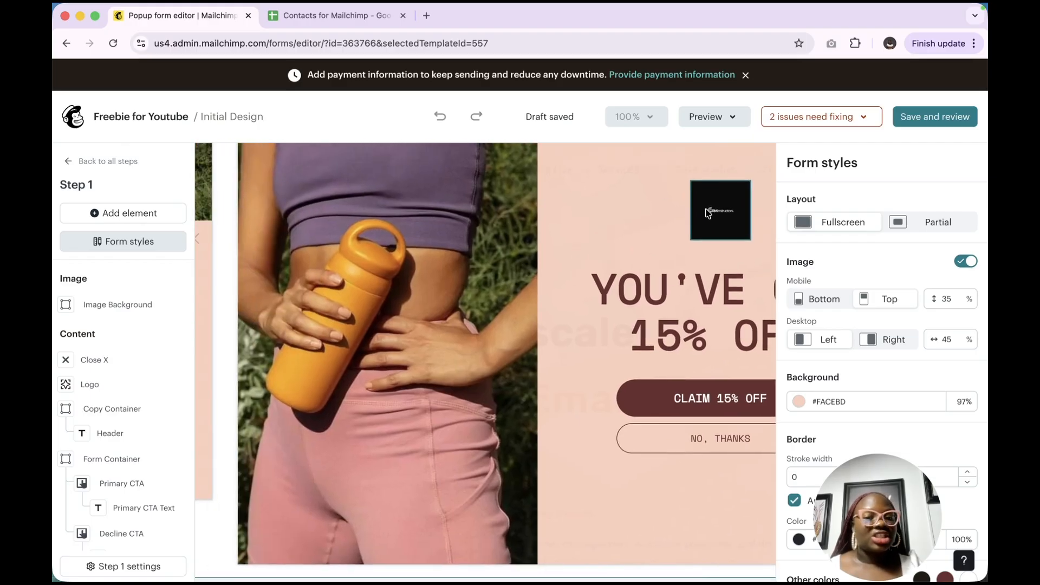
- Inspect the Offer step's elements and style settings, selecting the image background and then the Copy Container
click(737, 203)
click(448, 257)
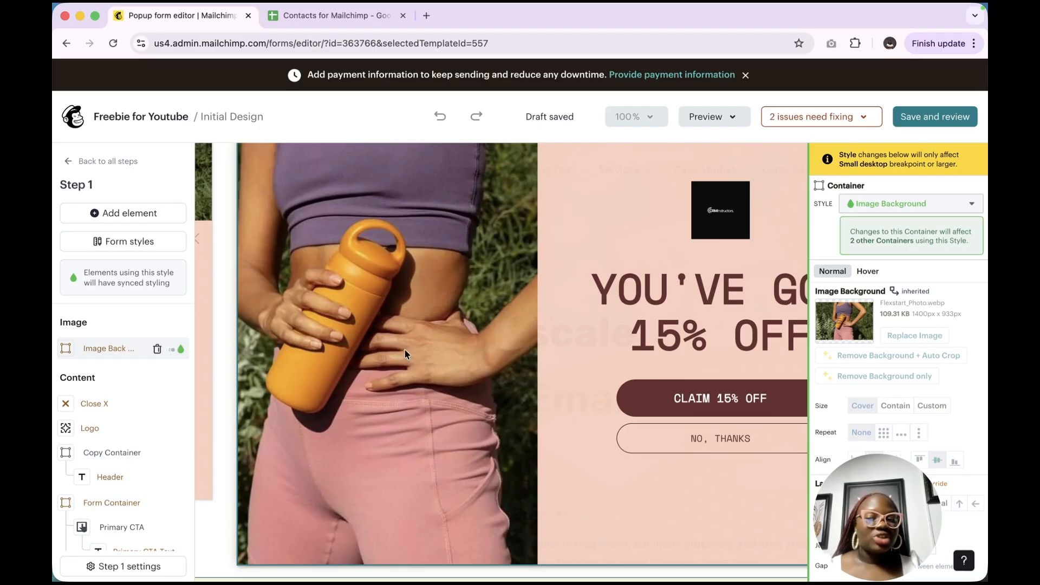
drag(883, 515, 753, 515)
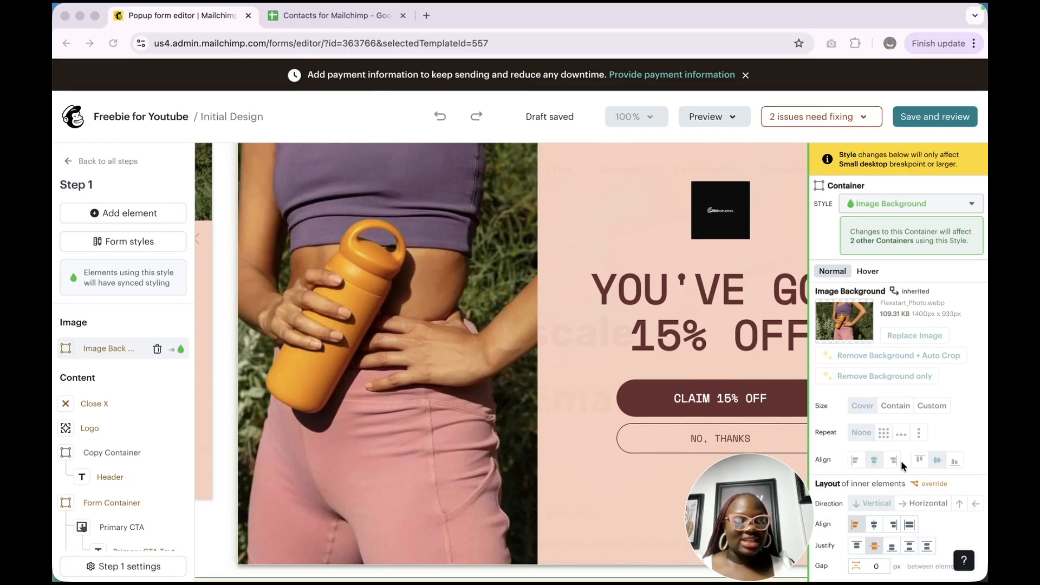
scroll(128, 419, down, 2)
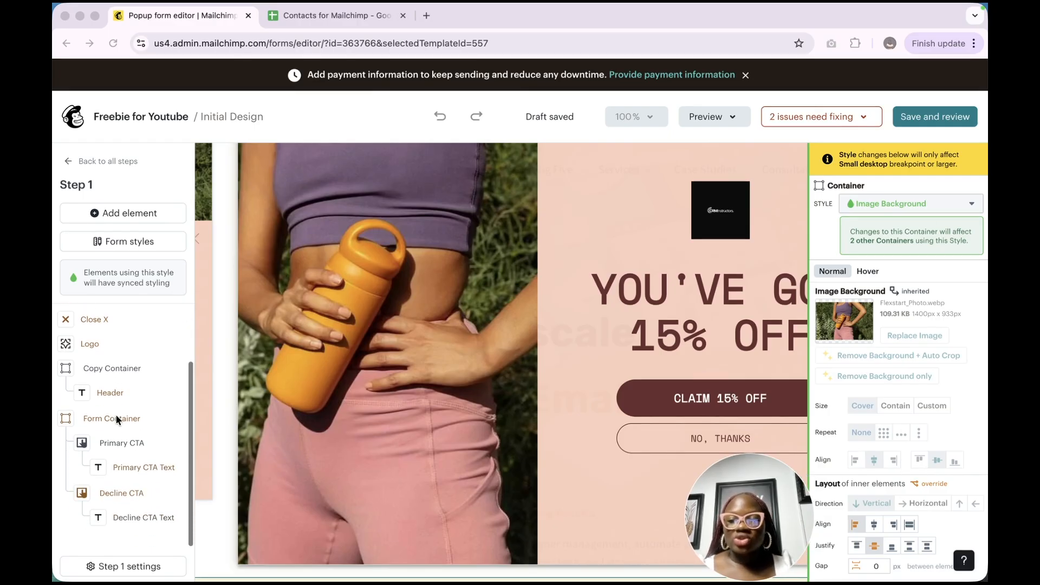
scroll(118, 420, down, 1)
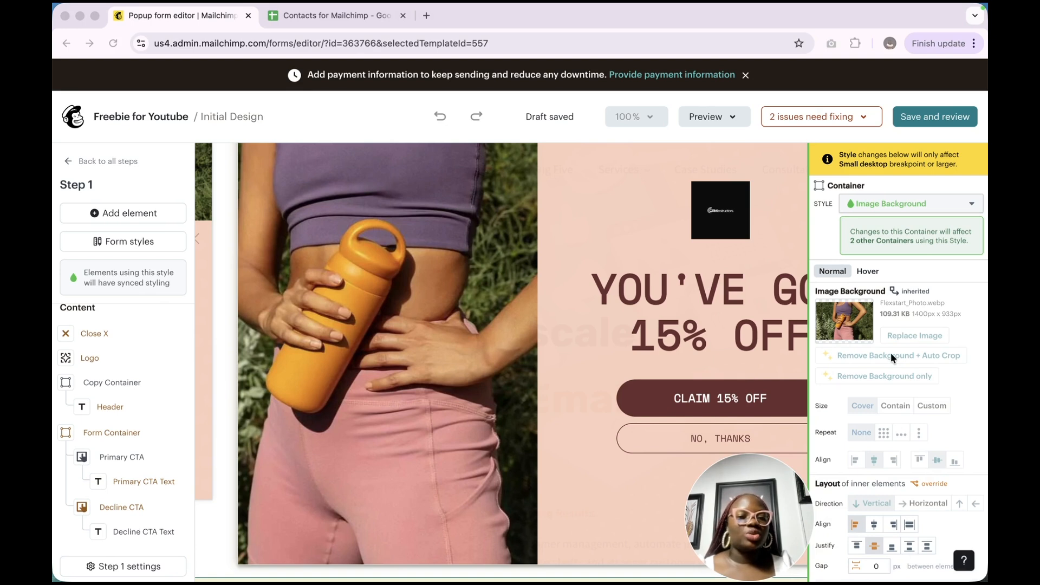
click(122, 384)
click(113, 383)
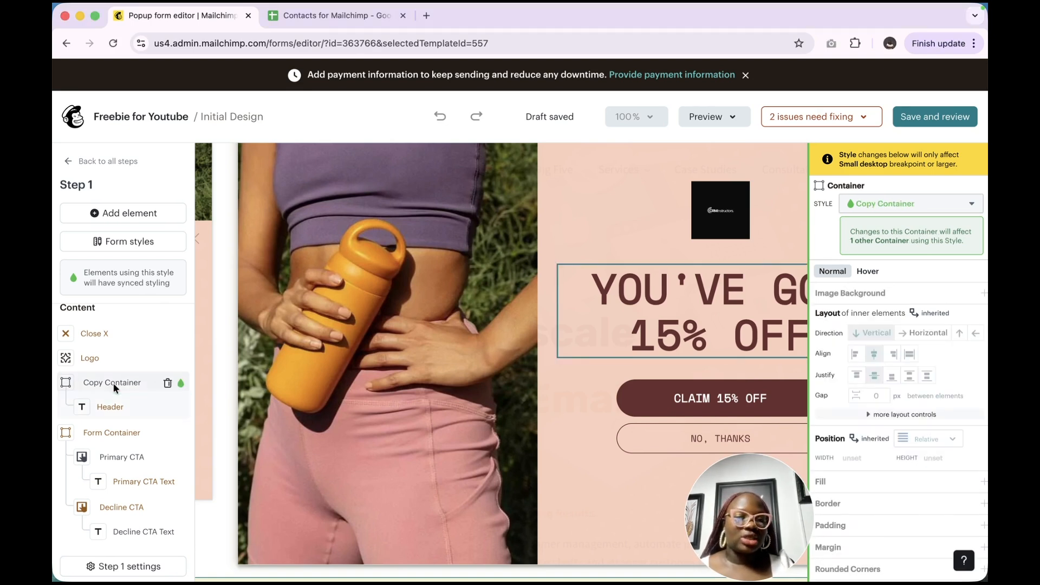
- Replace the Offer step's logo with the white-background version from the Brand Kit
click(101, 356)
scroll(593, 367, right, 3)
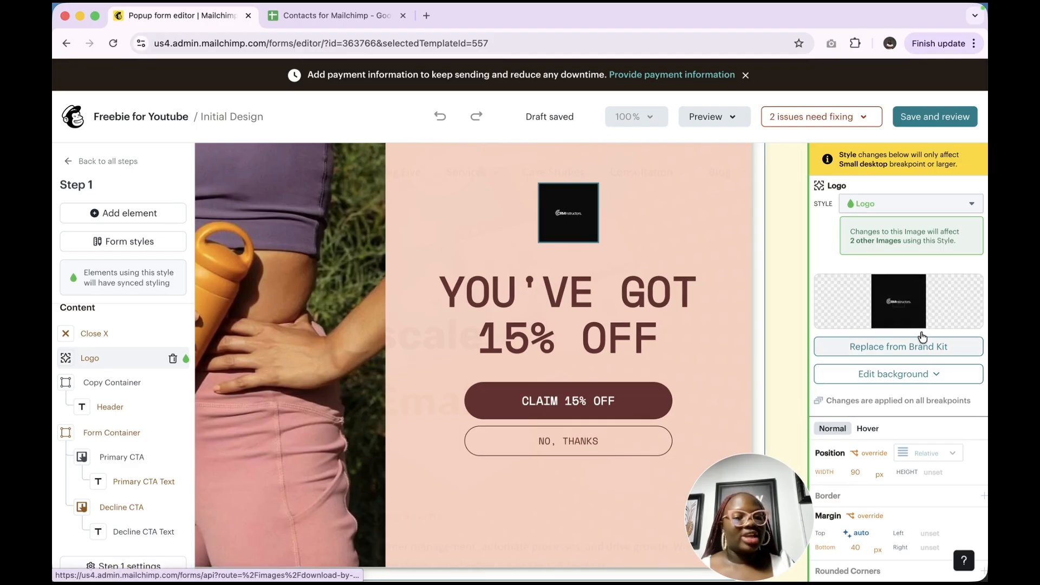
click(893, 349)
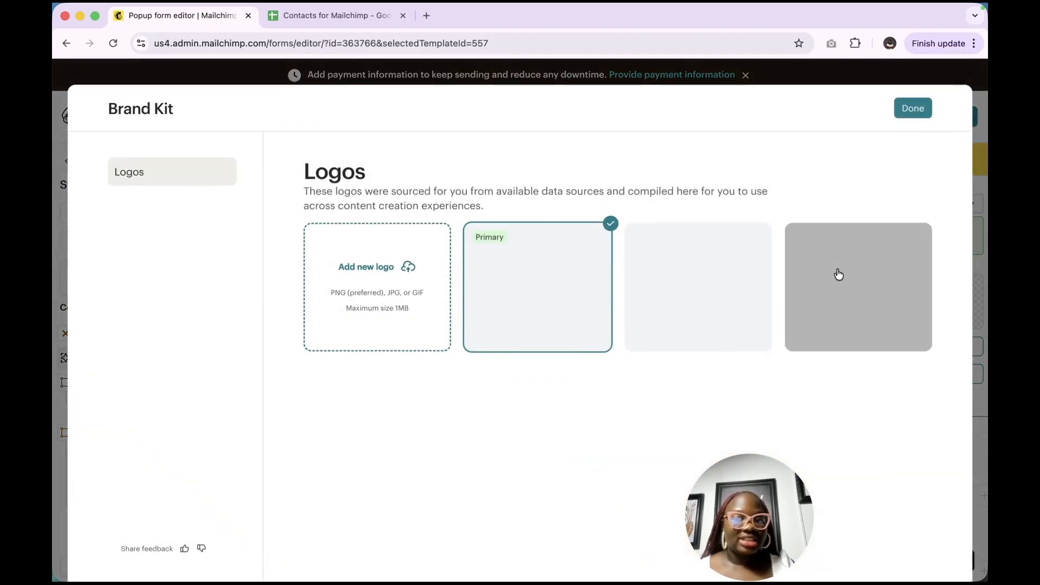
click(751, 329)
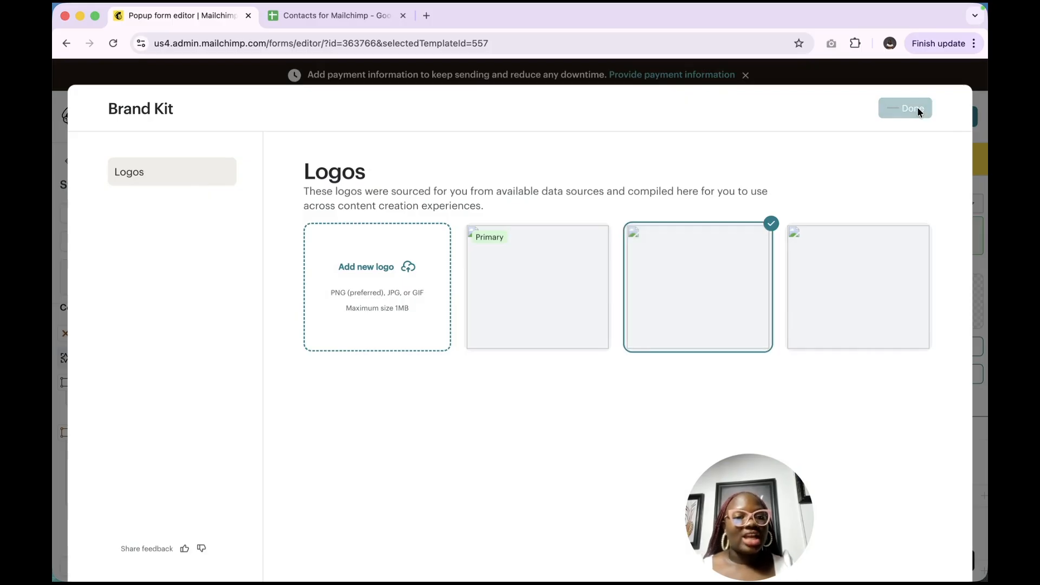
click(918, 107)
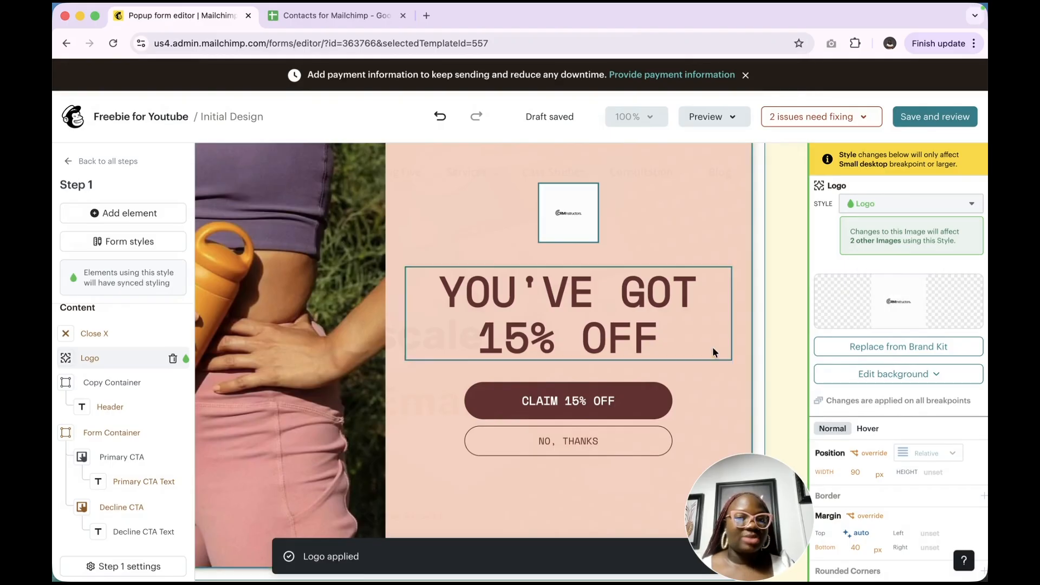
- Replace the logo with the orange-background version from the Brand Kit and look over its style settings
click(902, 347)
click(856, 292)
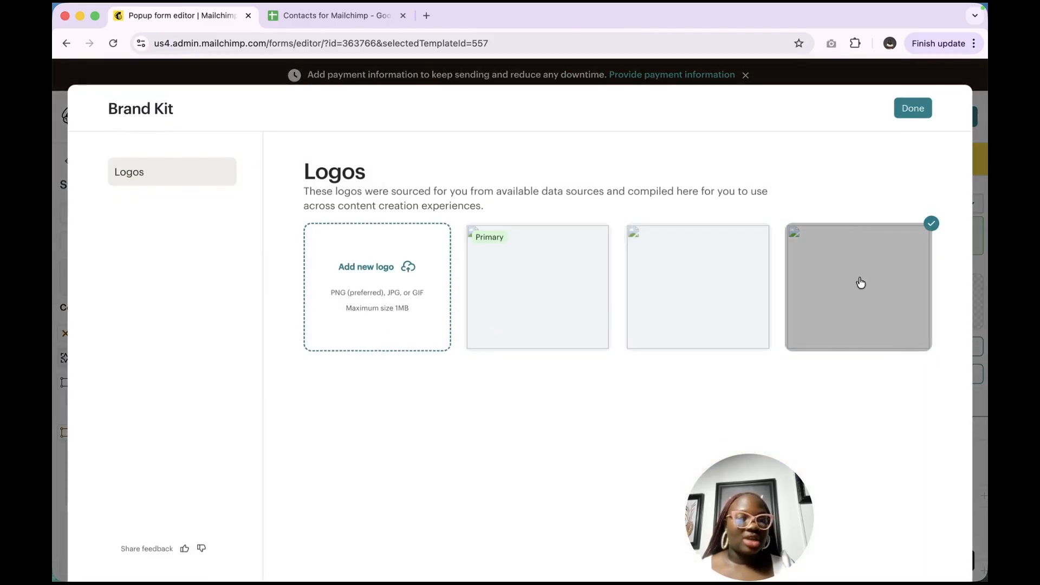
click(914, 109)
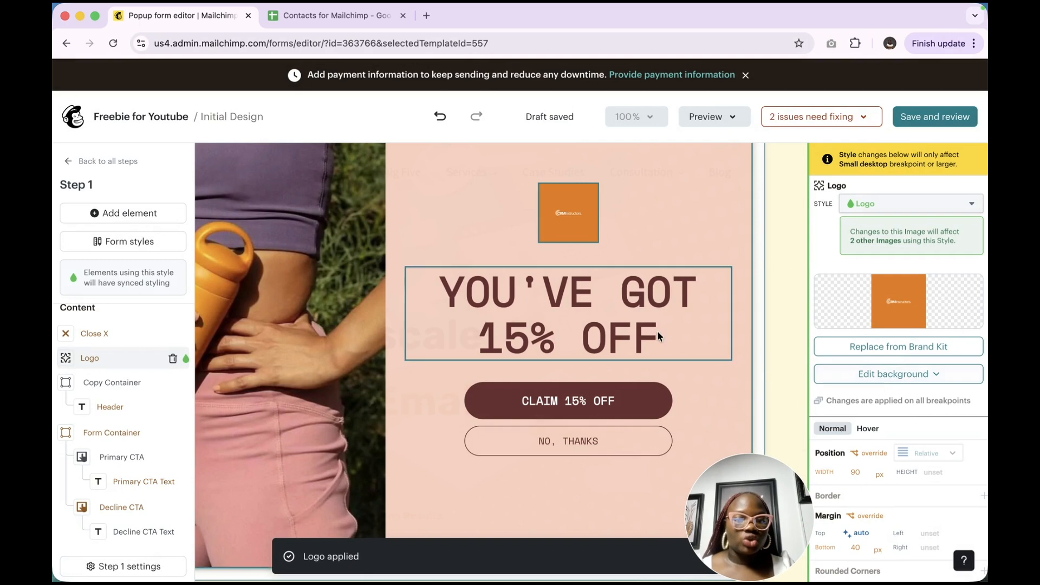
scroll(903, 381, down, 5)
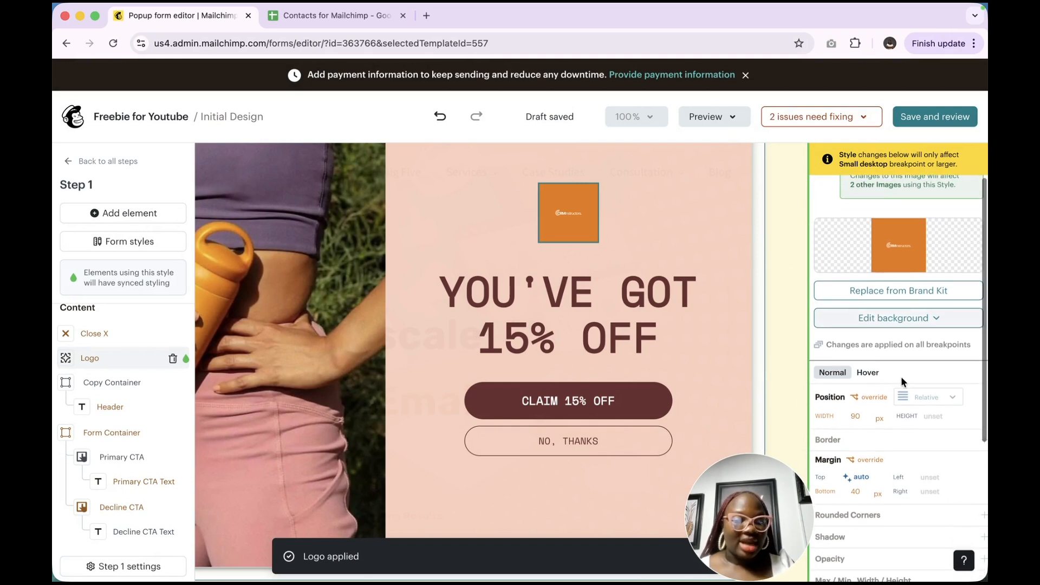
scroll(902, 376, down, 2)
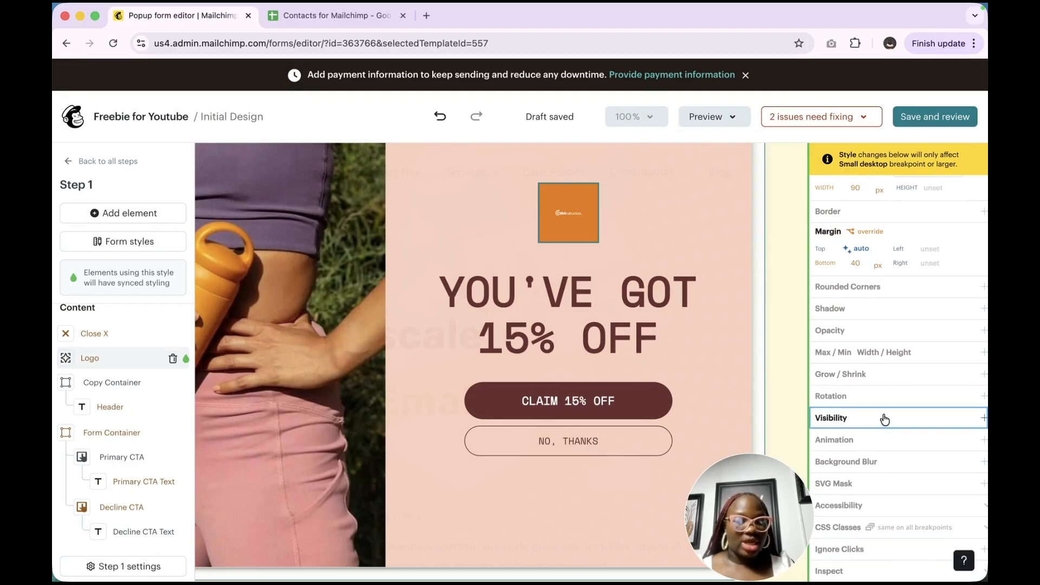
- Replace the Offer step's header text with "SUBSCRIBE FOR FREE"
click(103, 409)
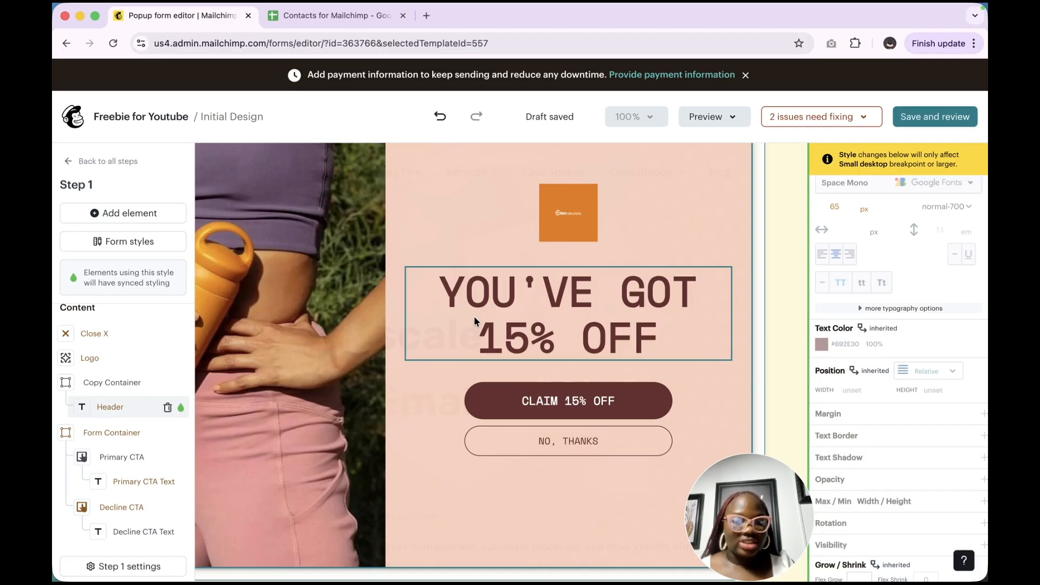
click(546, 299)
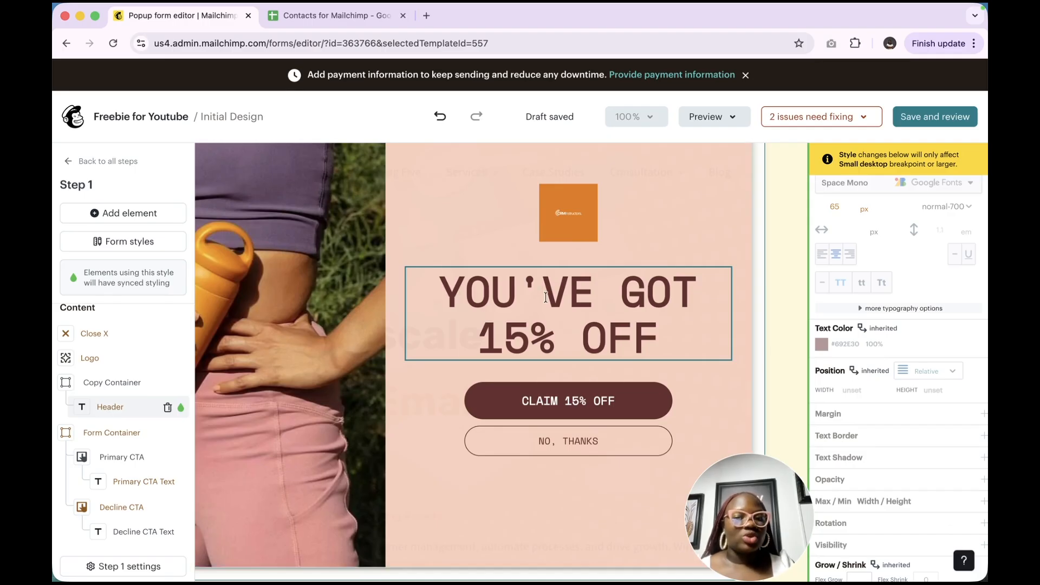
triple_click(545, 297)
drag(672, 334, 486, 301)
drag(556, 318, 479, 336)
drag(671, 335, 441, 278)
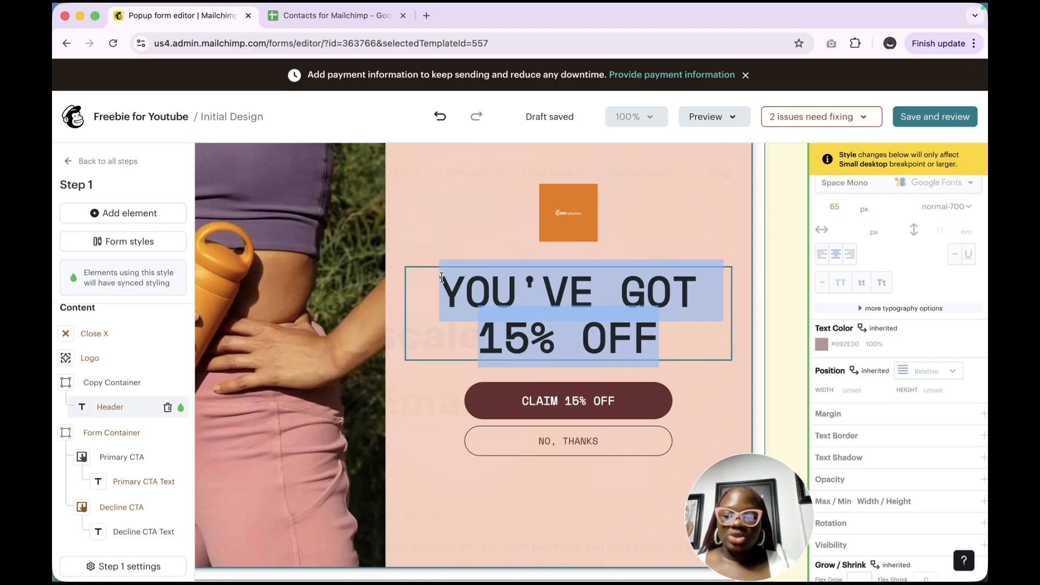
text(S)
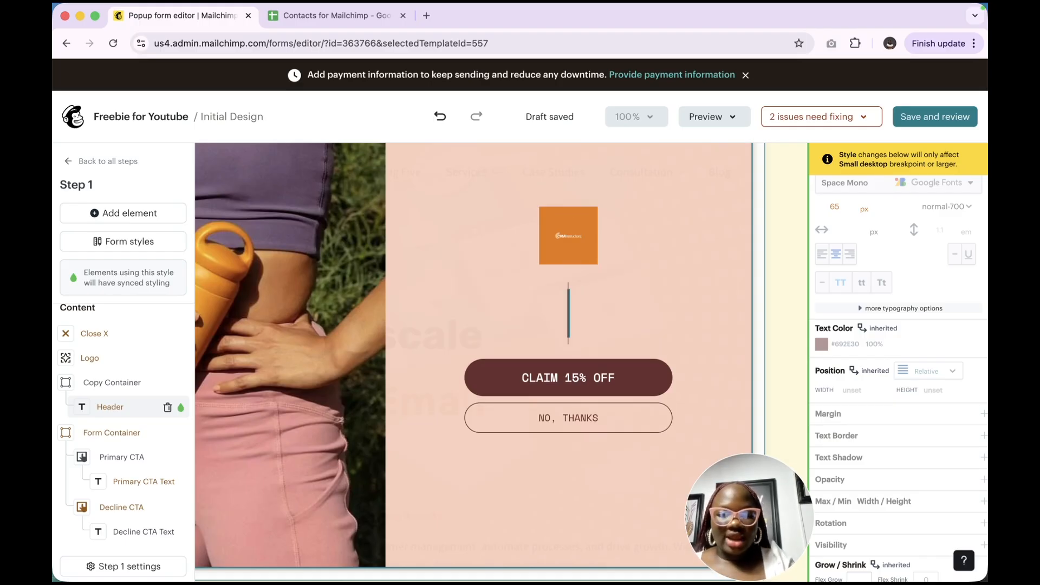
text(UBSCRIBE FOR FREWW)
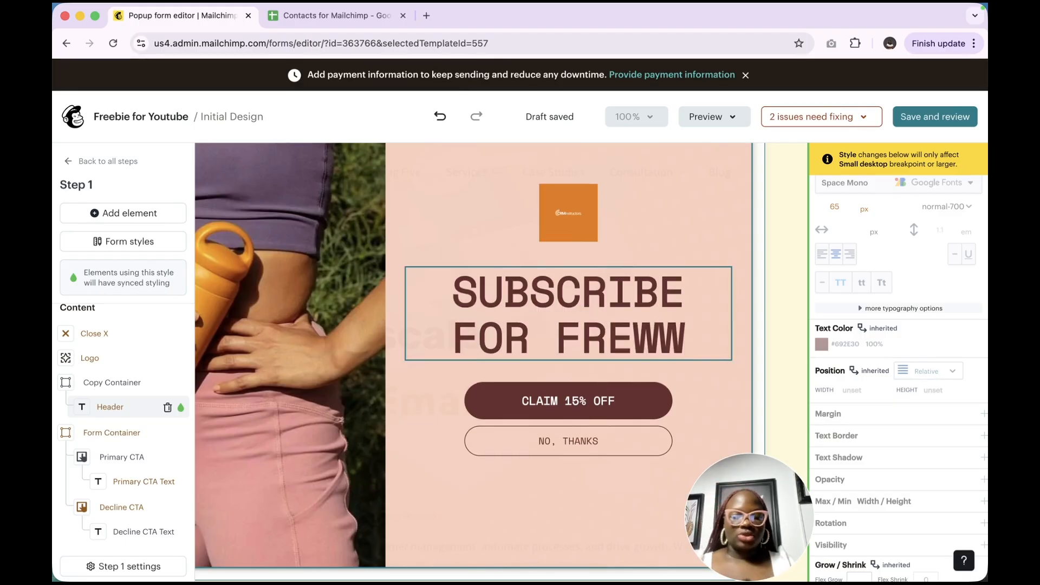
key(BackSpace)
key(BackSpace)
text(E)
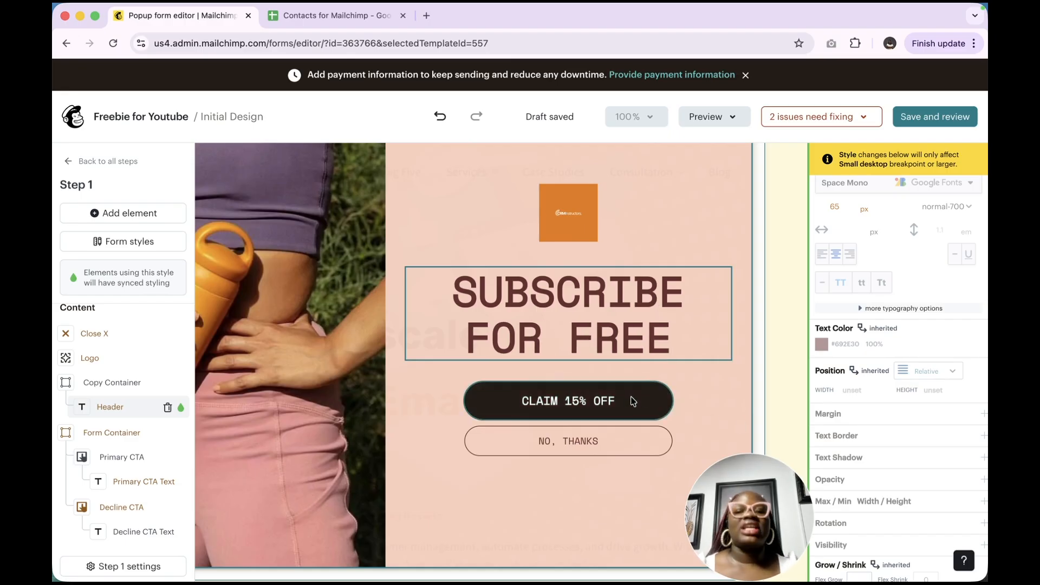
- Select the Primary CTA Text element of the "CLAIM 15% OFF" button
click(577, 406)
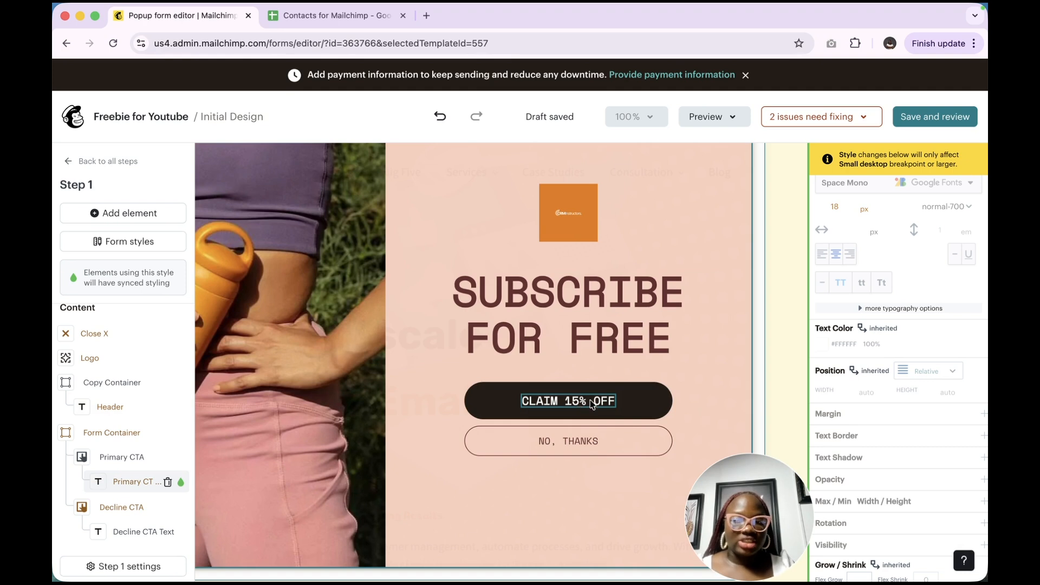
right_click(622, 408)
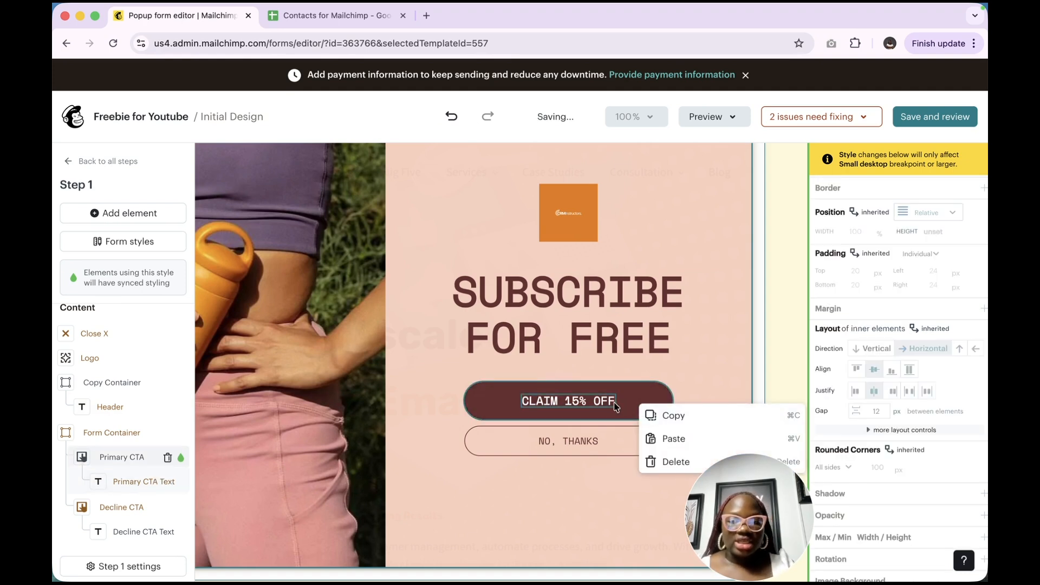
click(623, 403)
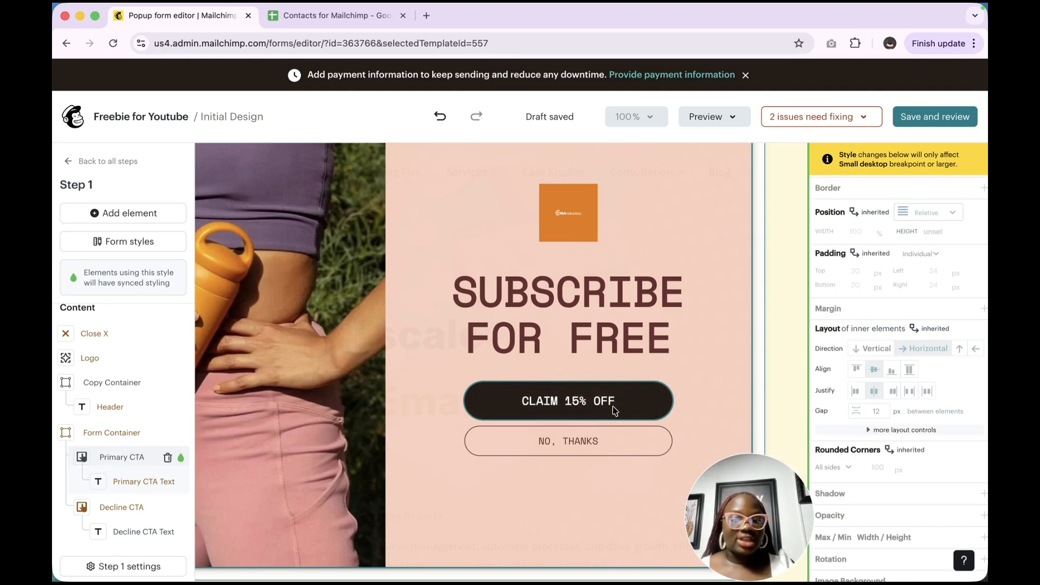
click(128, 482)
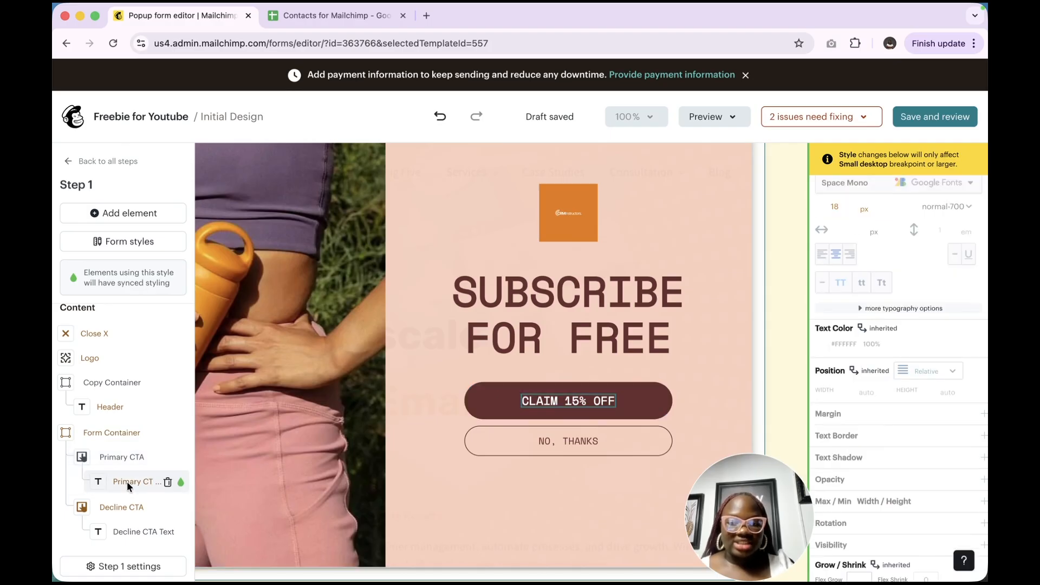
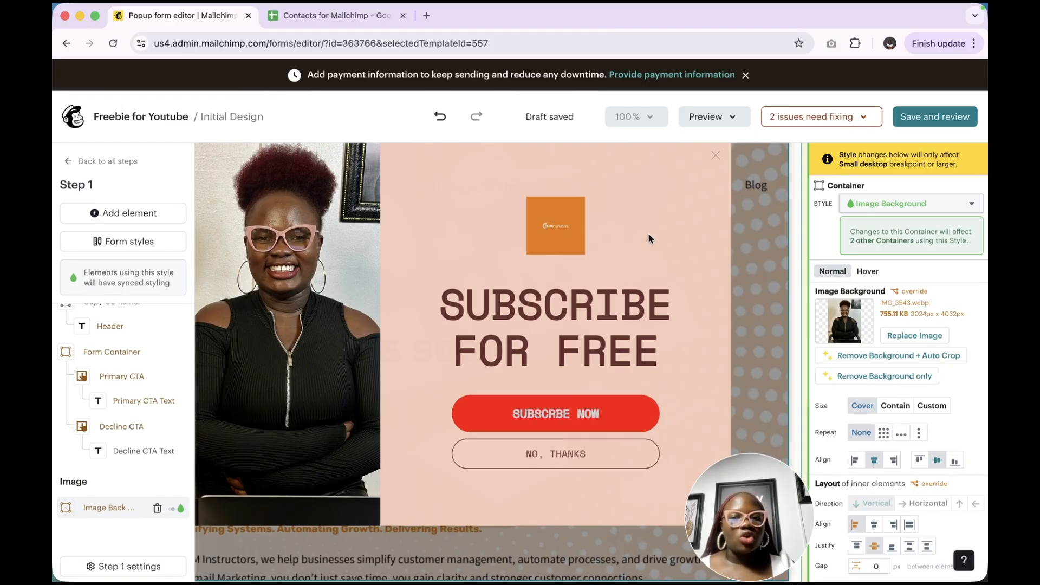
- Open the form styles and set the popup's background to the peach colour #FDCAAD
click(689, 216)
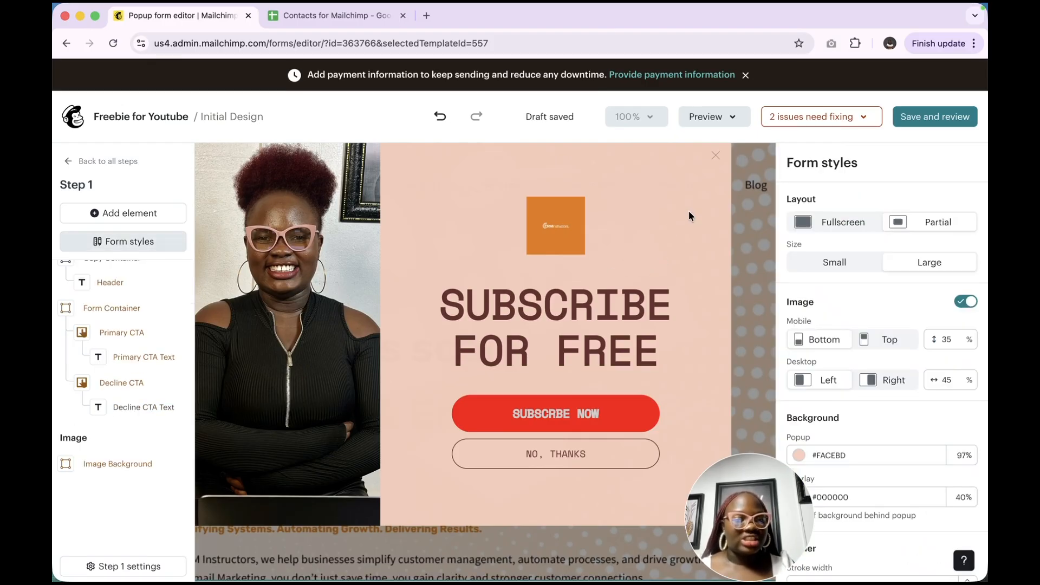
drag(750, 514, 723, 515)
click(794, 457)
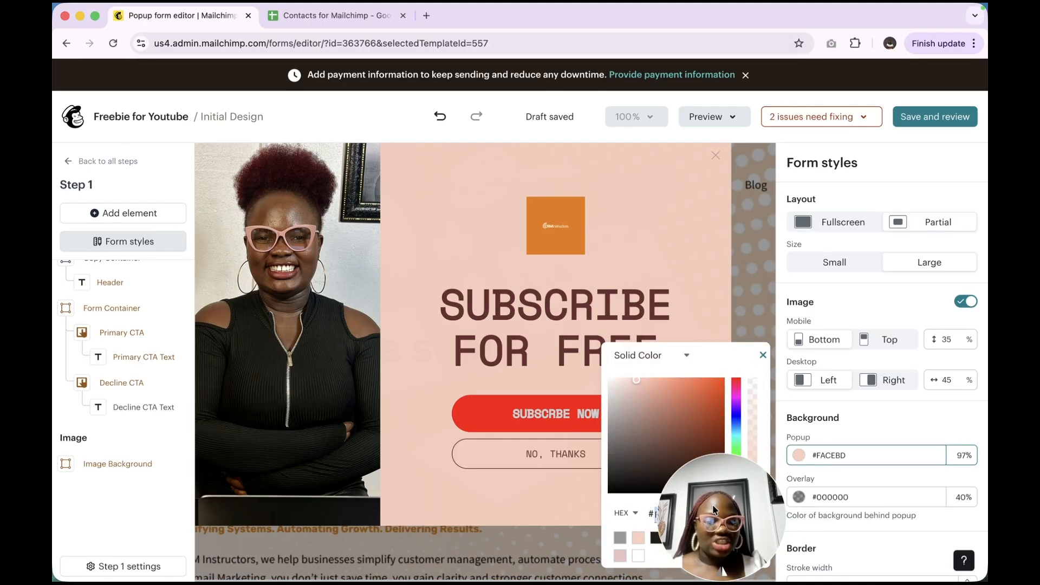
drag(720, 515, 887, 512)
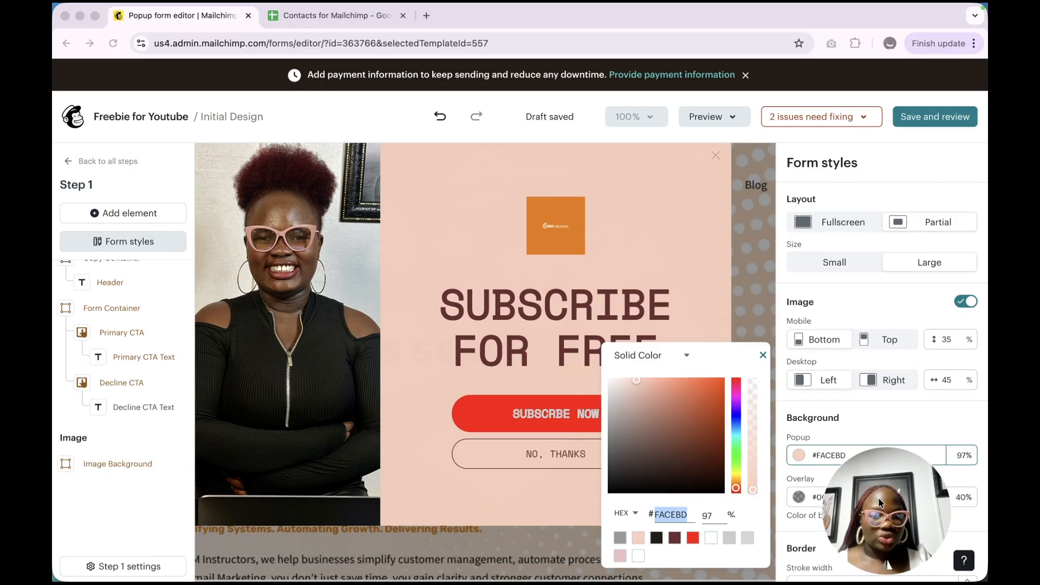
click(632, 381)
mouse_move(628, 381)
mouse_down()
mouse_move(603, 411)
mouse_move(621, 389)
mouse_move(623, 467)
mouse_move(626, 409)
mouse_move(655, 379)
mouse_move(723, 377)
mouse_move(644, 379)
mouse_up()
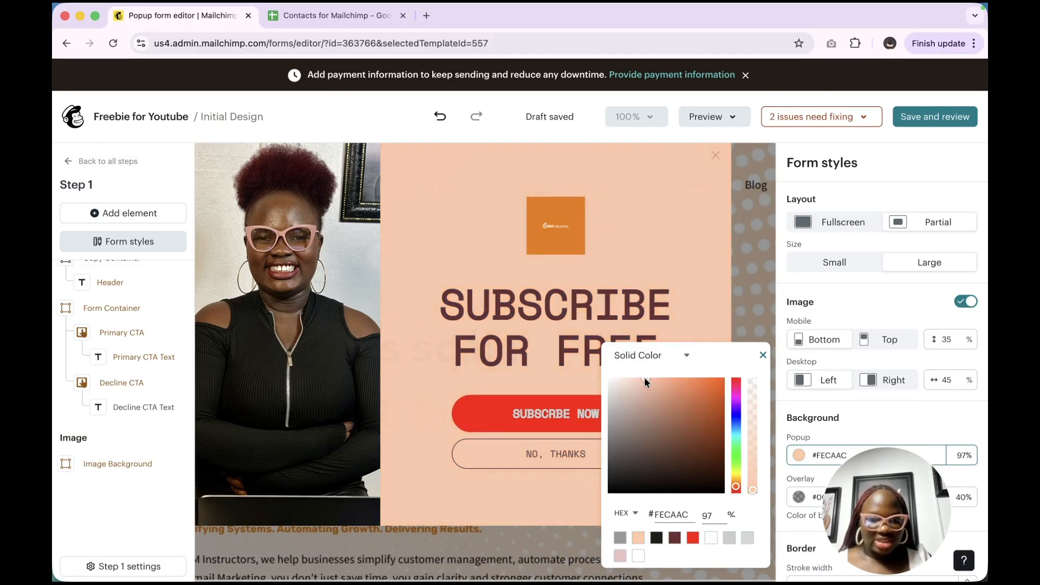
click(706, 218)
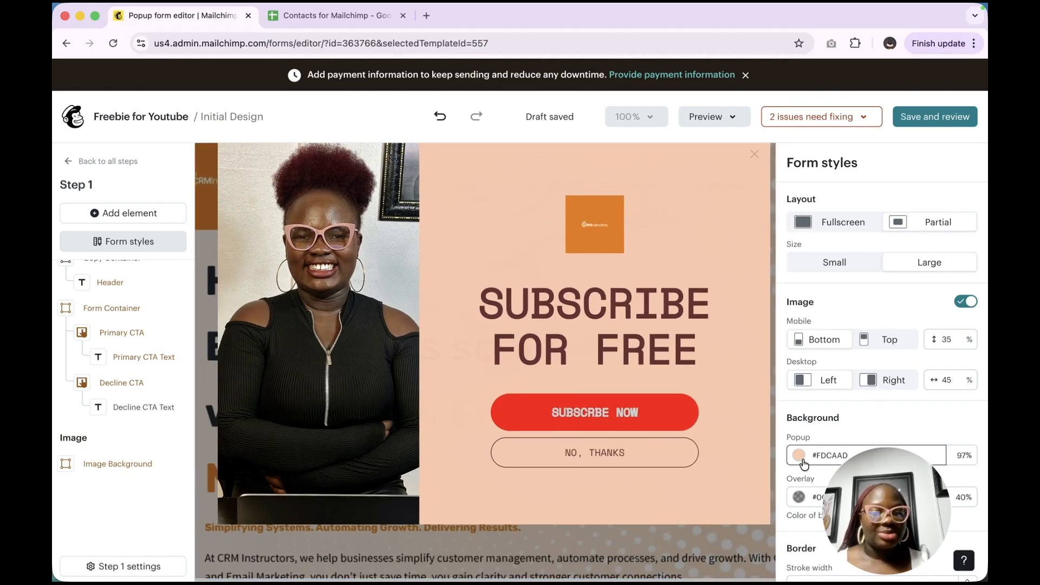
- Look over the overlay and remaining form styles, and try the Small popup size before restoring Large
drag(865, 479, 660, 559)
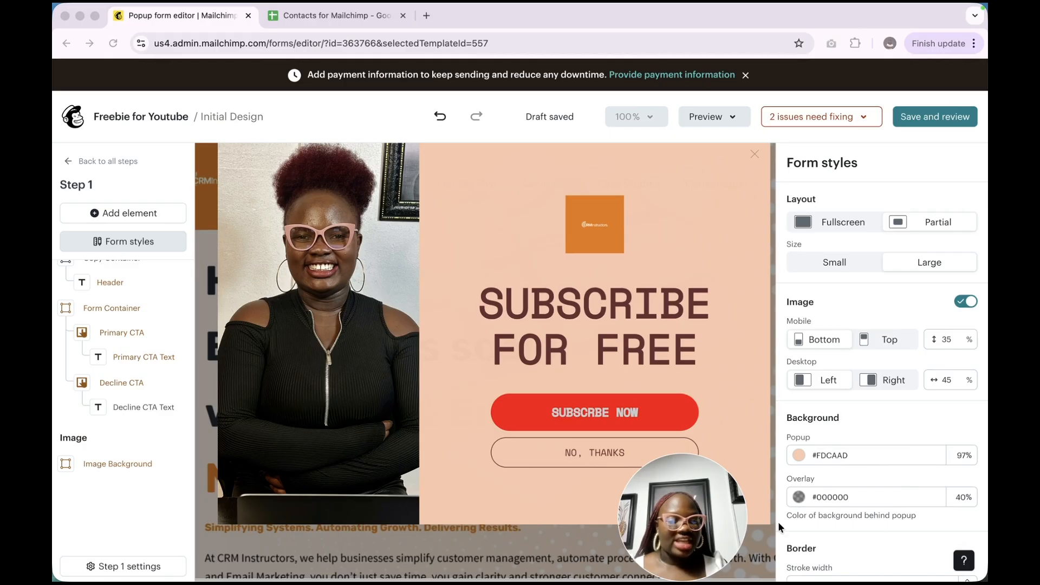
click(870, 498)
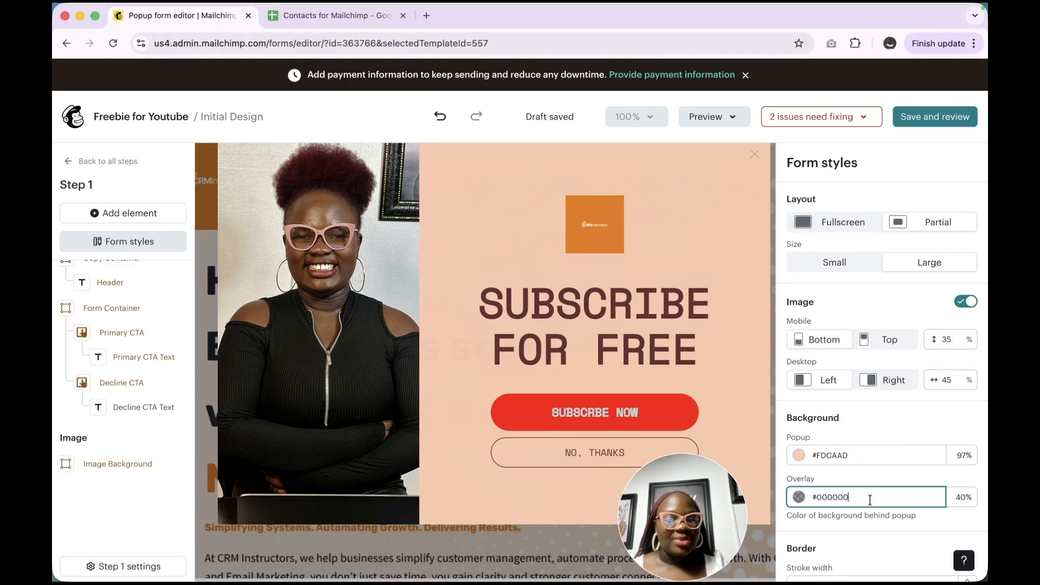
scroll(863, 417, down, 2)
scroll(862, 417, down, 3)
scroll(863, 417, up, 5)
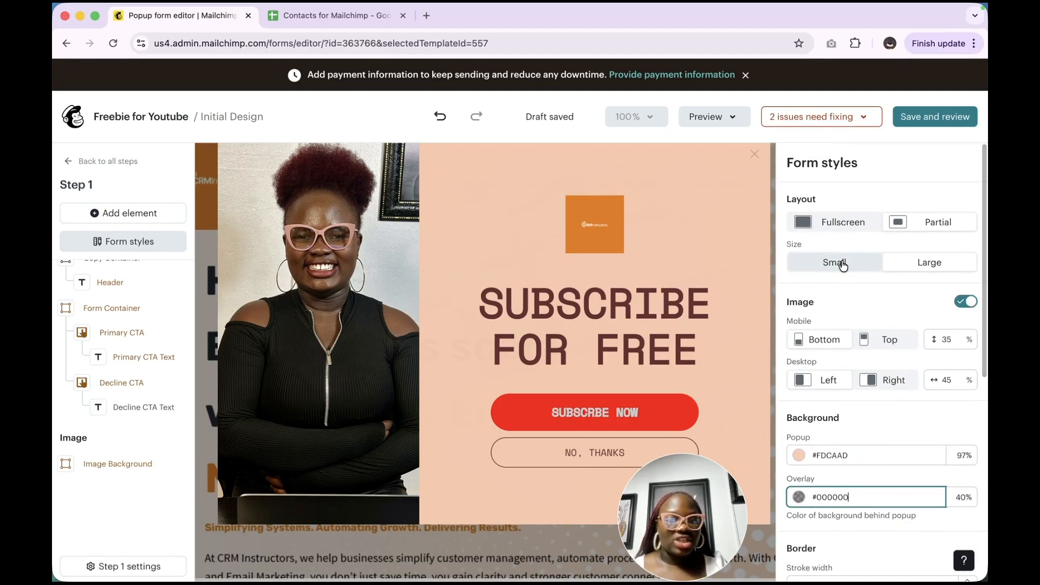
click(842, 262)
click(931, 262)
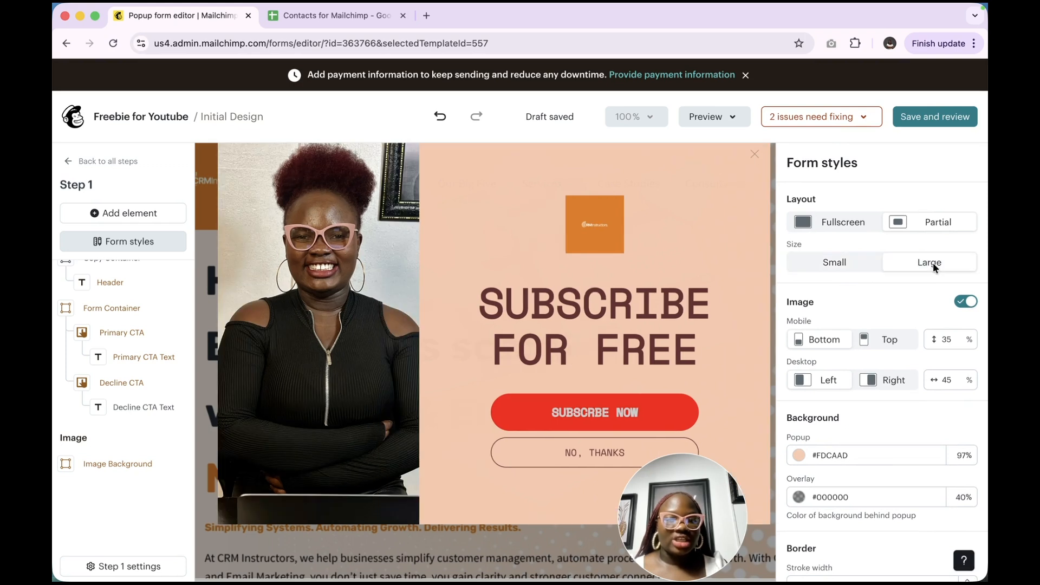
- Try the popup without its image, switching the image off and on again
scroll(905, 365, down, 2)
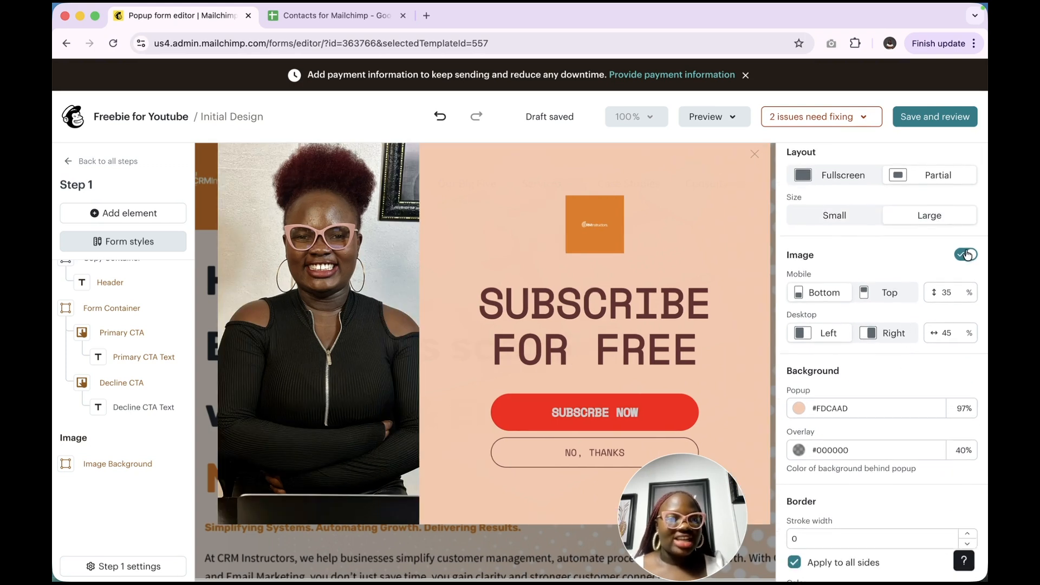
click(967, 255)
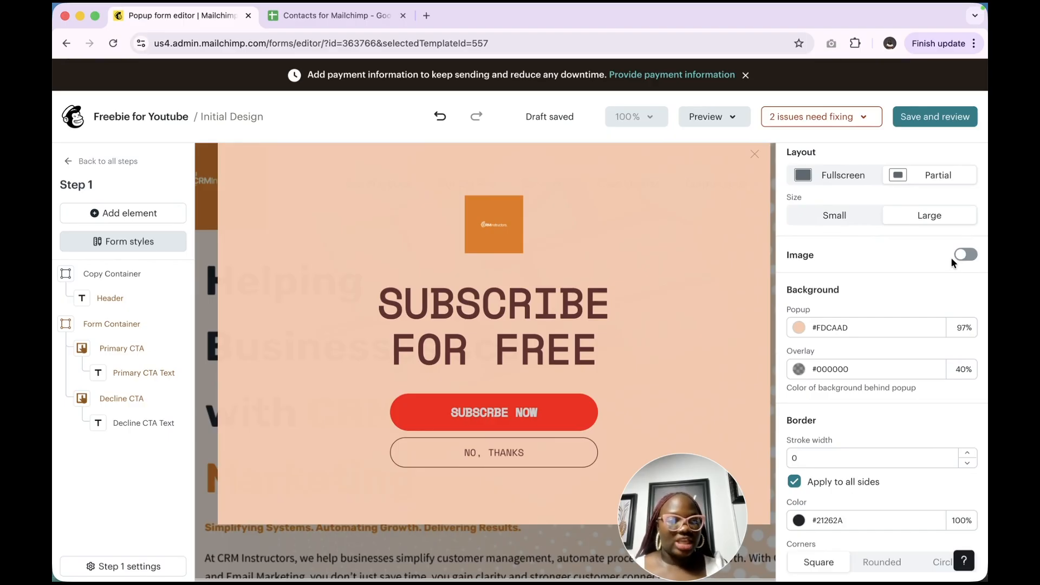
click(969, 256)
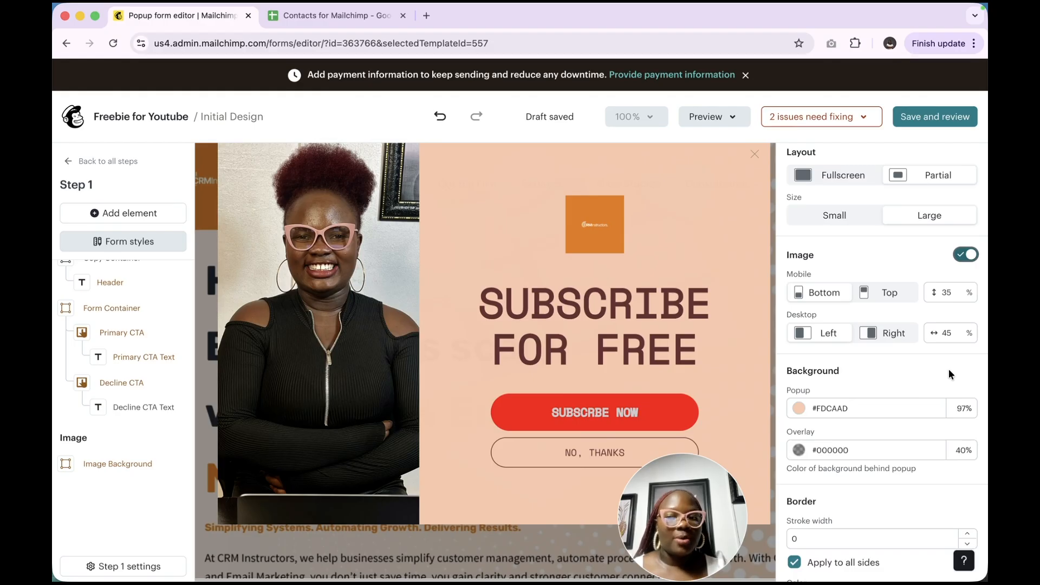
- Inspect the maroon swatch among the form's other colors and return to the overview of all steps
scroll(949, 370, down, 10)
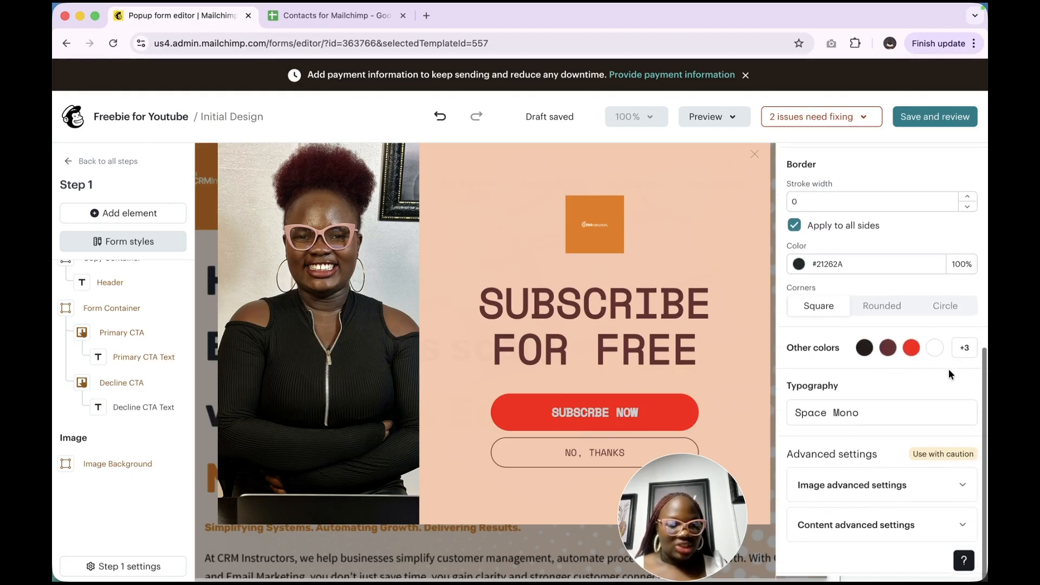
click(887, 357)
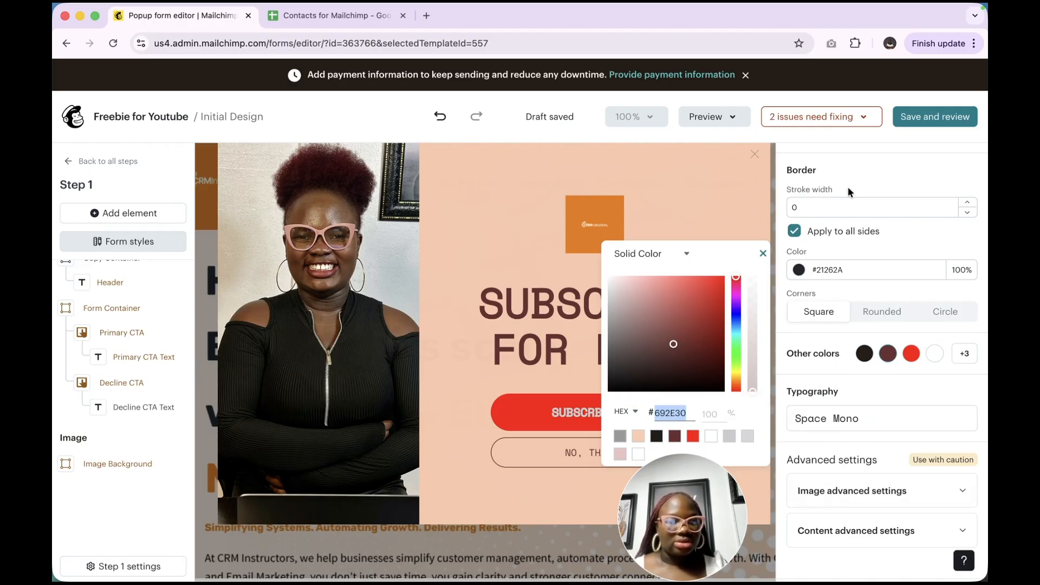
click(850, 138)
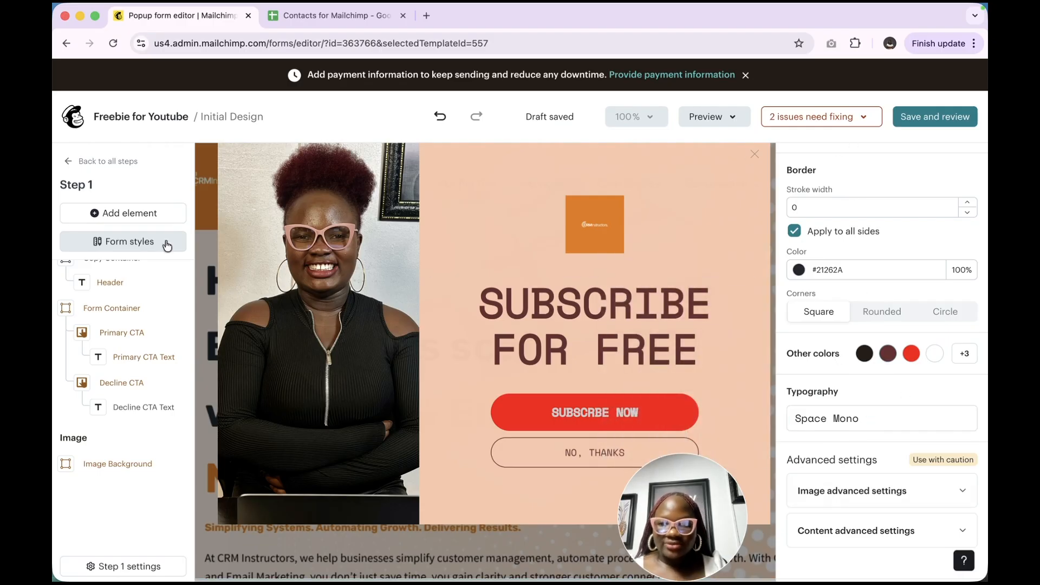
click(103, 163)
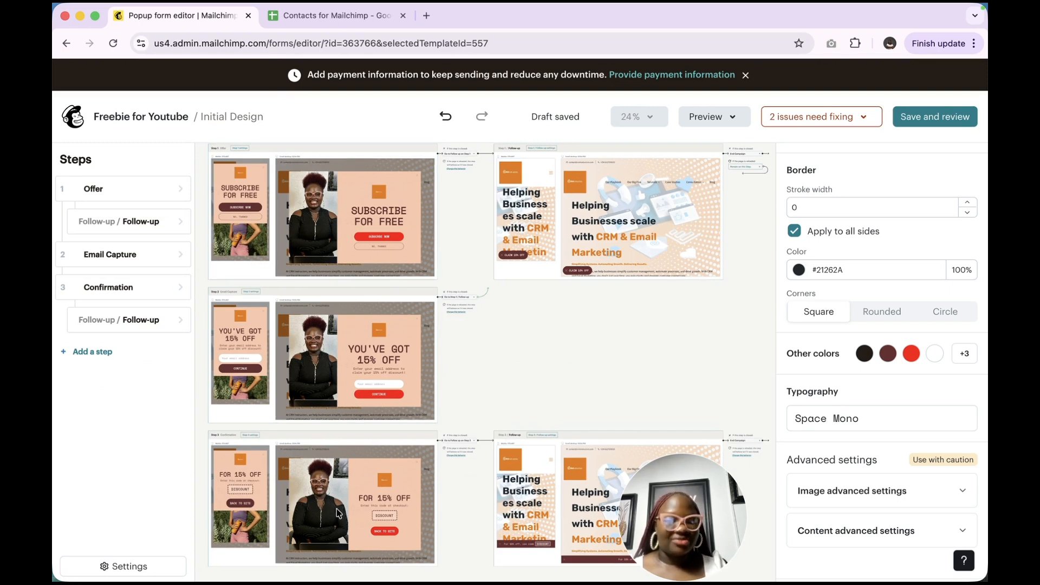
- Look over the Offer step's Follow-up page with its close and reload behaviour, and return to the overview of all steps
click(101, 220)
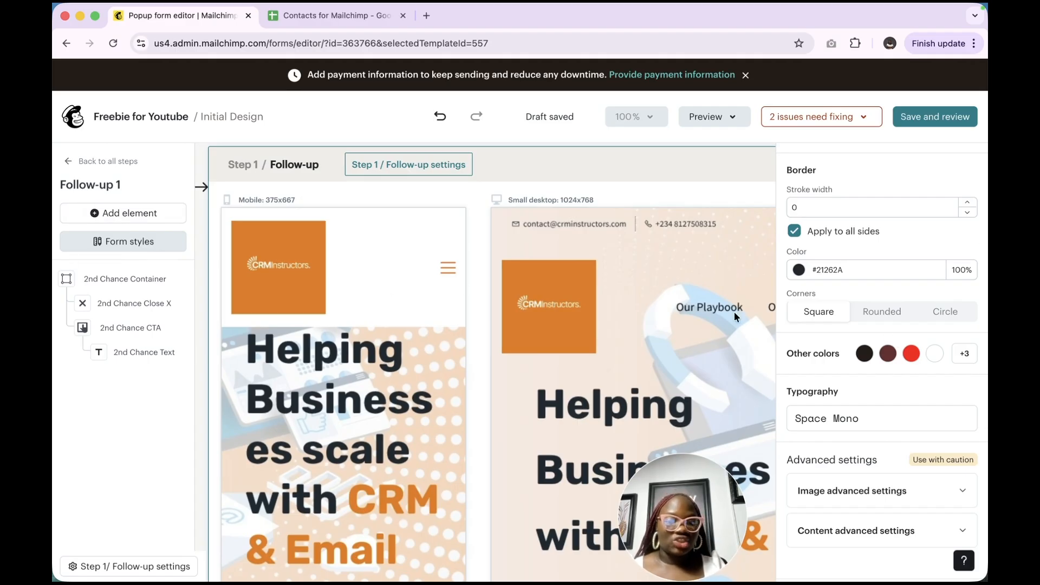
scroll(662, 335, right, 15)
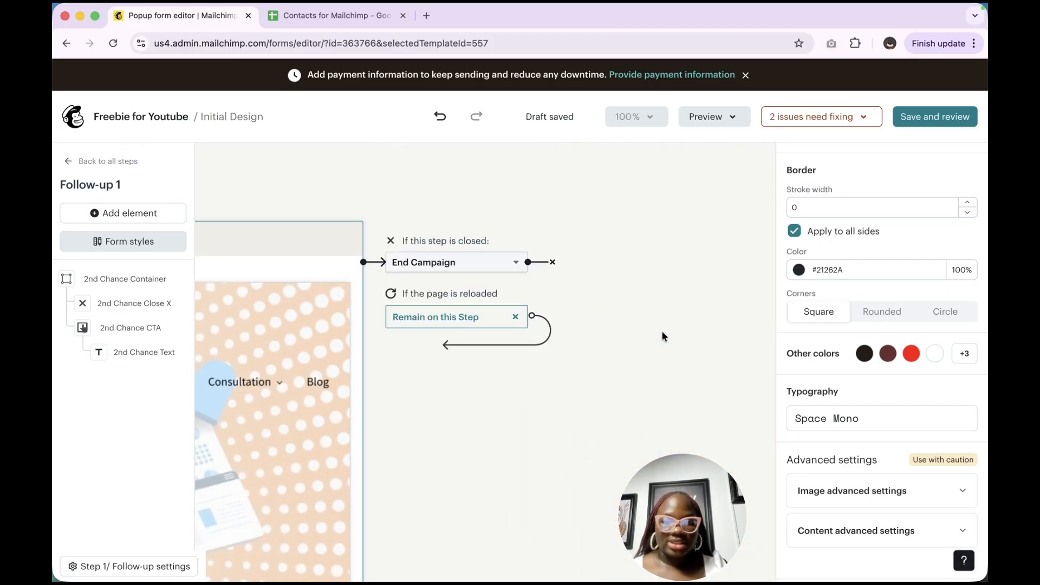
scroll(618, 335, left, 15)
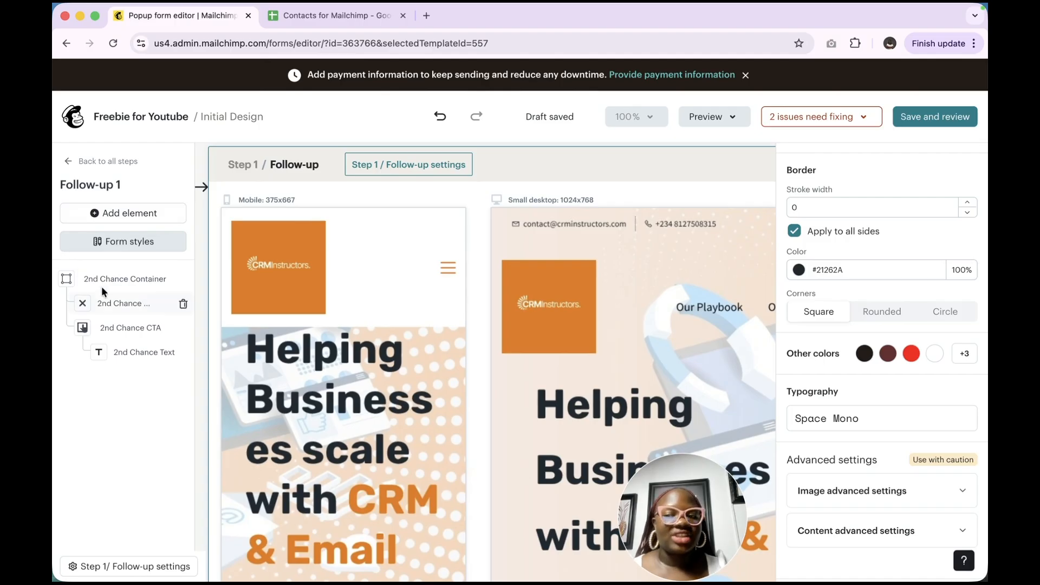
click(85, 161)
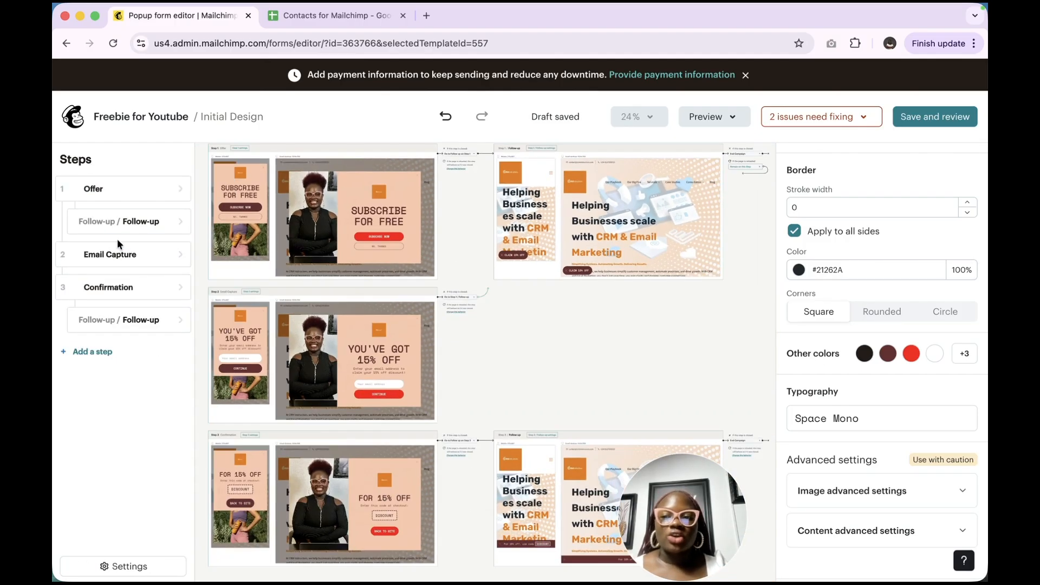
- From the Email Capture step, go back to the Offer step and select its whole "SUBSCRIBE FOR FREE" header text for copying
click(112, 253)
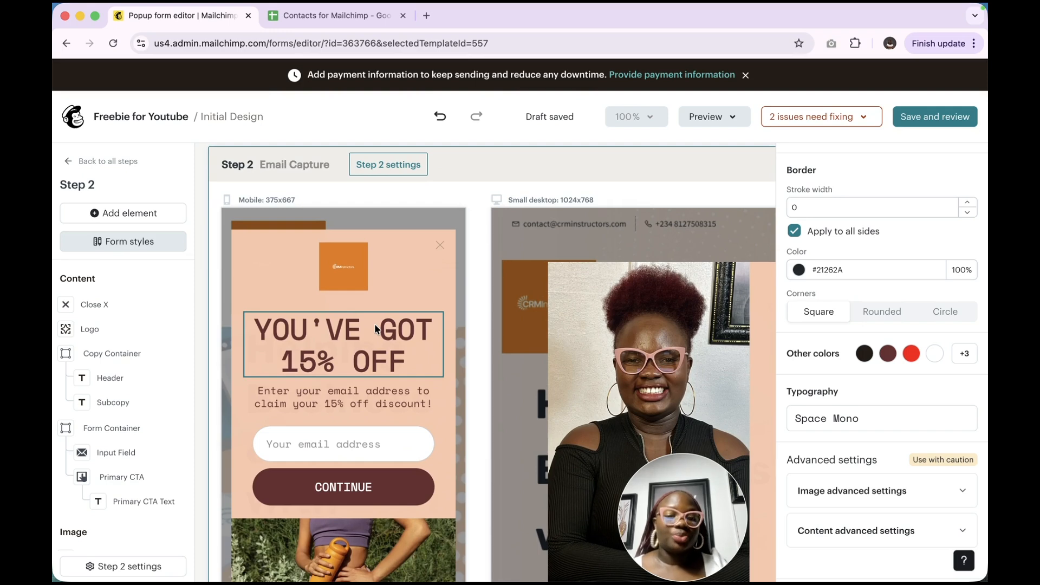
scroll(539, 339, up, 8)
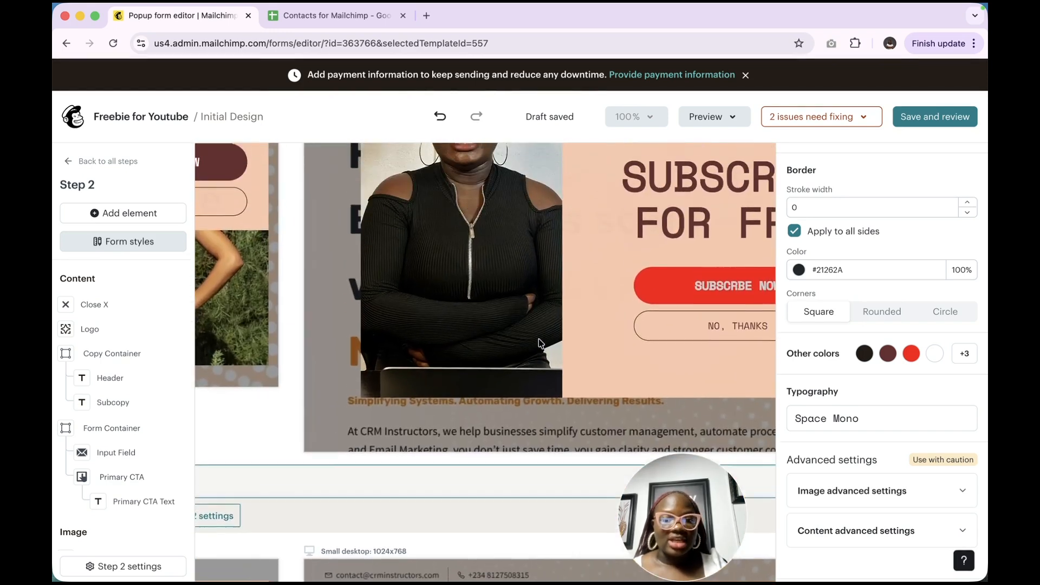
scroll(538, 337, up, 10)
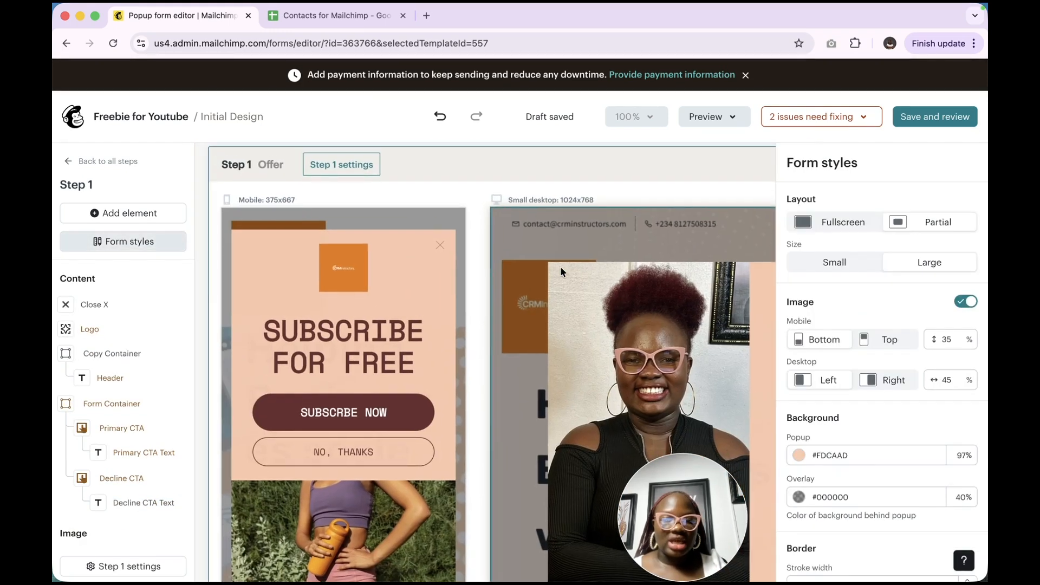
click(353, 352)
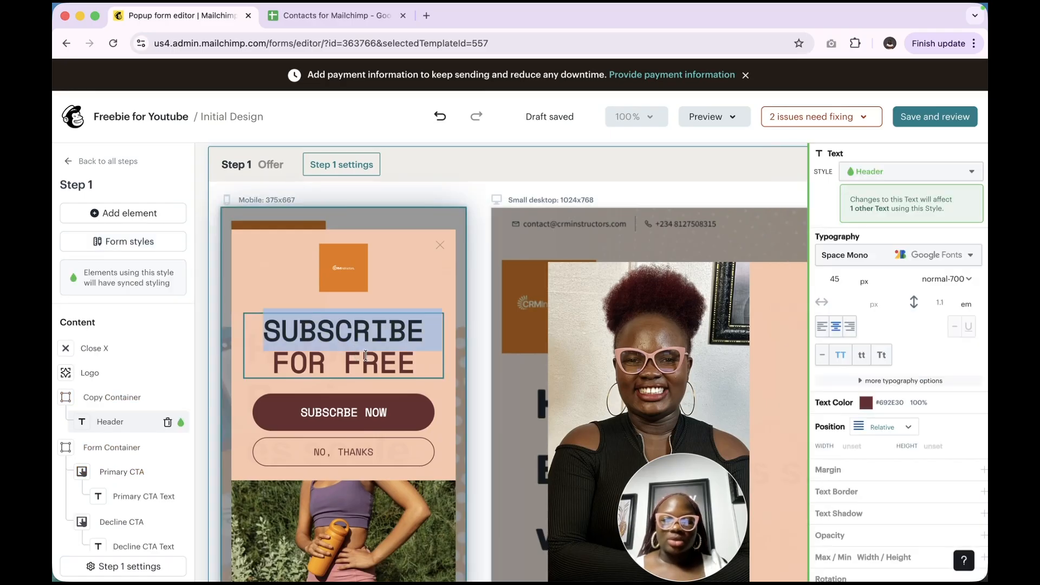
click(405, 365)
drag(405, 366, 266, 329)
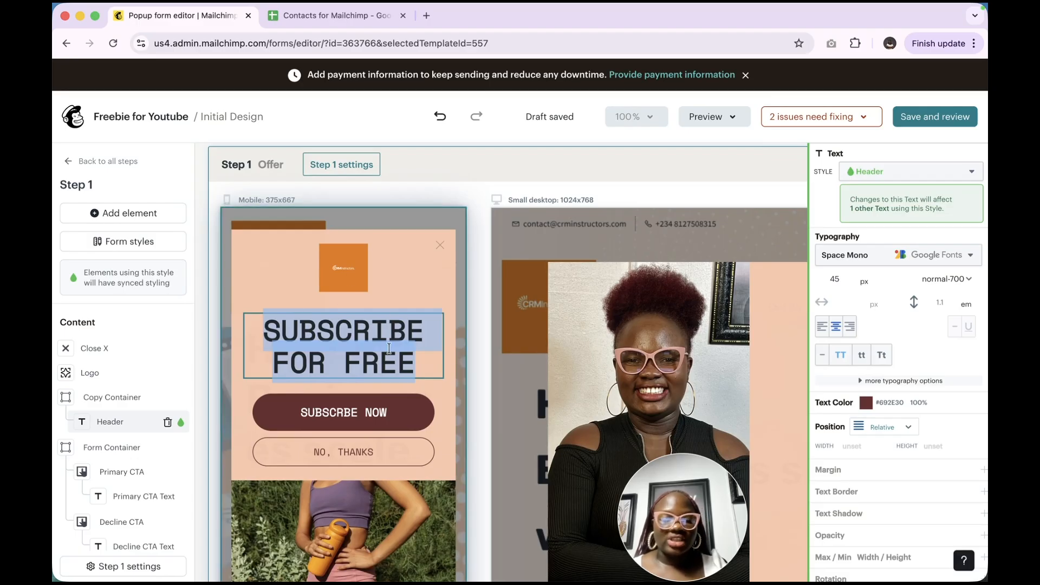
- Browse the fonts available for the Offer header without choosing one, and return to the overview of all steps
click(876, 260)
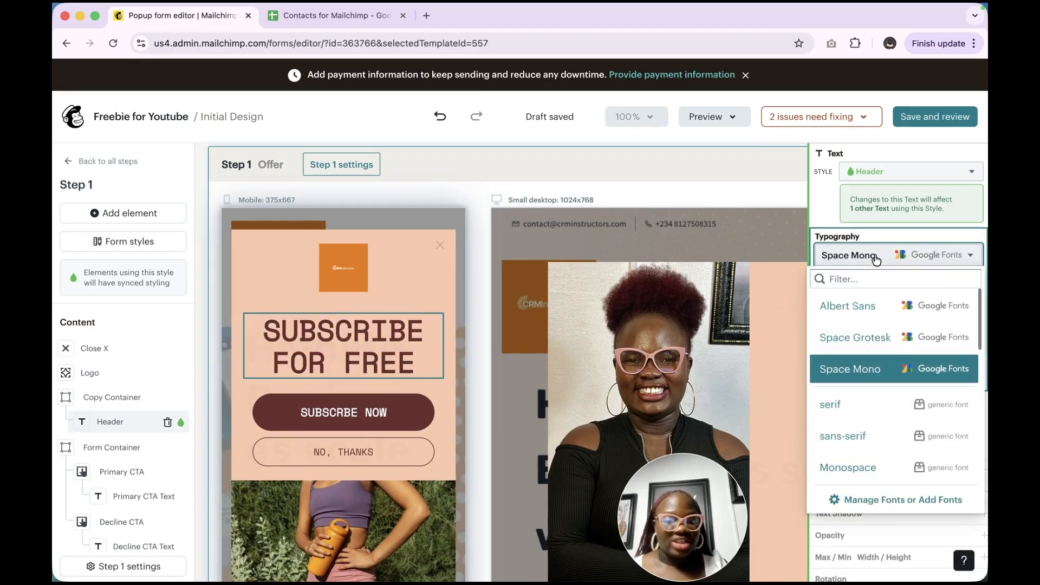
scroll(881, 370, down, 5)
scroll(881, 370, down, 2)
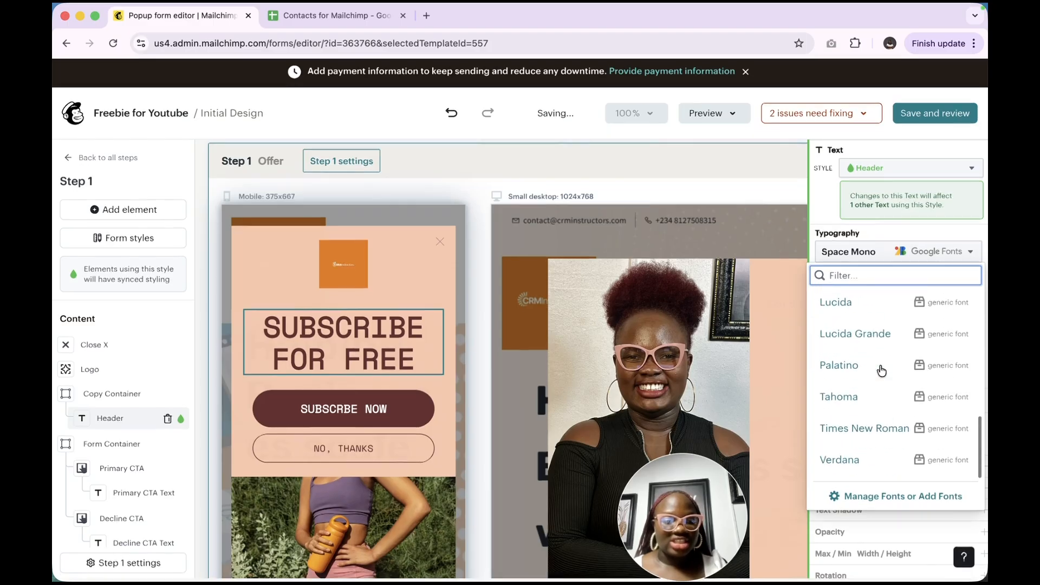
scroll(880, 366, up, 10)
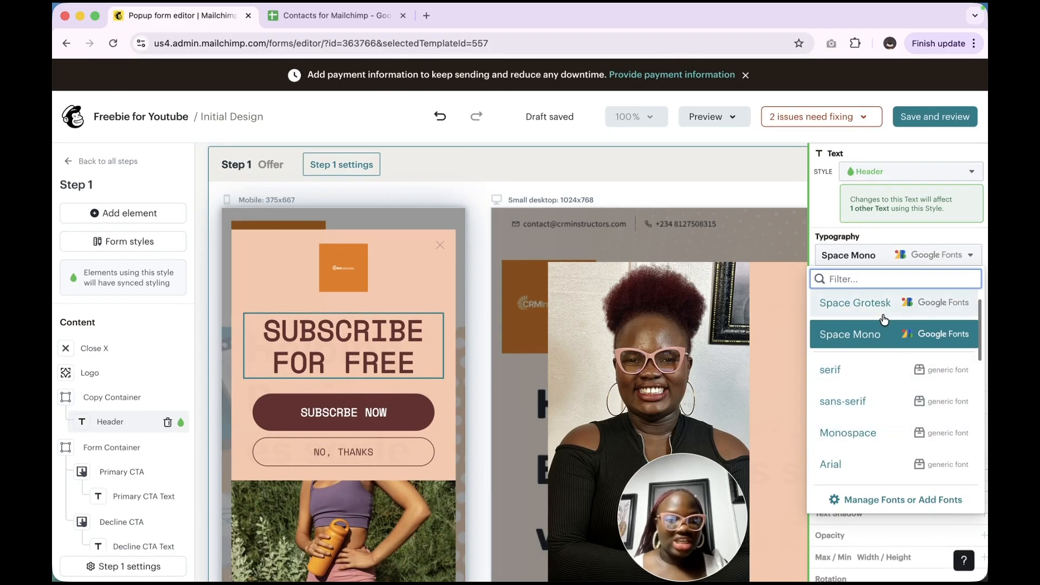
scroll(885, 318, up, 1)
scroll(386, 500, down, 10)
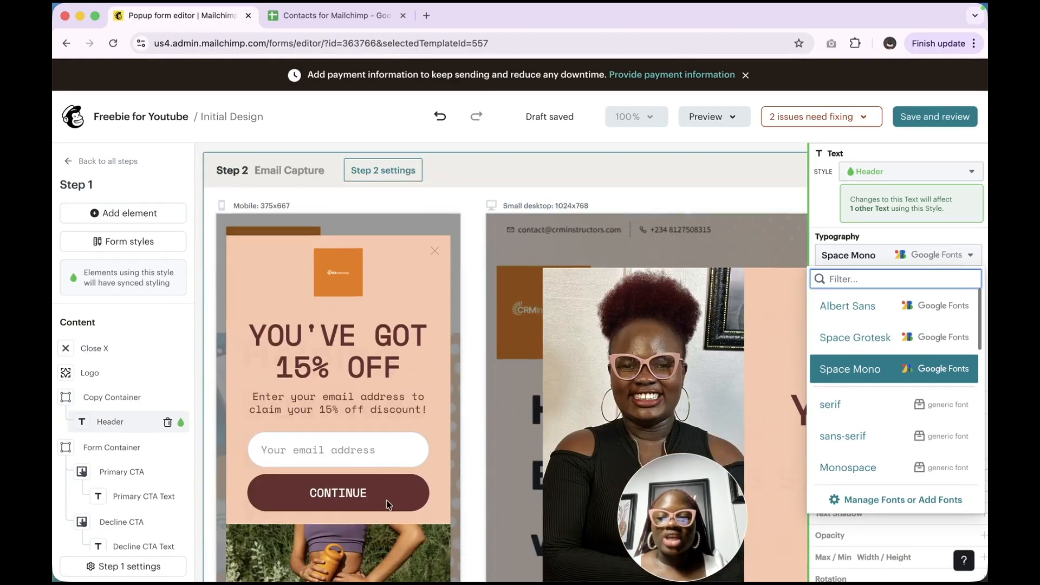
scroll(387, 502, up, 1)
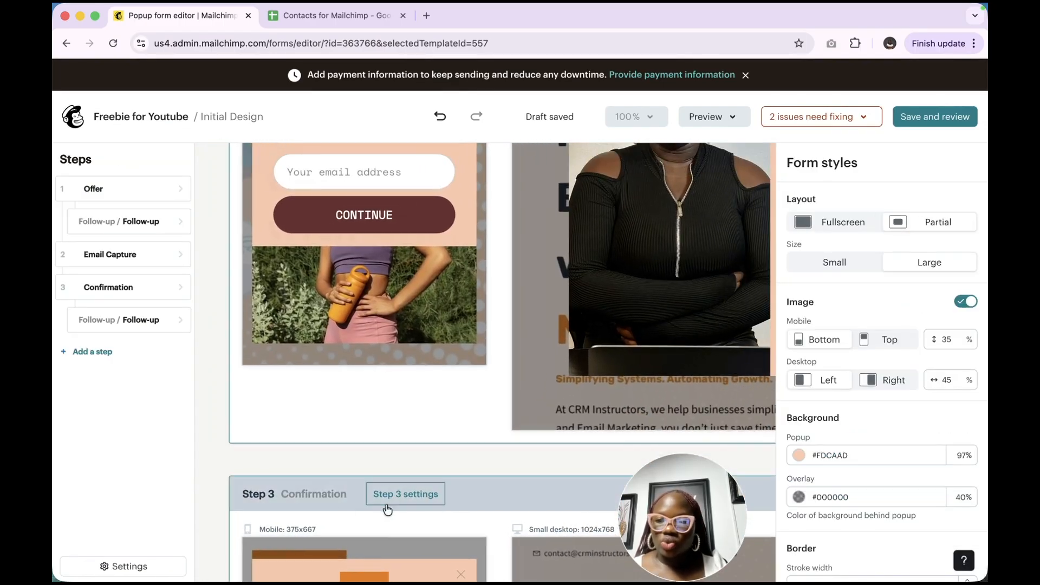
- Replace the Email Capture step's header text with "SUBSCRIBE FOR FREE"
click(129, 256)
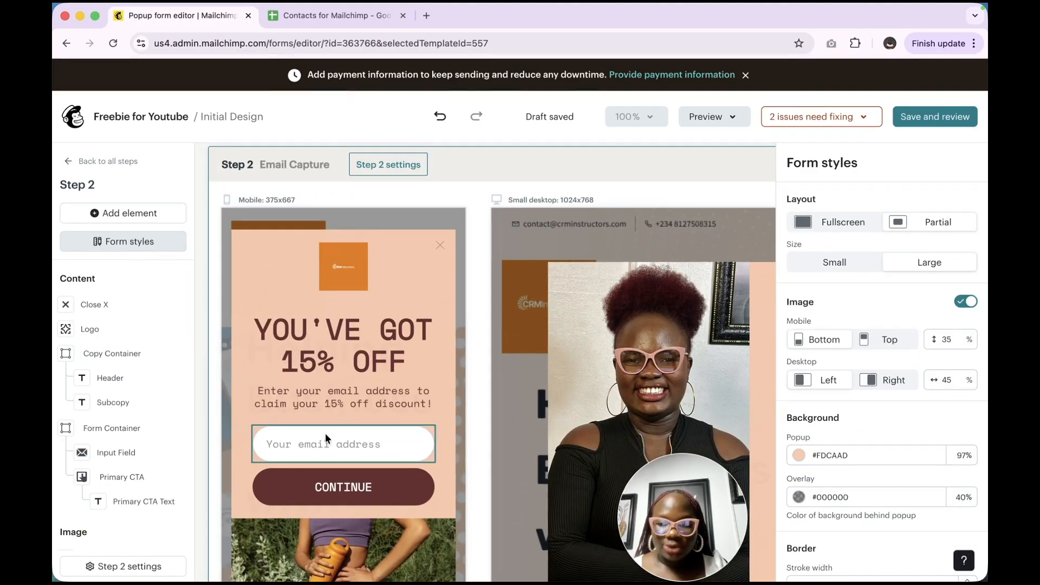
click(369, 334)
click(425, 343)
triple_click(414, 355)
triple_click(413, 360)
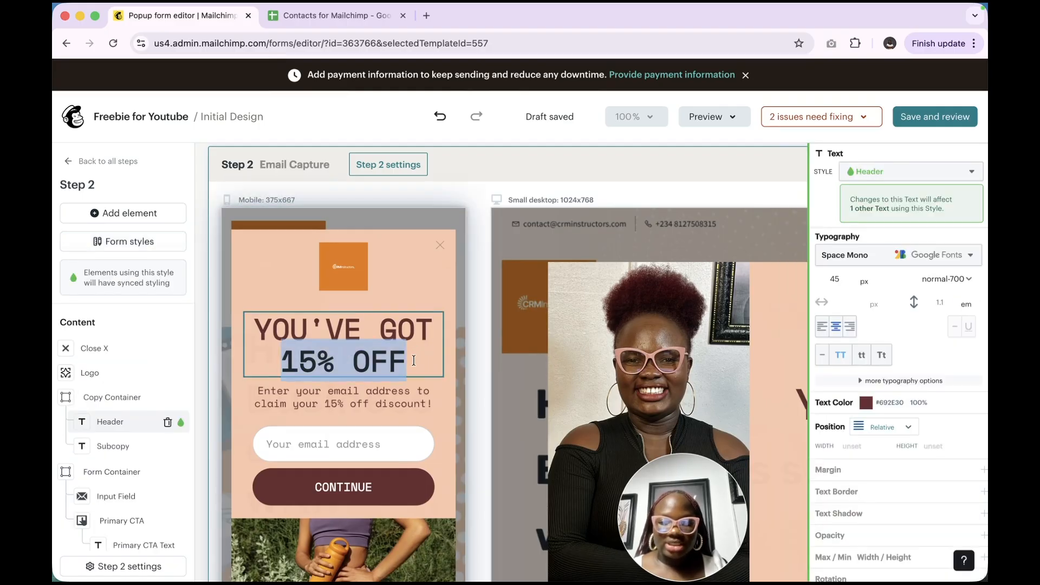
key(super+a)
key(BackSpace)
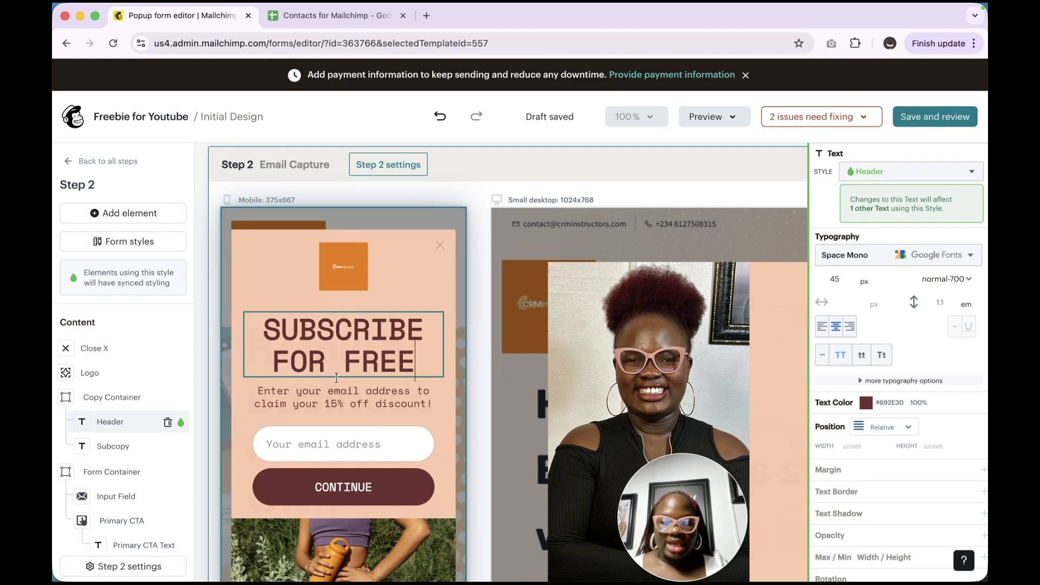
- Assign the Email Address audience field to the Email Capture step's email input
click(377, 441)
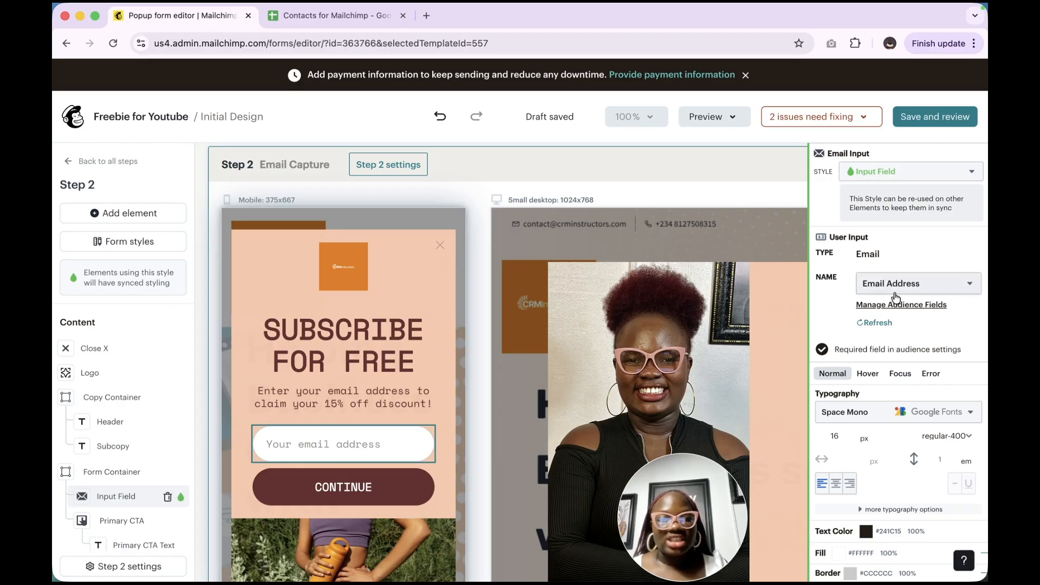
click(897, 291)
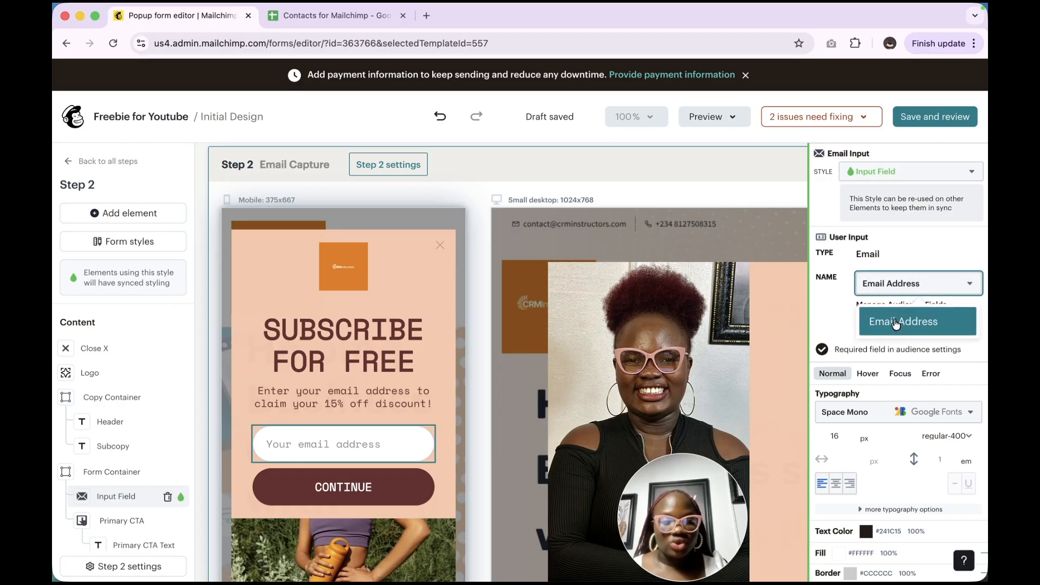
click(897, 321)
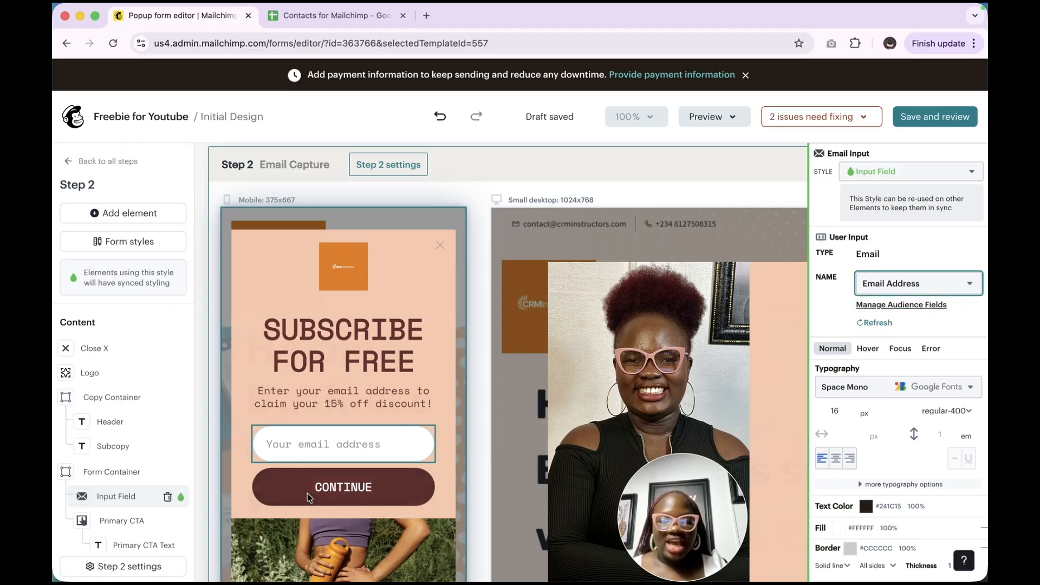
- Examine the Continue button's text and its fill in the hover and normal states, and deselect it
click(335, 495)
click(338, 491)
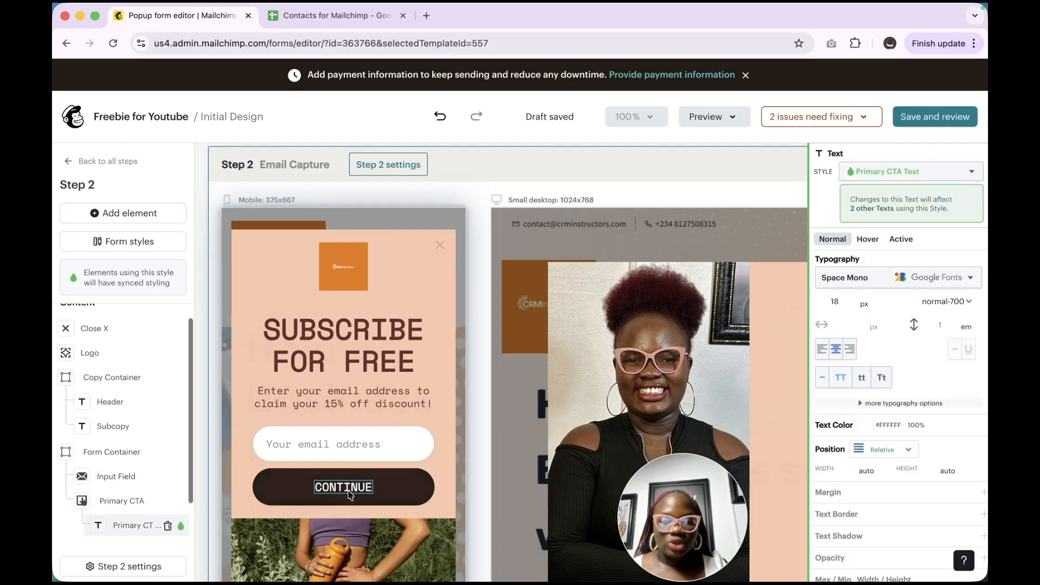
double_click(348, 488)
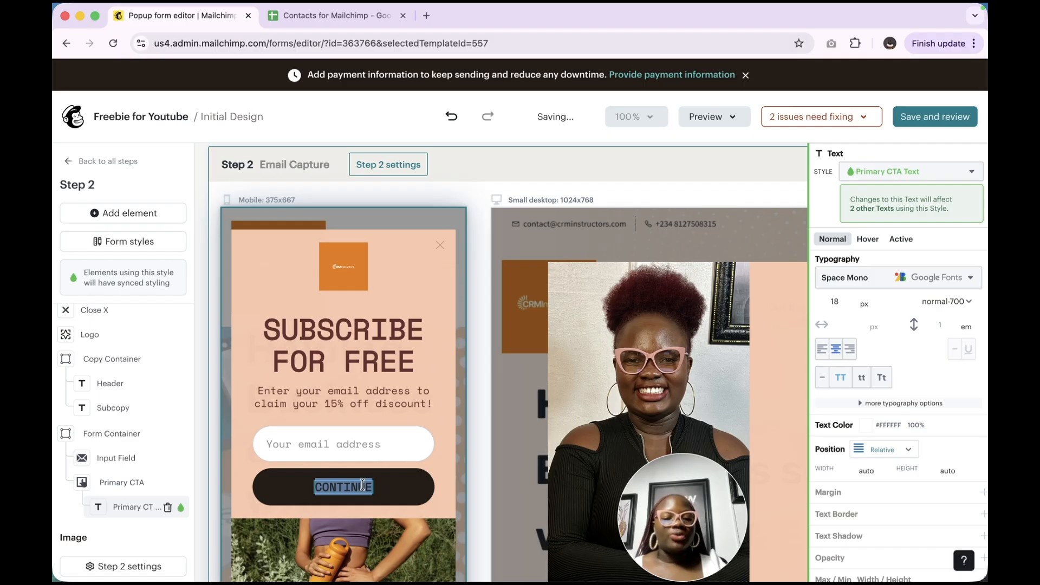
click(393, 493)
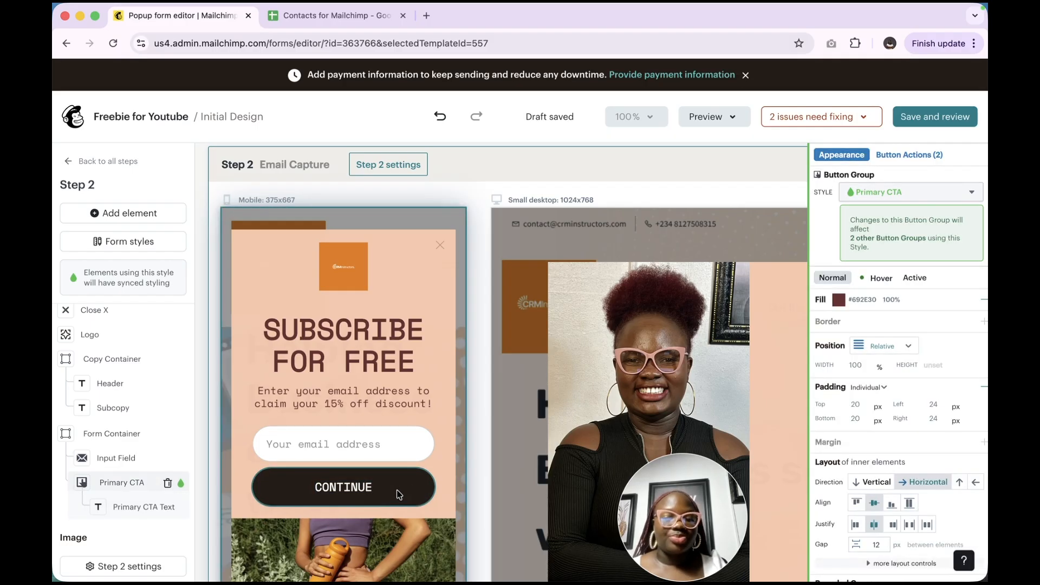
click(881, 280)
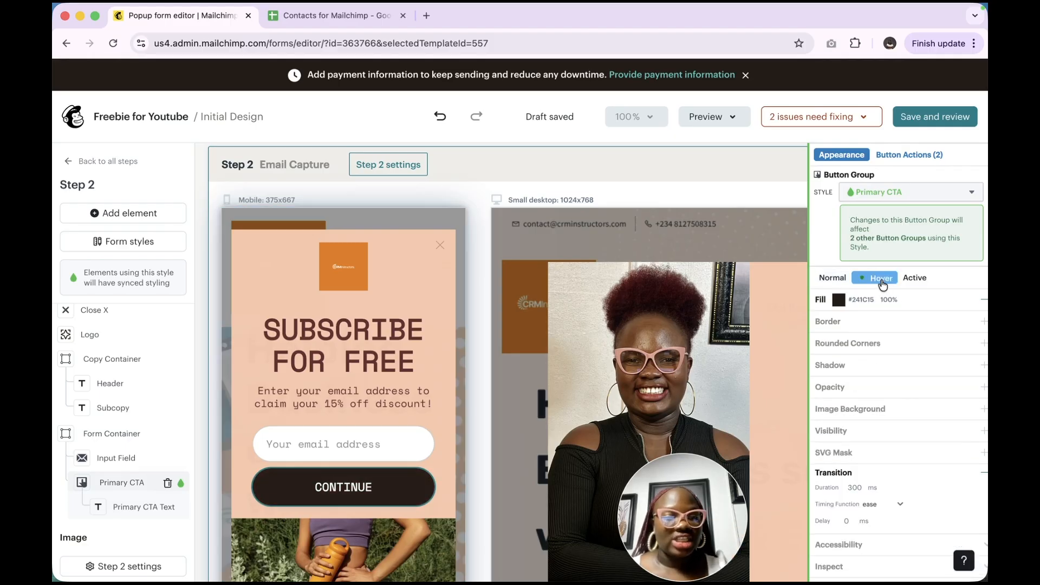
click(833, 279)
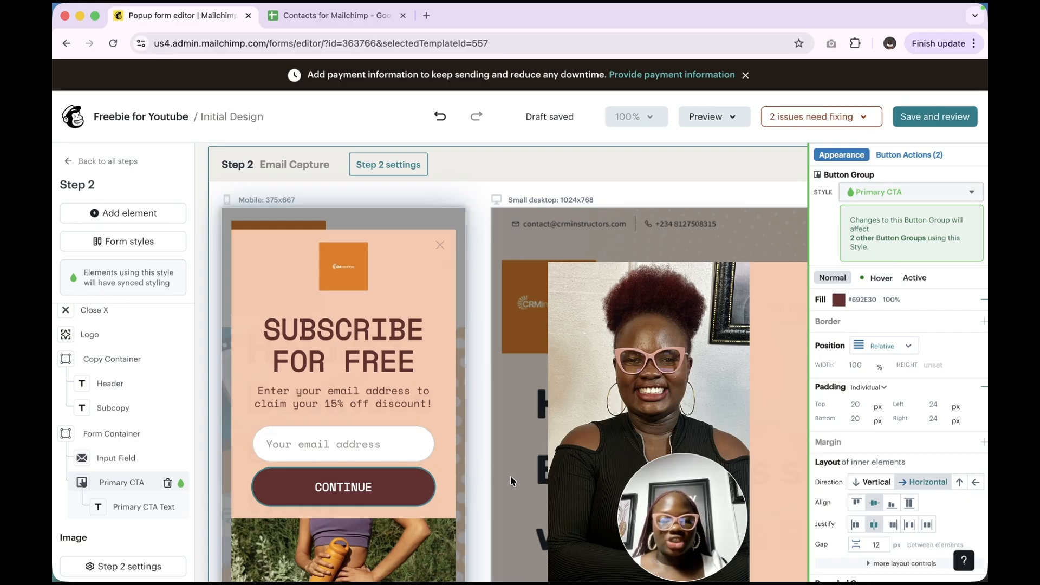
click(443, 478)
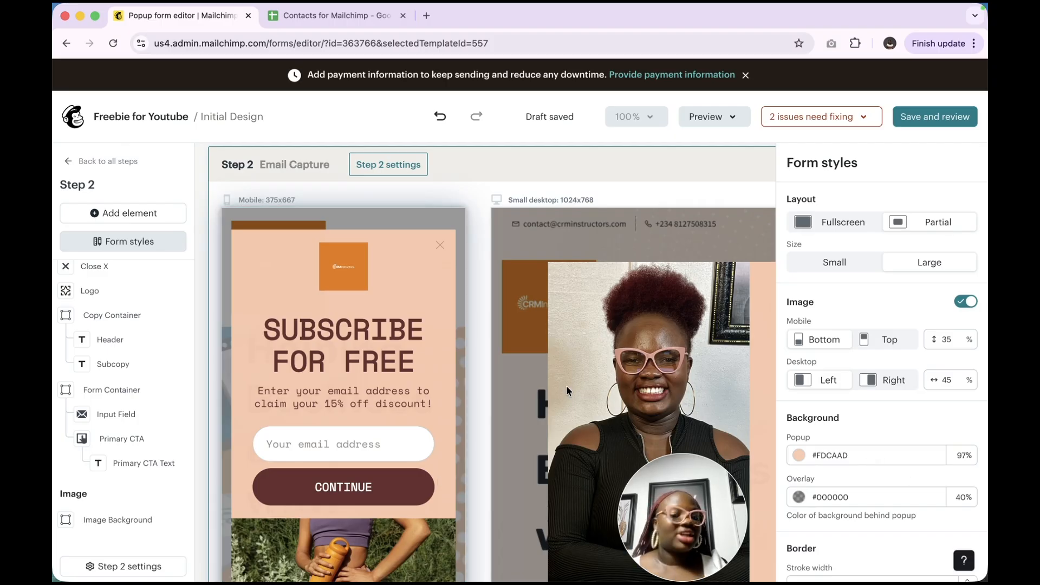
- Go to the Confirmation step and open its "FOR 15% OFF" header text for editing
scroll(567, 385, down, 5)
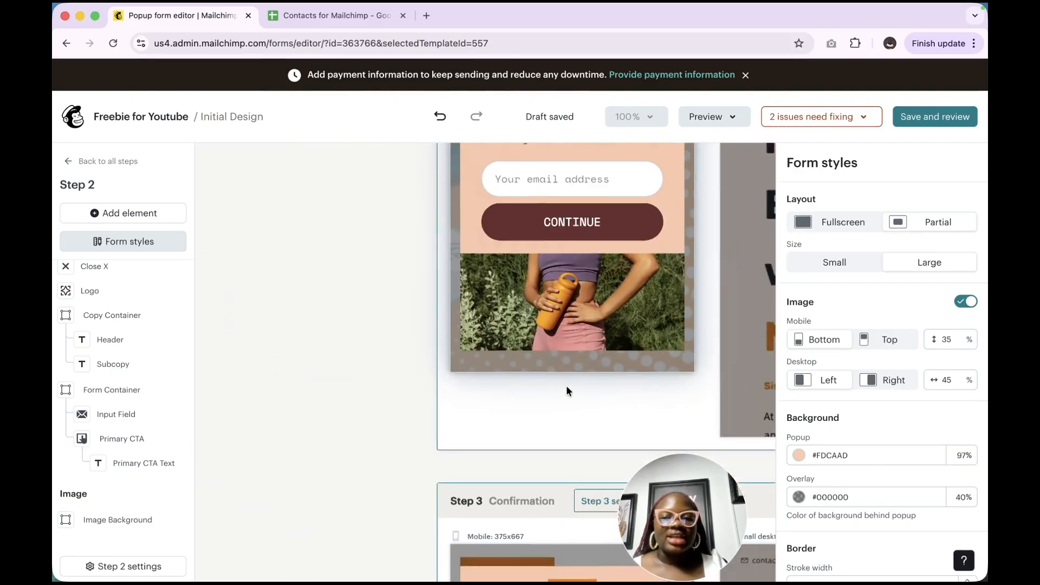
scroll(567, 385, up, 6)
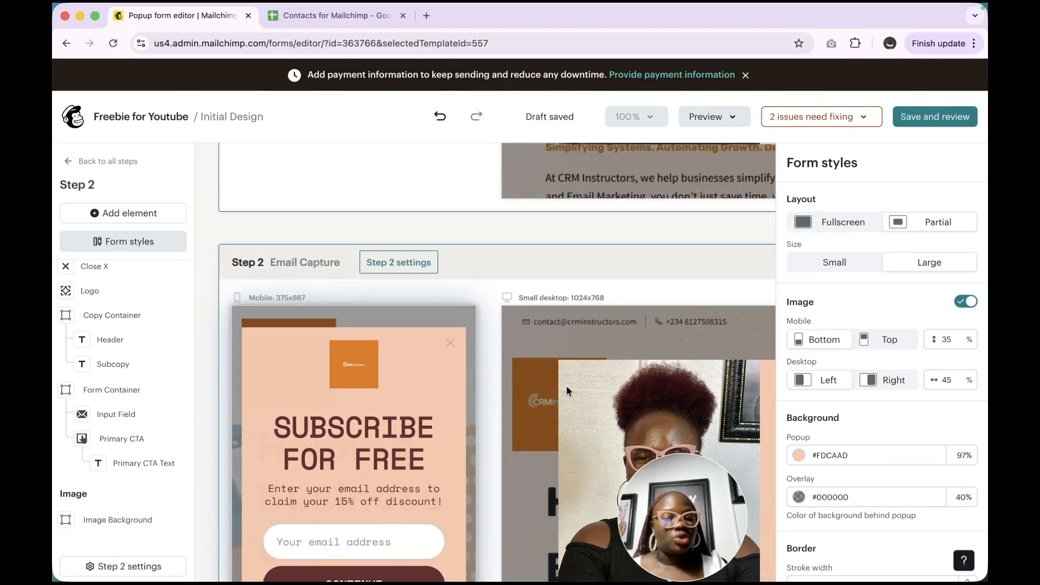
scroll(424, 368, down, 5)
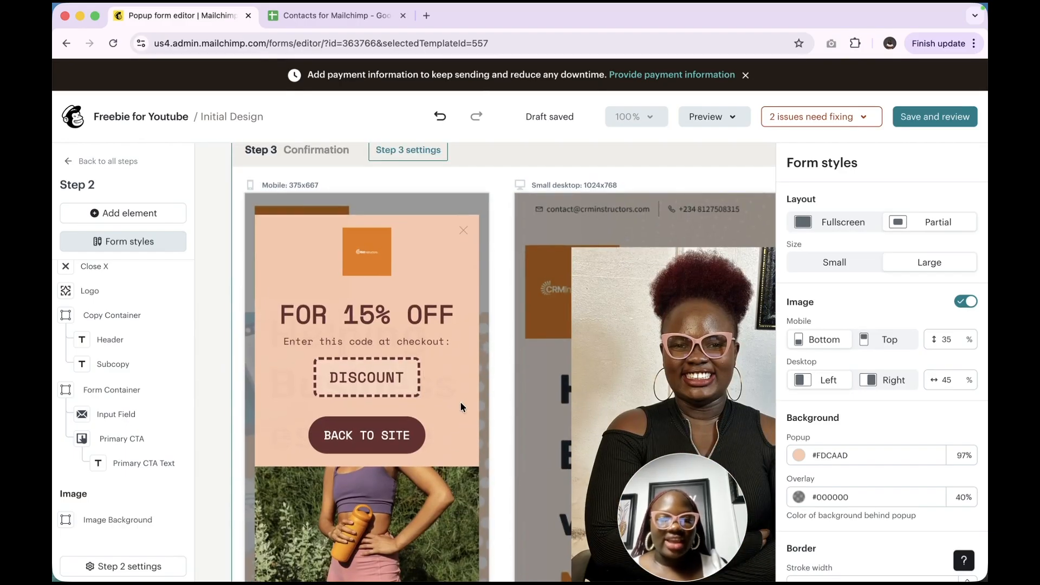
click(402, 325)
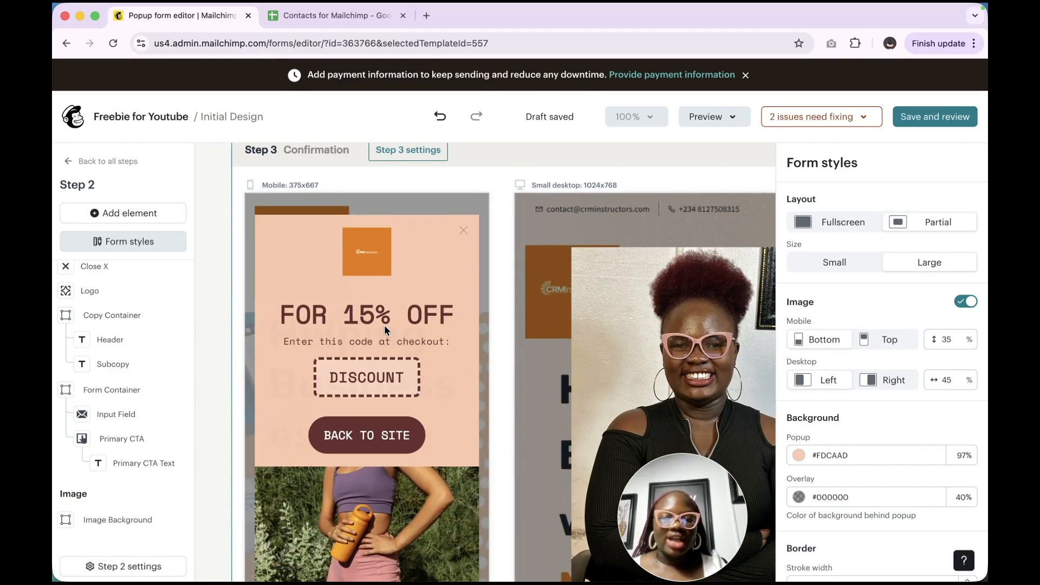
double_click(374, 326)
triple_click(371, 325)
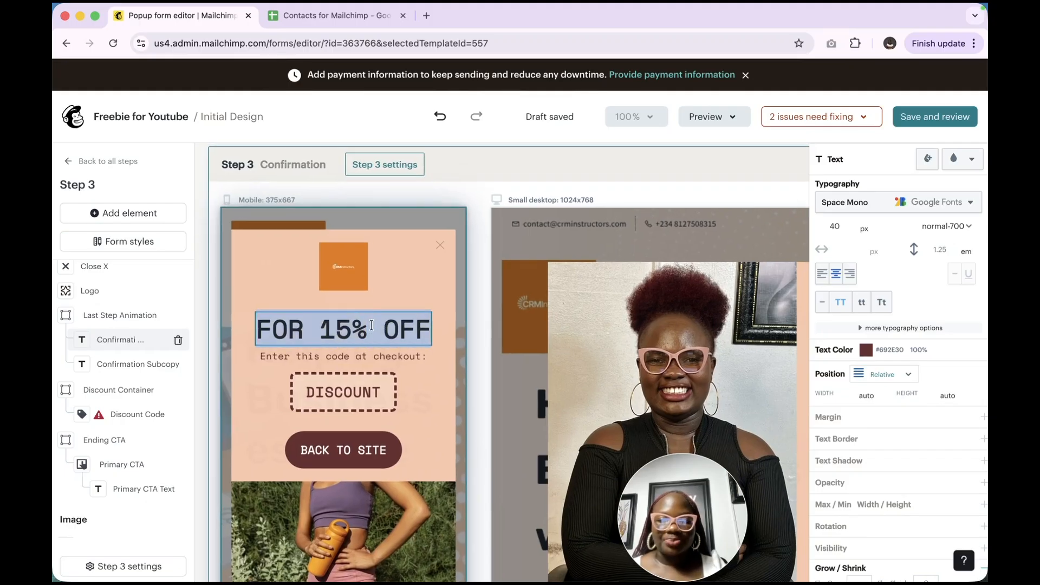
click(378, 332)
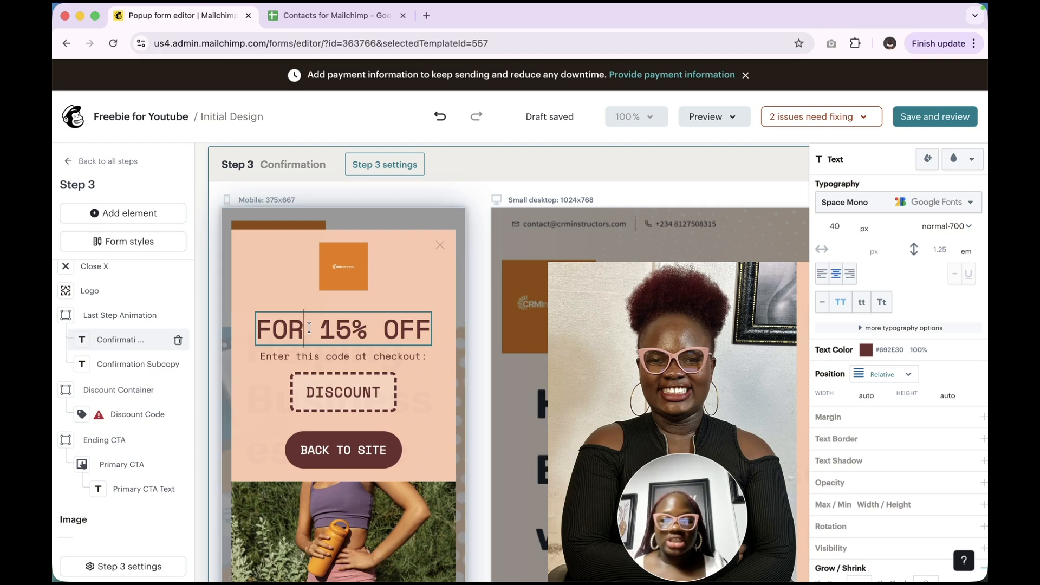
- Inspect the discount code element in the Confirmation step and deselect it
click(376, 392)
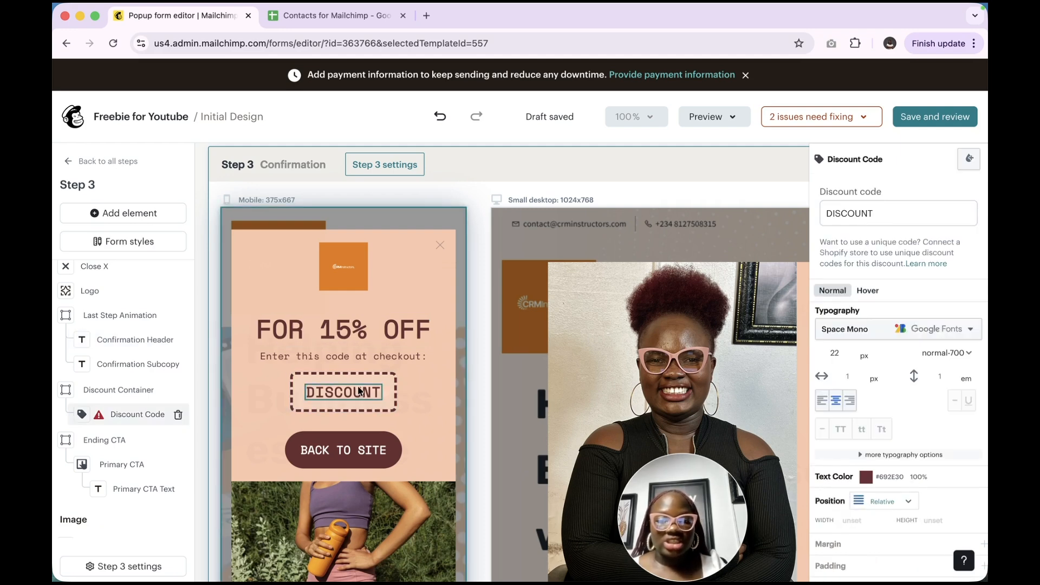
double_click(349, 392)
click(352, 394)
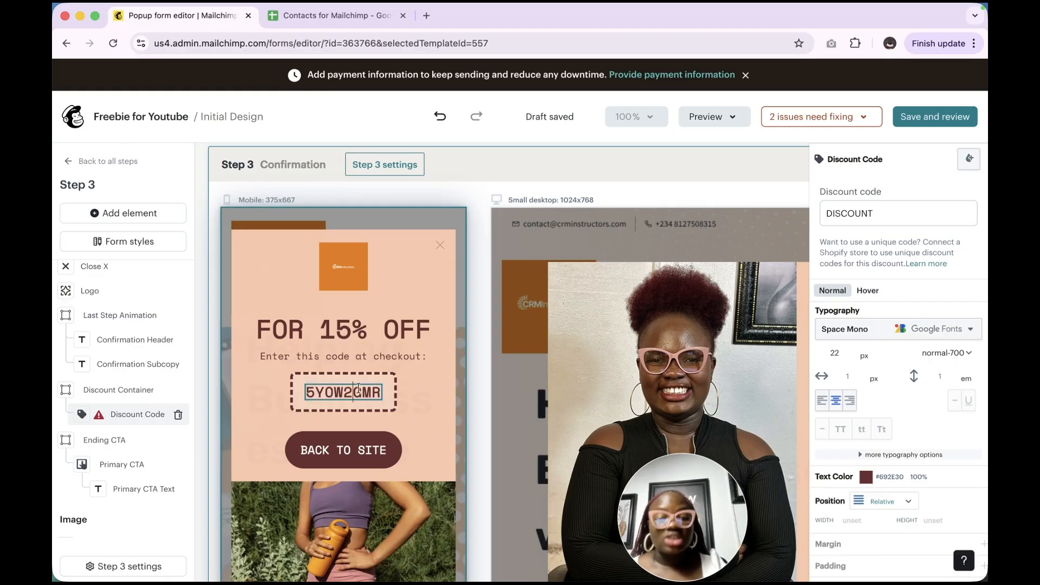
click(424, 427)
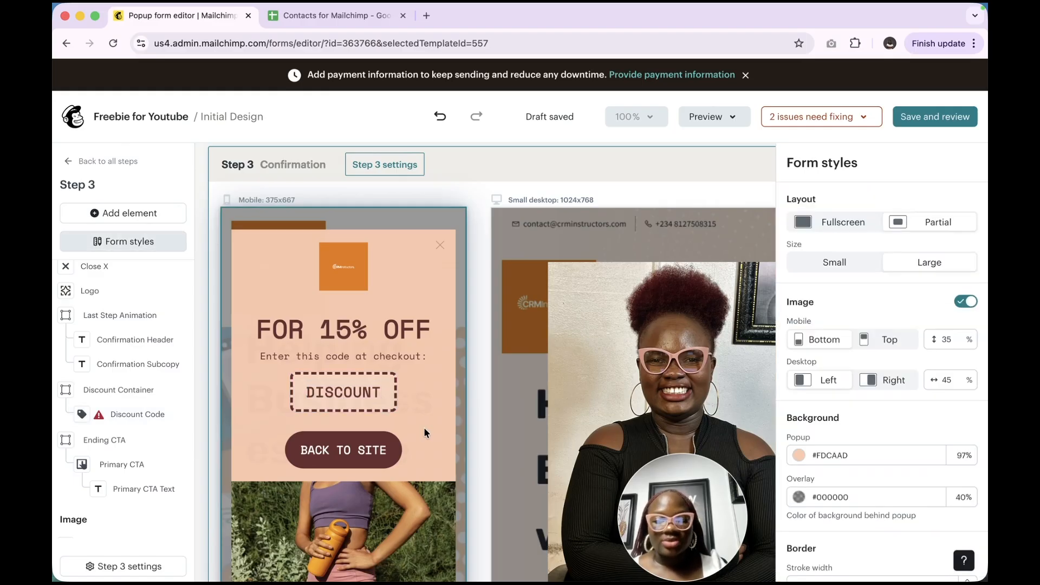
- Delete the discount code, its dashed container and the "Enter this code at checkout:" text from the Confirmation step
click(178, 417)
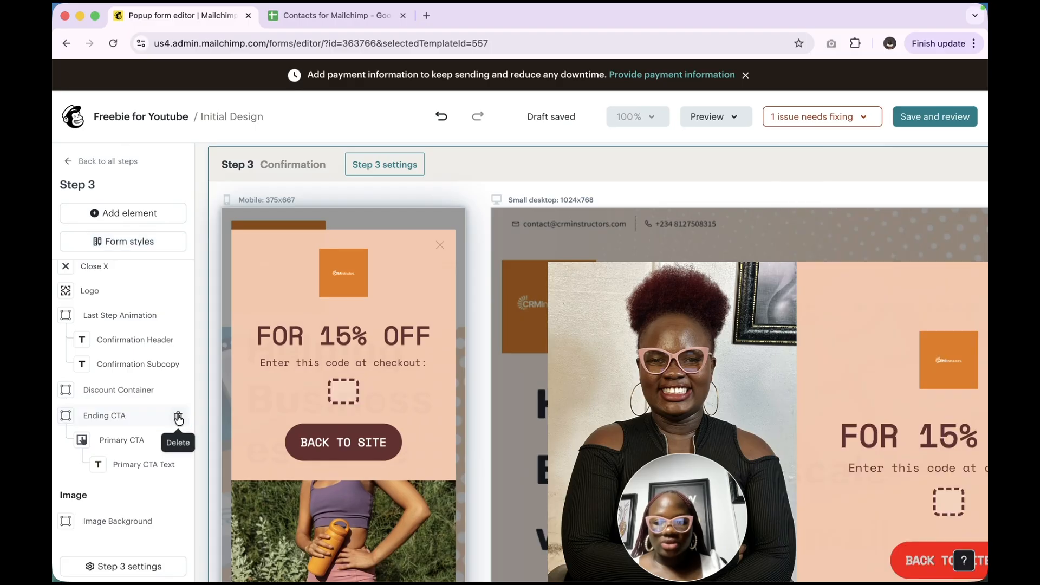
click(352, 394)
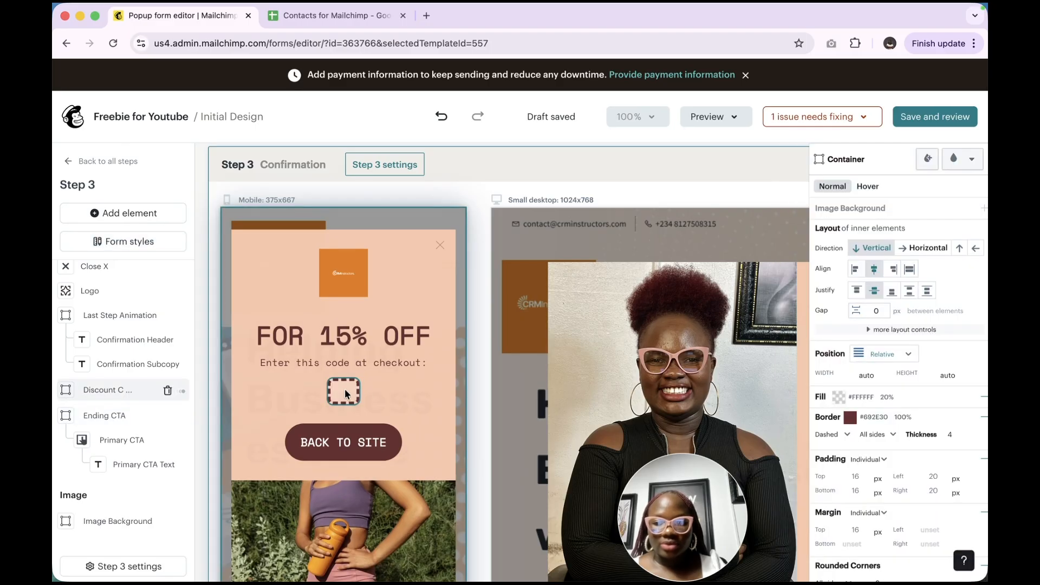
click(168, 390)
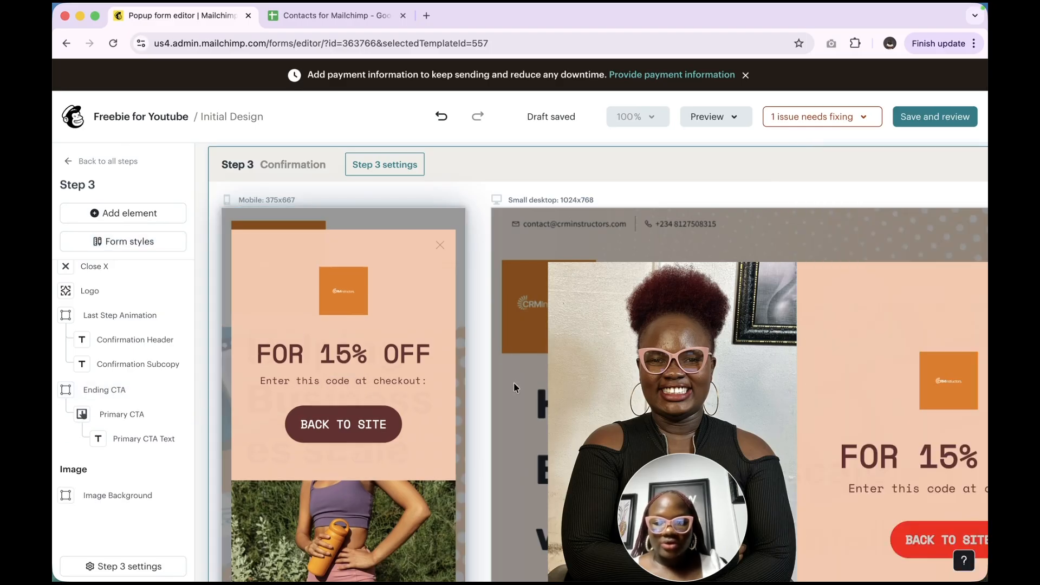
click(362, 380)
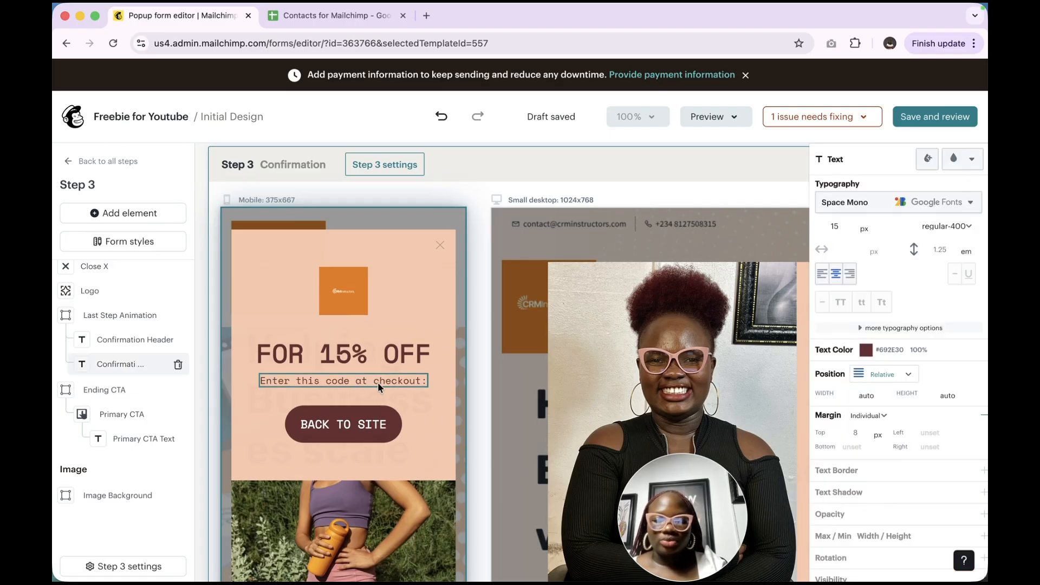
key(Delete)
- Replace the Confirmation step's "FOR 15% OFF" header text with "THANK YOU"
click(369, 369)
double_click(364, 373)
triple_click(362, 372)
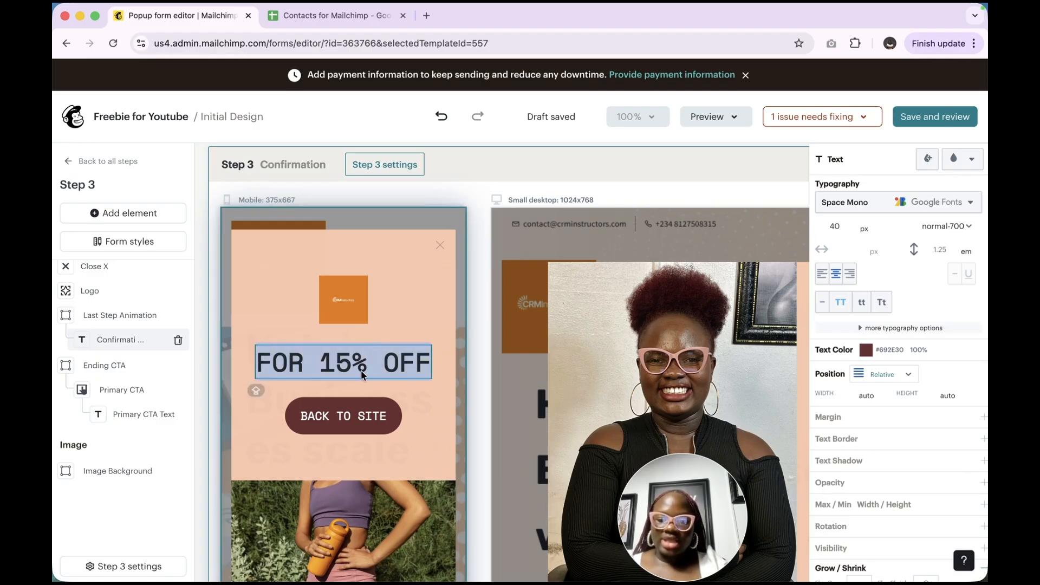
text(THANK YOU)
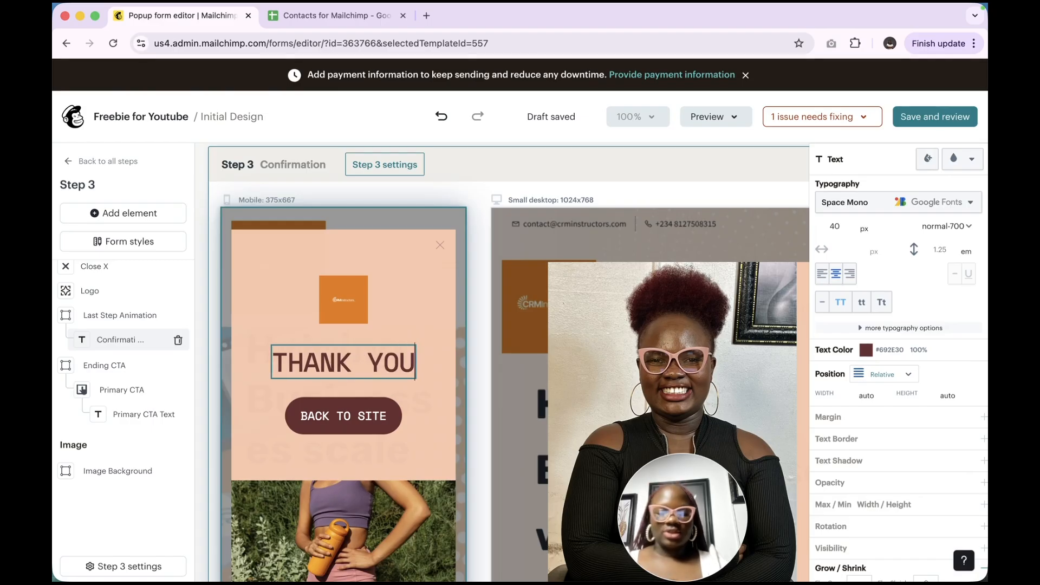
click(359, 431)
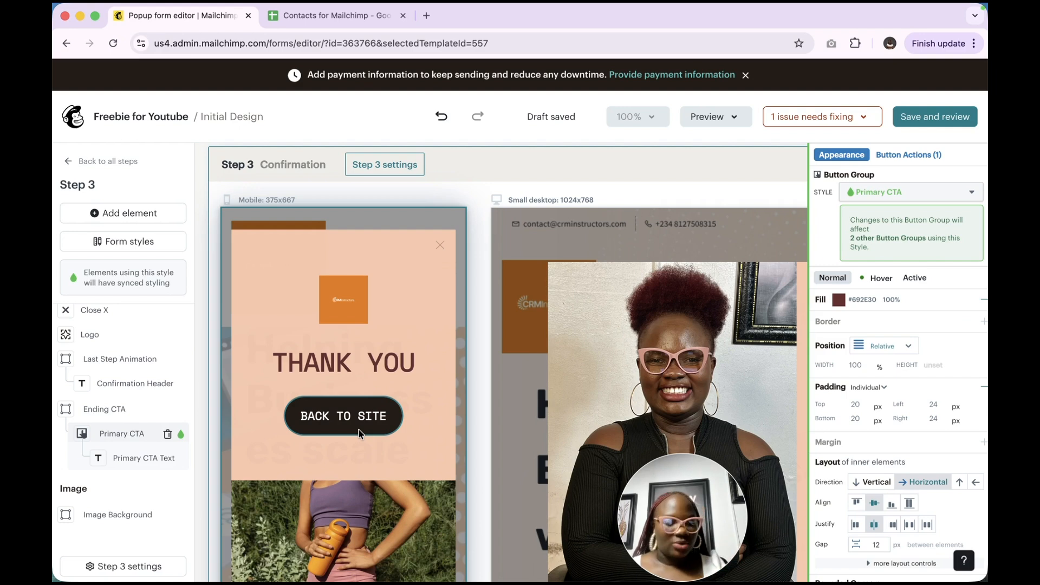
- Return to the Offer step and examine its desktop "SUBSCRBE NOW" button and the general form styles
scroll(359, 433, up, 16)
scroll(358, 433, right, 3)
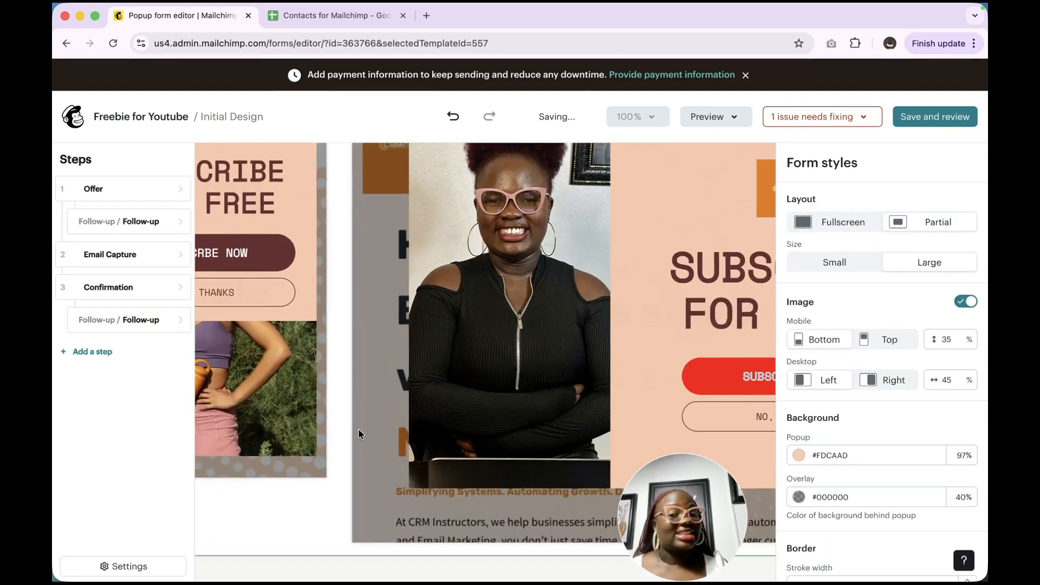
scroll(358, 428, right, 6)
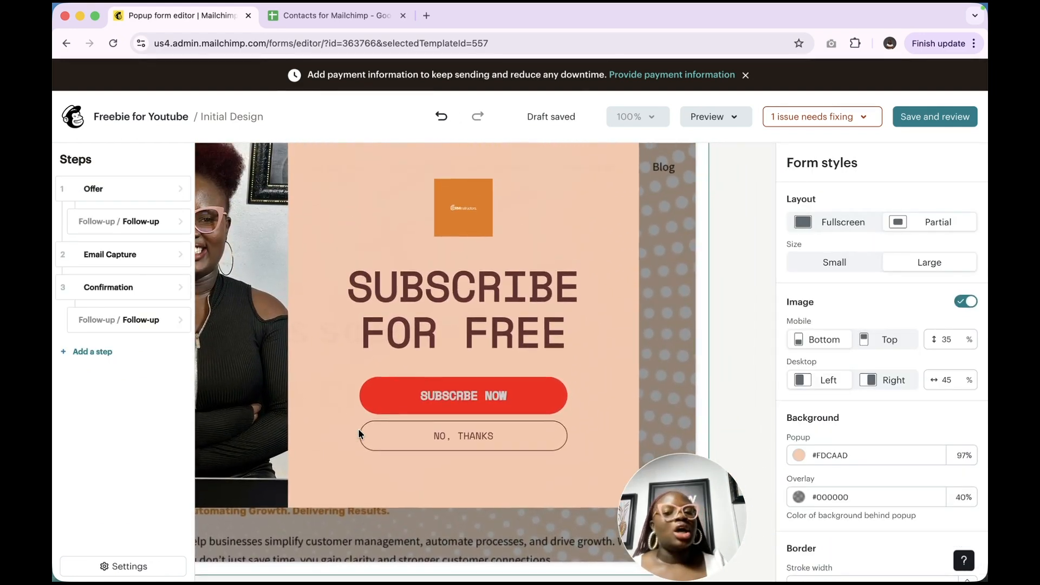
click(542, 422)
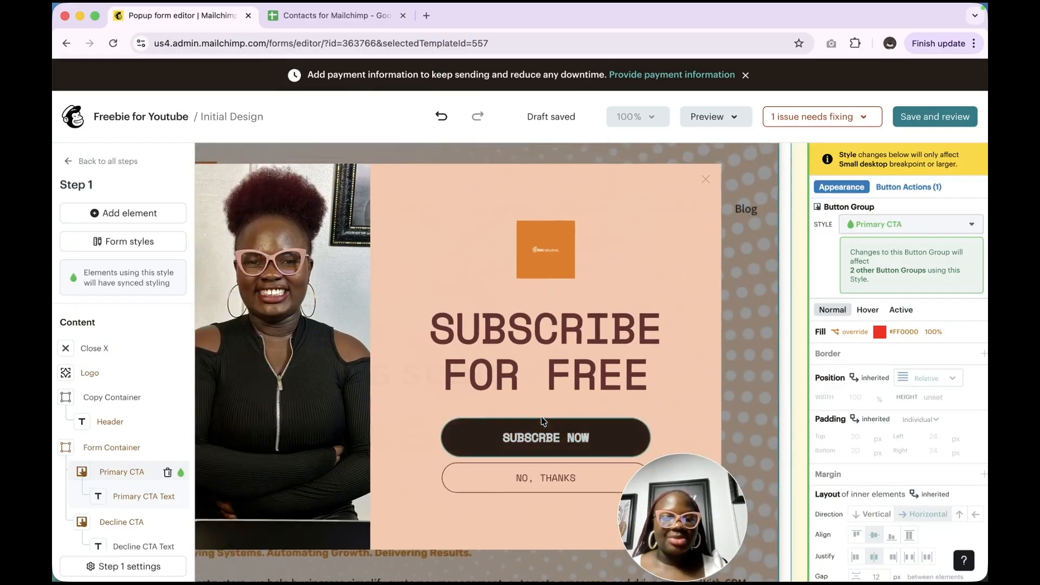
scroll(541, 420, left, 8)
scroll(542, 420, up, 2)
click(503, 419)
scroll(504, 419, right, 8)
scroll(503, 419, down, 6)
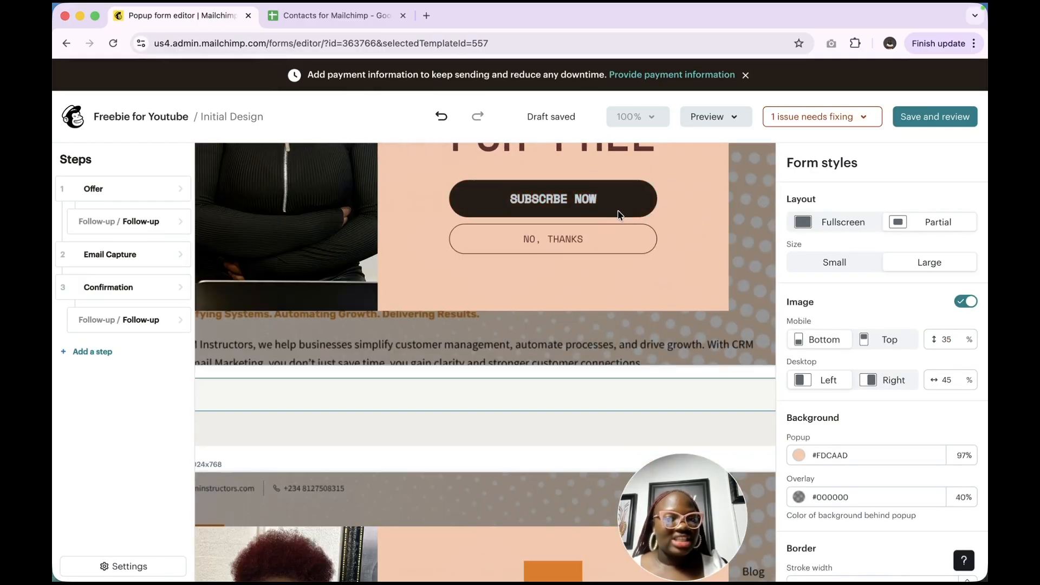
click(617, 211)
click(611, 247)
scroll(611, 248, right, 9)
scroll(611, 248, down, 2)
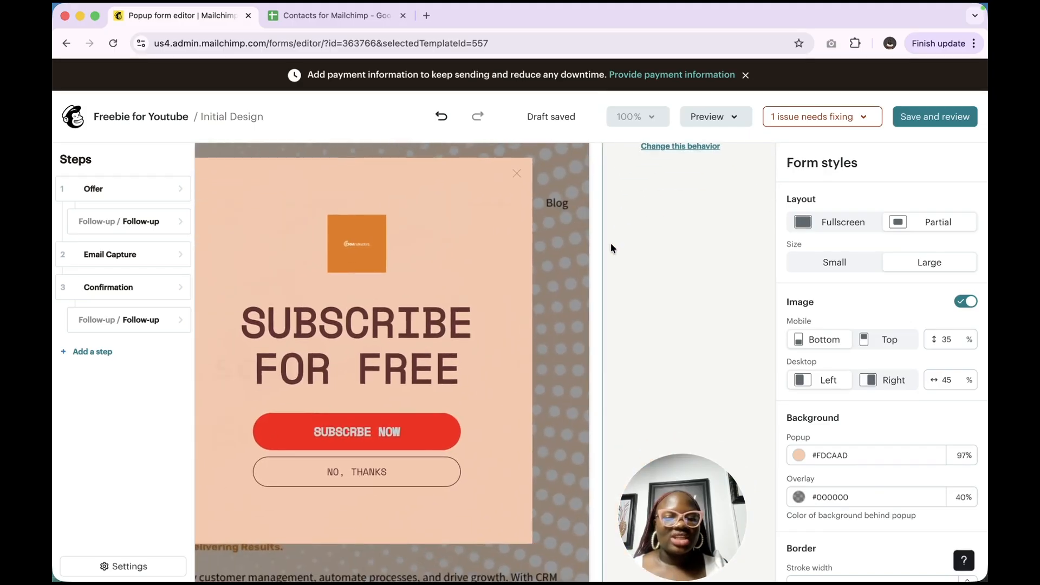
scroll(610, 248, left, 4)
scroll(611, 248, down, 4)
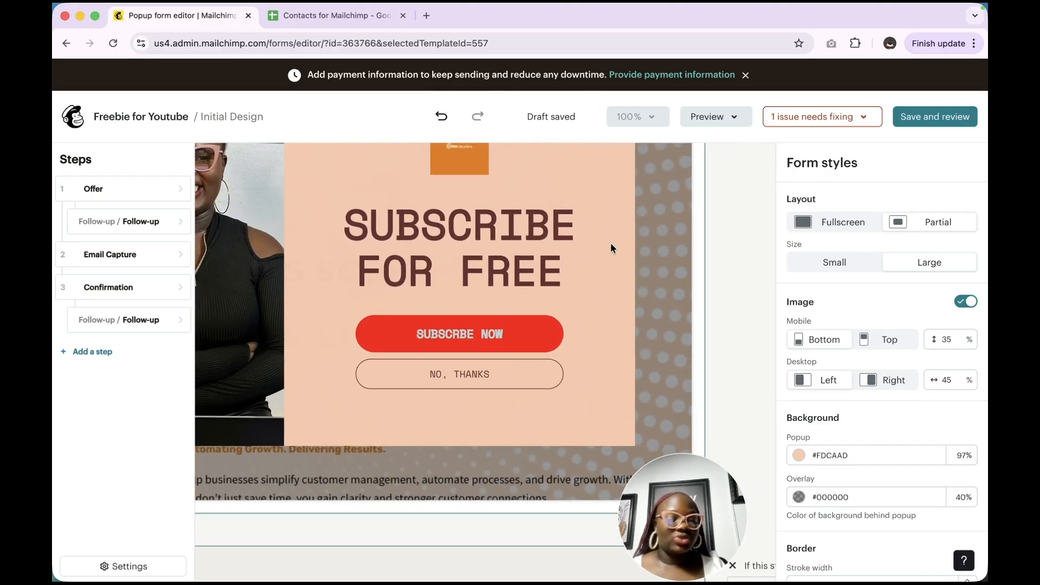
mouse_move(136, 263)
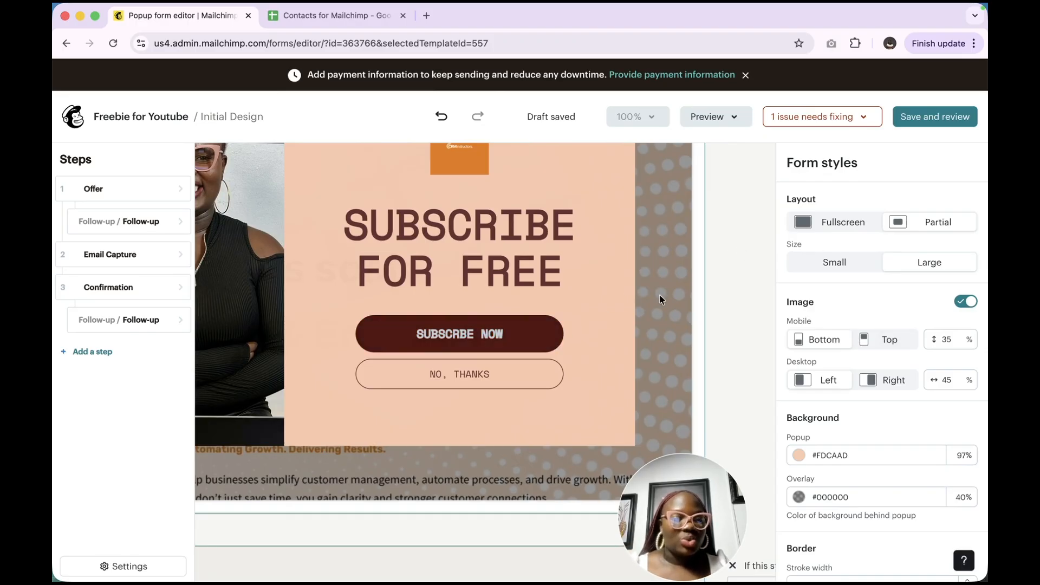
scroll(942, 401, down, 1)
scroll(941, 395, down, 5)
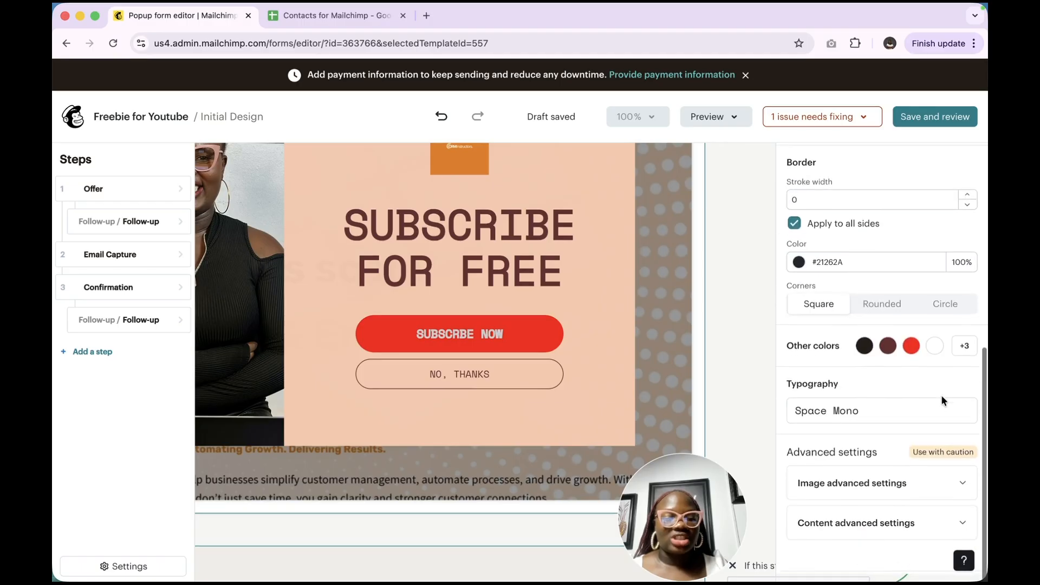
- Examine the appearance settings and assigned button actions of the Offer step's desktop "SUBSCRBE NOW" button
click(525, 336)
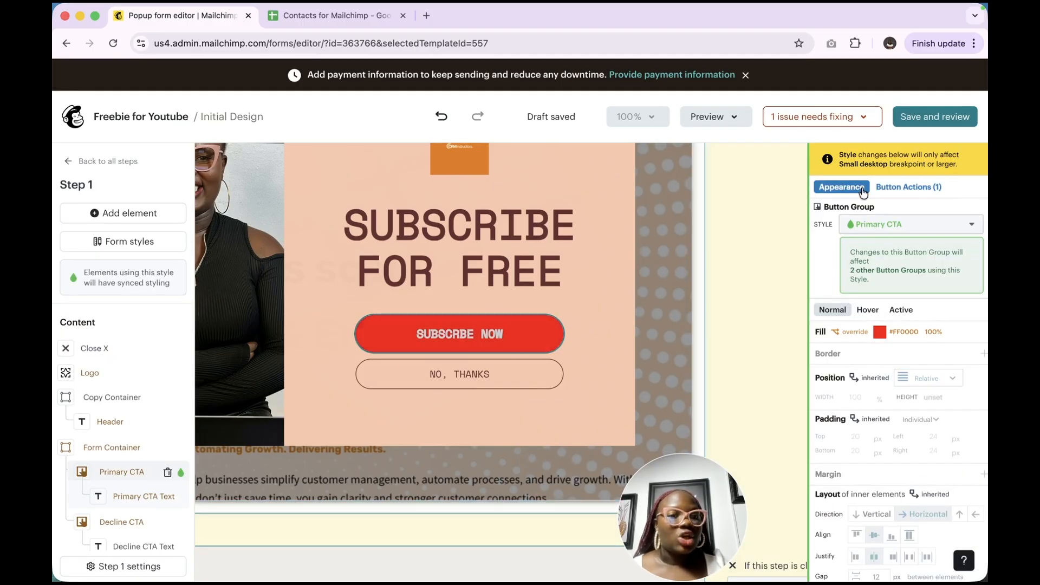
scroll(887, 379, down, 5)
scroll(885, 374, down, 3)
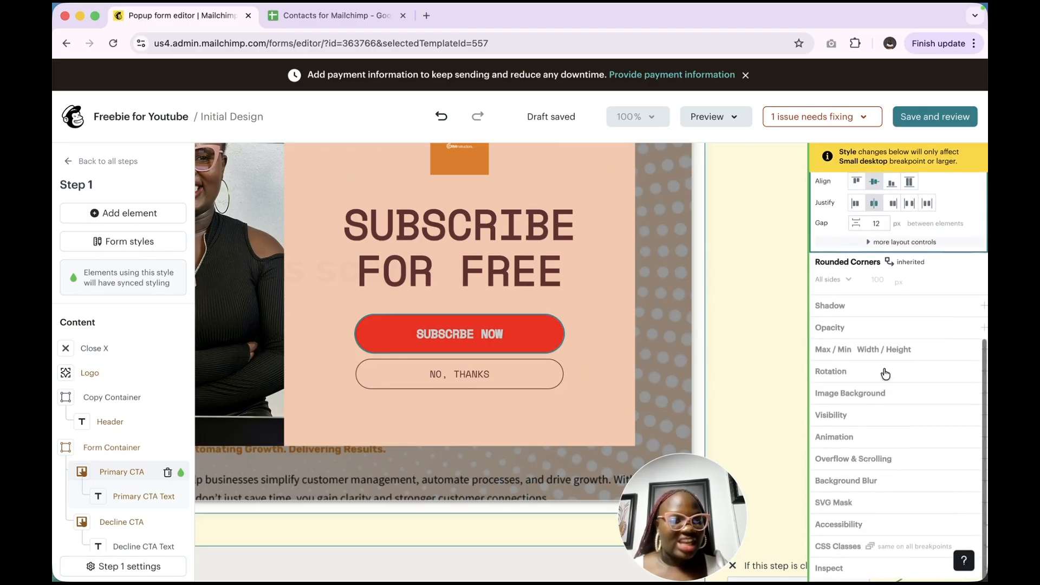
scroll(884, 373, up, 5)
scroll(884, 372, up, 3)
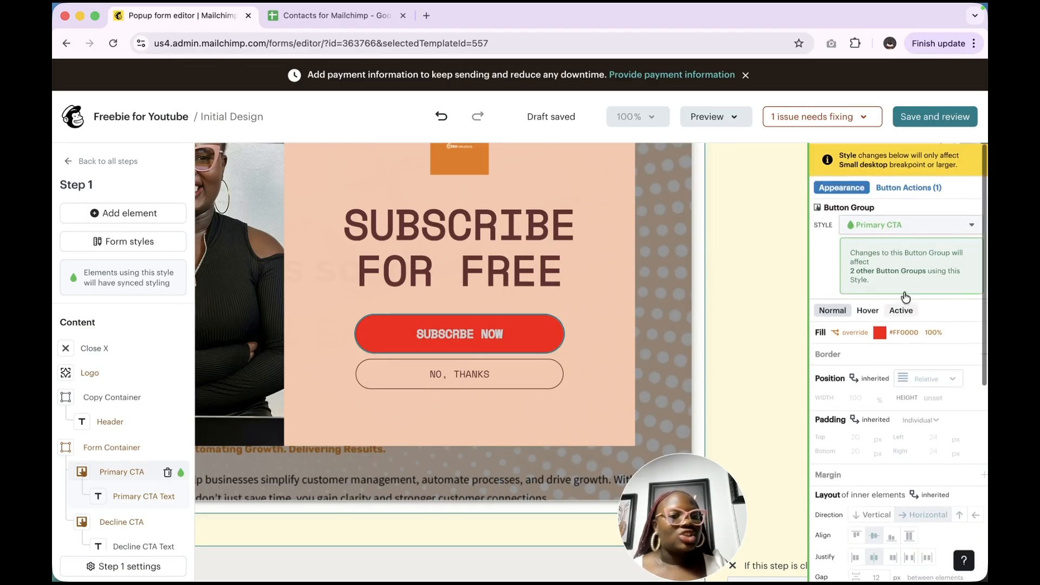
click(907, 188)
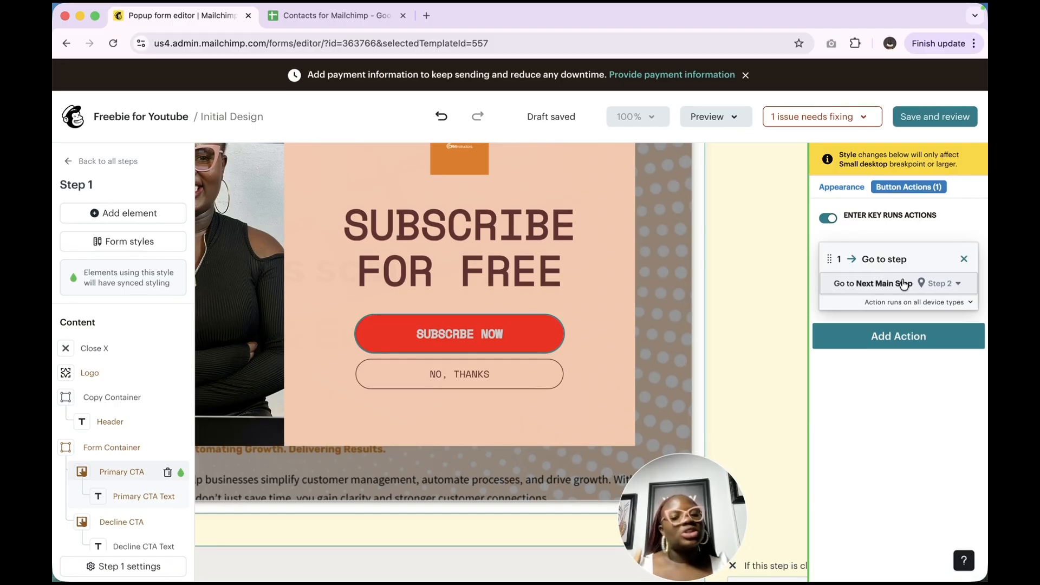
- Try a Go to URL action on the "SUBSCRBE NOW" button and remove it again
click(904, 342)
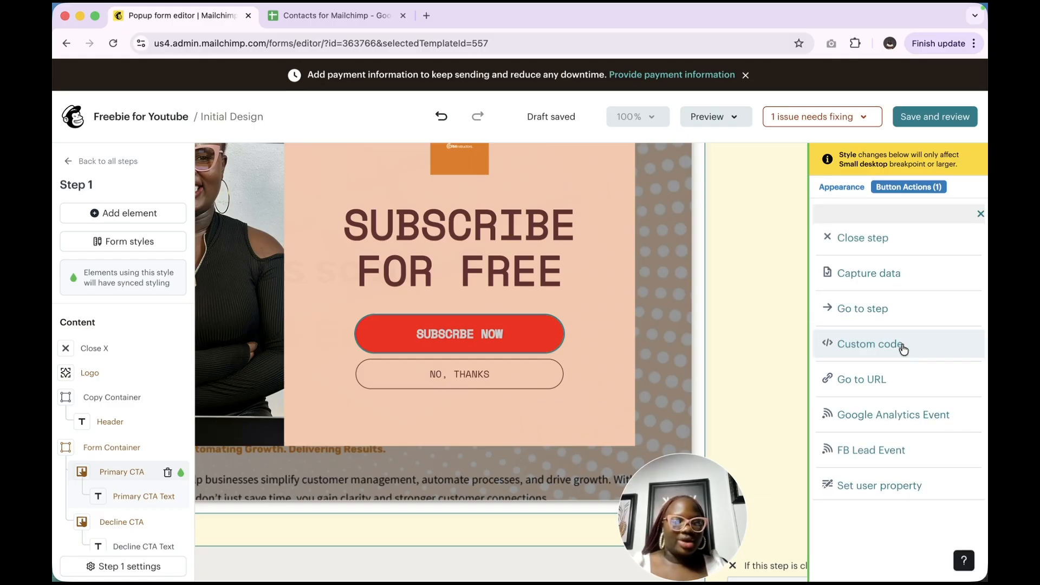
click(869, 387)
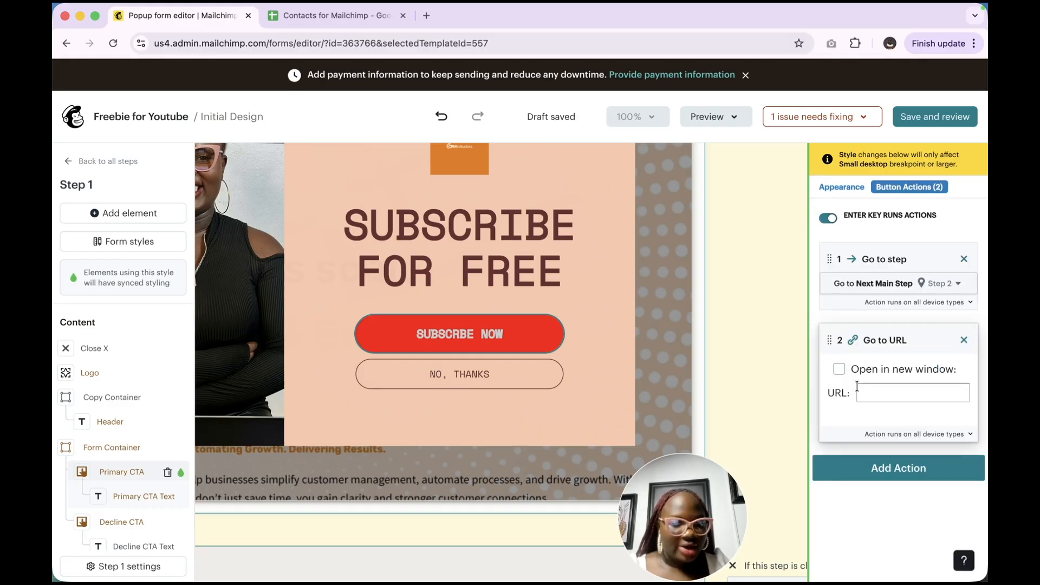
click(868, 395)
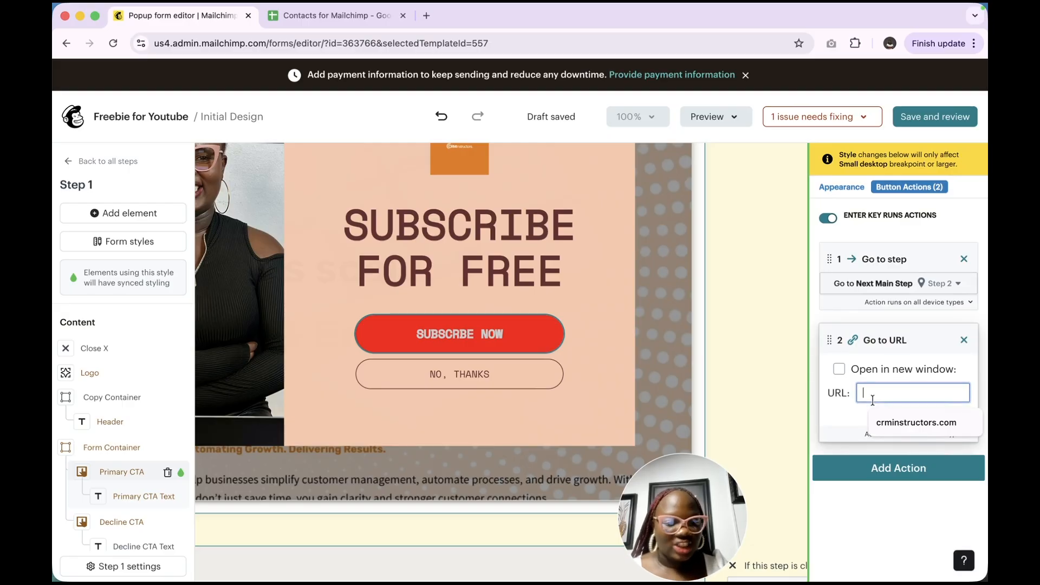
click(925, 421)
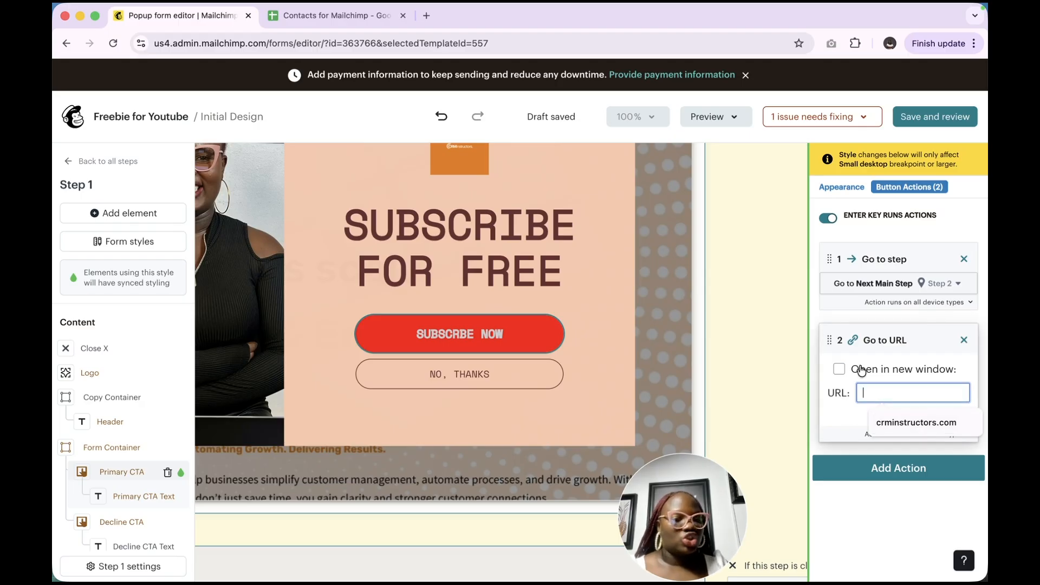
click(966, 342)
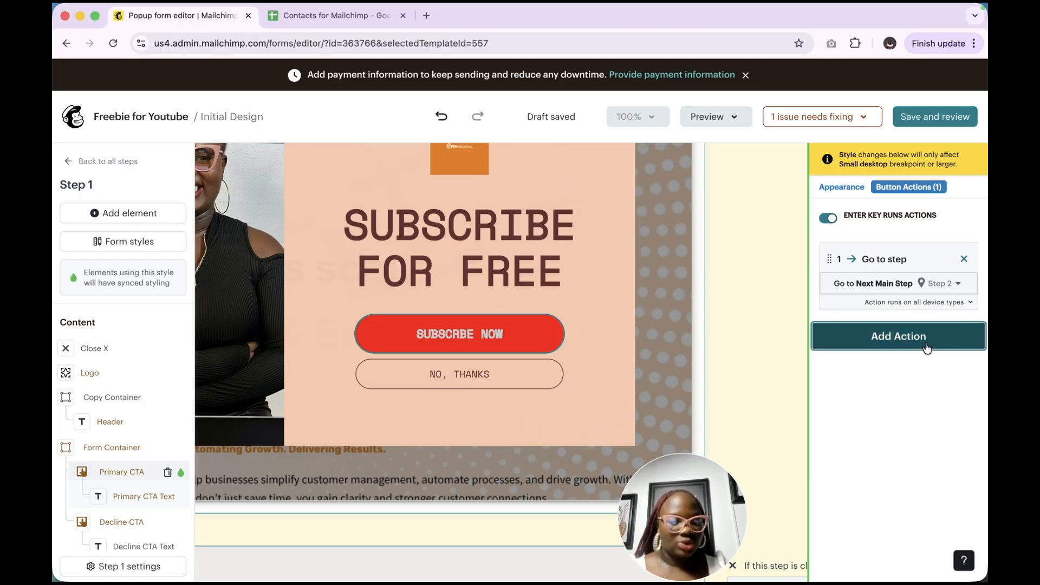
- Review the action types available for the "SUBSCRBE NOW" button and close the list without adding one
click(932, 346)
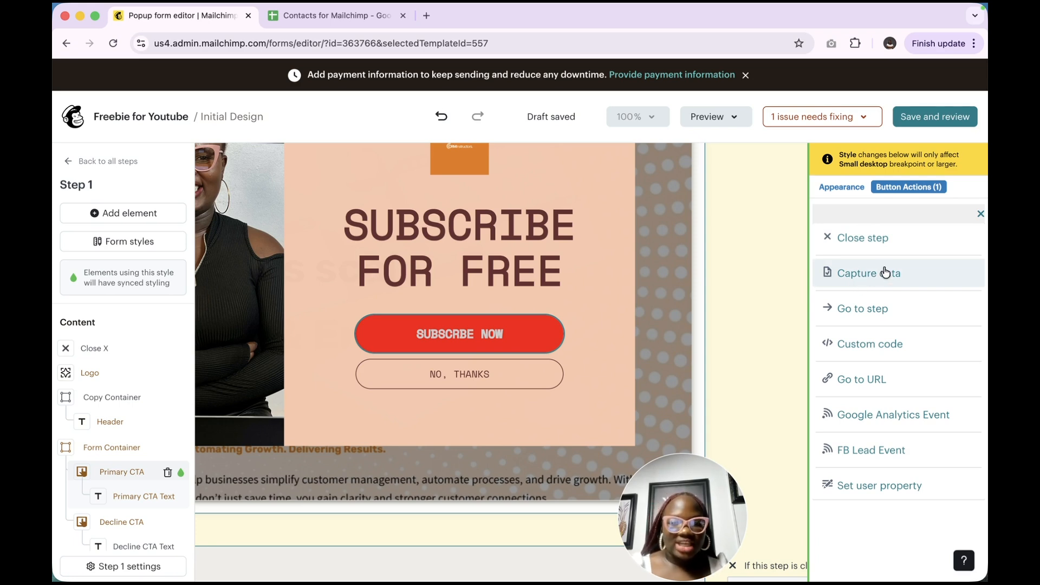
double_click(488, 335)
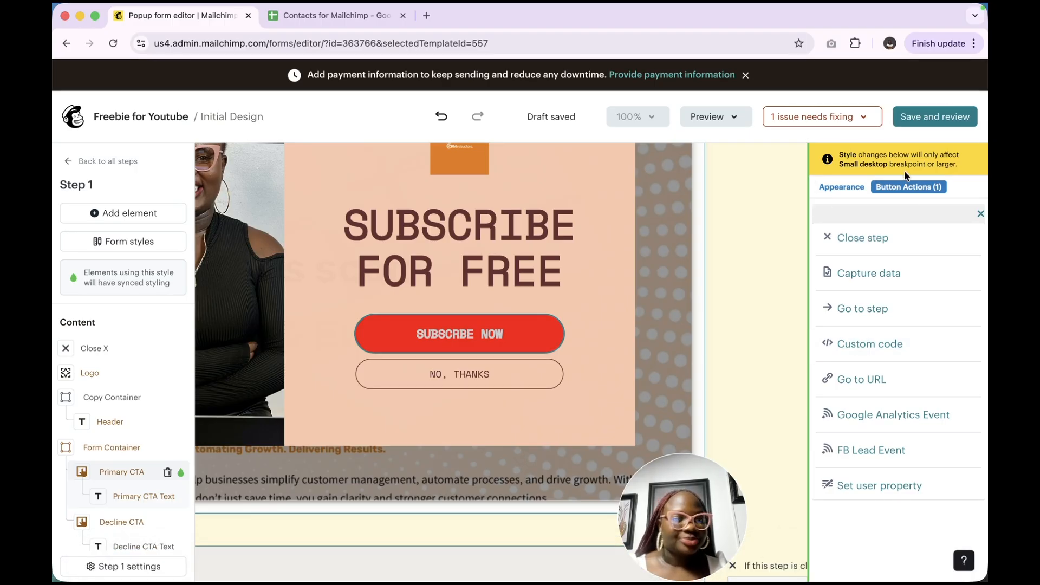
click(980, 217)
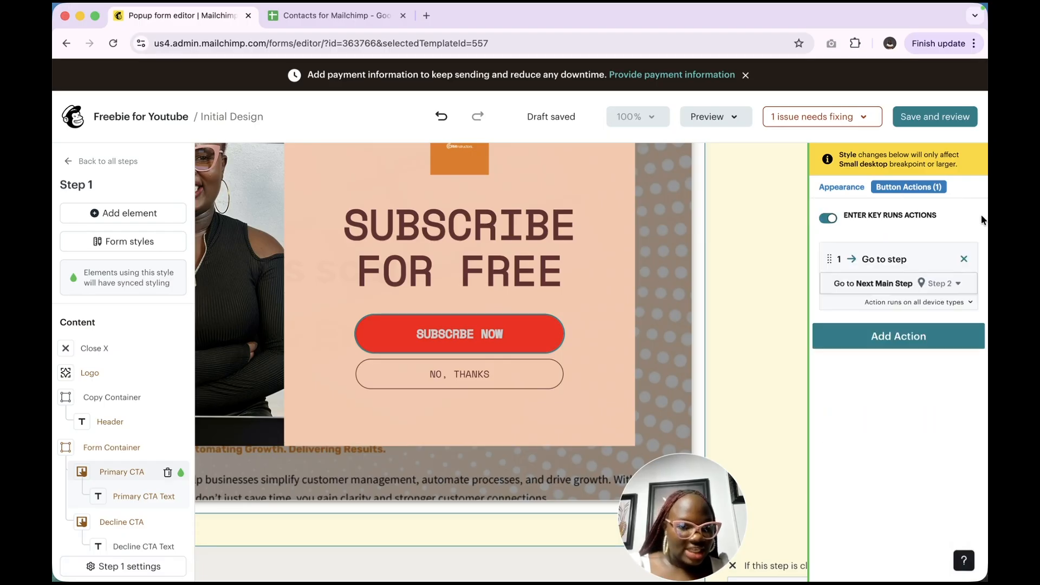
- Add a Set User Property action to the "SUBSCRBE NOW" button and remove its Go to step action
click(904, 336)
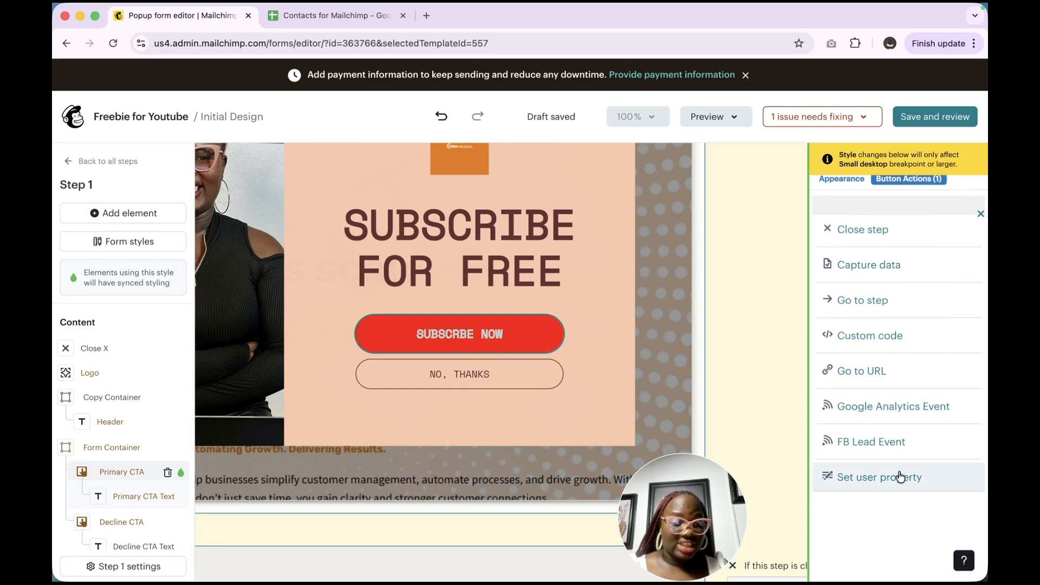
click(859, 482)
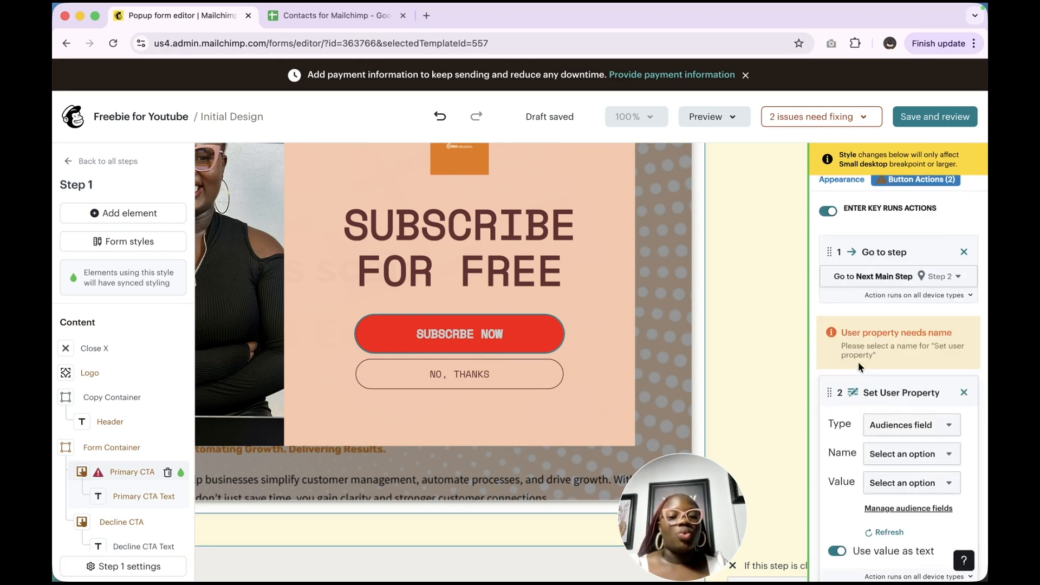
scroll(867, 375, down, 1)
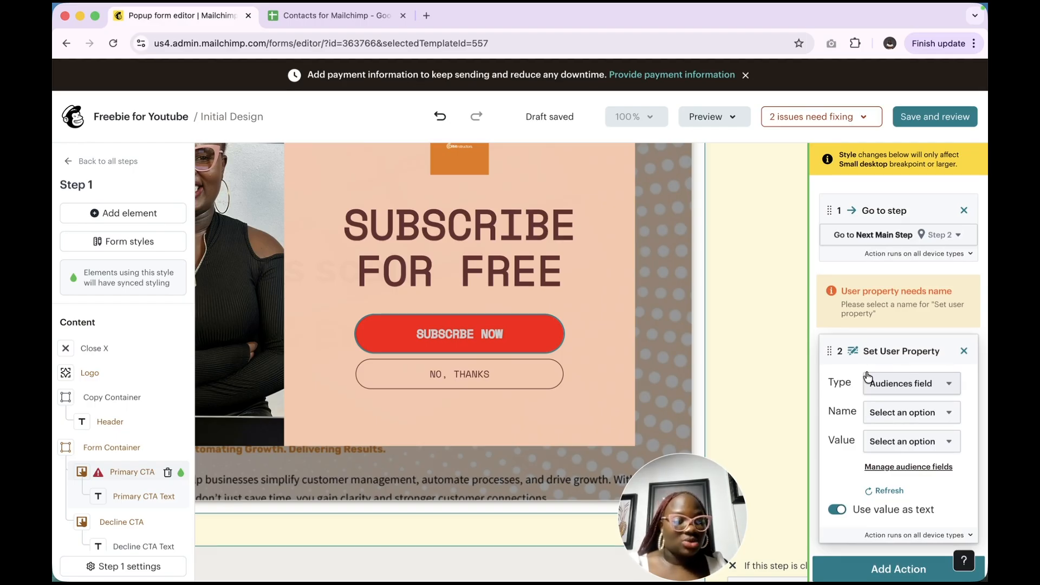
click(965, 211)
- Review the actions assigned to the Offer step's desktop "NO, THANKS" button and the action types that can be added to it
scroll(462, 282, down, 5)
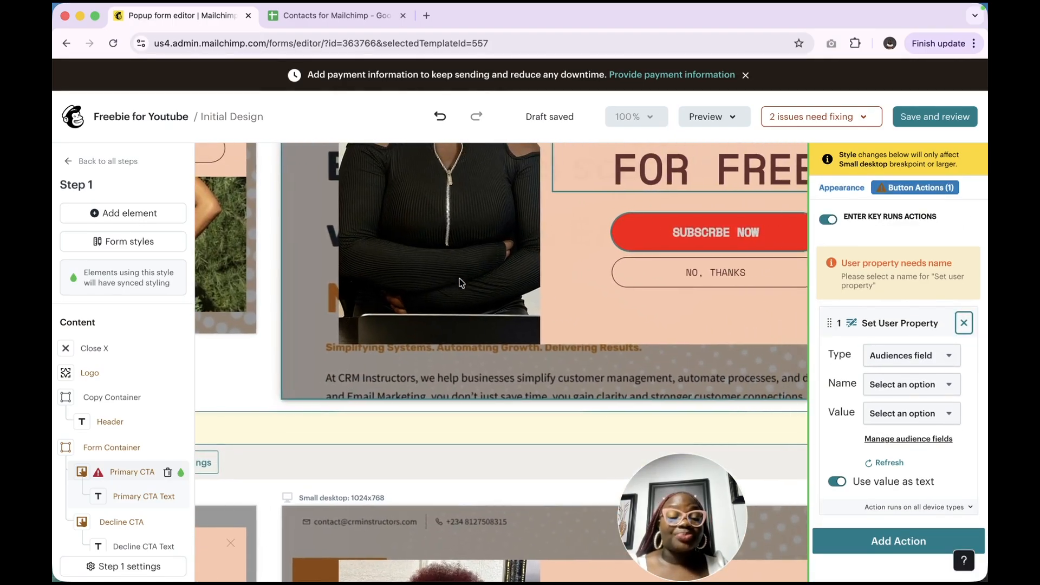
scroll(462, 282, right, 5)
scroll(461, 279, up, 1)
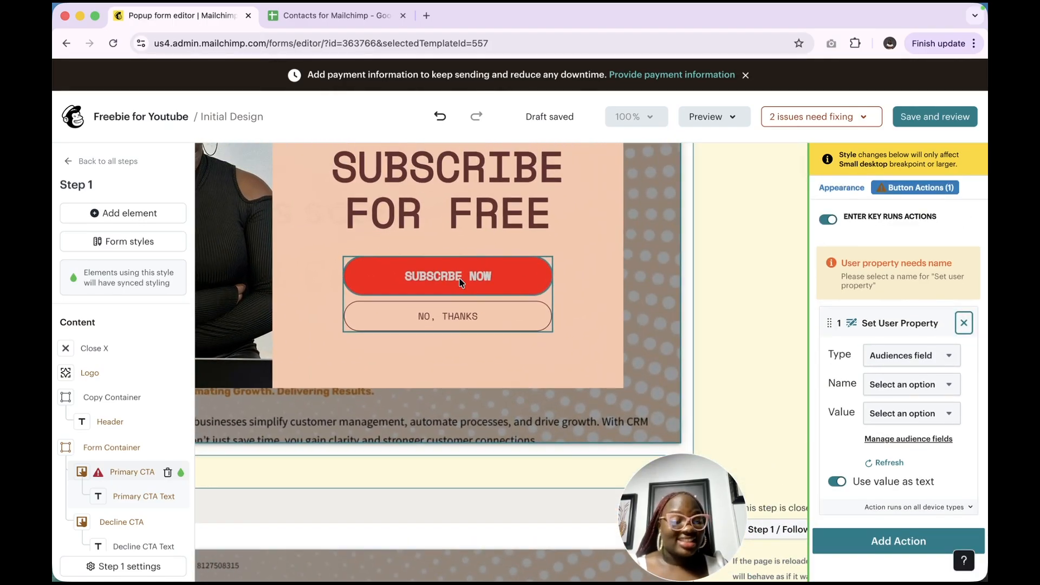
click(467, 321)
click(499, 318)
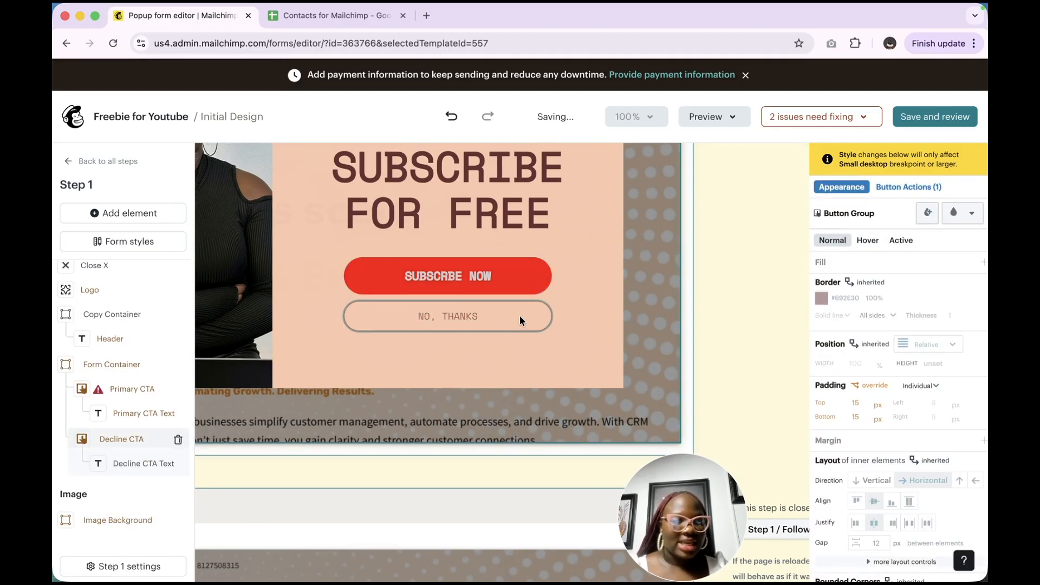
click(908, 186)
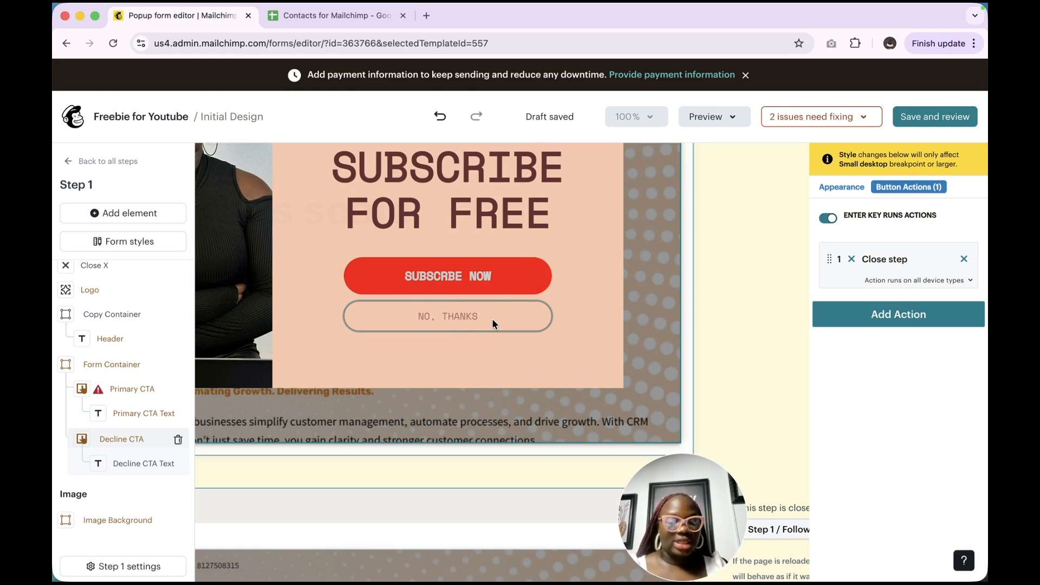
click(917, 326)
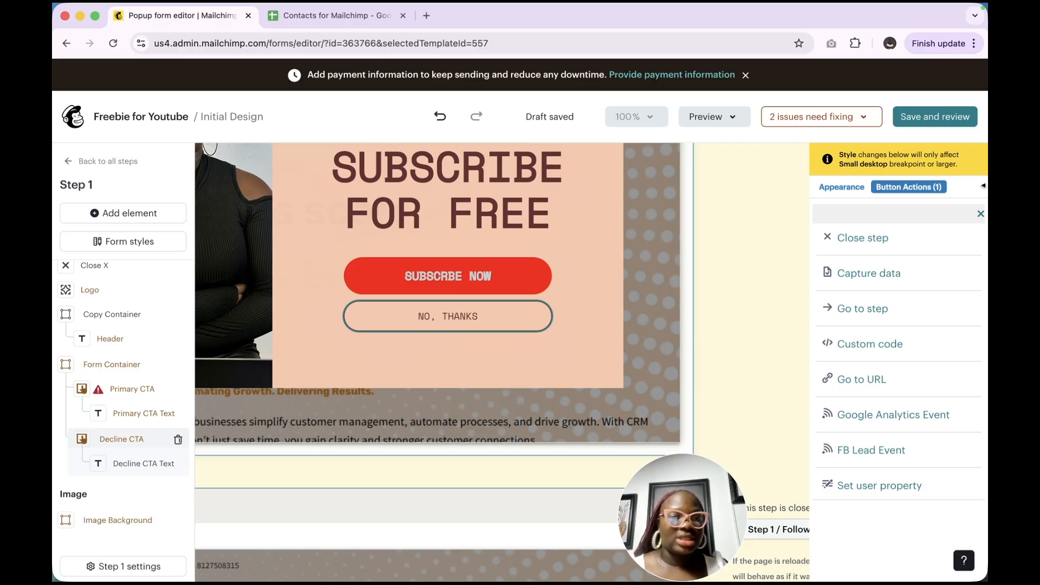
- Examine the style options and the button actions of the Email Capture step's desktop CONTINUE button
scroll(531, 359, down, 20)
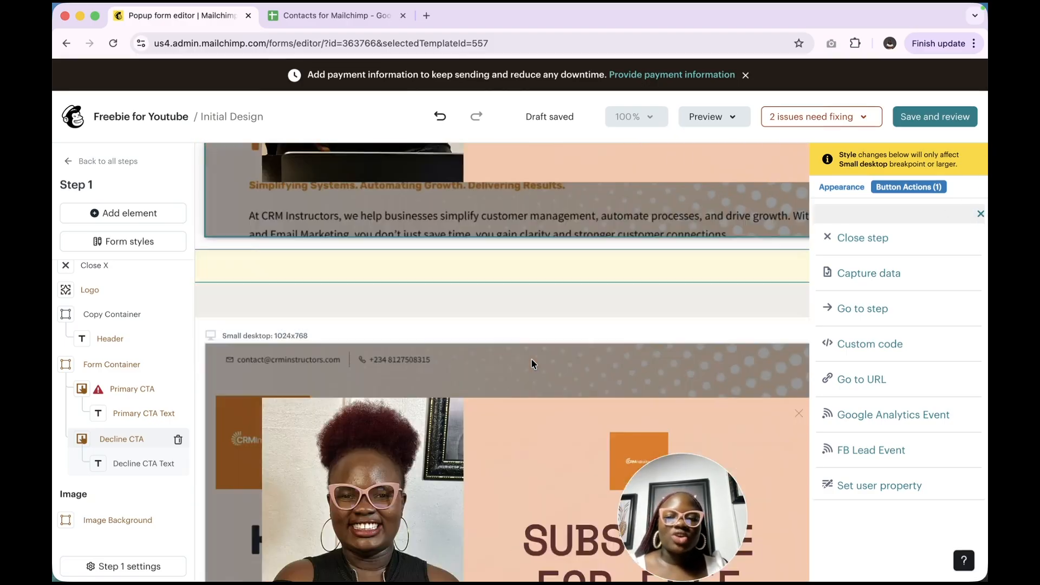
click(532, 360)
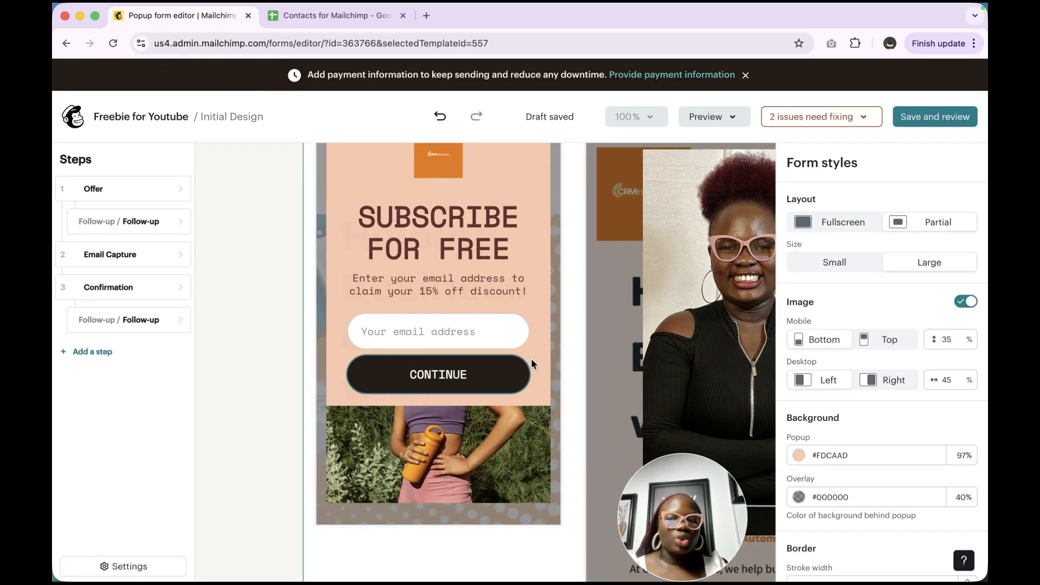
scroll(531, 359, right, 8)
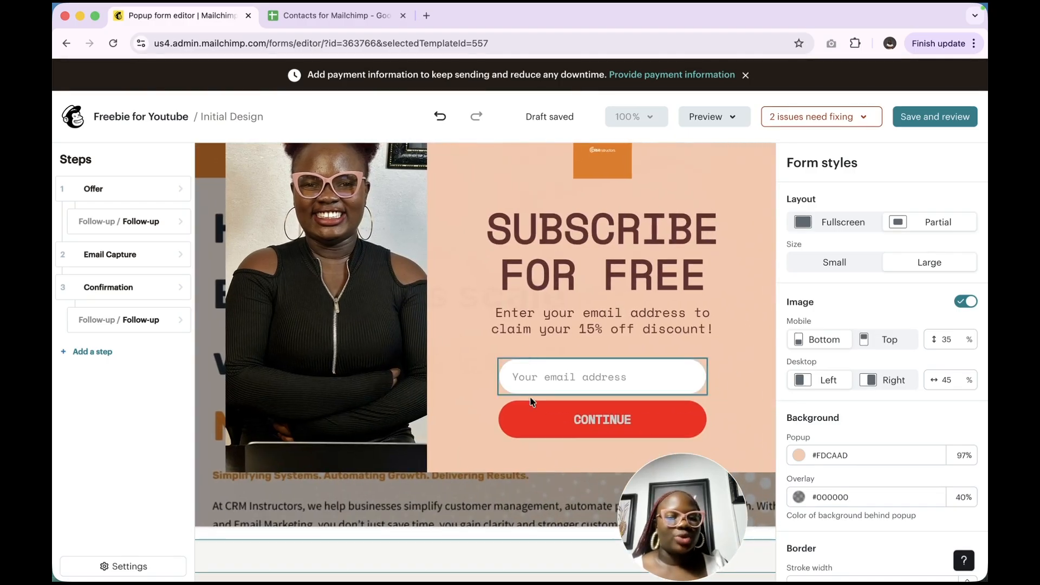
click(586, 423)
scroll(587, 423, right, 5)
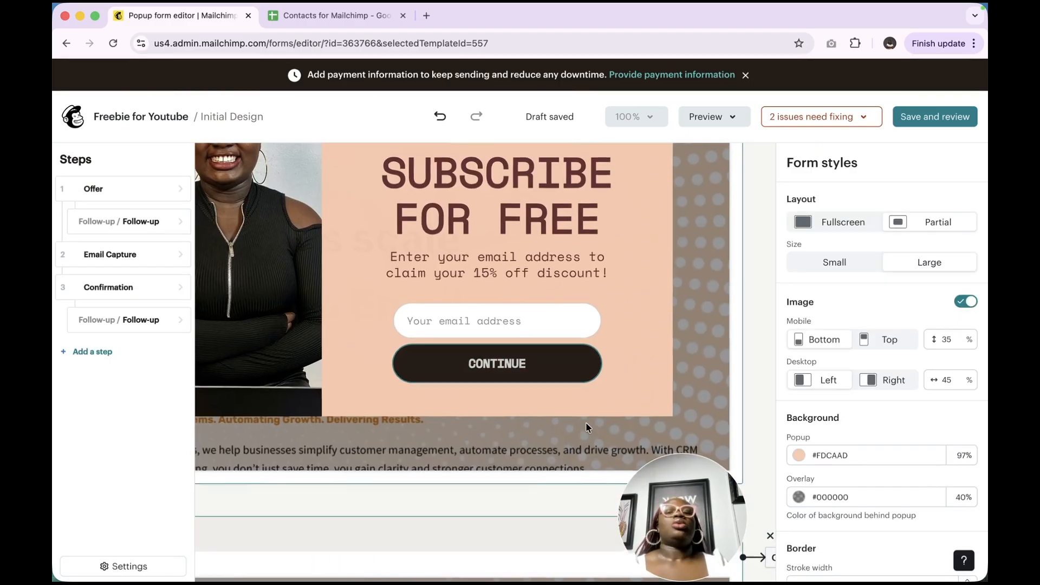
click(567, 375)
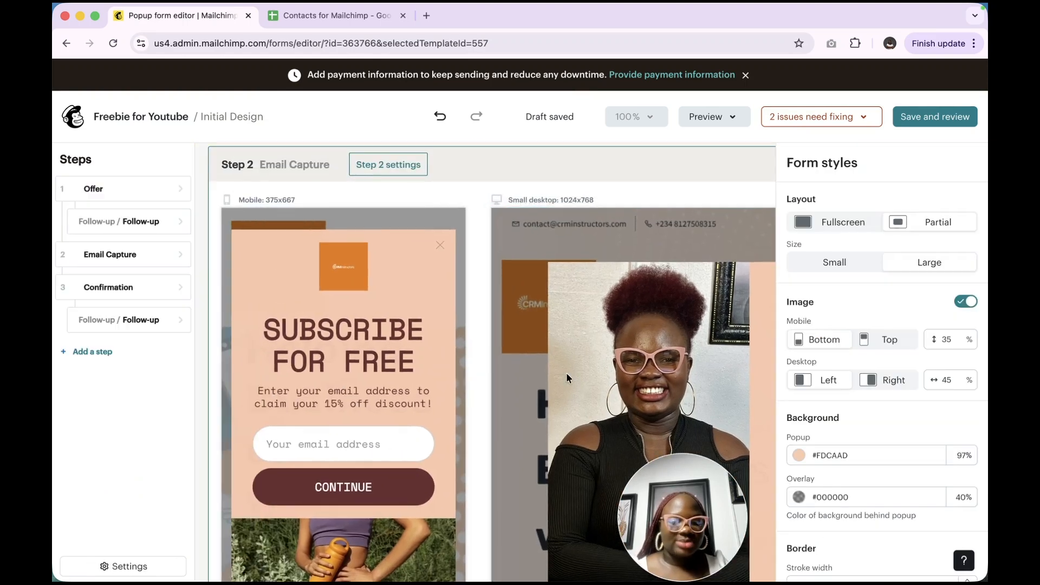
scroll(567, 375, right, 5)
click(567, 423)
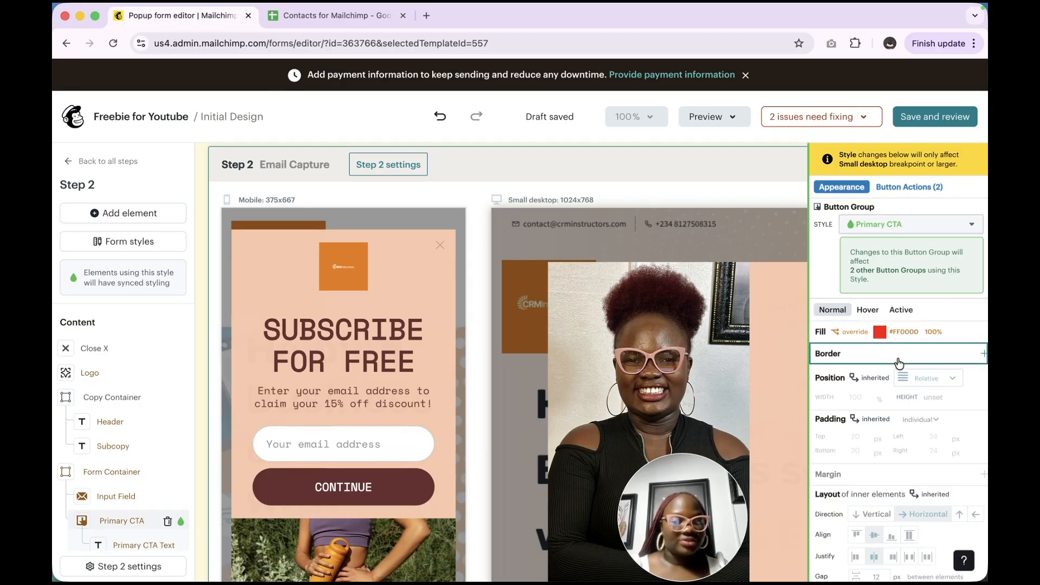
click(918, 224)
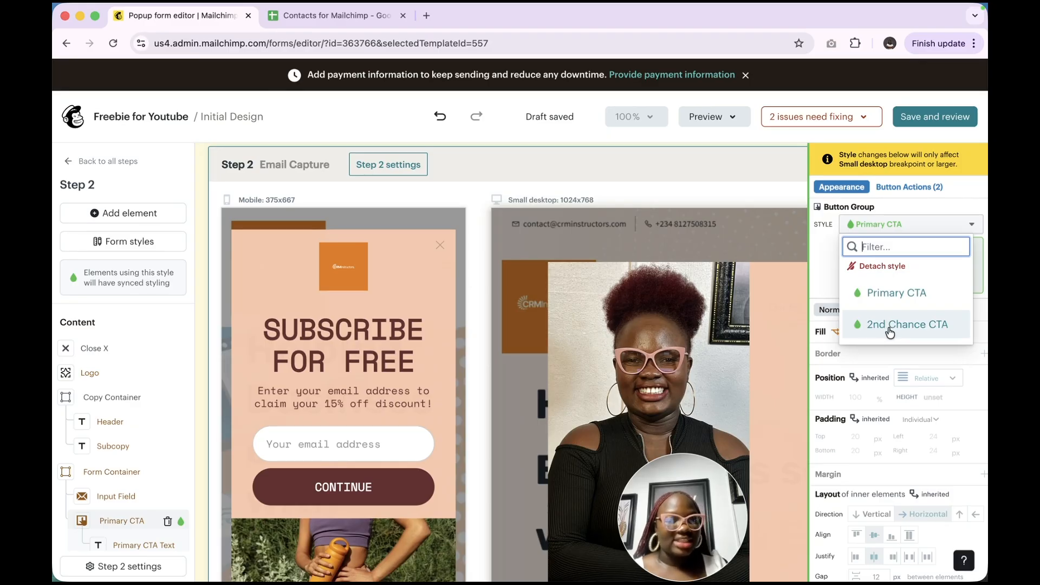
click(830, 273)
click(910, 187)
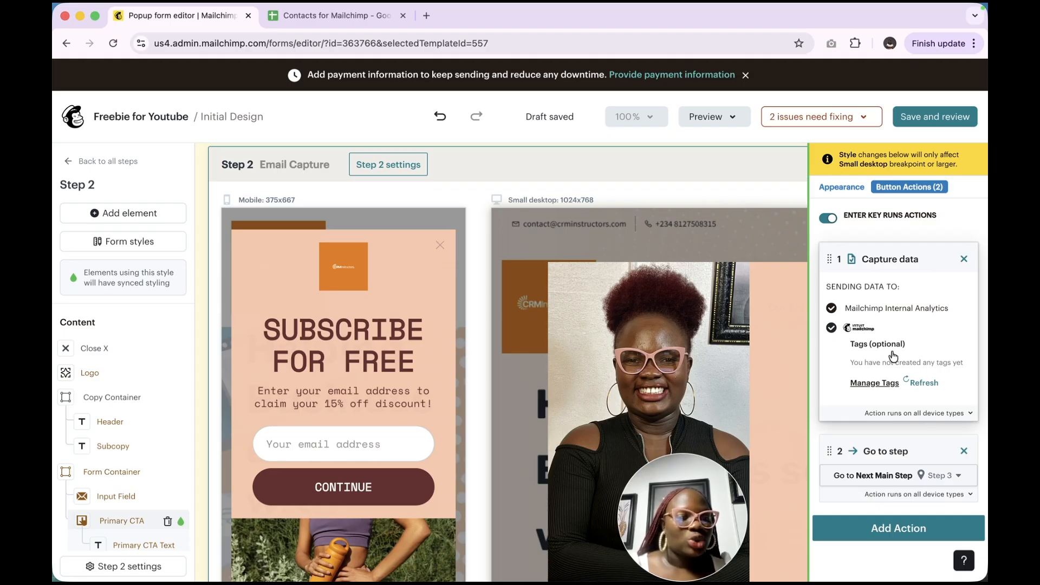
- Open tag management from the Capture data action and create the tag "Youtube Contact" in the Crminstructor audience
click(880, 382)
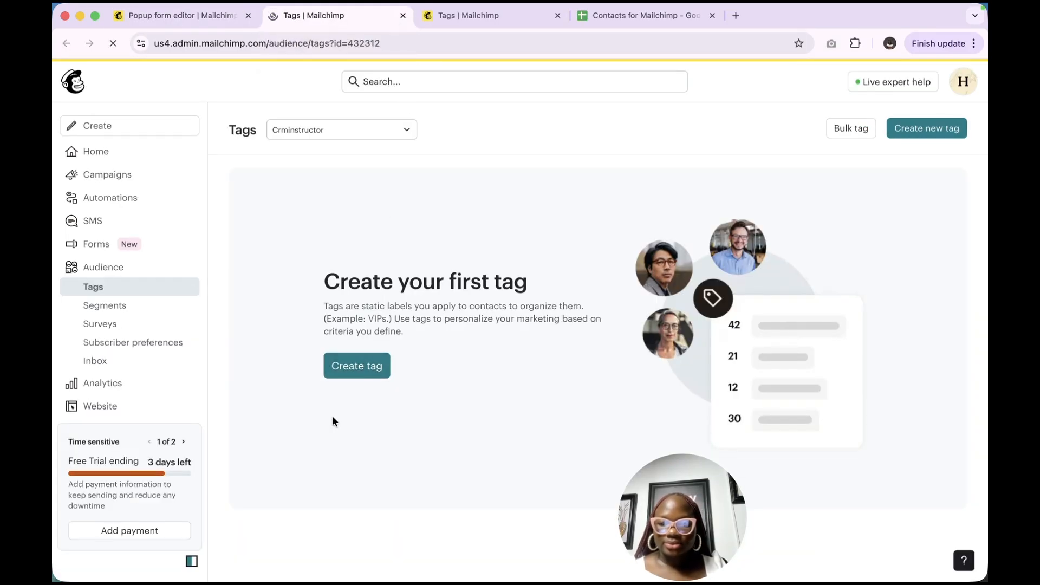
click(358, 370)
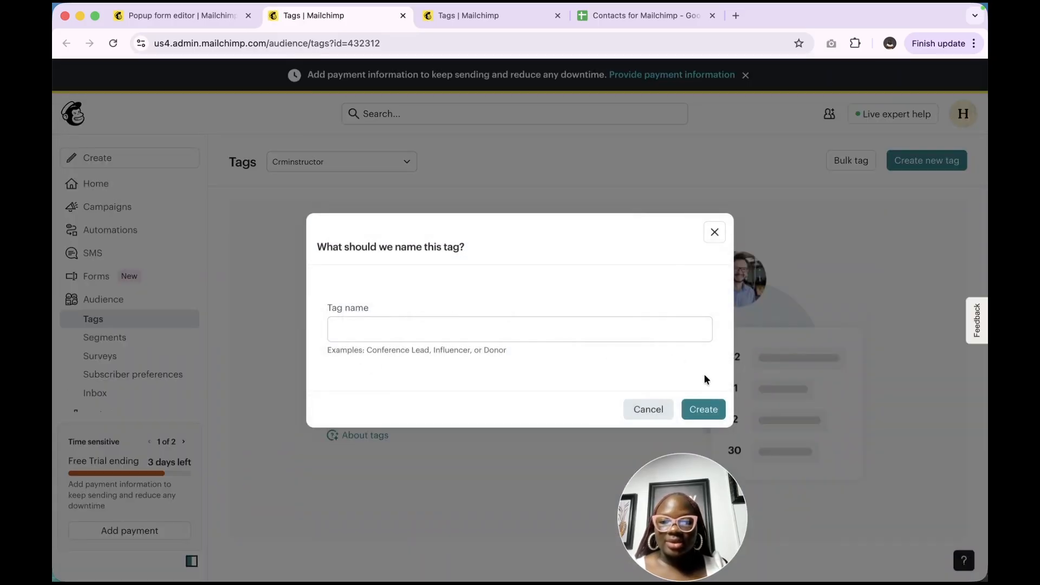
click(714, 233)
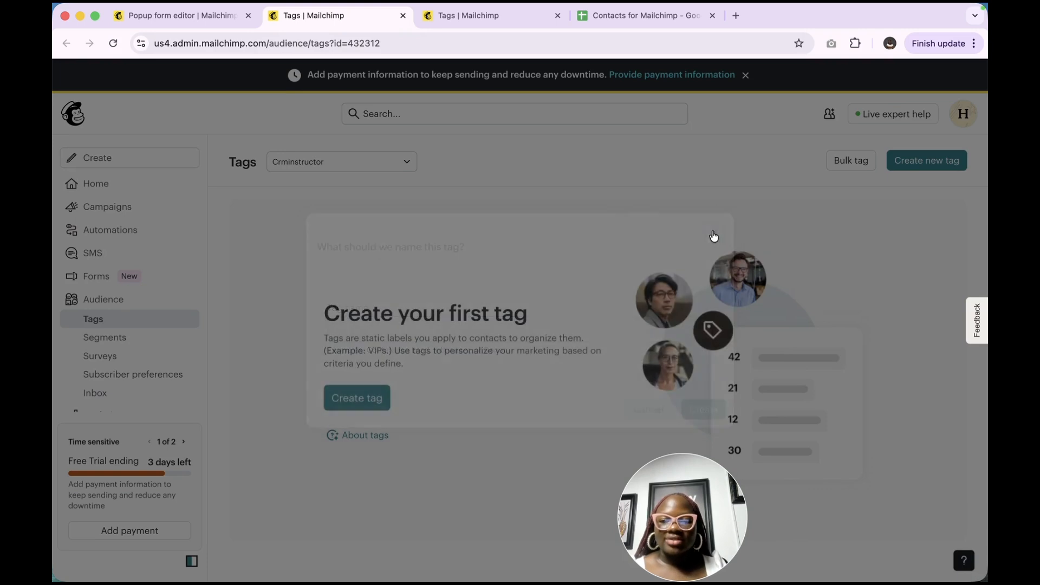
click(355, 399)
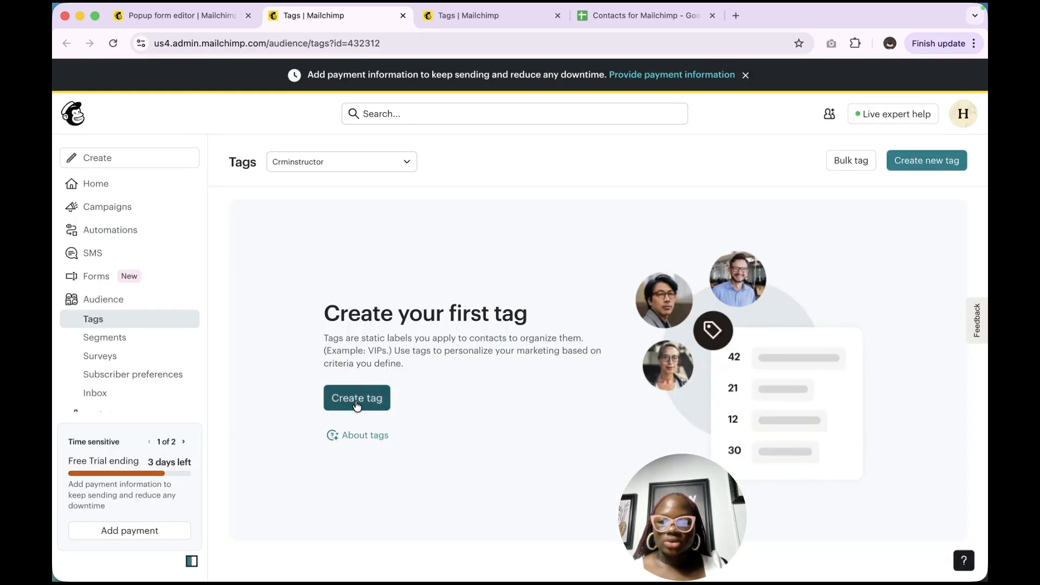
click(383, 324)
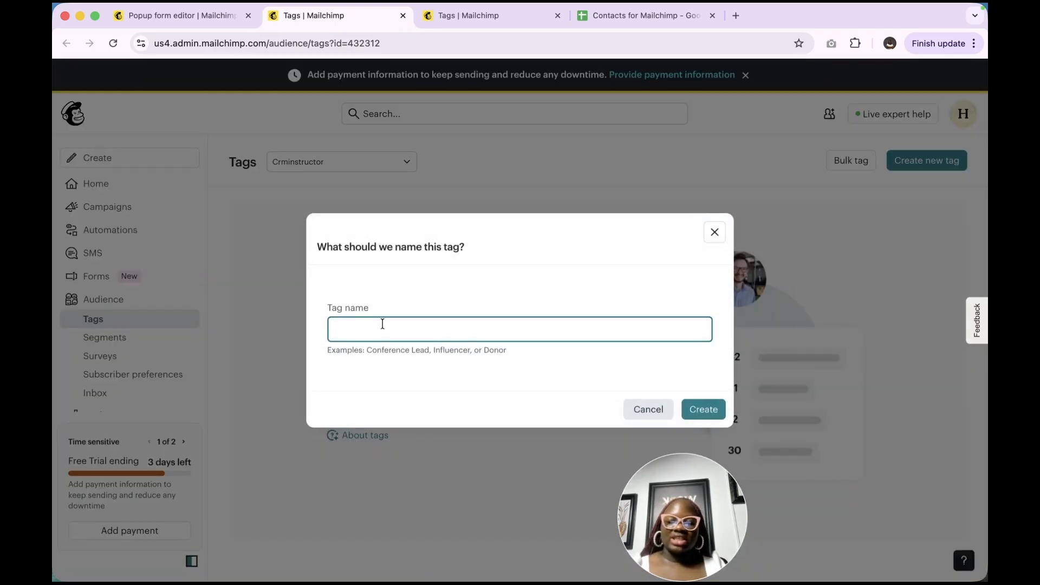
text(You)
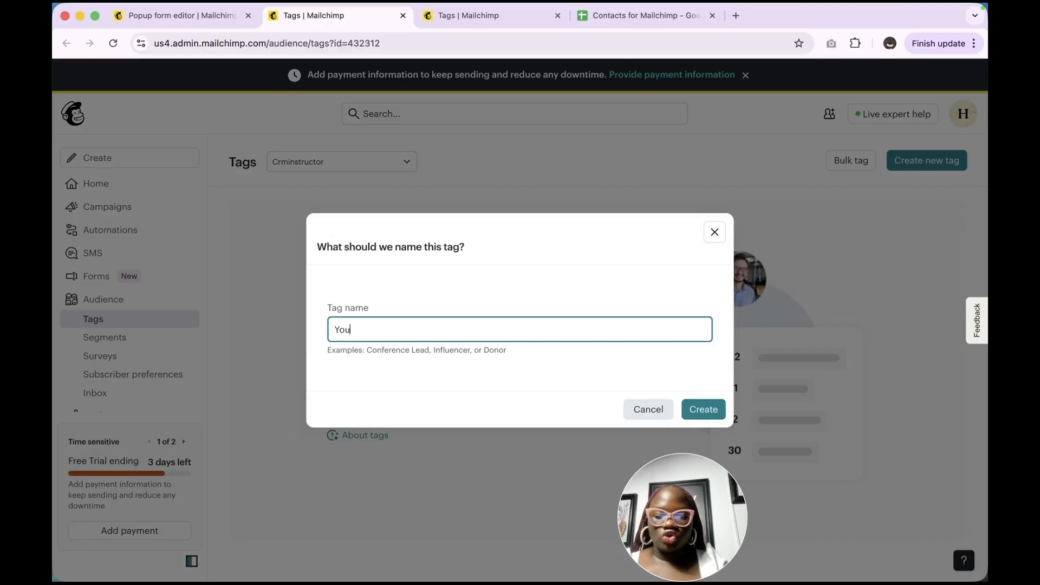
text(tube Contact)
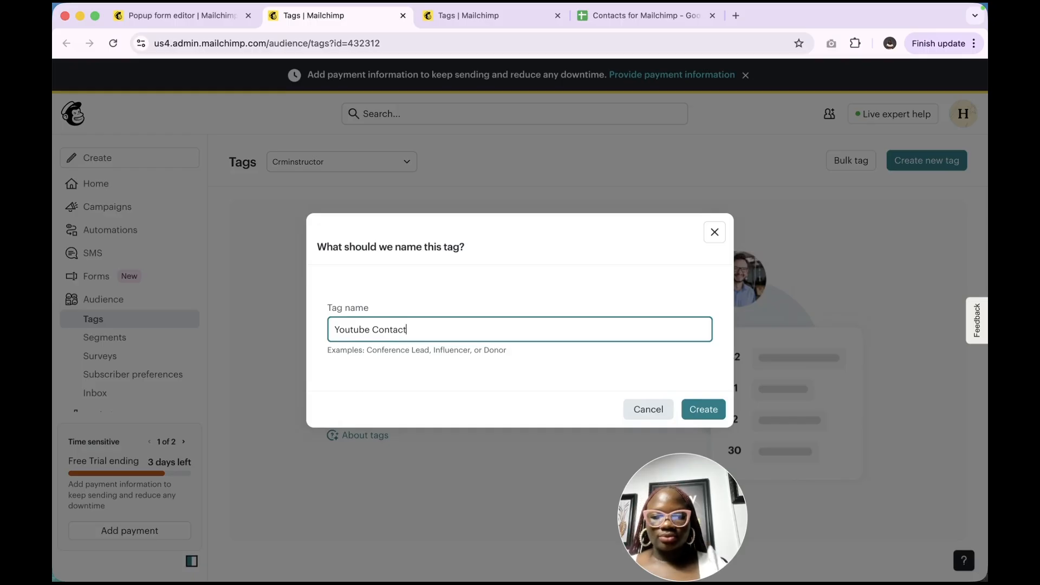
click(696, 408)
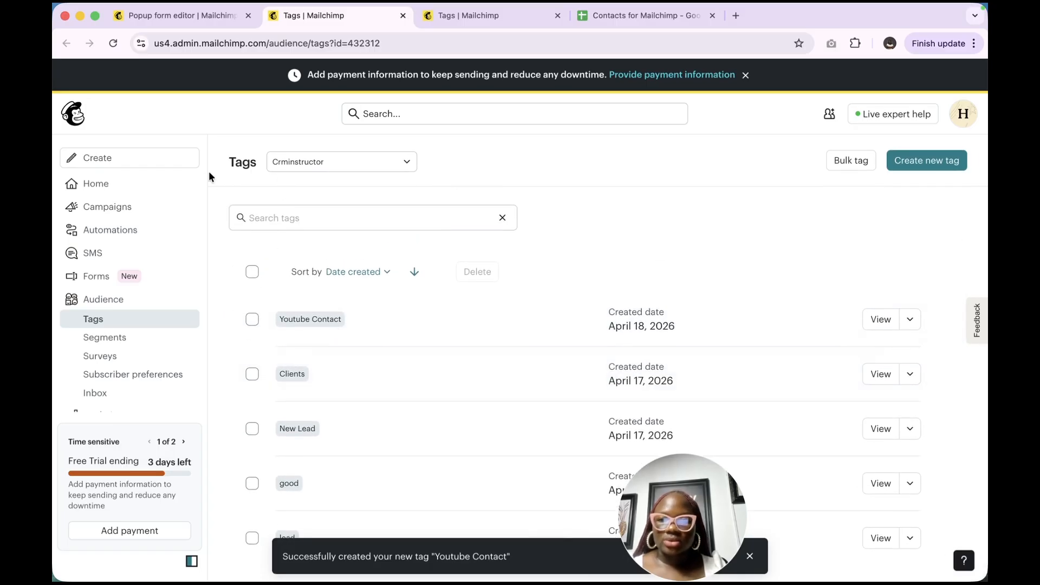
- Return to the popup form editor, refresh the Capture data action's tags and dismiss the list of issues
click(181, 24)
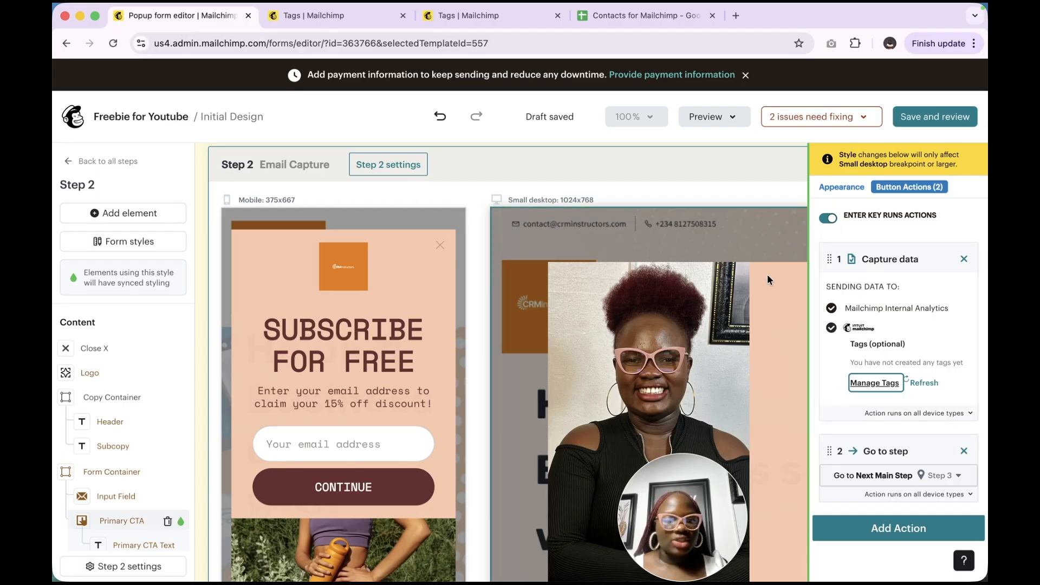
click(921, 384)
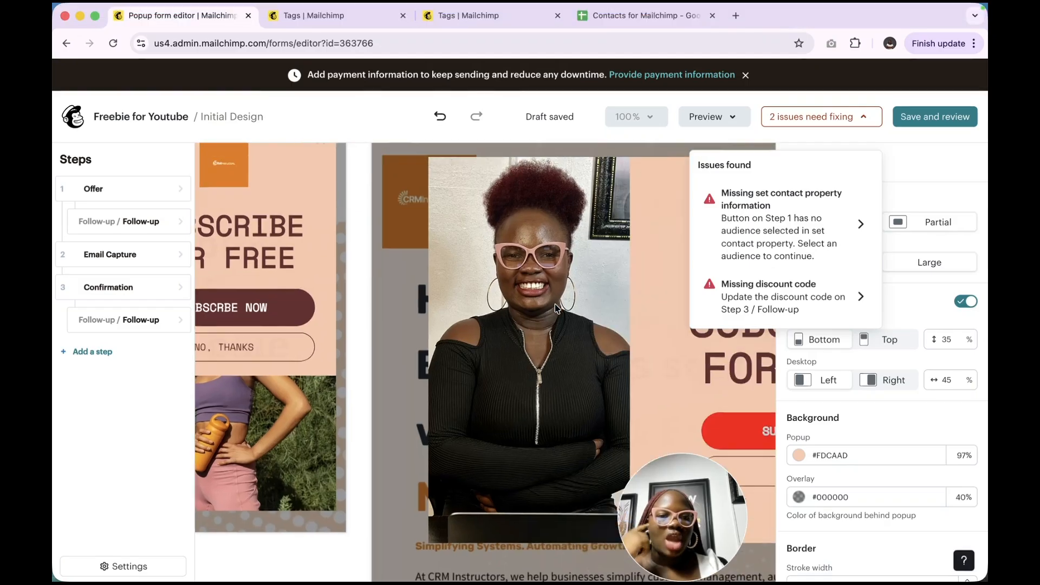
scroll(555, 307, right, 9)
scroll(554, 308, up, 2)
scroll(555, 308, left, 2)
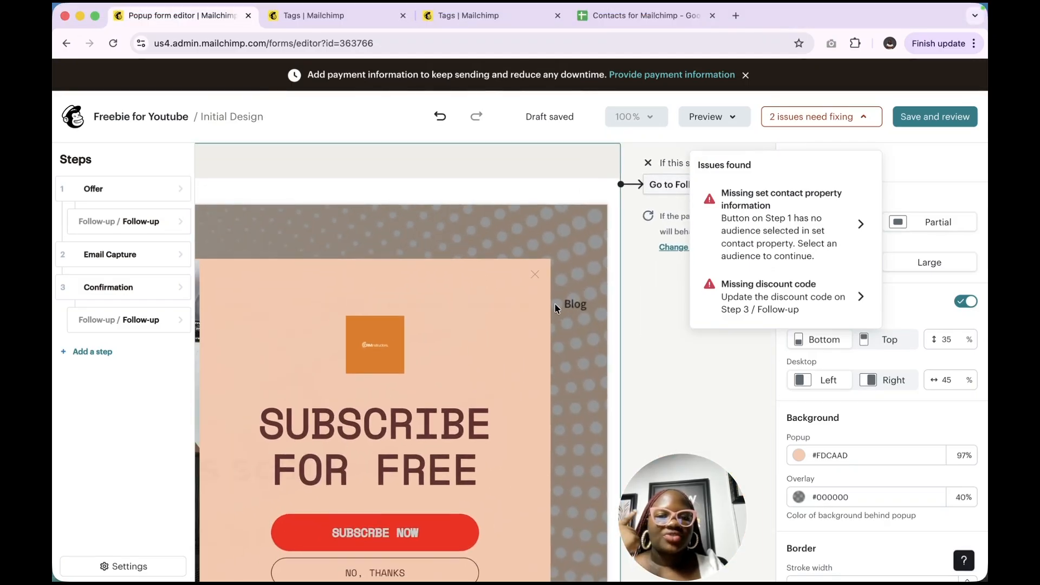
click(675, 140)
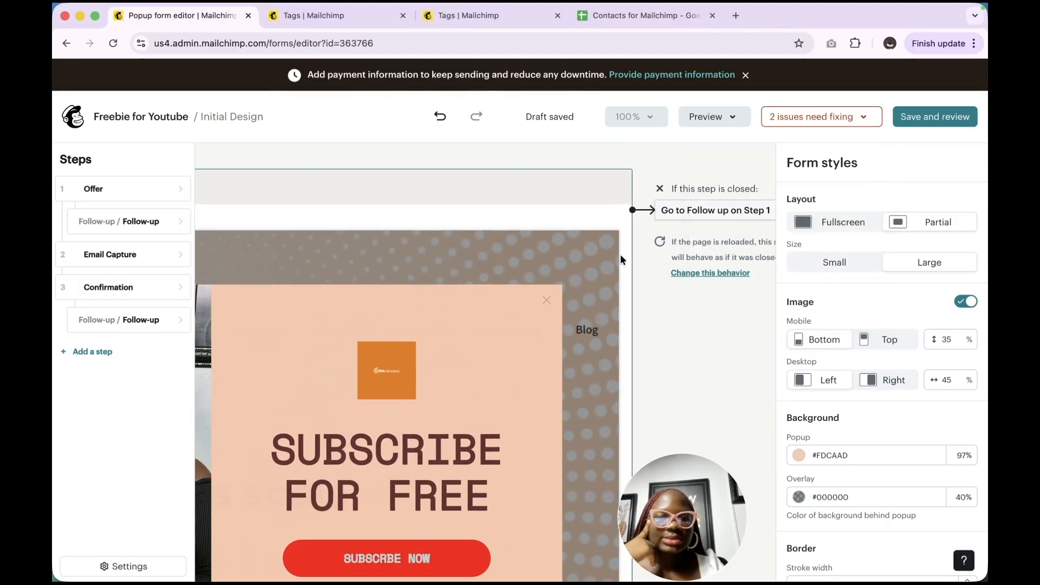
- Locate the Offer step's "SUBSCRBE NOW" button in the desktop and mobile layouts and select it
scroll(621, 255, down, 5)
scroll(620, 255, left, 5)
scroll(622, 259, up, 3)
scroll(622, 259, down, 3)
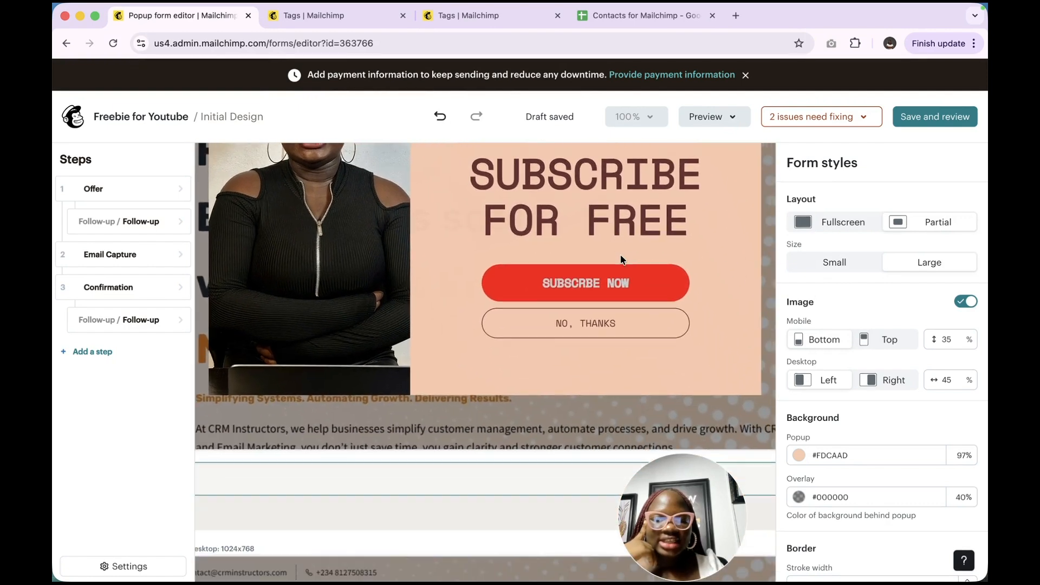
click(644, 283)
scroll(642, 282, left, 3)
scroll(642, 282, up, 2)
click(644, 282)
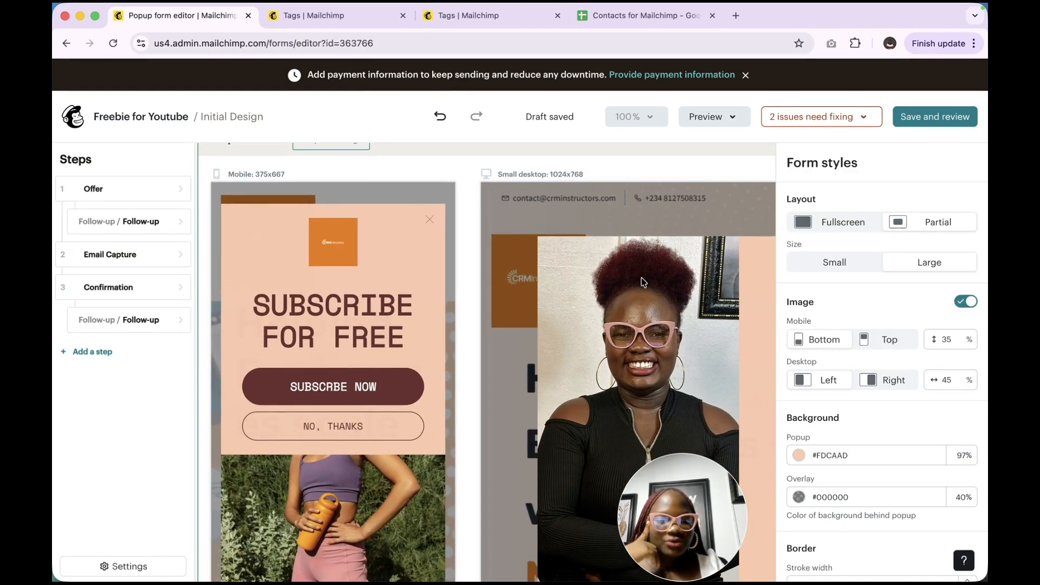
click(402, 390)
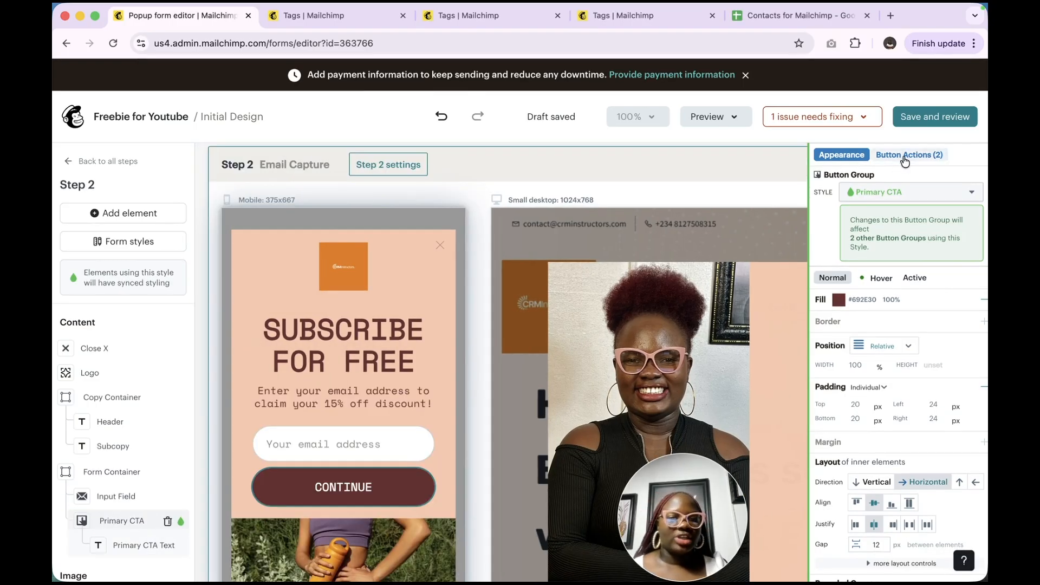
- Show the Email Capture step's mobile CONTINUE button actions and search the Capture data tags for "Youtube"
click(904, 157)
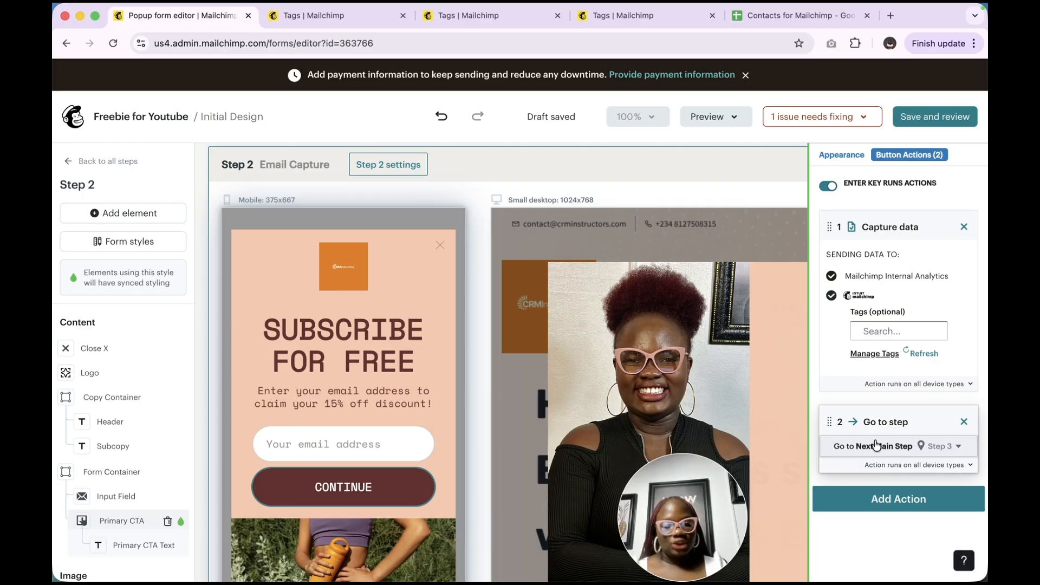
click(889, 329)
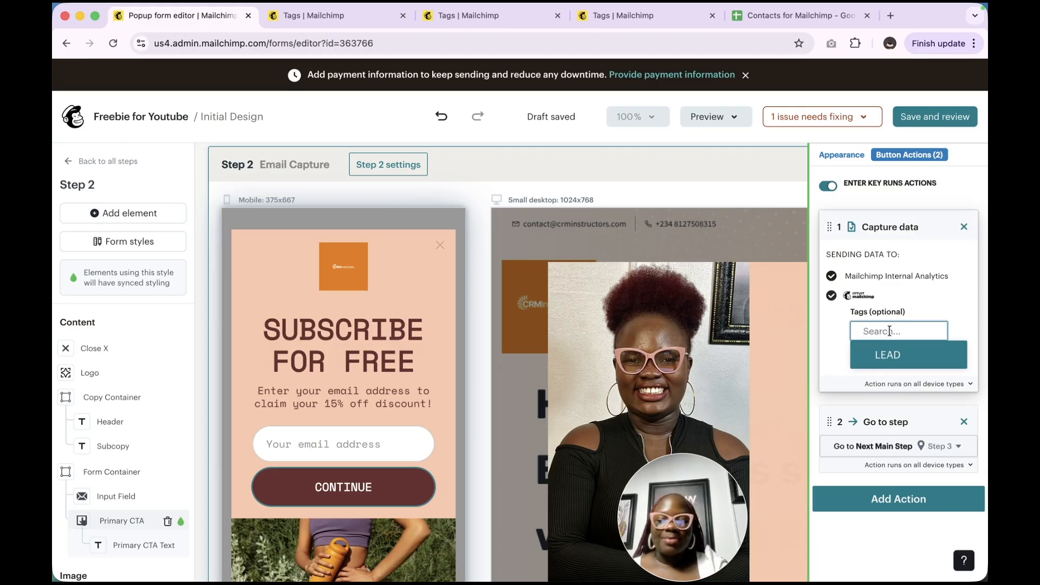
text(Youtube)
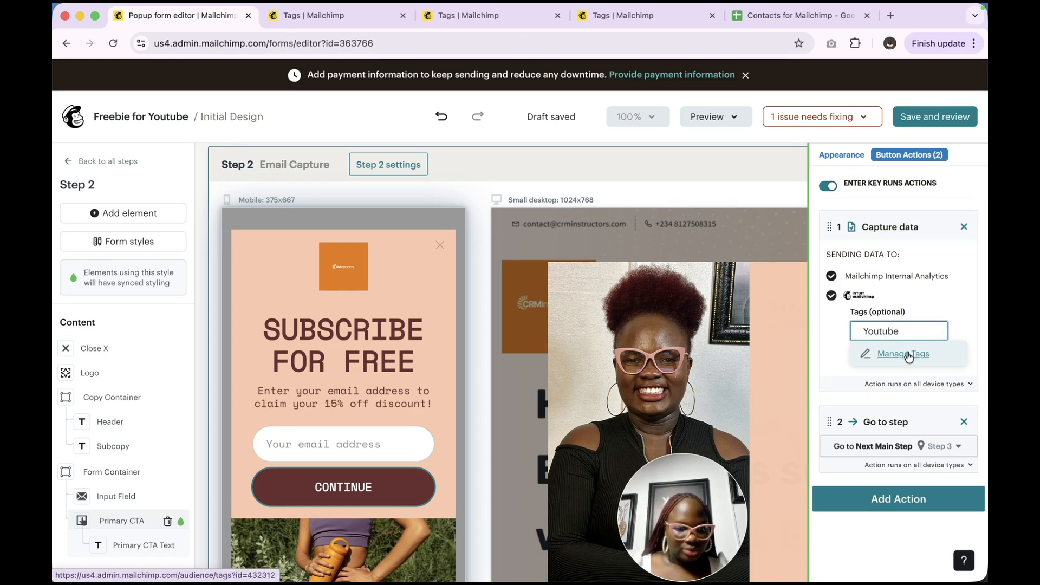
double_click(892, 333)
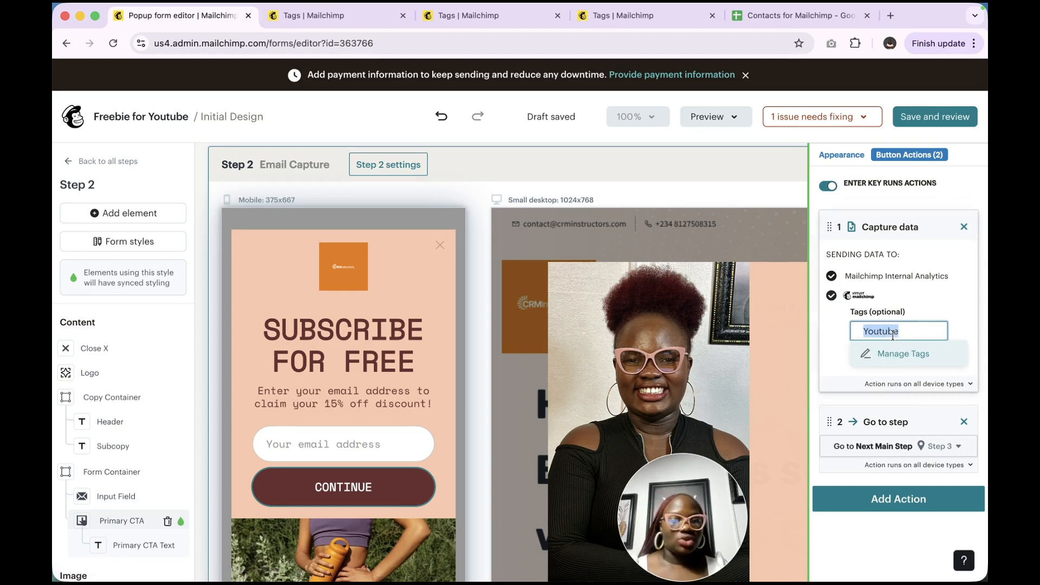
- Open tag management from the Capture data action and create the tag "Youtube" in the Email Marketing Leads audience
click(889, 354)
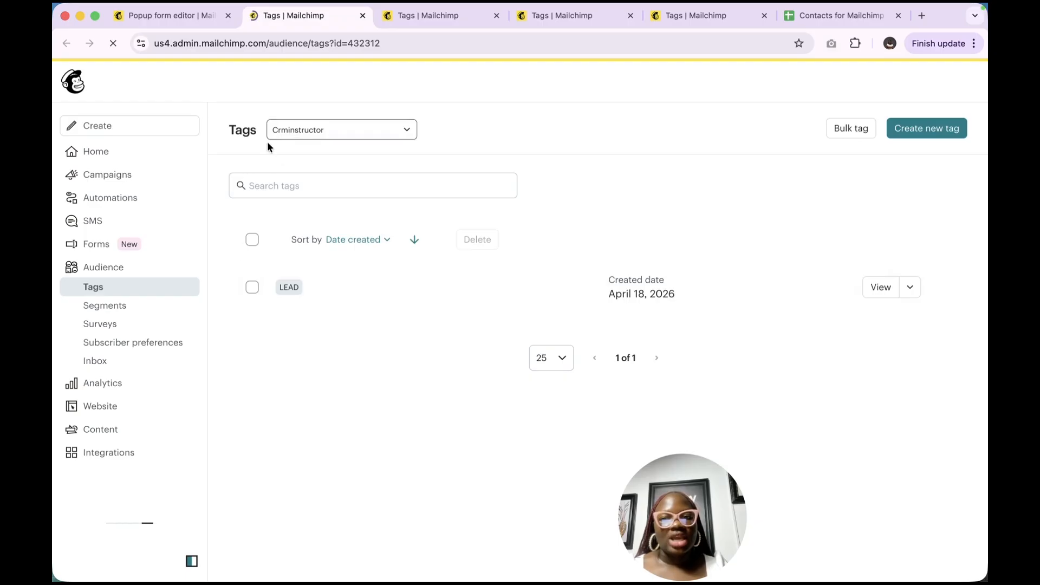
click(325, 171)
click(327, 190)
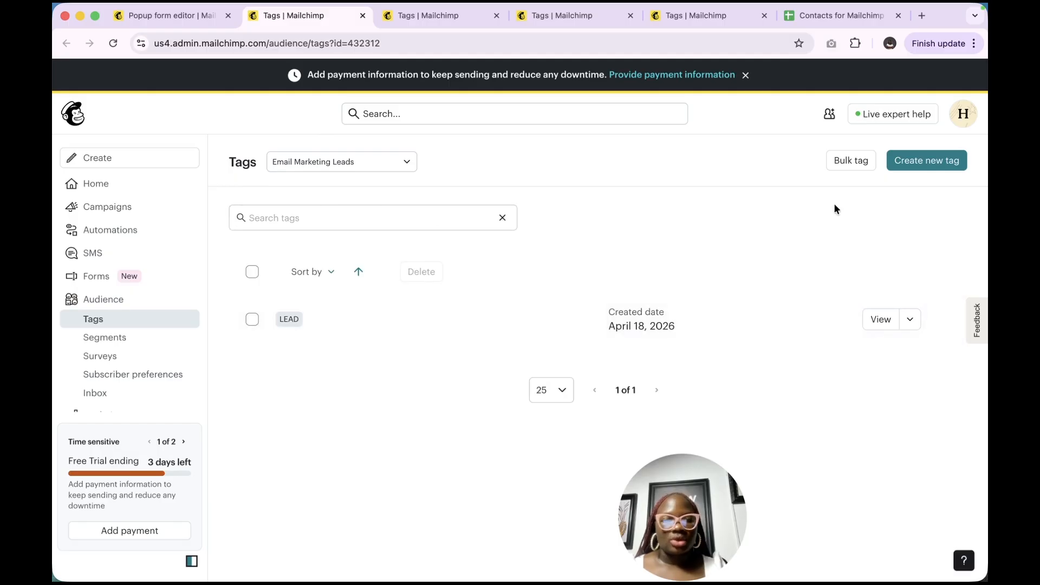
click(907, 171)
click(575, 326)
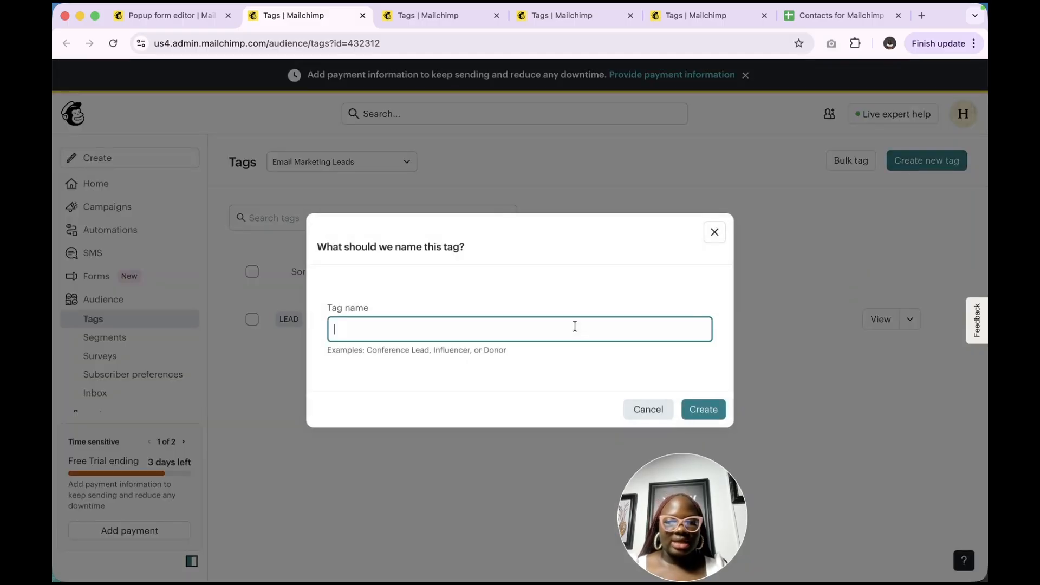
text(Youtube)
click(698, 409)
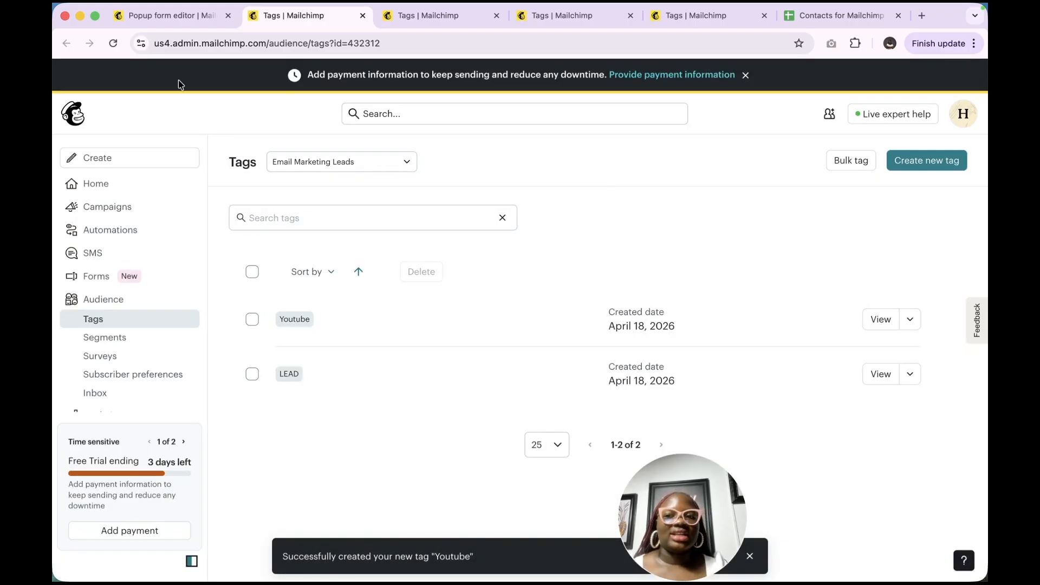
- Return to the popup form editor, refresh the Capture data action's tags and assign the "Youtube" tag
click(171, 18)
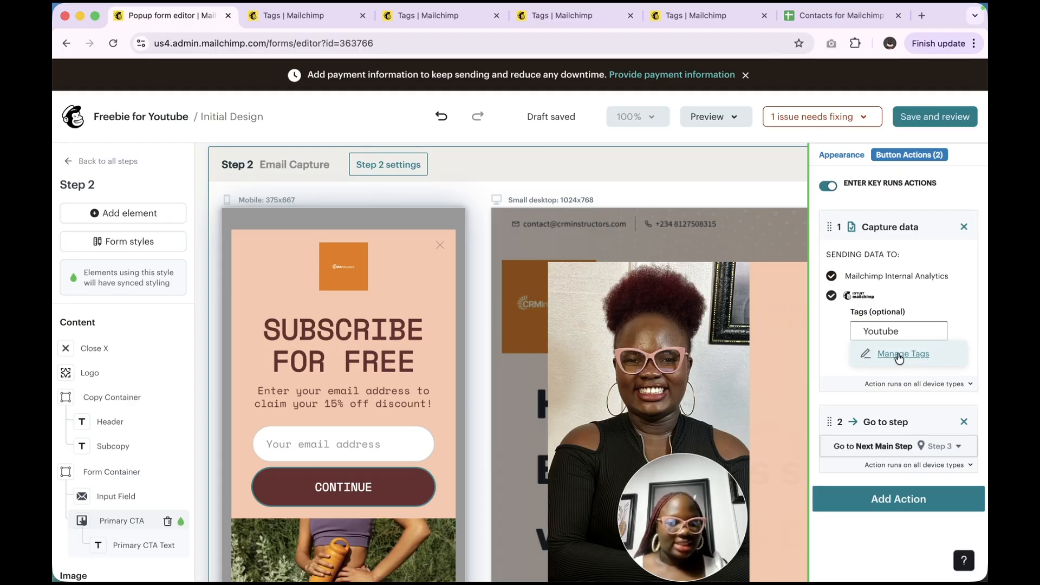
click(897, 331)
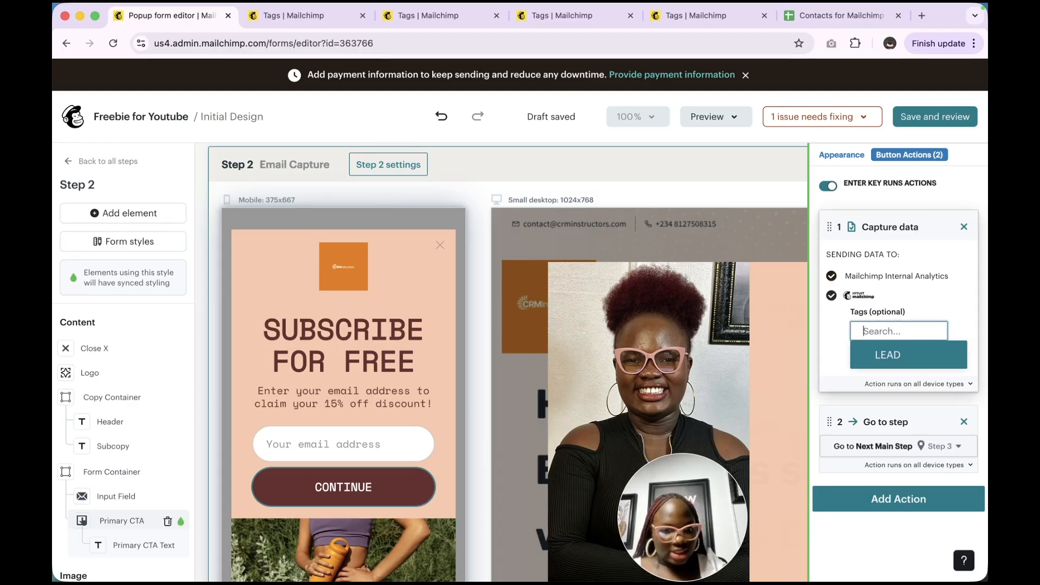
click(816, 343)
click(916, 354)
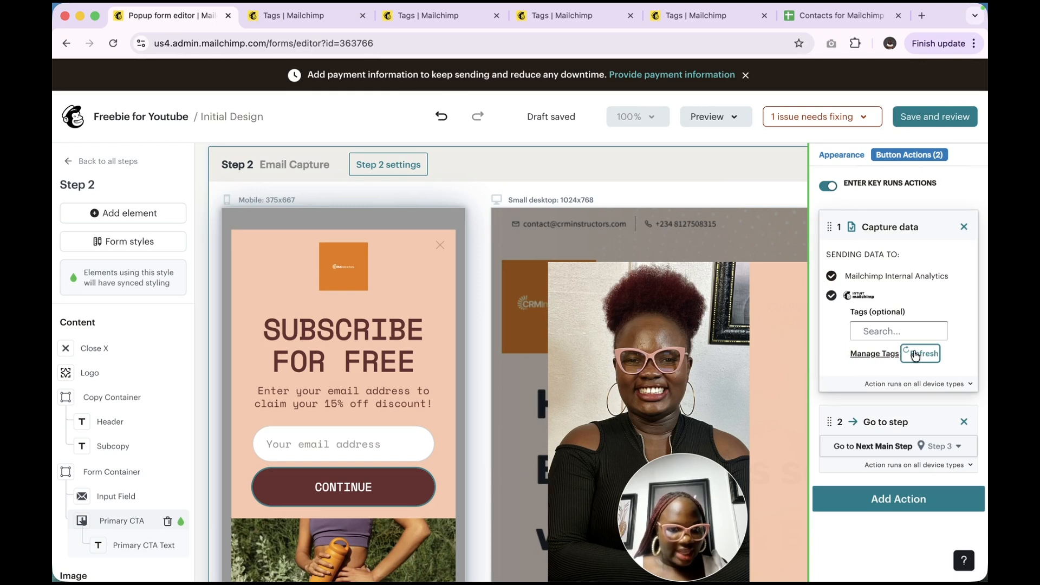
click(883, 332)
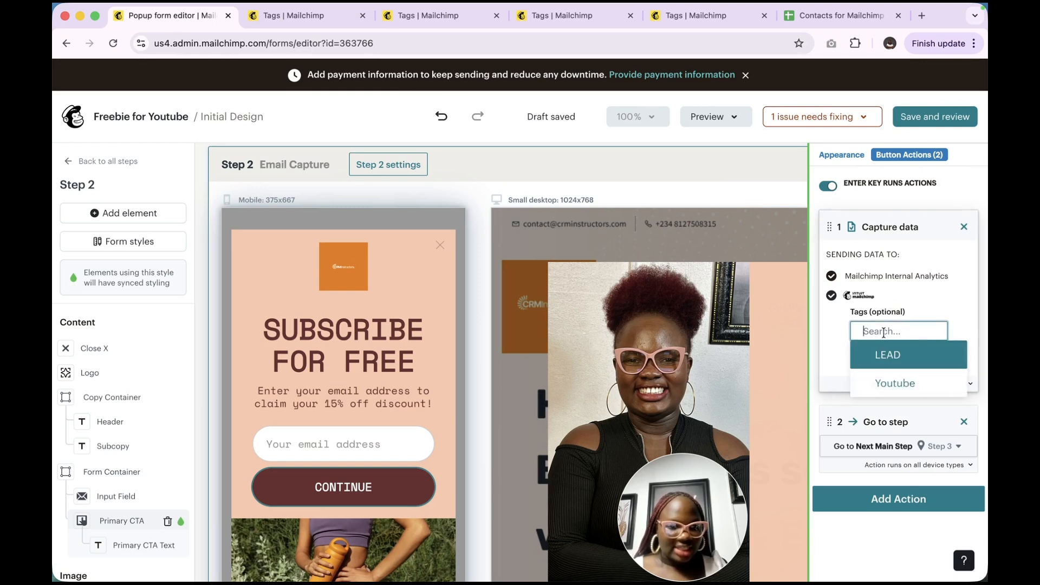
click(904, 388)
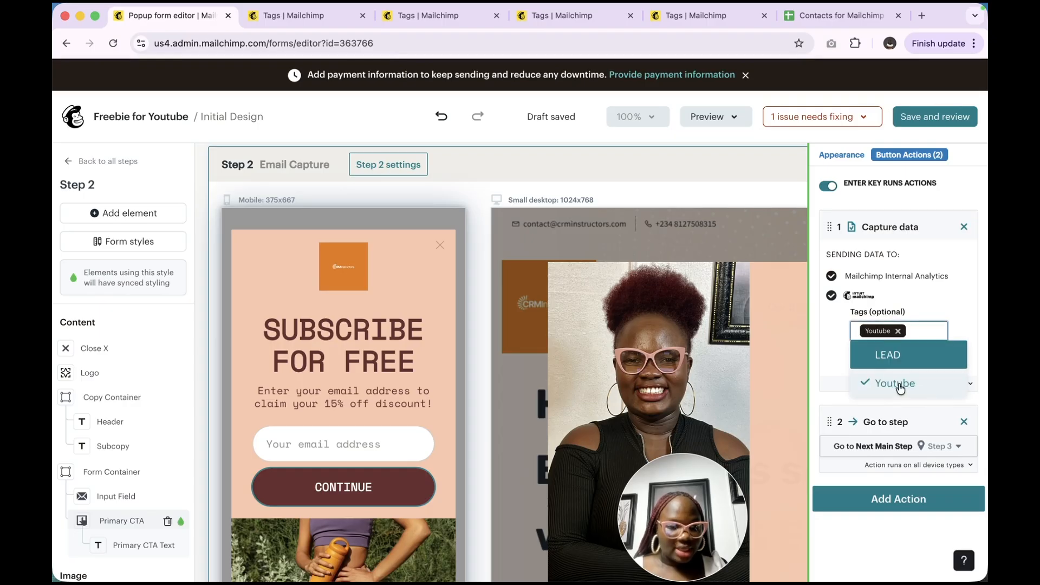
click(835, 360)
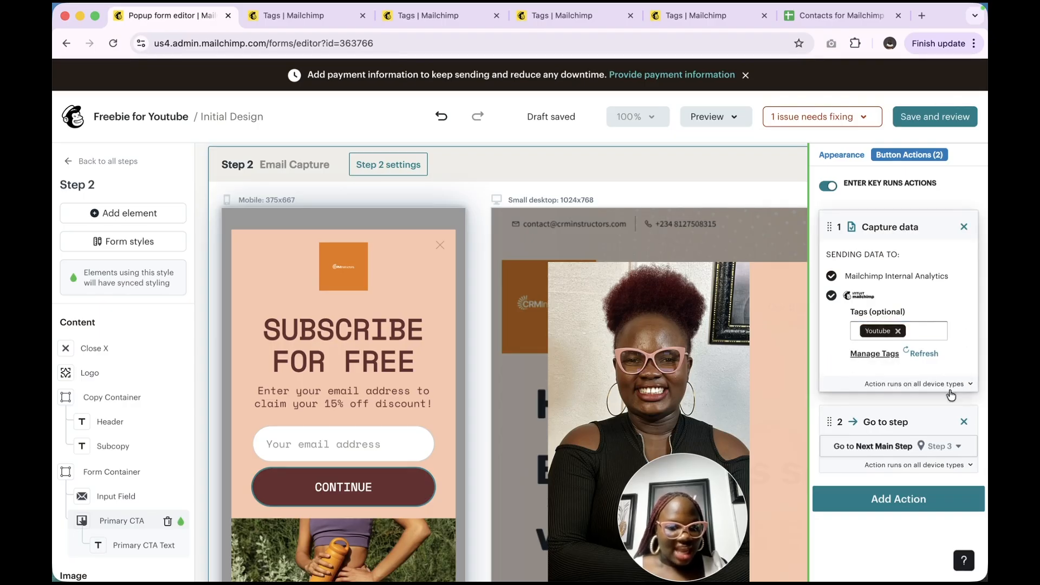
- Add a Set user property action to the CONTINUE button, view its audience field names and set its type to Groups
click(891, 504)
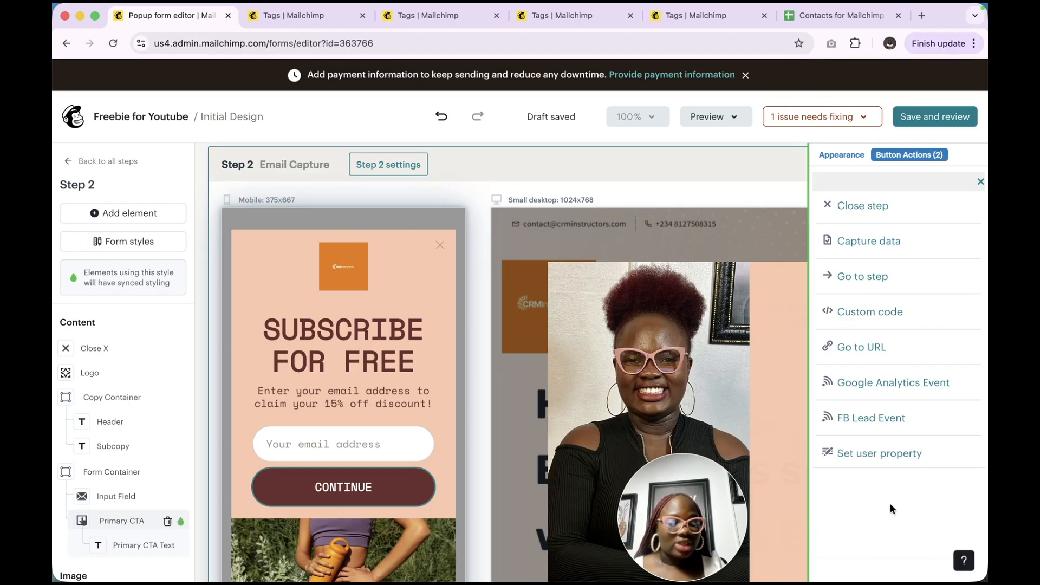
click(877, 455)
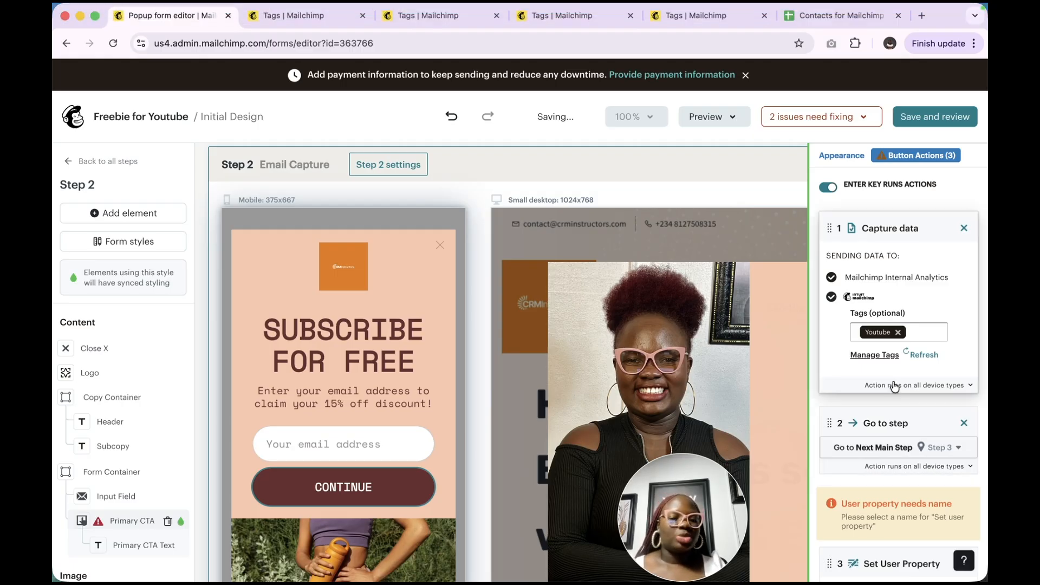
scroll(896, 423, down, 2)
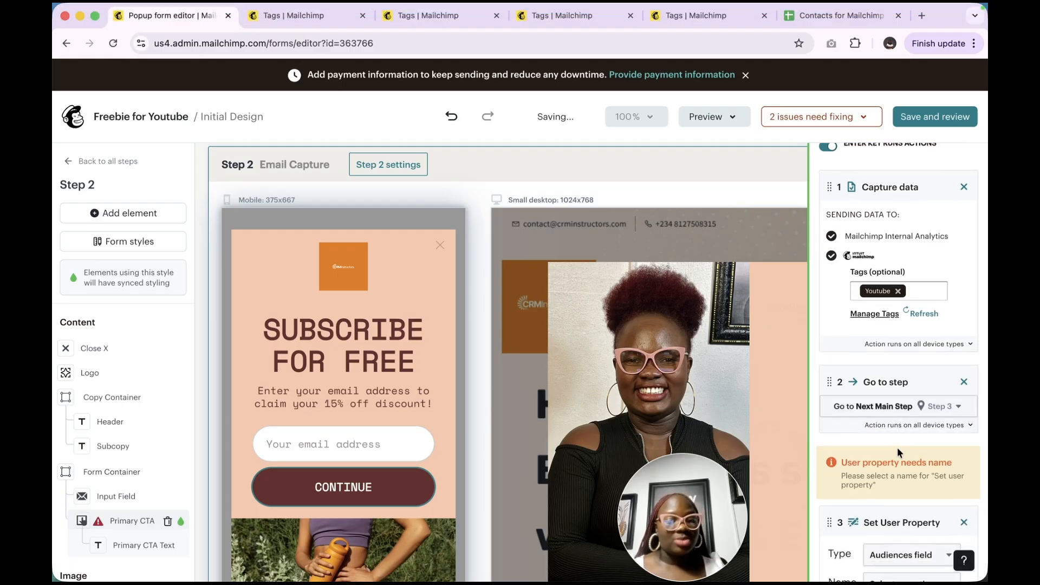
scroll(892, 444, down, 5)
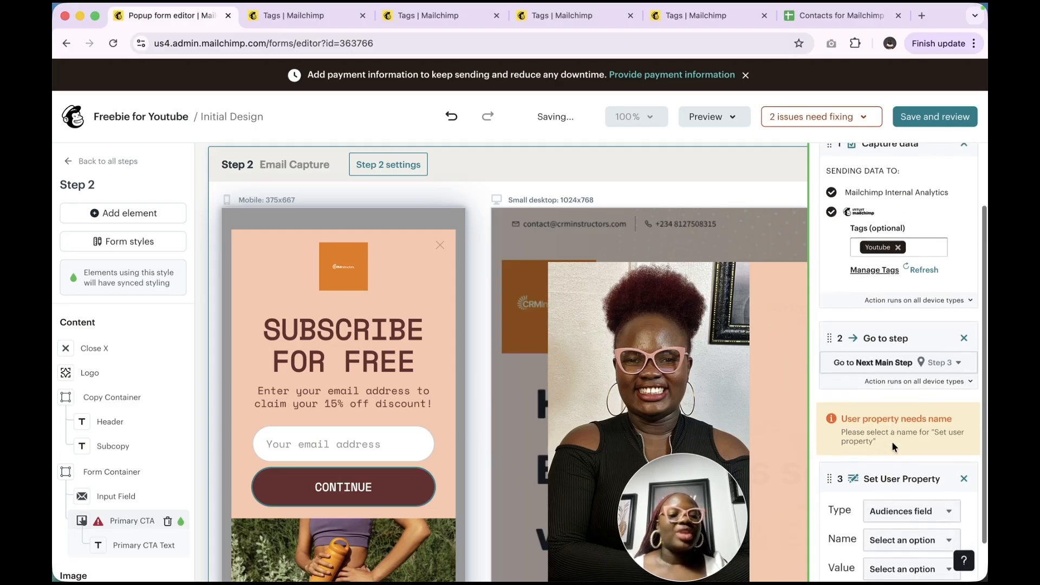
click(892, 422)
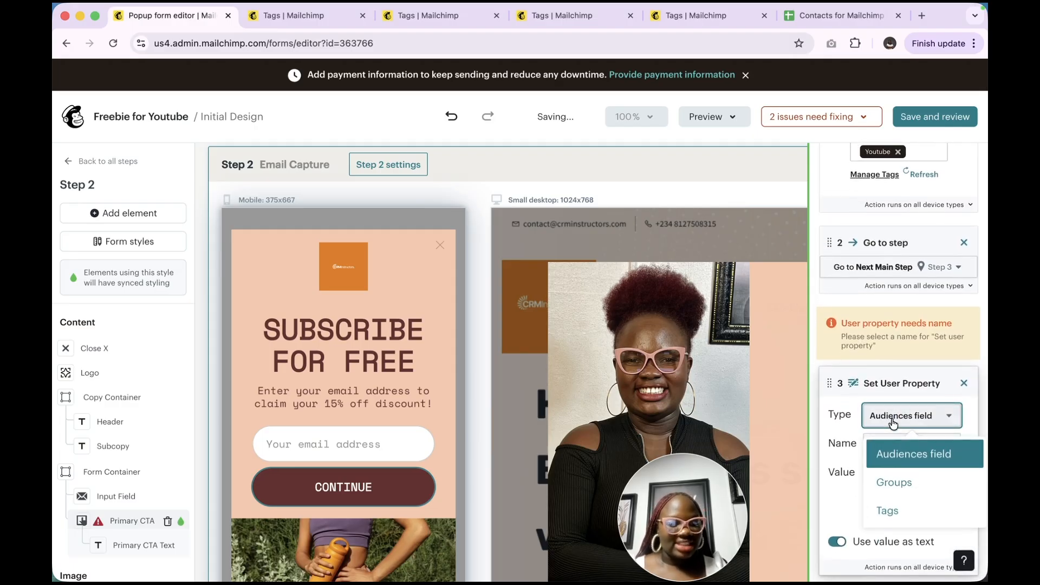
click(899, 455)
click(899, 457)
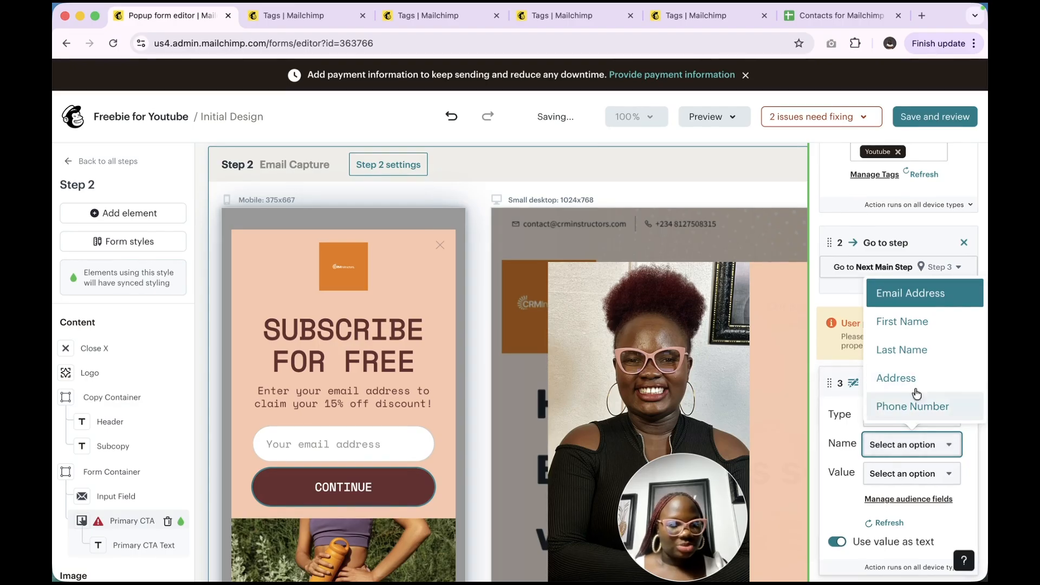
click(894, 469)
click(891, 421)
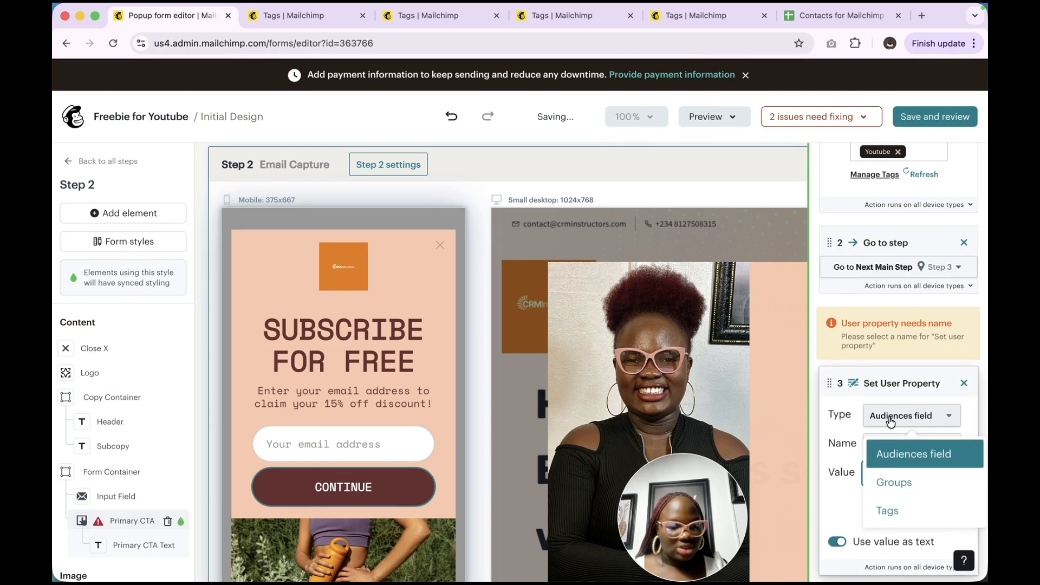
click(901, 488)
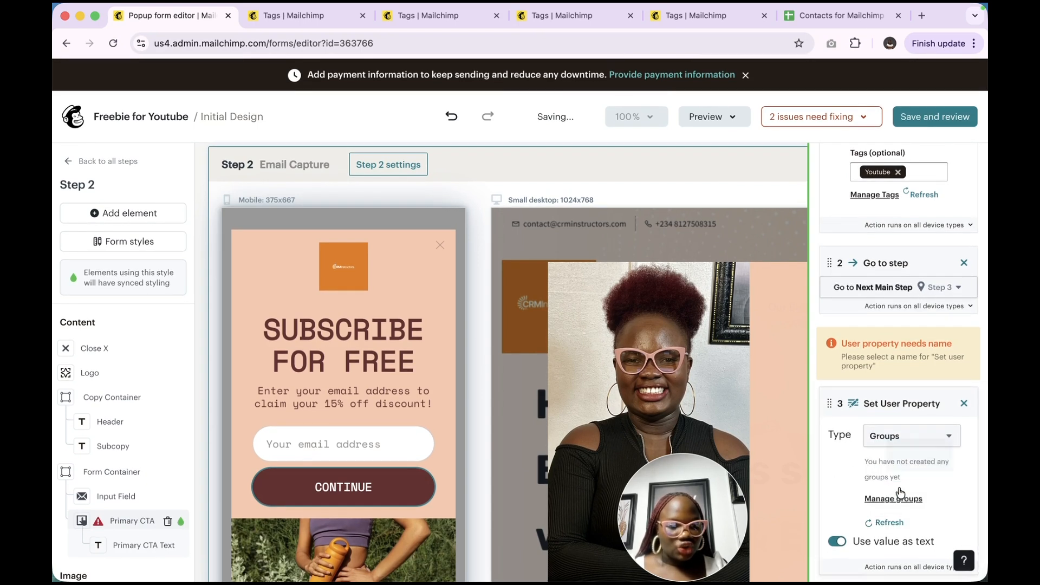
- Set the user property type back to Audiences field and remove the Set User Property action from the CONTINUE button
click(908, 439)
click(835, 484)
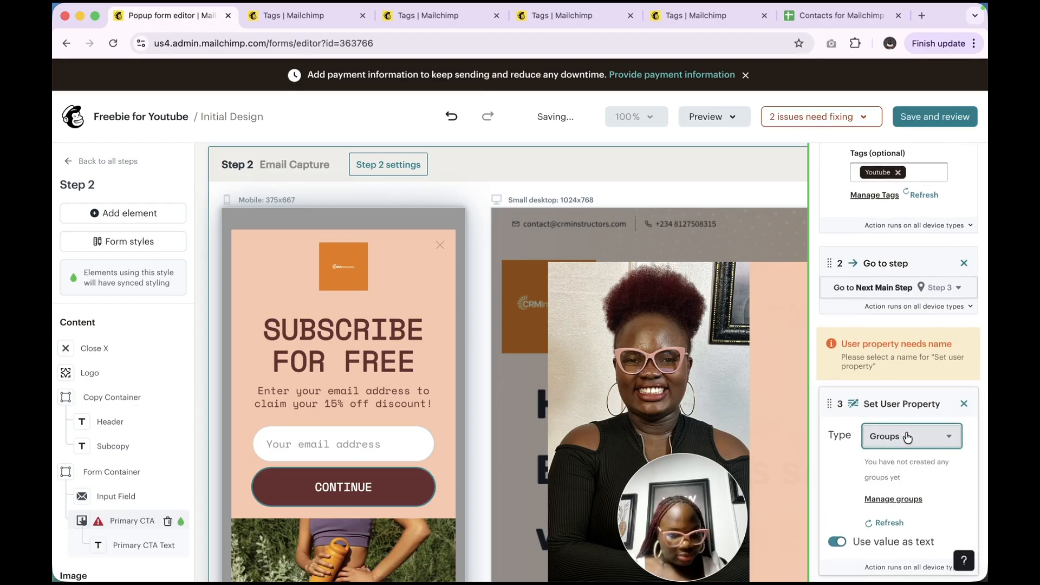
click(908, 438)
click(899, 474)
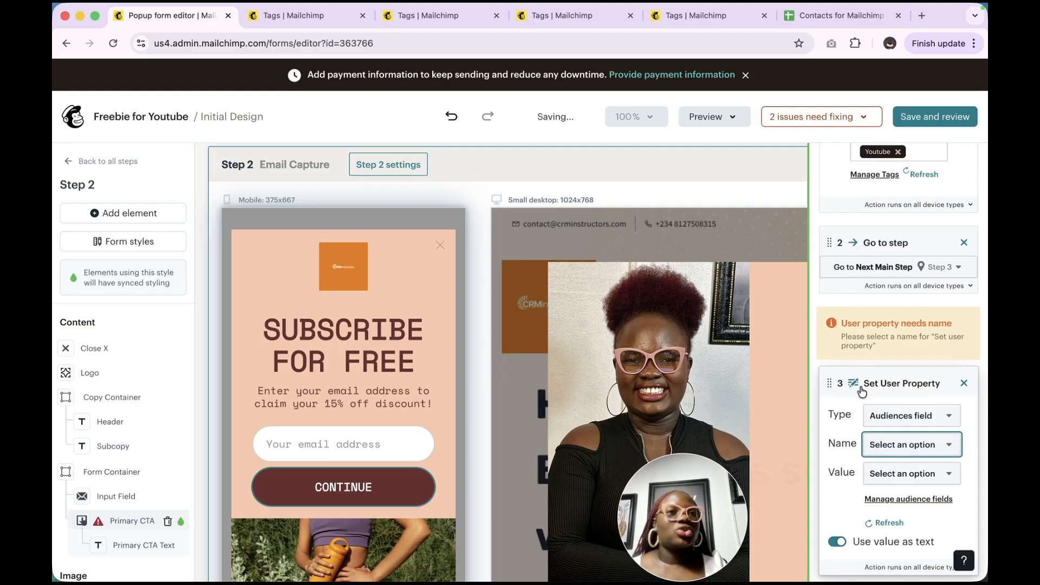
click(914, 449)
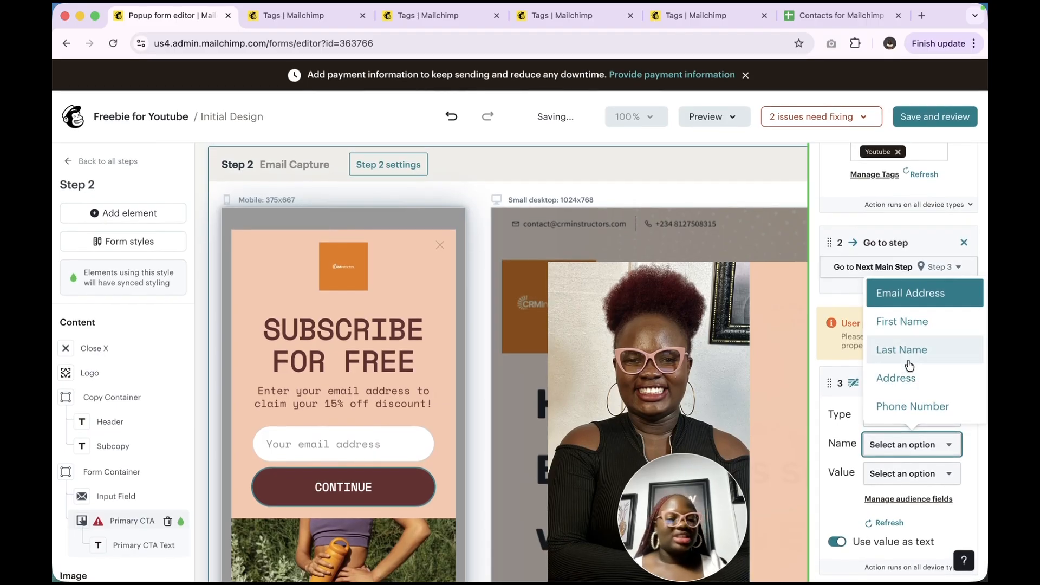
click(885, 480)
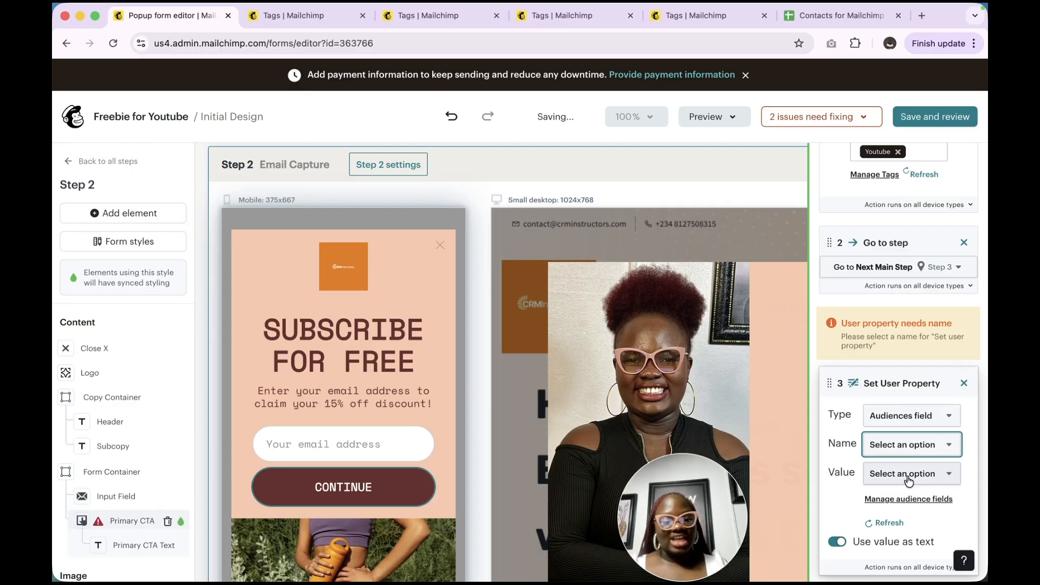
click(965, 384)
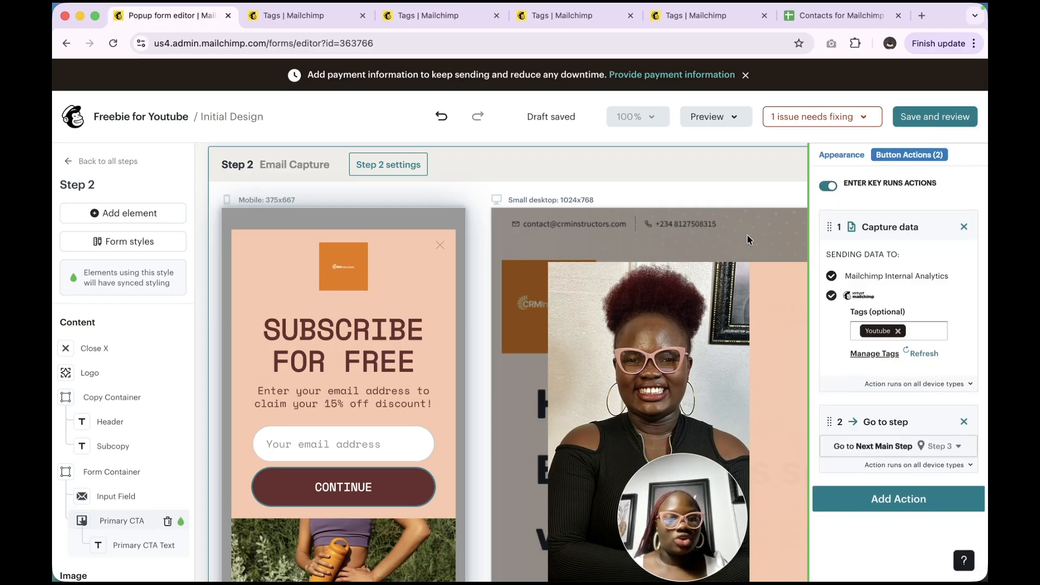
- Examine the Confirmation step's THANK YOU header and the actions of its mobile BACK TO SITE button
scroll(562, 469, down, 10)
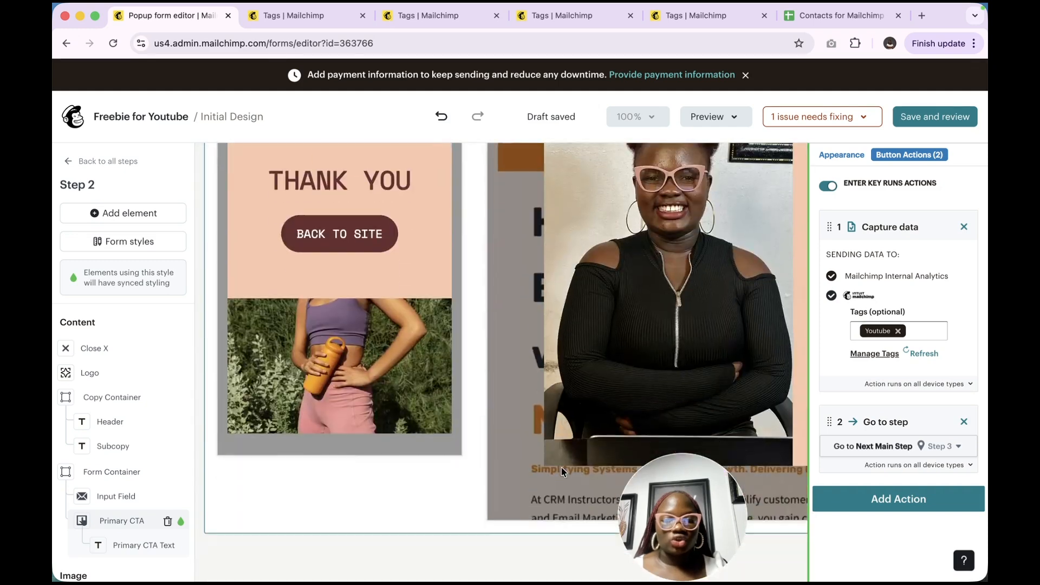
click(562, 467)
click(505, 341)
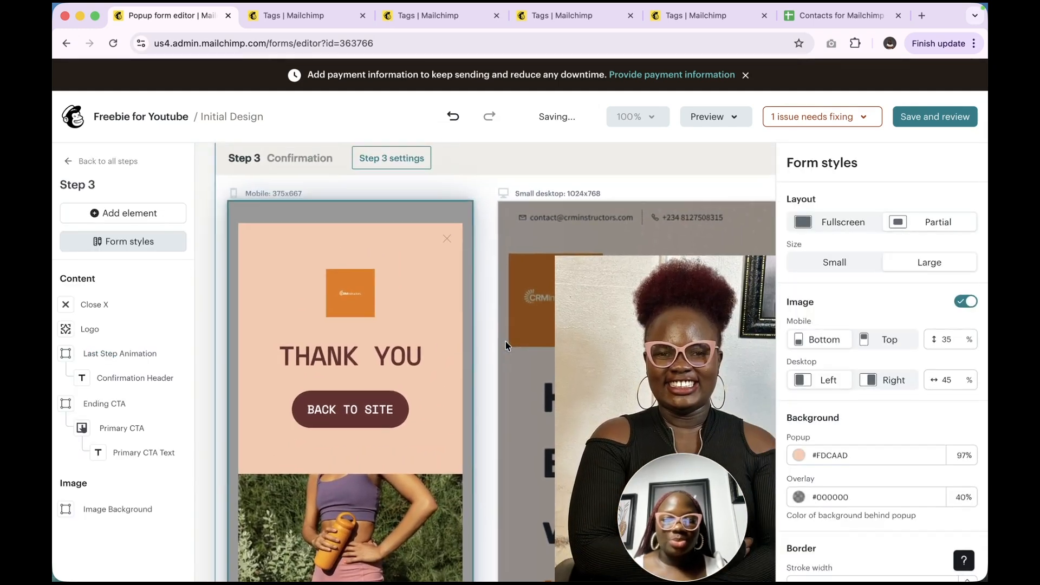
click(356, 369)
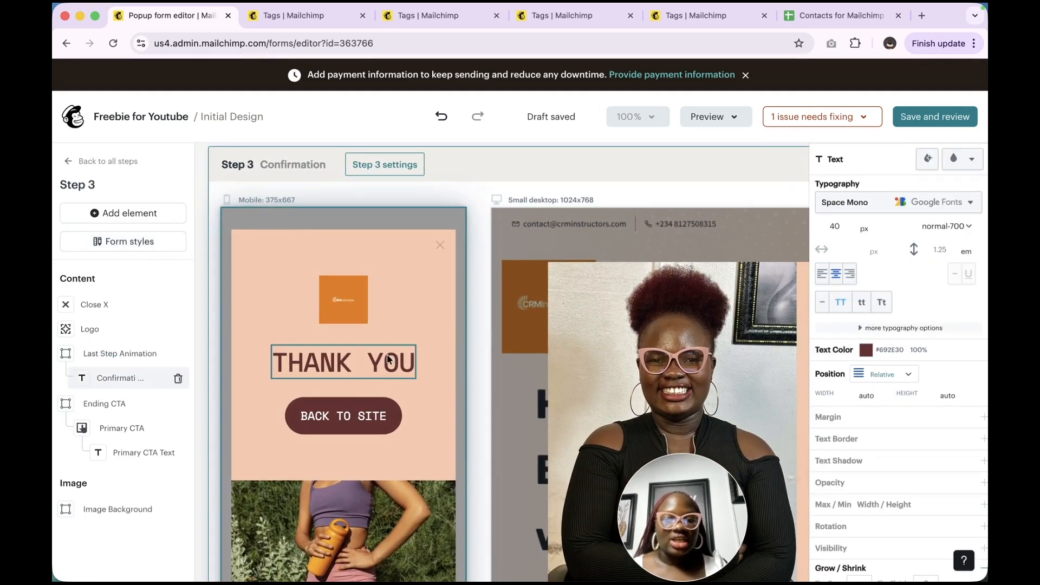
click(385, 427)
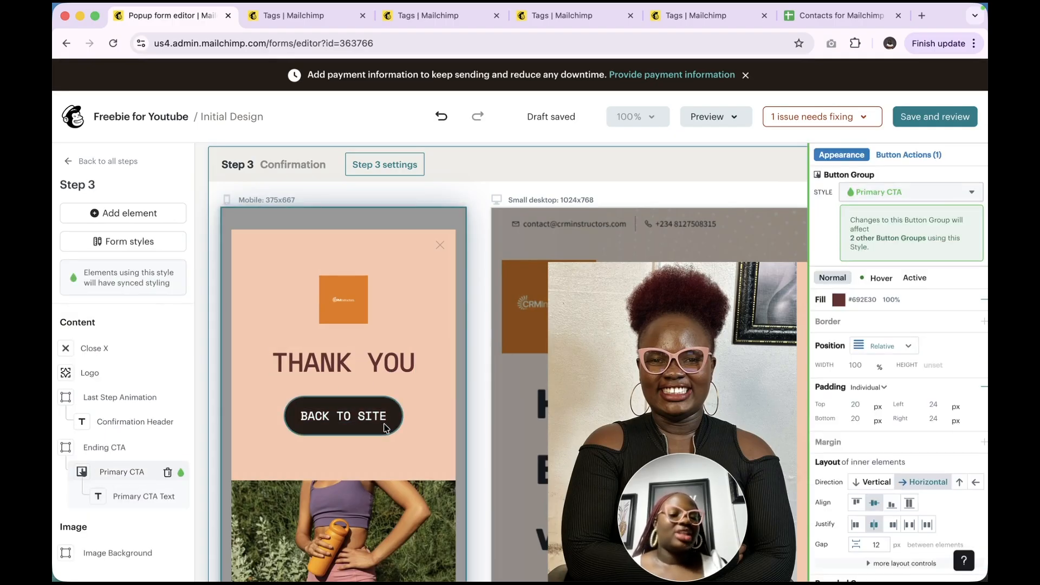
click(914, 158)
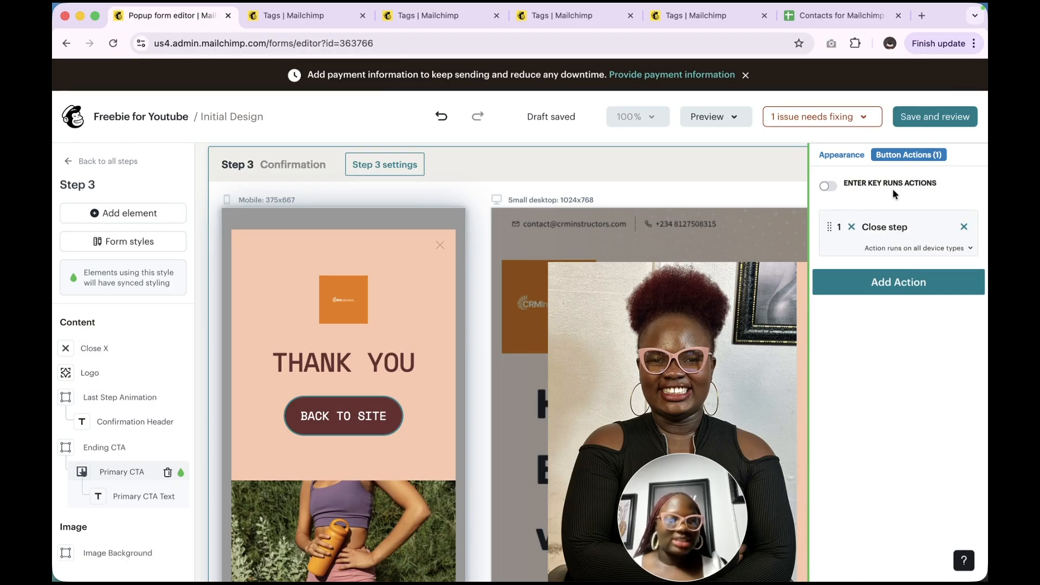
click(893, 285)
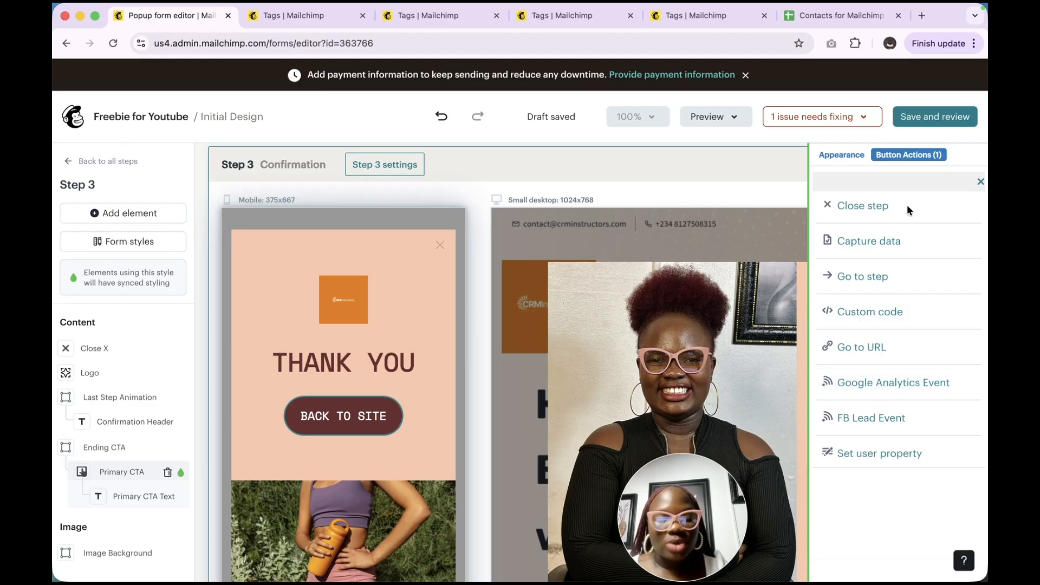
click(980, 182)
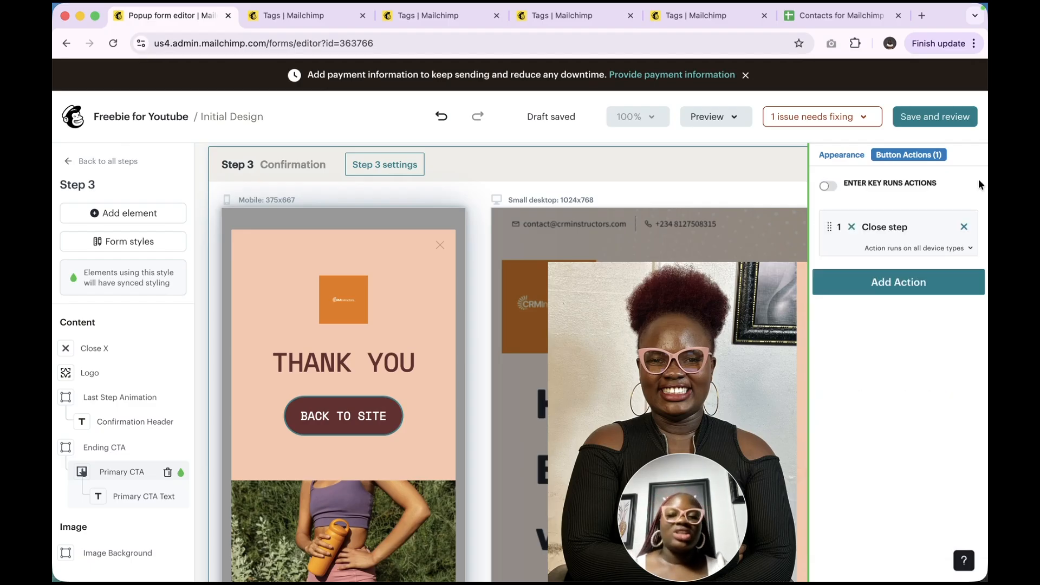
click(843, 155)
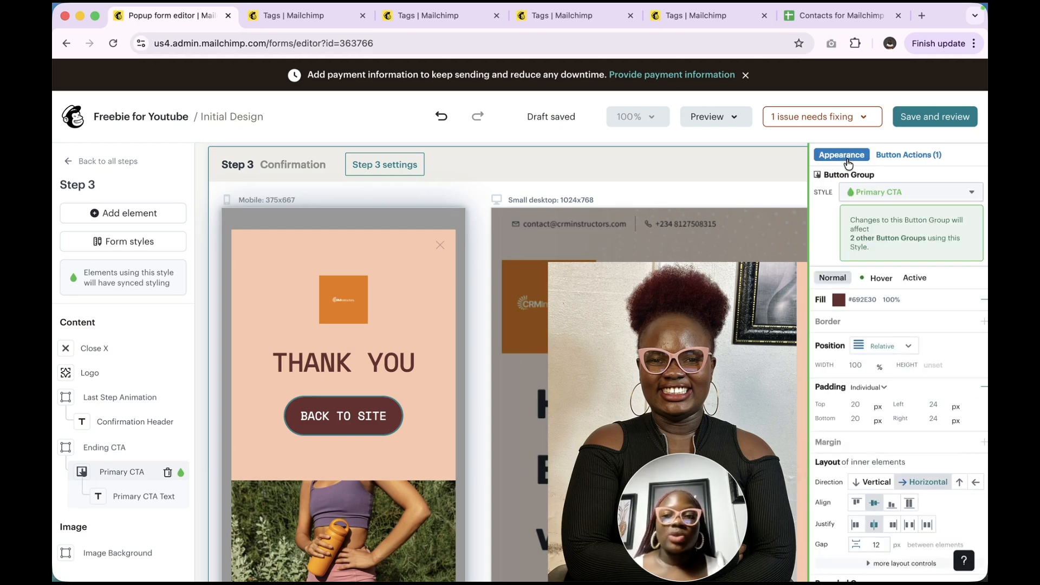
- Examine the desktop layouts of the popup's Confirmation, Email Capture and Offer steps on the canvas
scroll(356, 217, right, 5)
scroll(356, 217, down, 3)
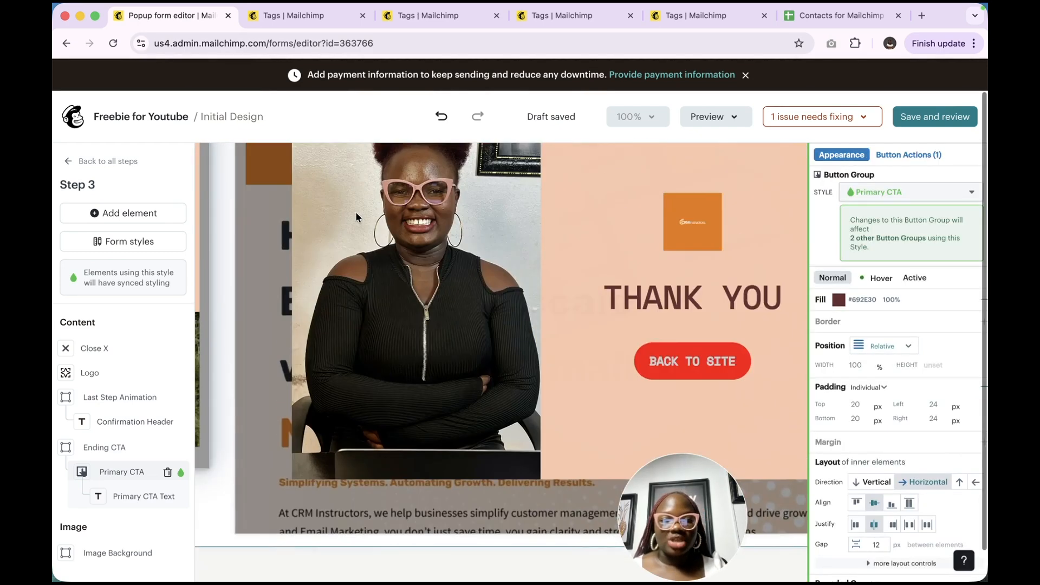
click(355, 217)
scroll(355, 218, down, 5)
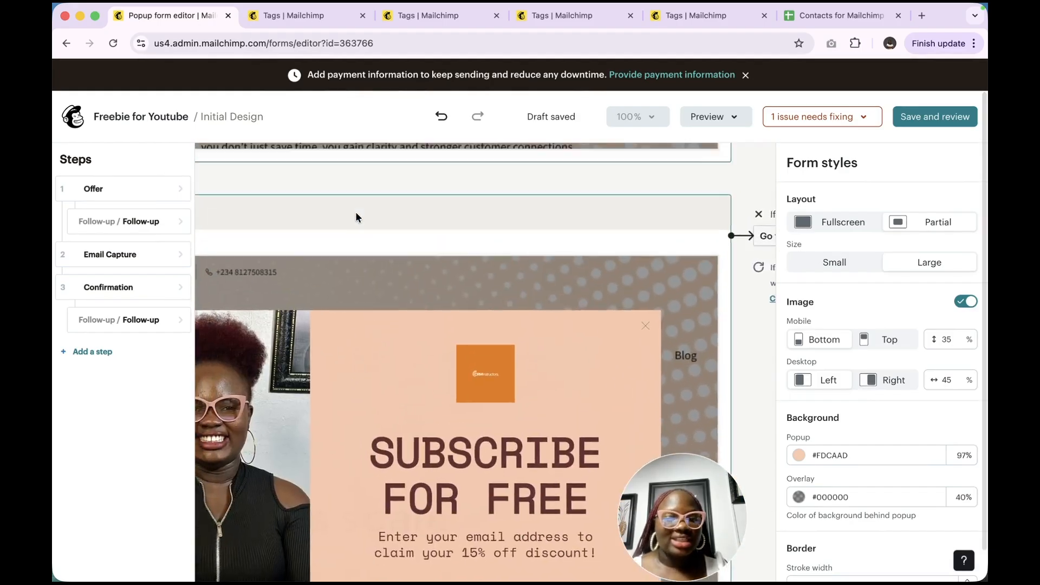
scroll(356, 218, left, 5)
scroll(355, 217, up, 8)
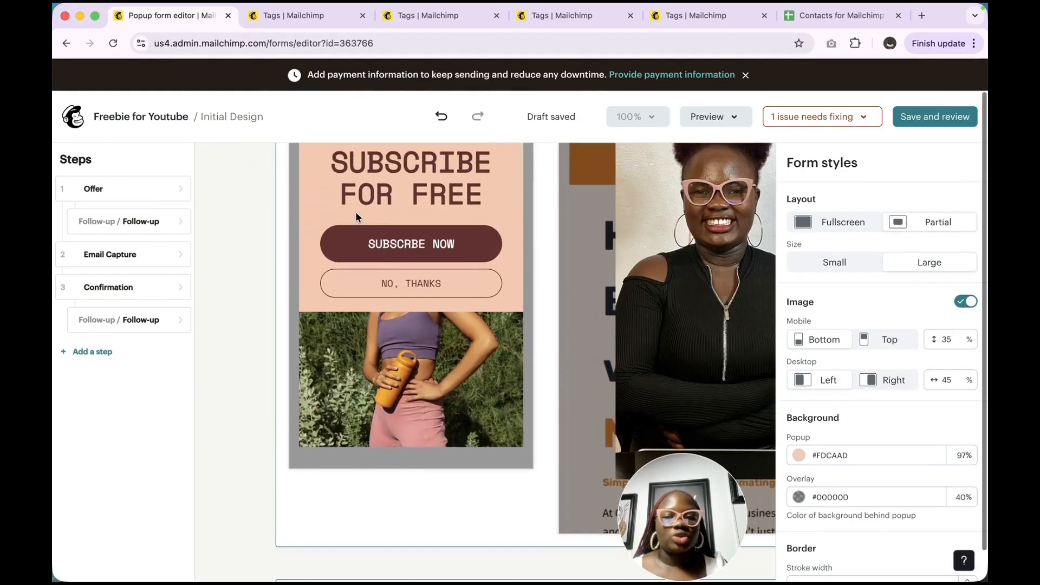
scroll(355, 217, right, 5)
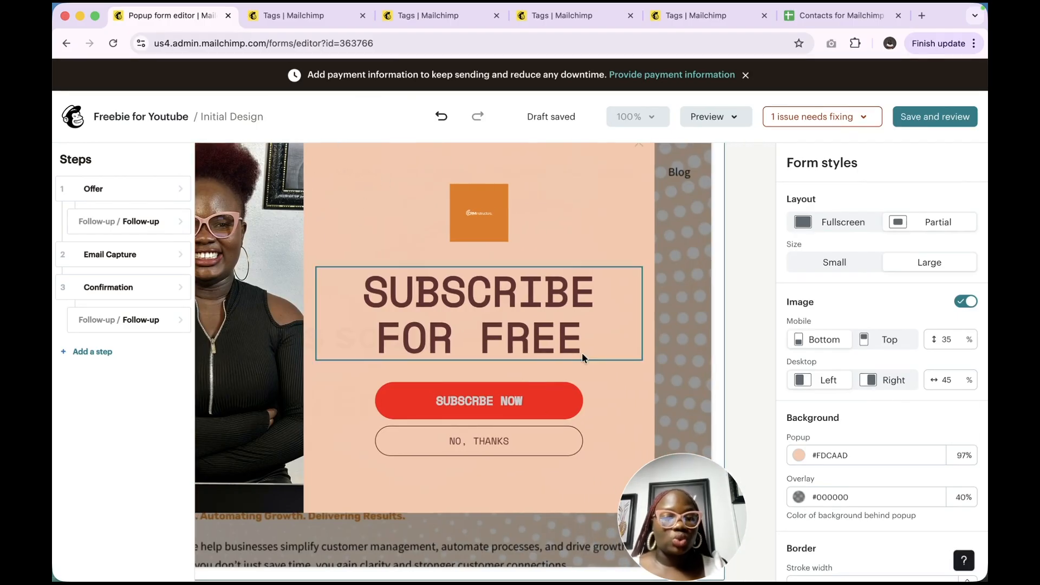
scroll(582, 352, down, 1)
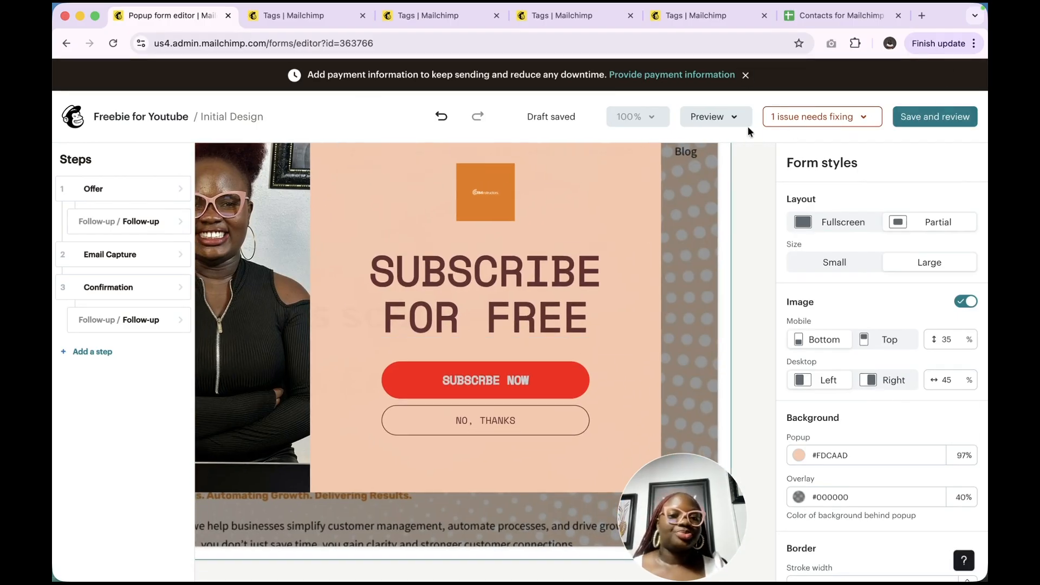
click(728, 119)
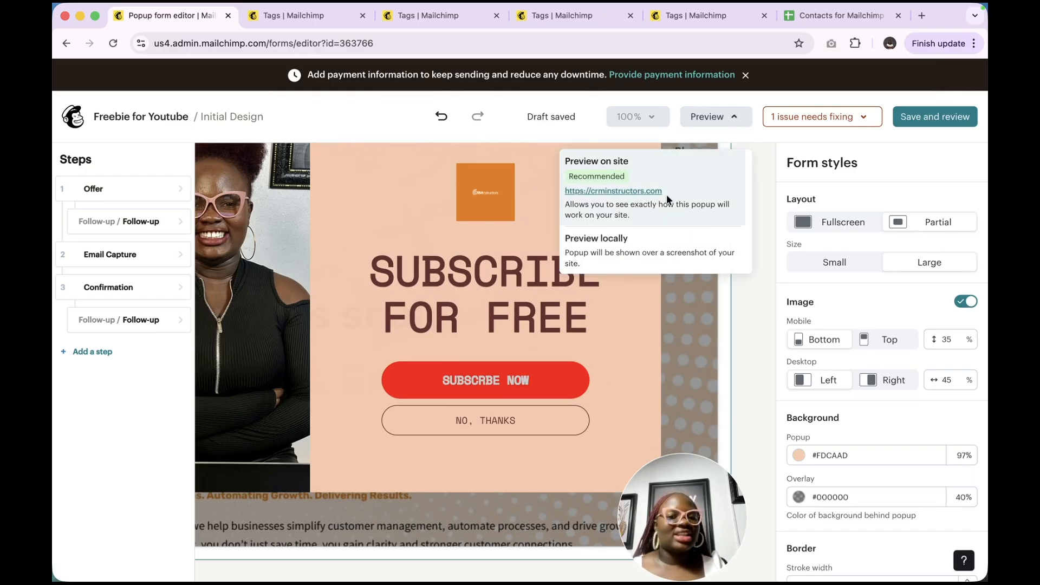
click(645, 193)
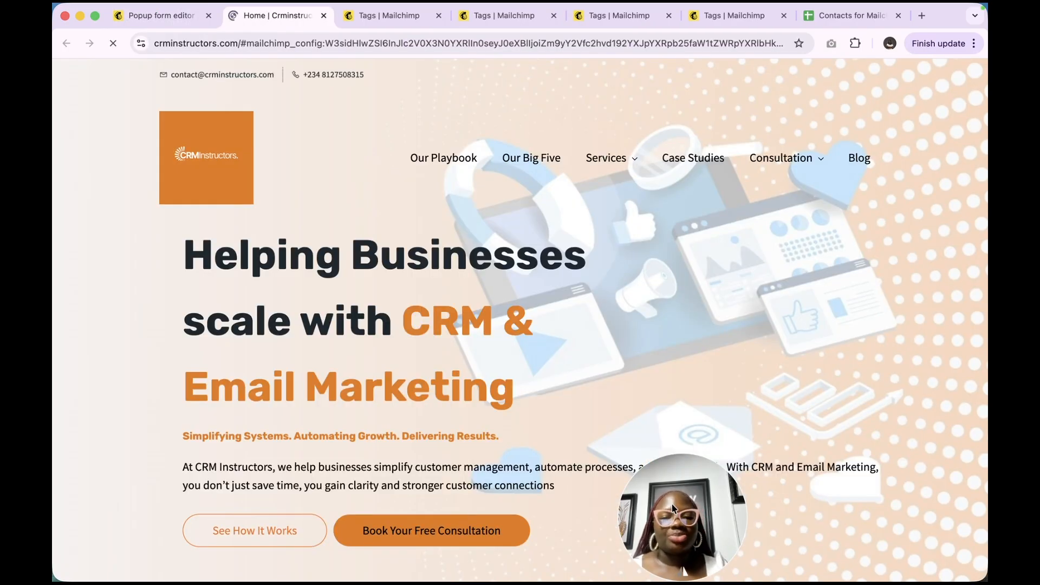
drag(673, 509, 924, 520)
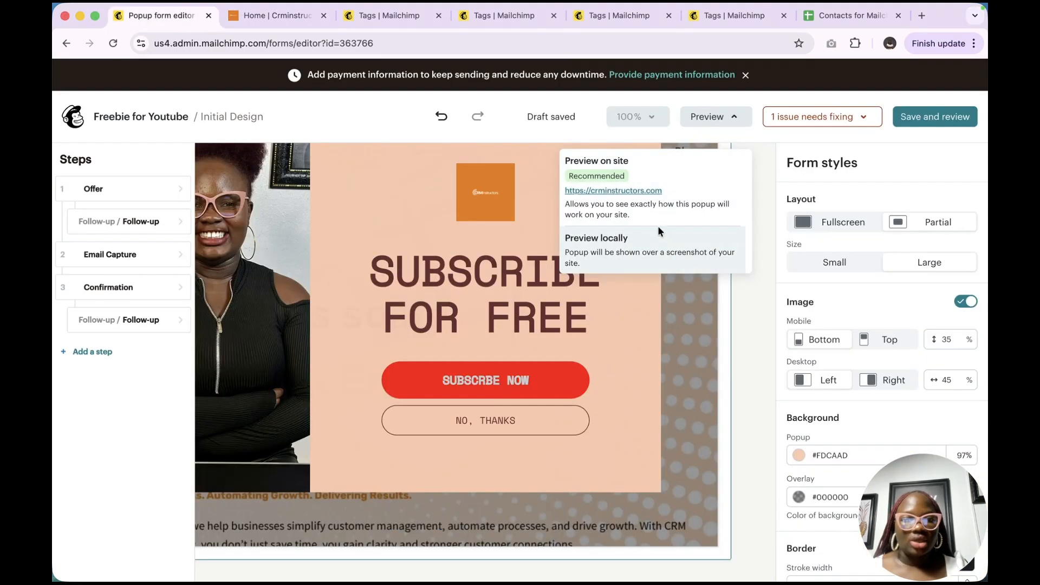
- Preview the popup locally and test it from SUBSCRBE NOW through submitting an email address to BACK TO SITE
click(625, 242)
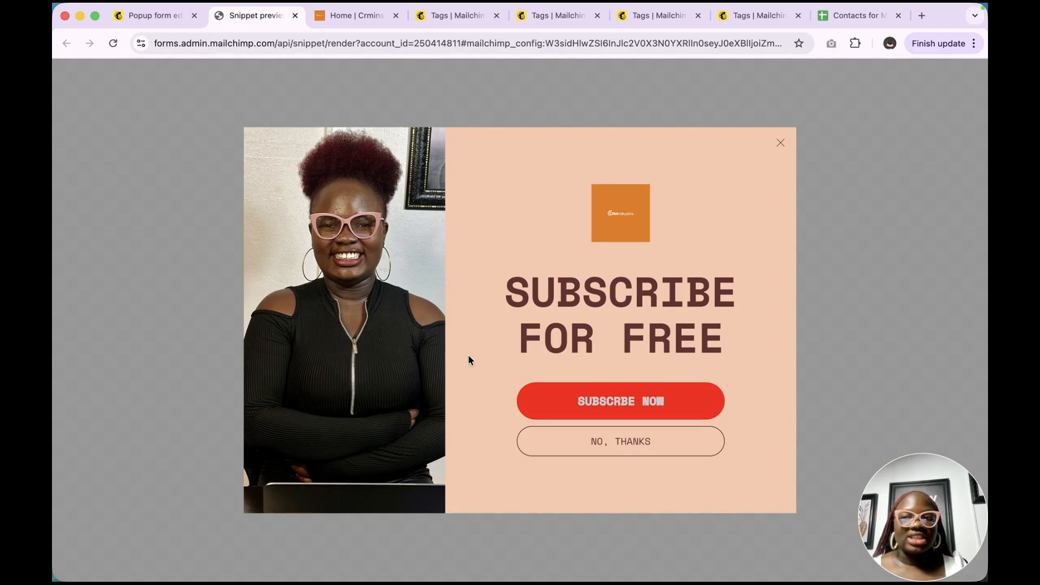
click(600, 410)
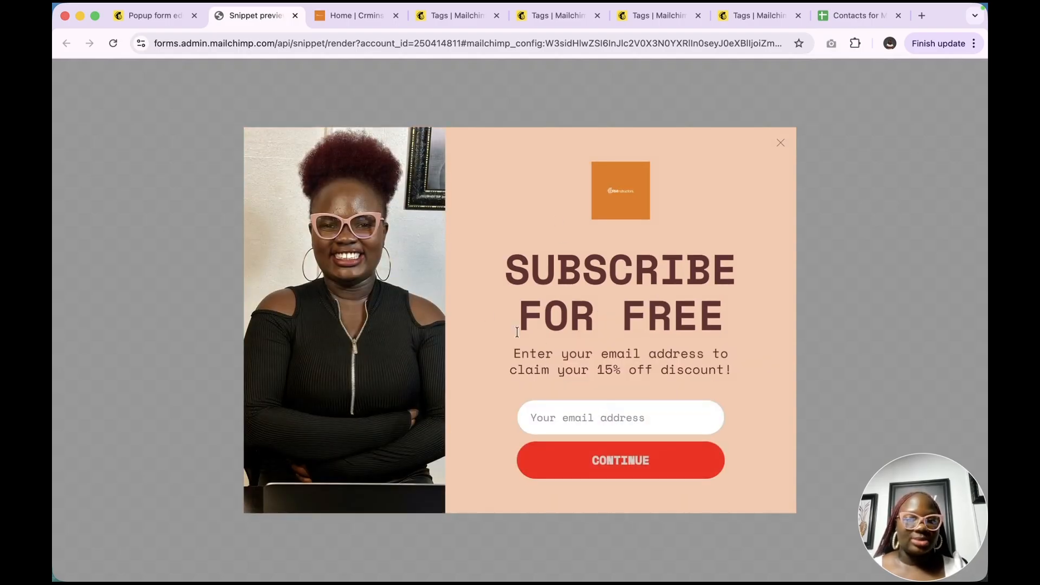
click(697, 424)
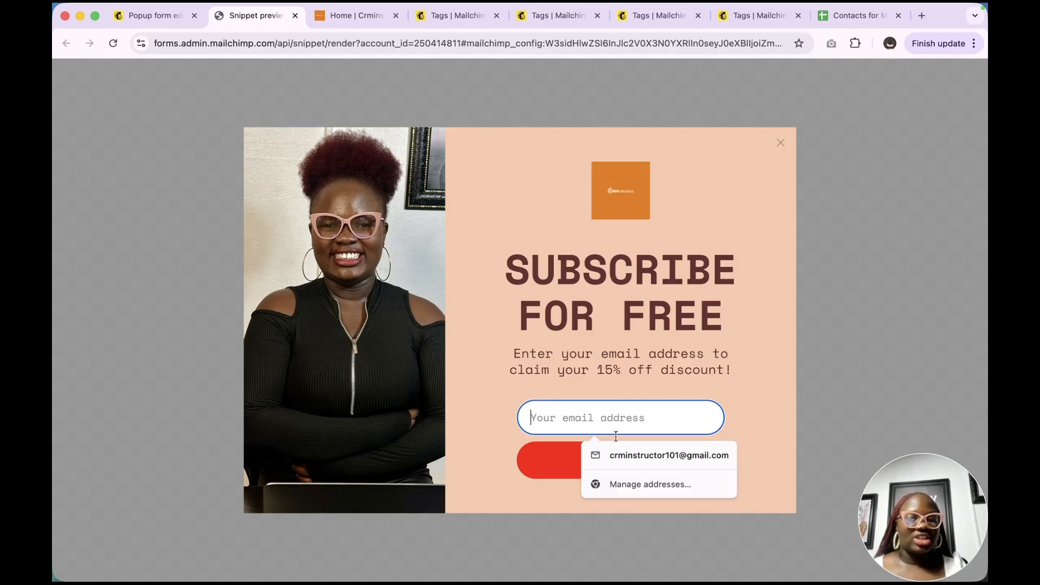
click(641, 458)
click(644, 477)
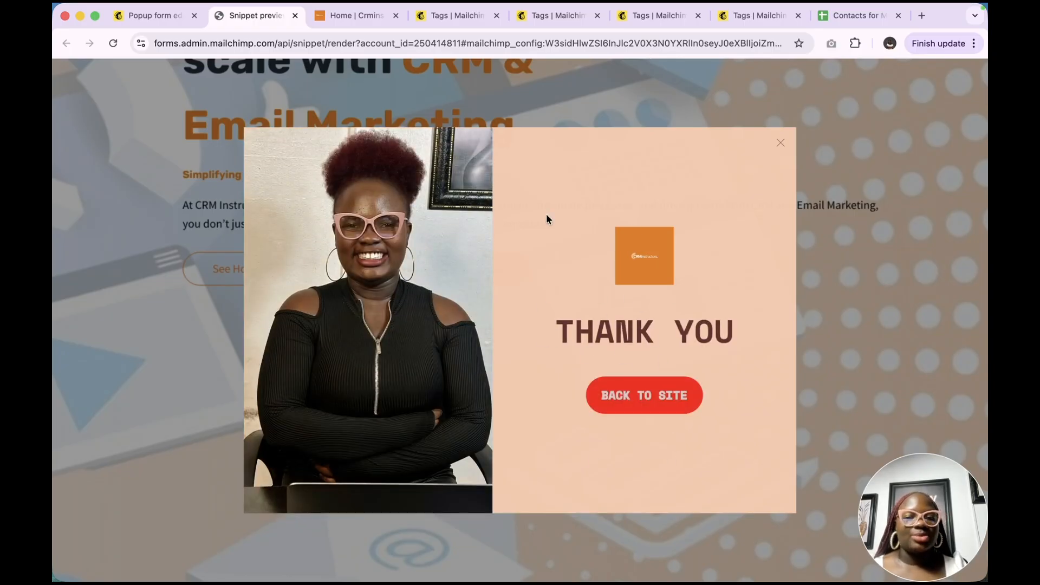
click(649, 407)
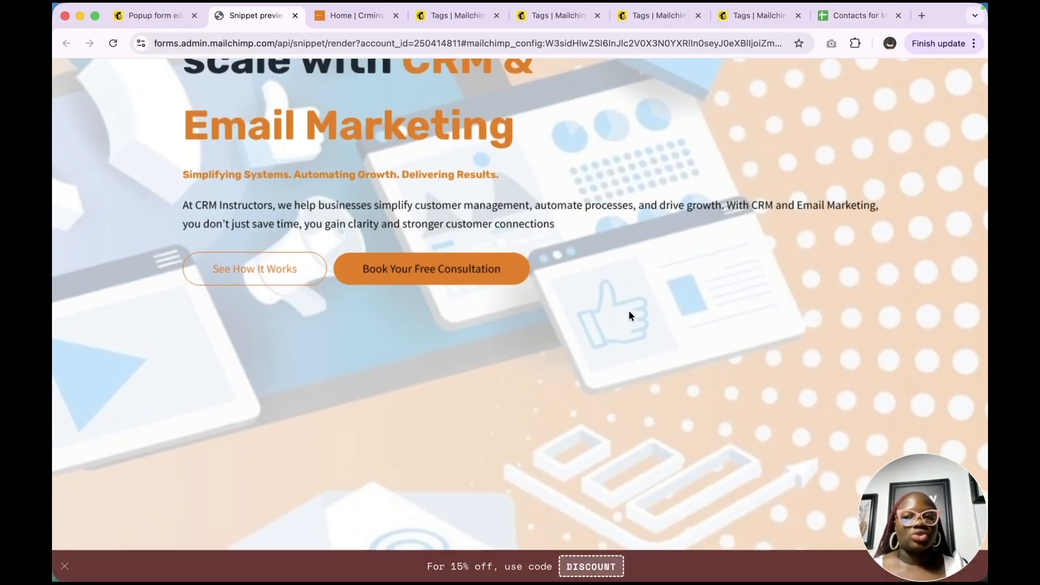
scroll(630, 316, down, 5)
scroll(629, 315, up, 5)
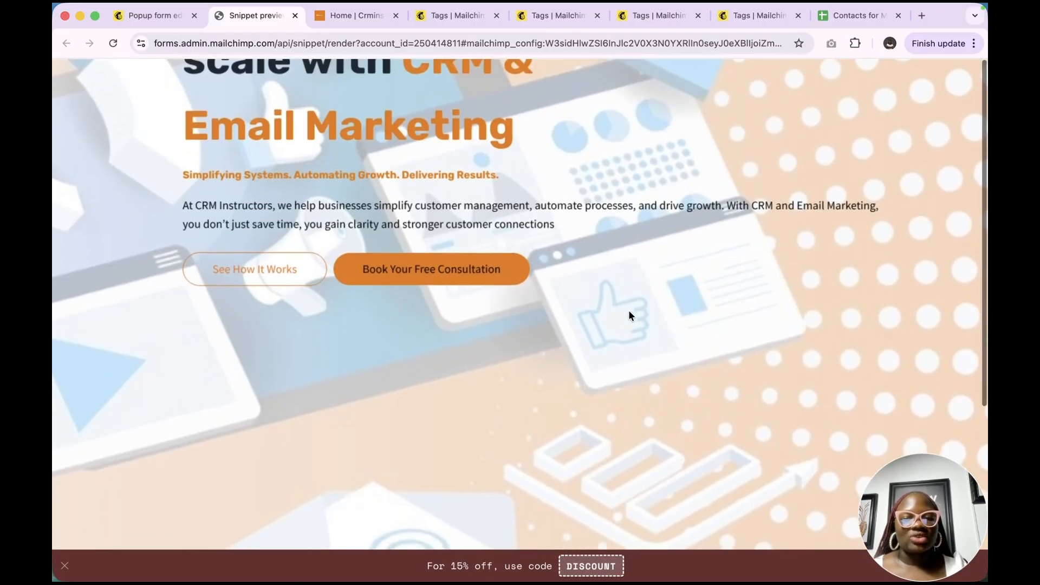
- Return to the popup form editor and open the Offer step's Follow-up at its CLAIM 15% OFF button
click(153, 22)
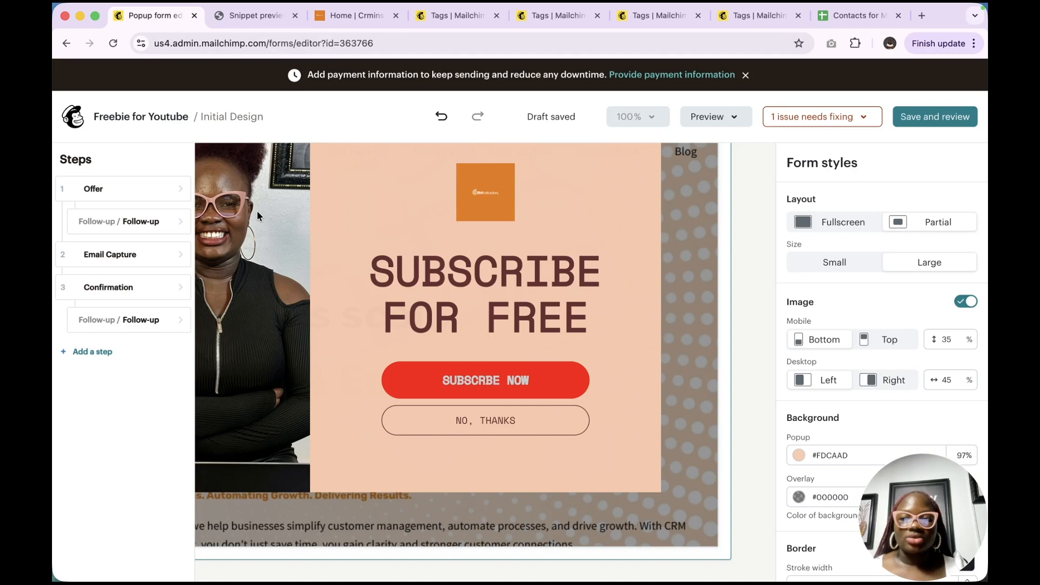
scroll(258, 216, left, 12)
click(101, 227)
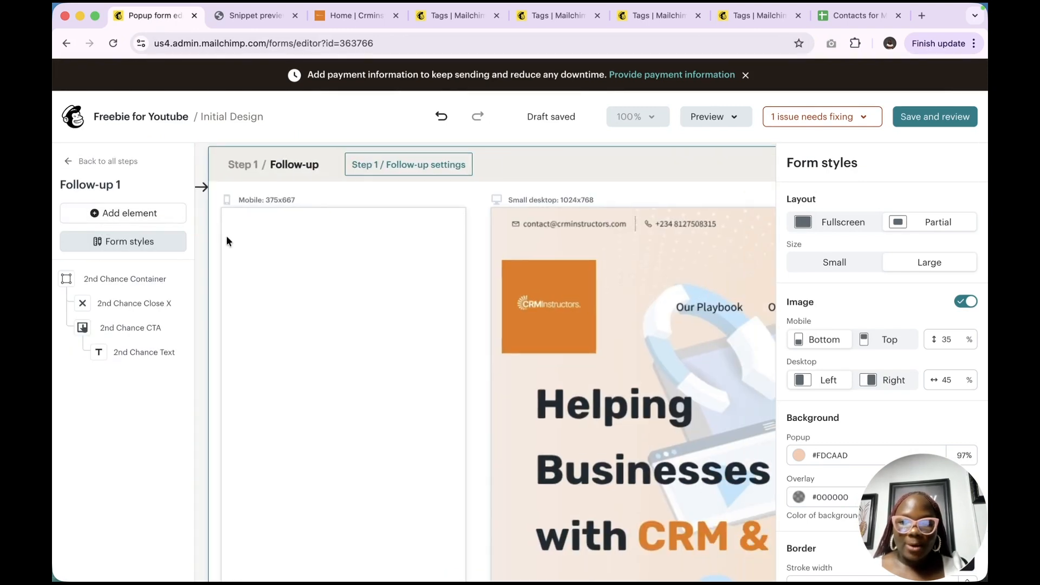
click(380, 165)
click(381, 166)
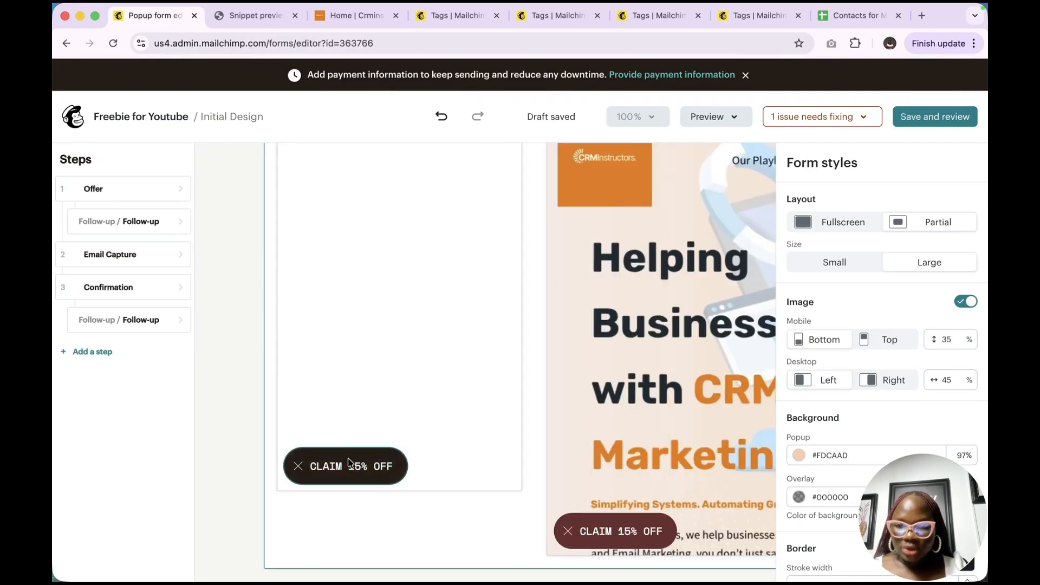
click(369, 470)
scroll(350, 538, down, 4)
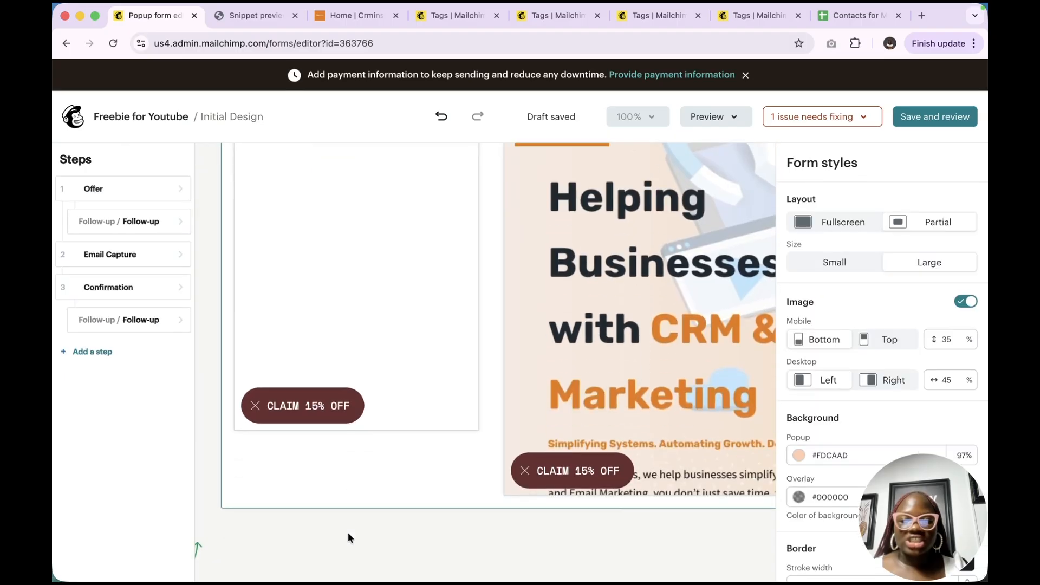
- Replace the CLAIM 15% OFF text on the Step 1 Follow-up desktop button with "SUBSCRIBE TO OUR YOUTUBE CHANNEL"
click(549, 470)
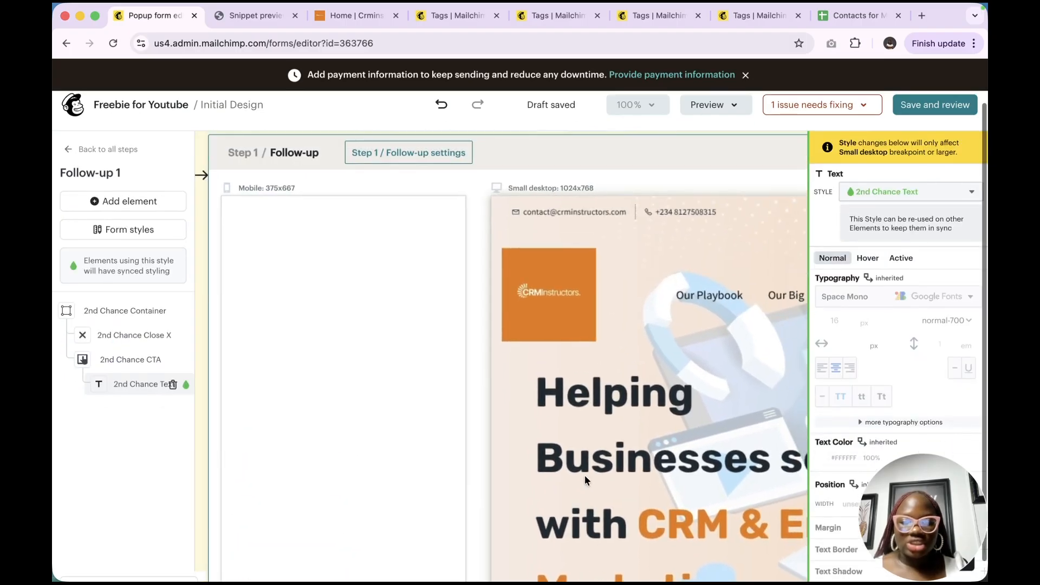
click(554, 461)
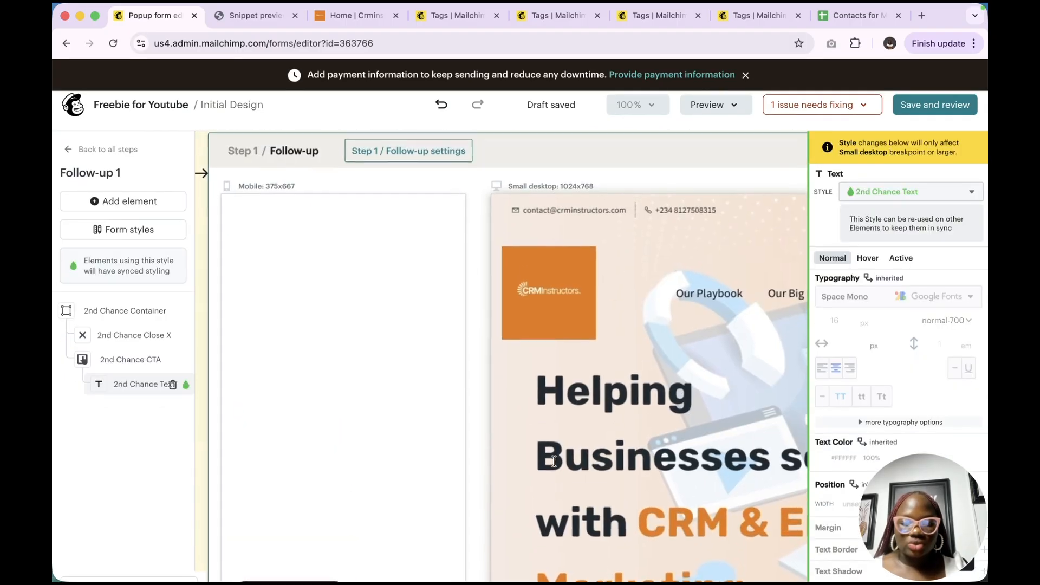
scroll(553, 441, down, 3)
click(530, 436)
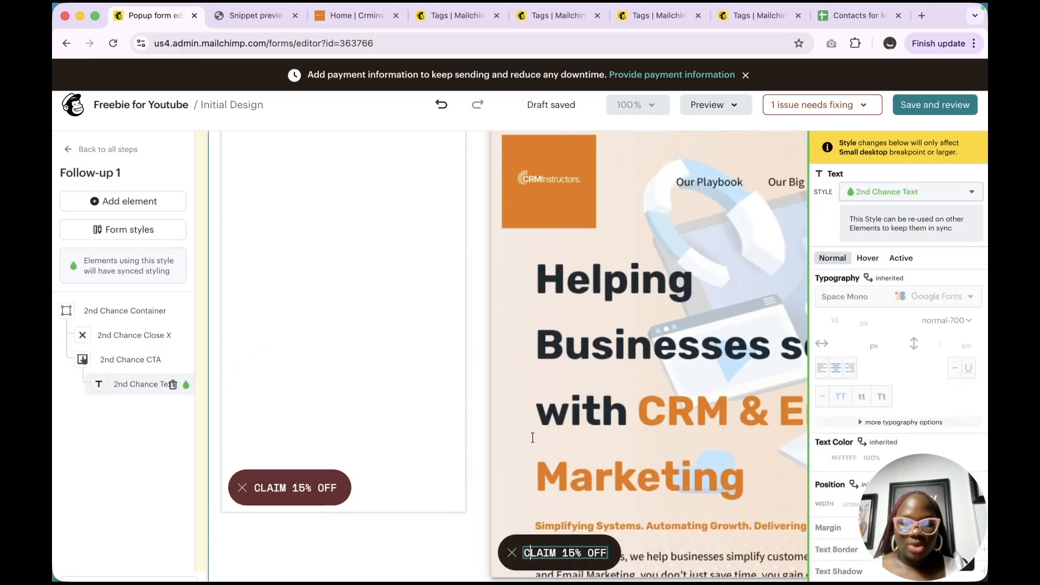
scroll(548, 463, down, 5)
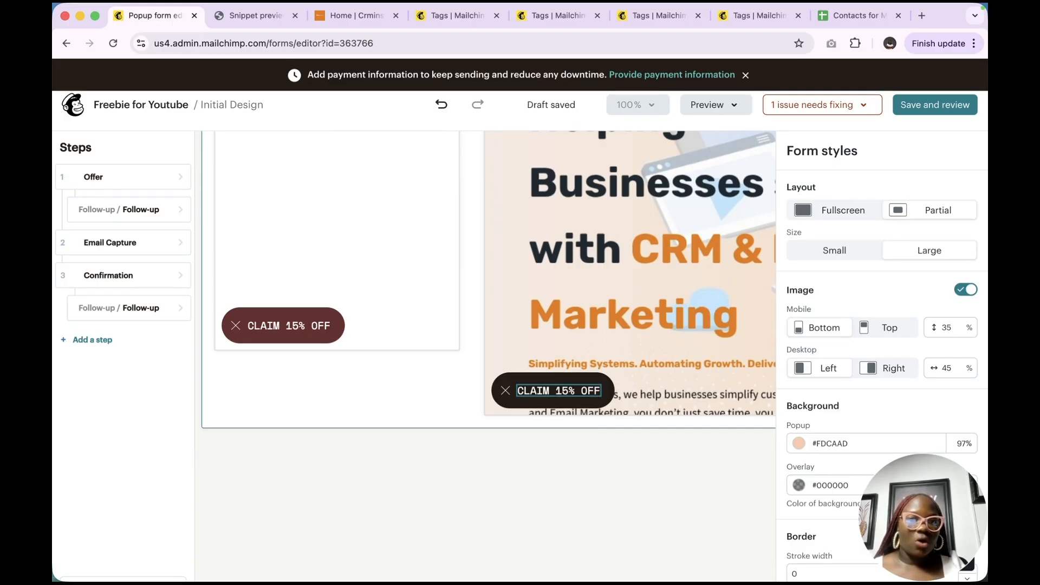
key(BackSpace)
key(BackSpace)
key(BackSpace)
key(BackSpace)
key(BackSpace)
key(BackSpace)
key(BackSpace)
key(BackSpace)
key(BackSpace)
key(BackSpace)
key(BackSpace)
key(BackSpace)
key(BackSpace)
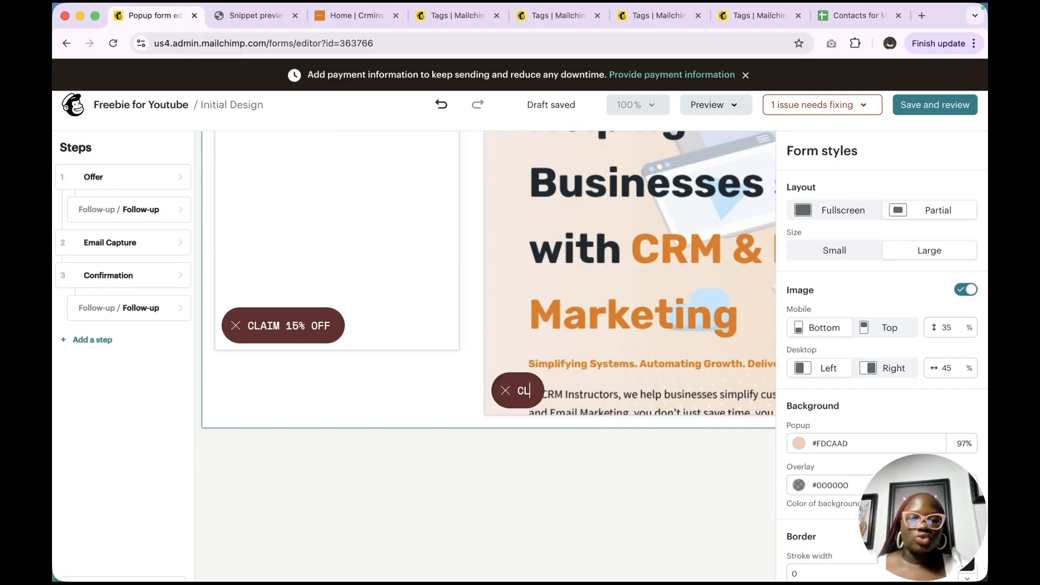
text(SUBSCRIBE TO OUR YOUTUBE CHANNEL)
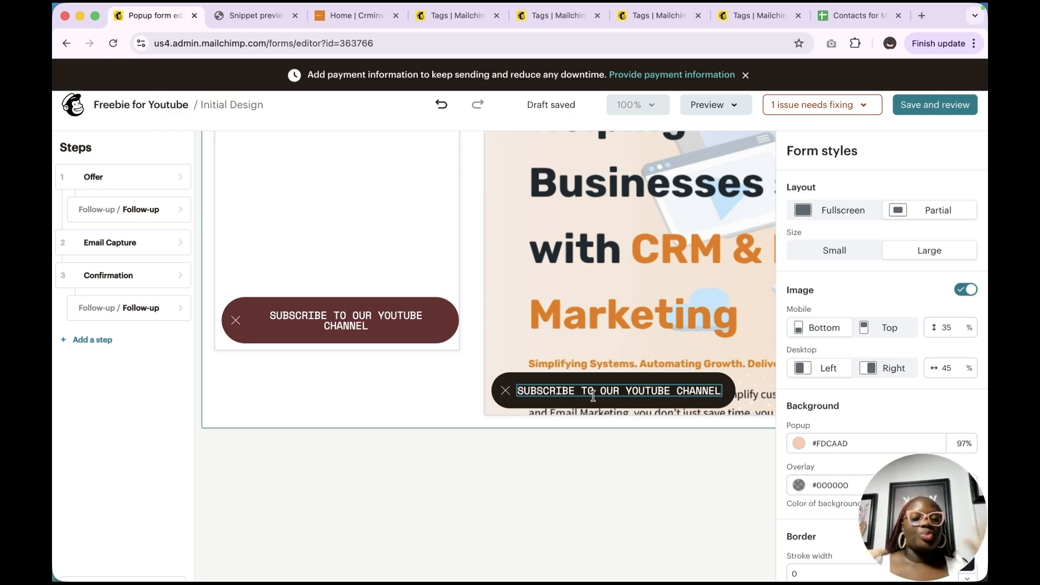
- Set the desktop fill of the Step 1 Follow-up's subscribe button to #171717
click(722, 400)
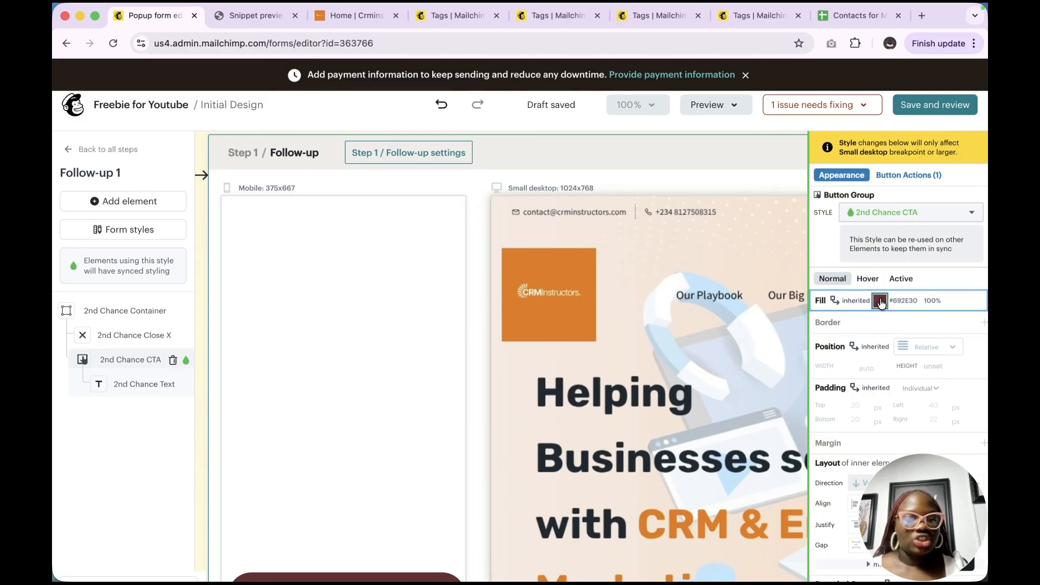
click(879, 301)
drag(710, 291, 635, 331)
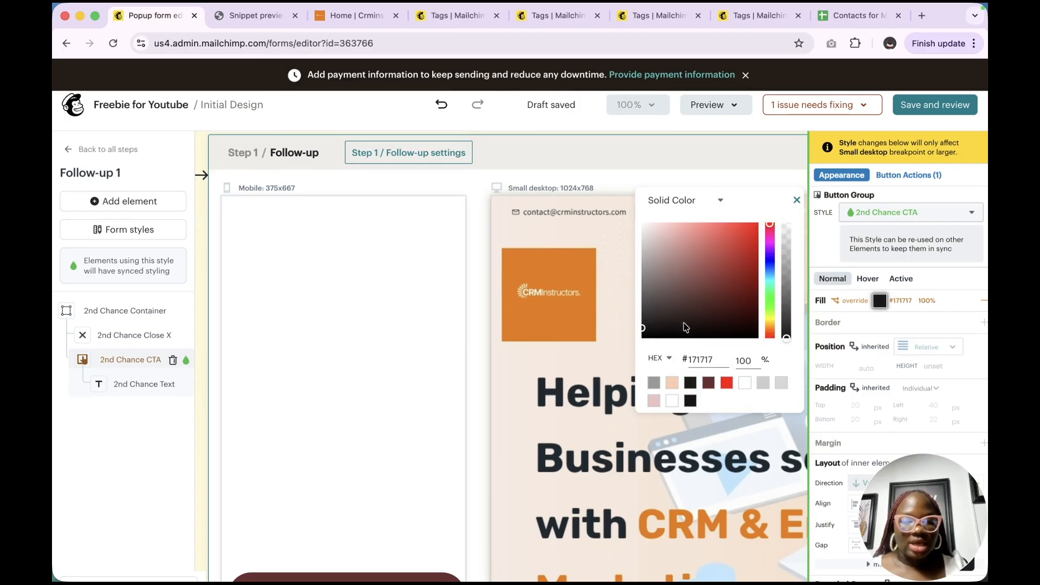
click(400, 403)
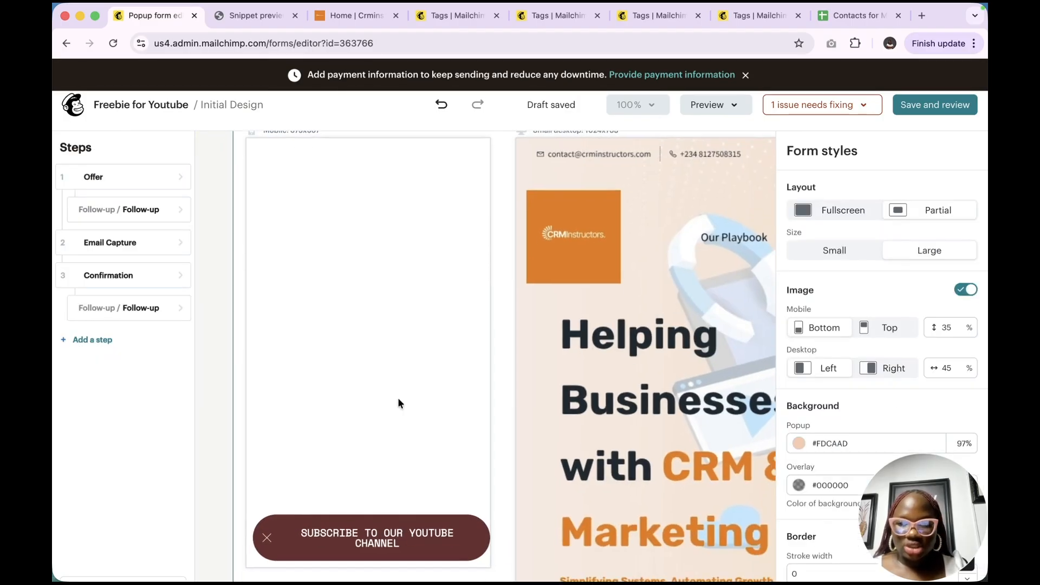
- Set the mobile fill of the Step 1 Follow-up's subscribe button to red and view its button actions
click(484, 548)
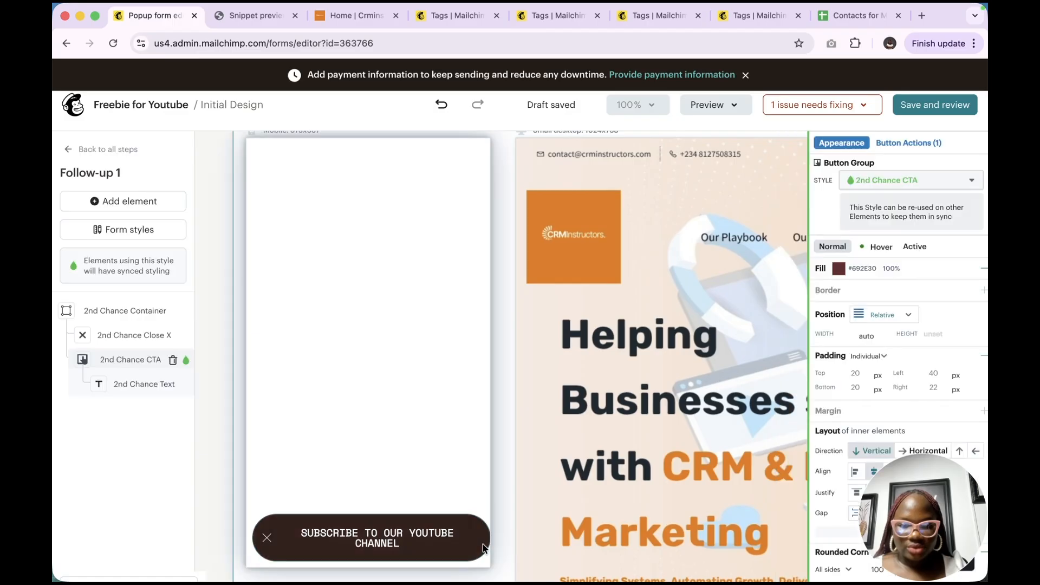
click(839, 269)
mouse_move(705, 280)
mouse_down()
mouse_move(642, 303)
mouse_move(688, 248)
mouse_move(758, 195)
mouse_move(741, 206)
mouse_up()
click(912, 144)
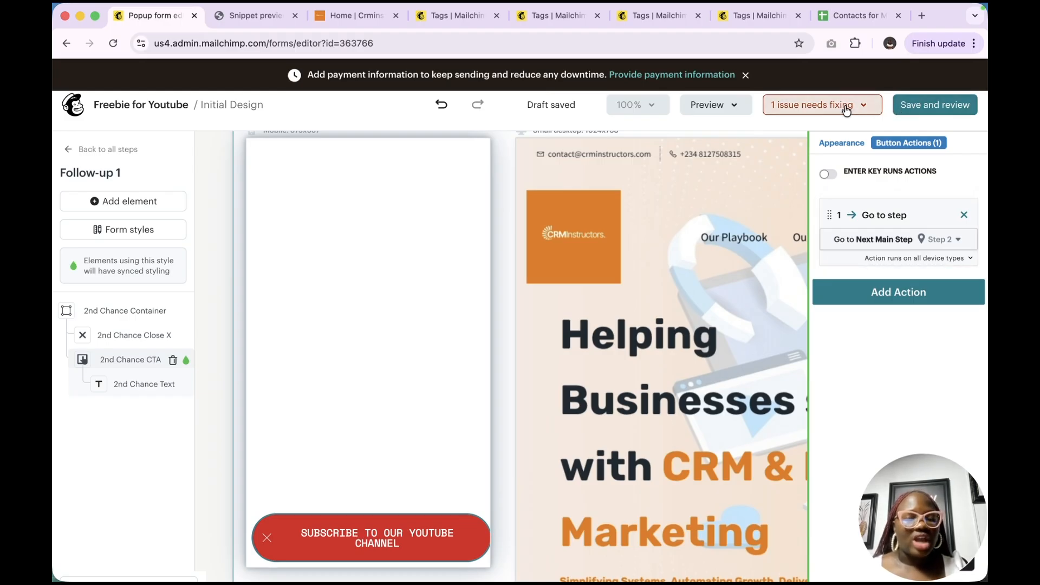
- Open the missing discount code issue and delete the Discount Code element from the Step 3 Follow-up
click(815, 109)
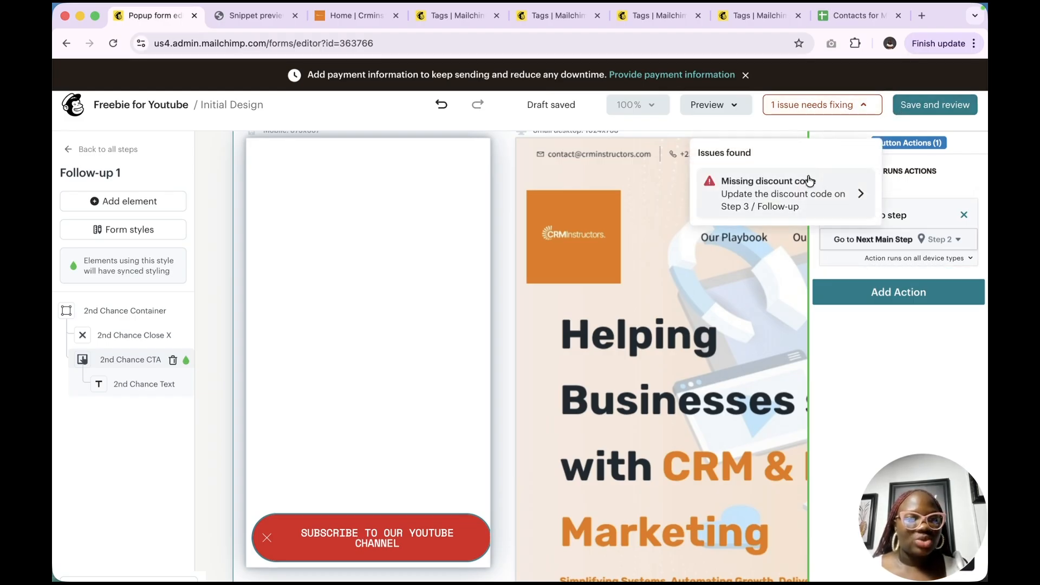
click(818, 203)
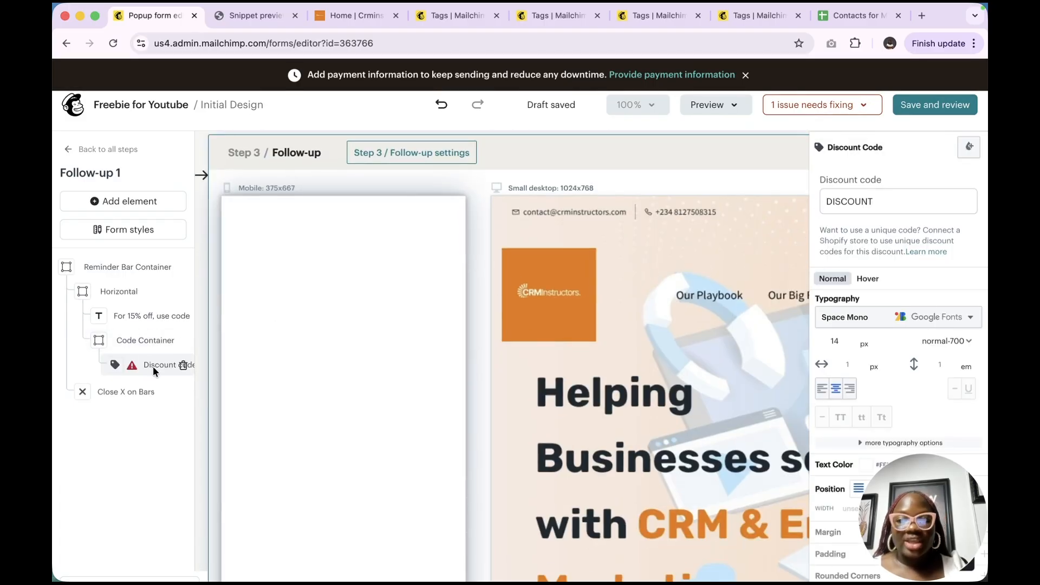
click(182, 366)
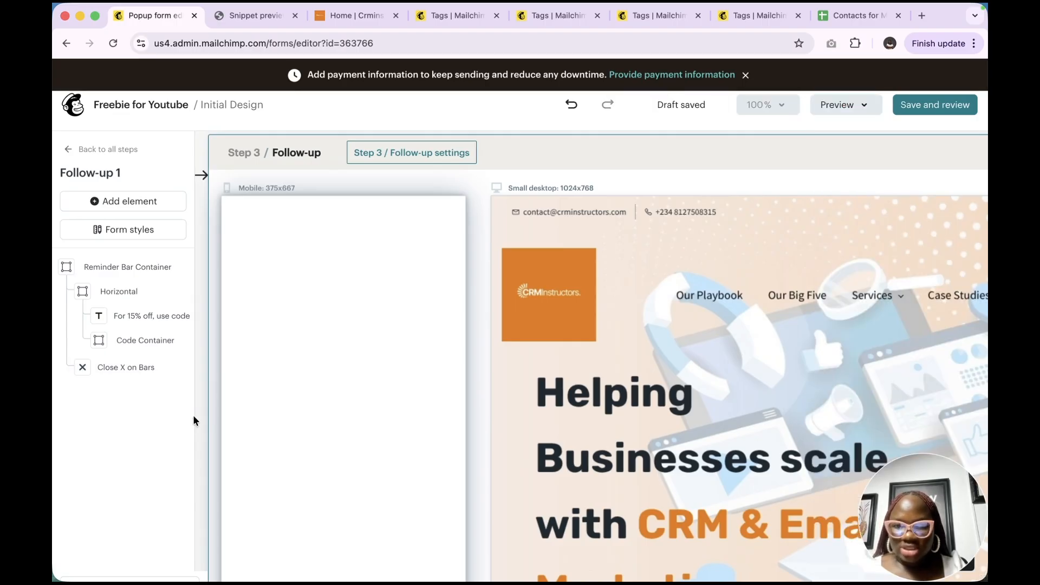
- Remove the Code Container from the Step 3 Follow-up bar and replace its discount text with "Subscribe to our youtube channel"
scroll(508, 473, down, 10)
scroll(509, 474, up, 3)
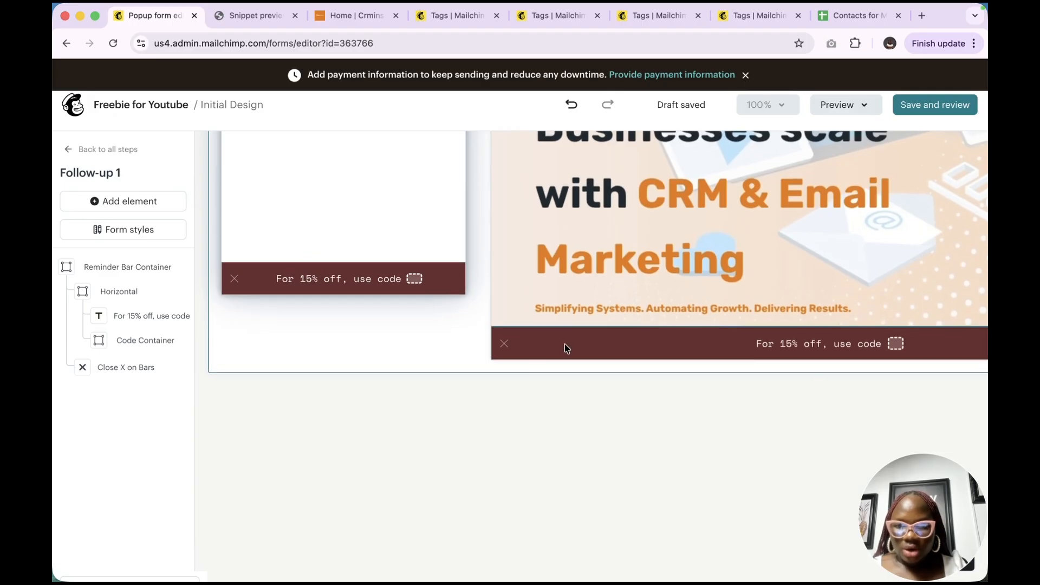
click(565, 343)
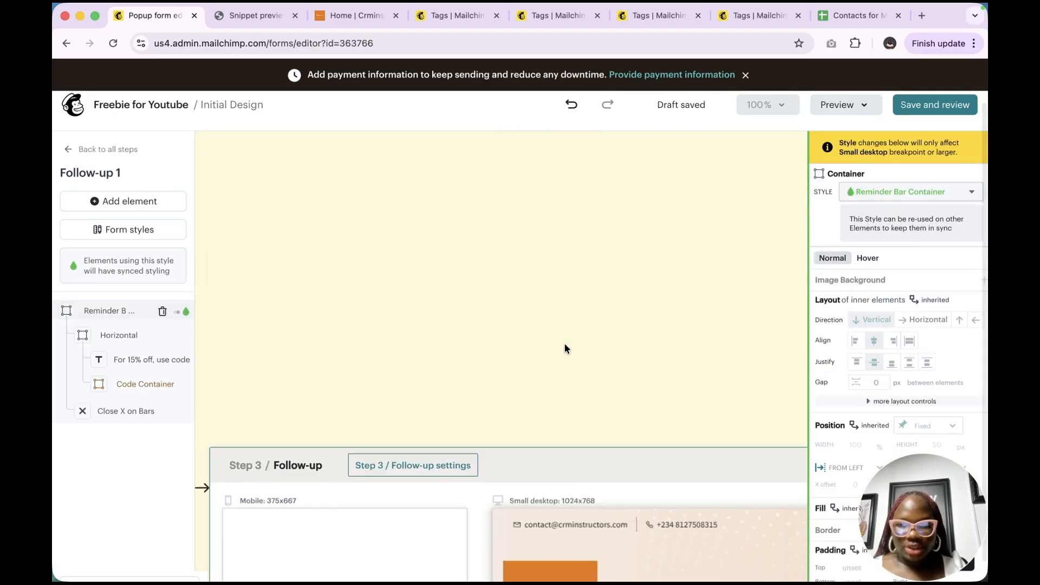
click(377, 355)
double_click(375, 354)
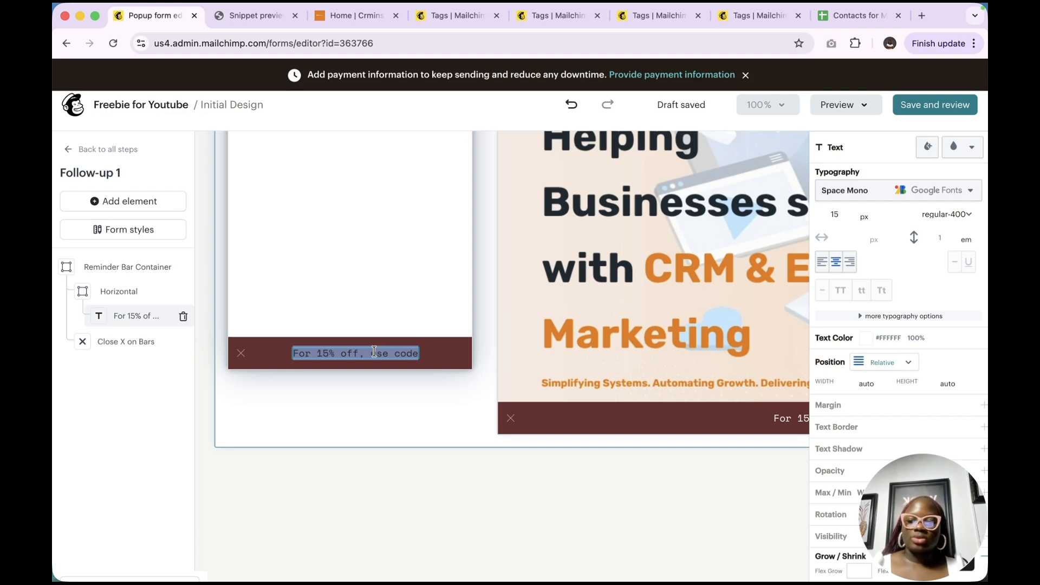
text(Subs)
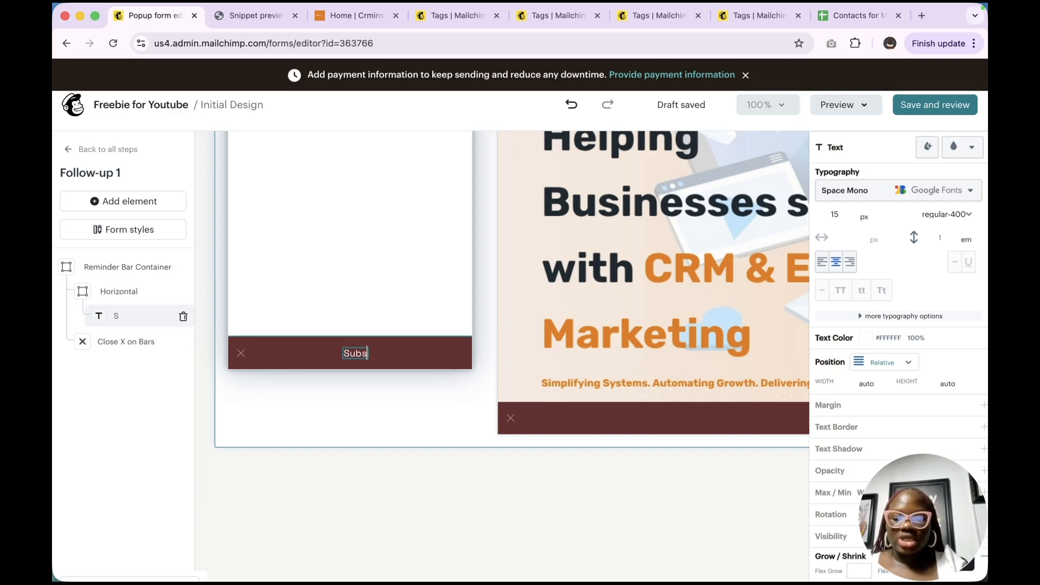
text(cribe to our youtube channel)
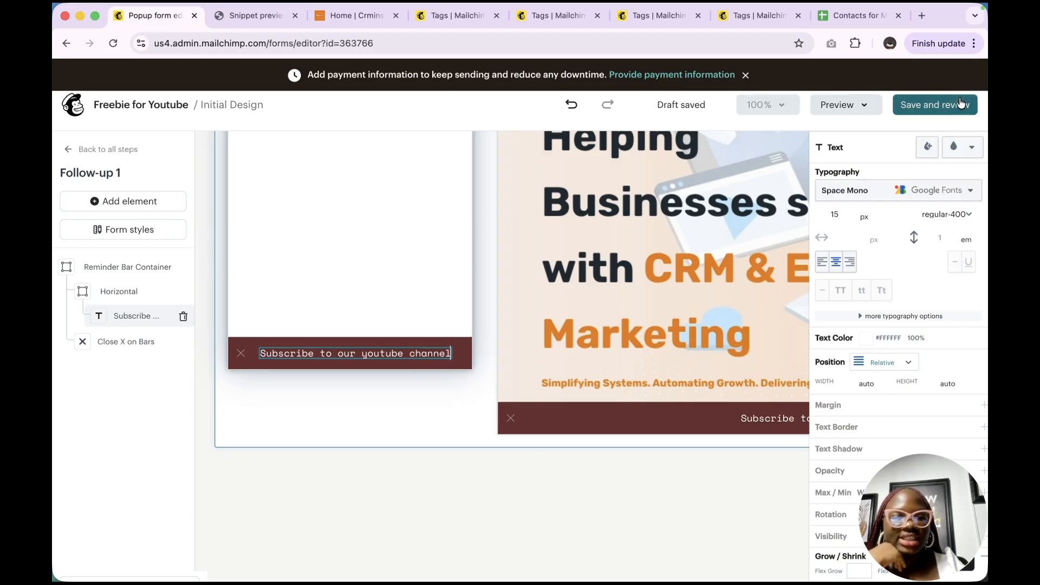
- Save the popup form for review and open its site settings for editing
click(947, 107)
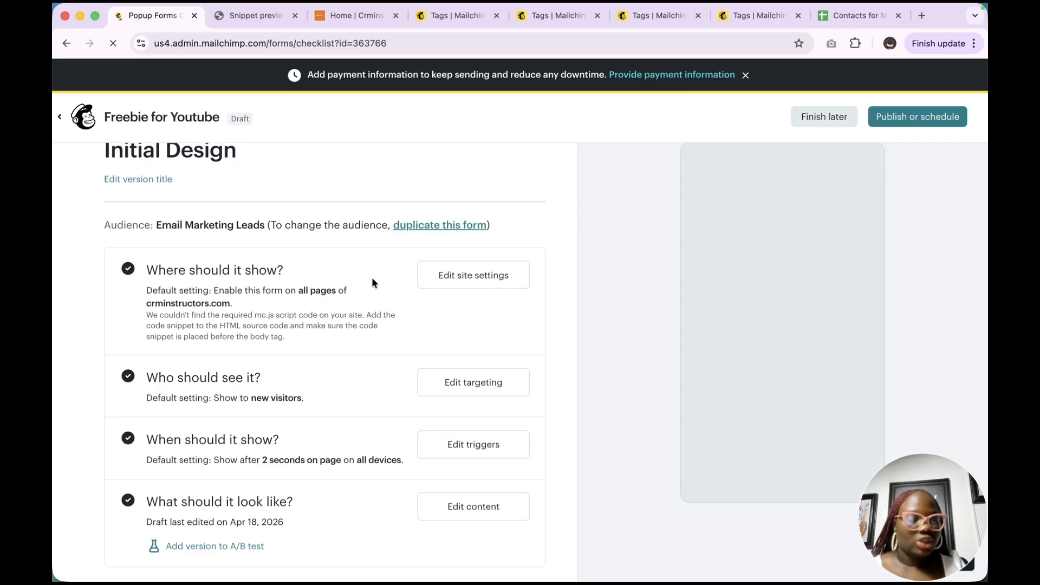
click(491, 280)
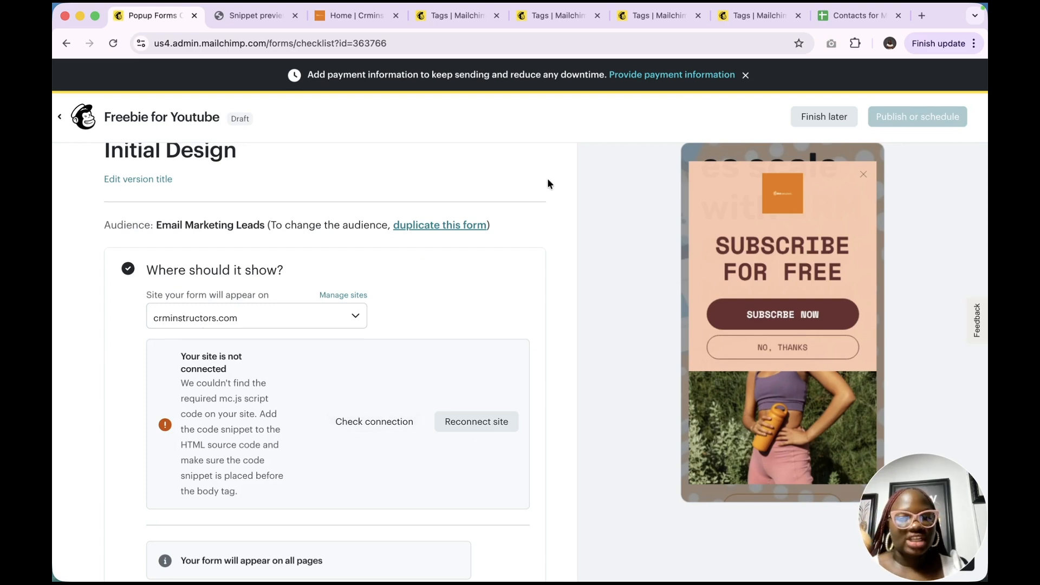
mouse_move(849, 16)
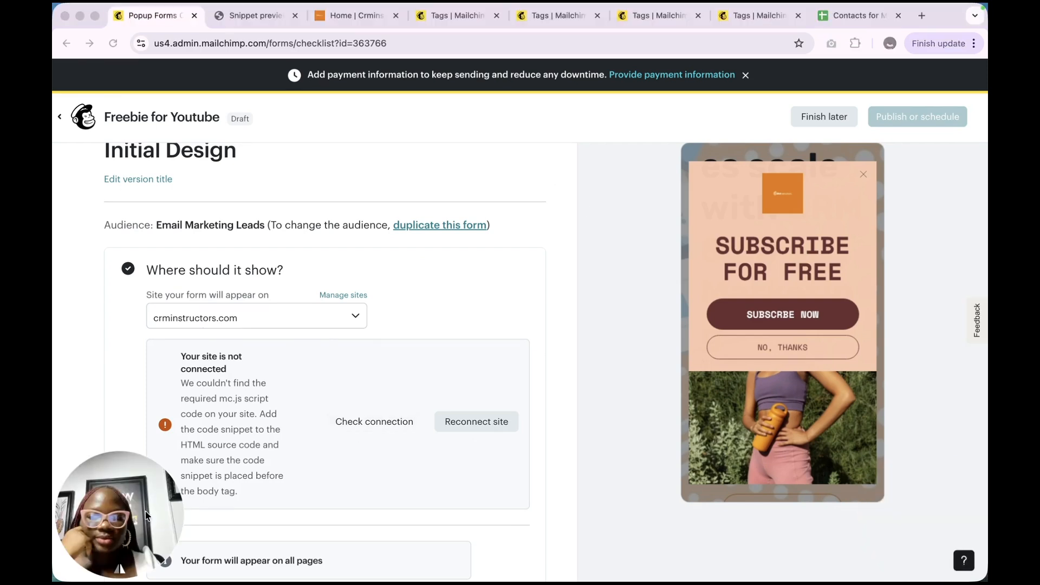
drag(97, 510, 901, 466)
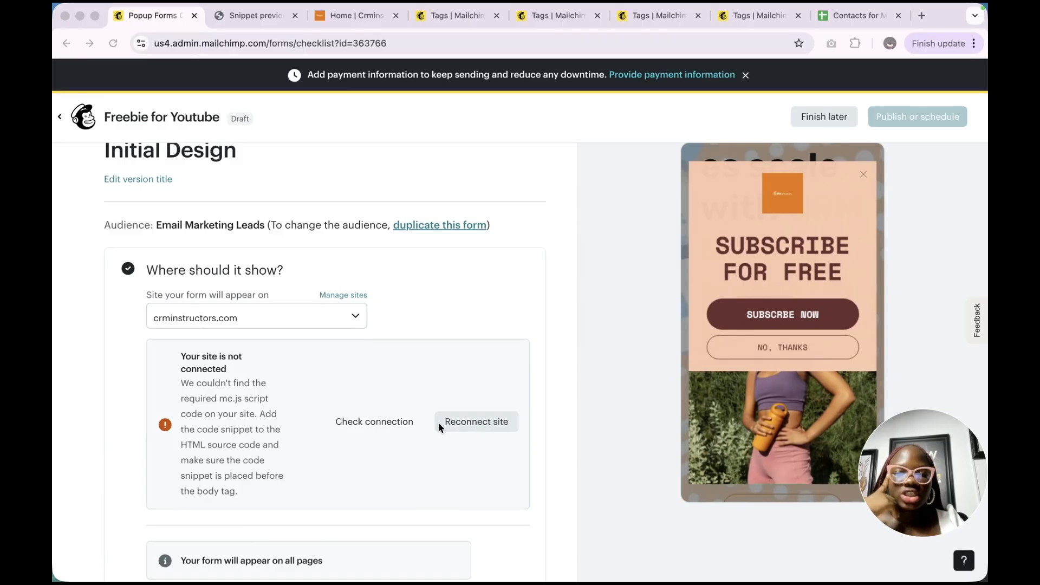
- View the manual connection instructions for crminstructors.com and recheck the site's connection
click(471, 422)
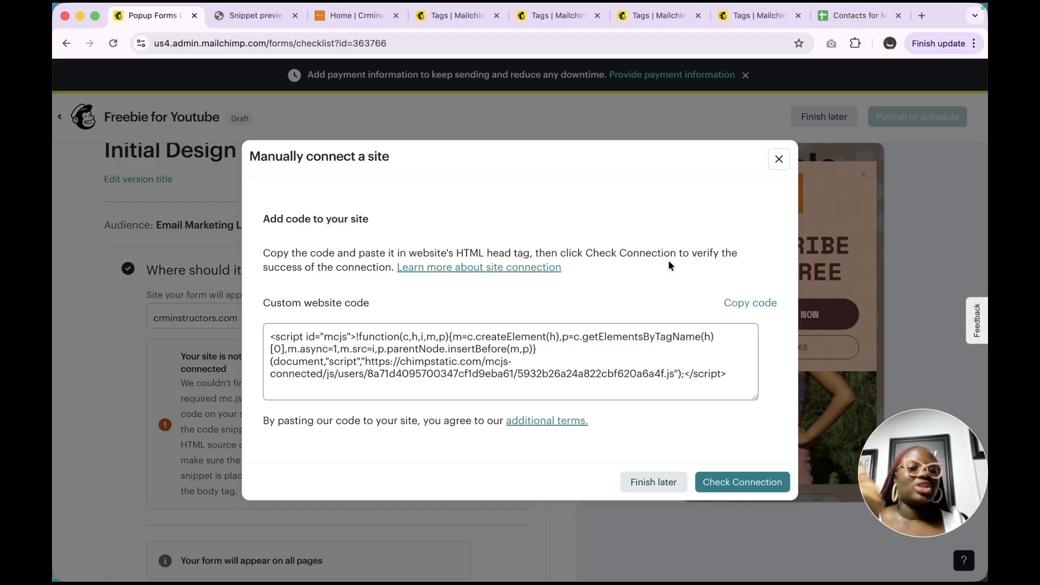
click(779, 158)
click(378, 424)
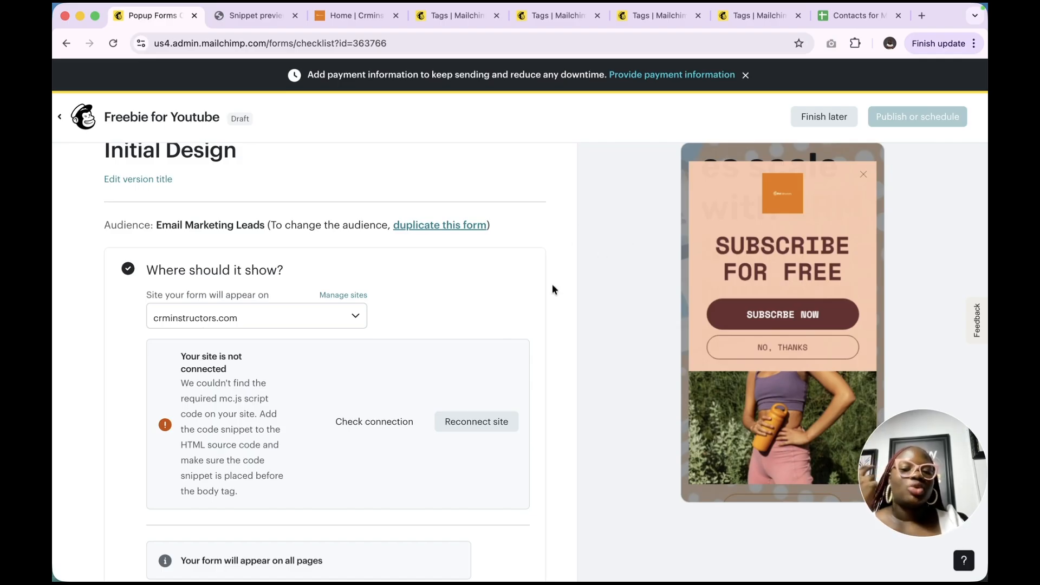
click(317, 330)
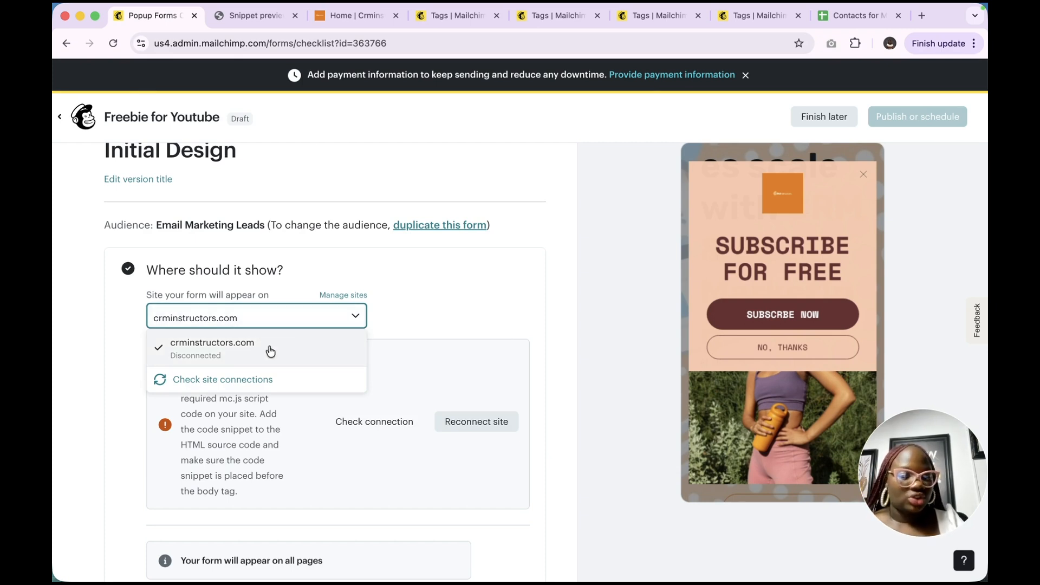
click(234, 381)
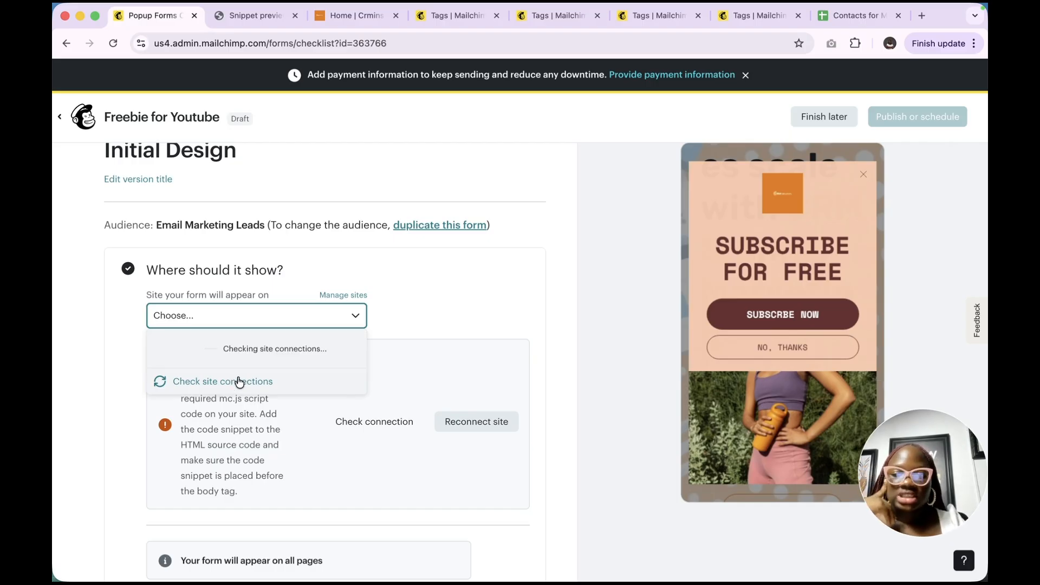
click(233, 440)
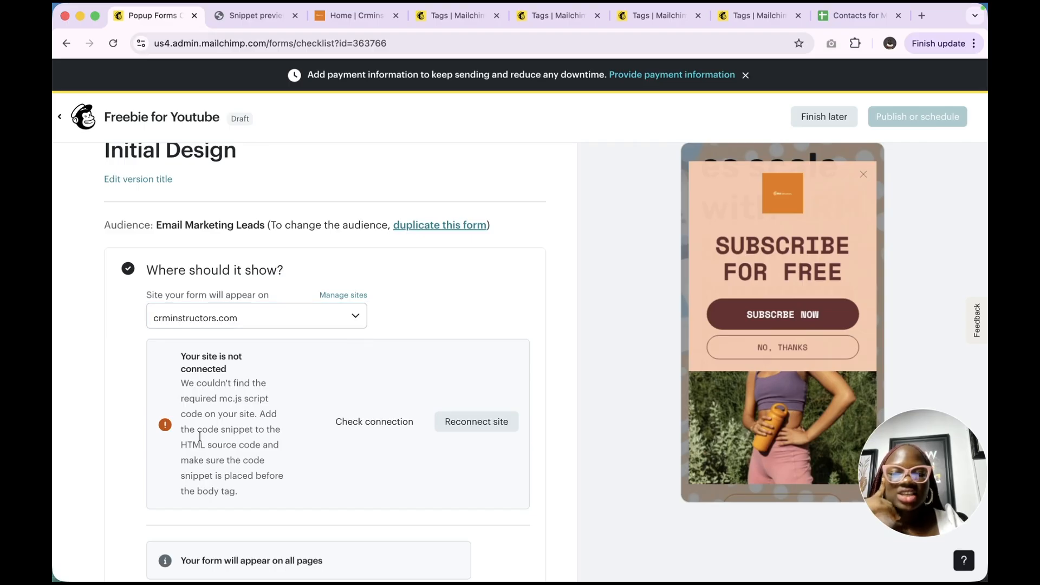
- Reopen the manual site connection instructions and copy the custom website code
scroll(231, 429, down, 2)
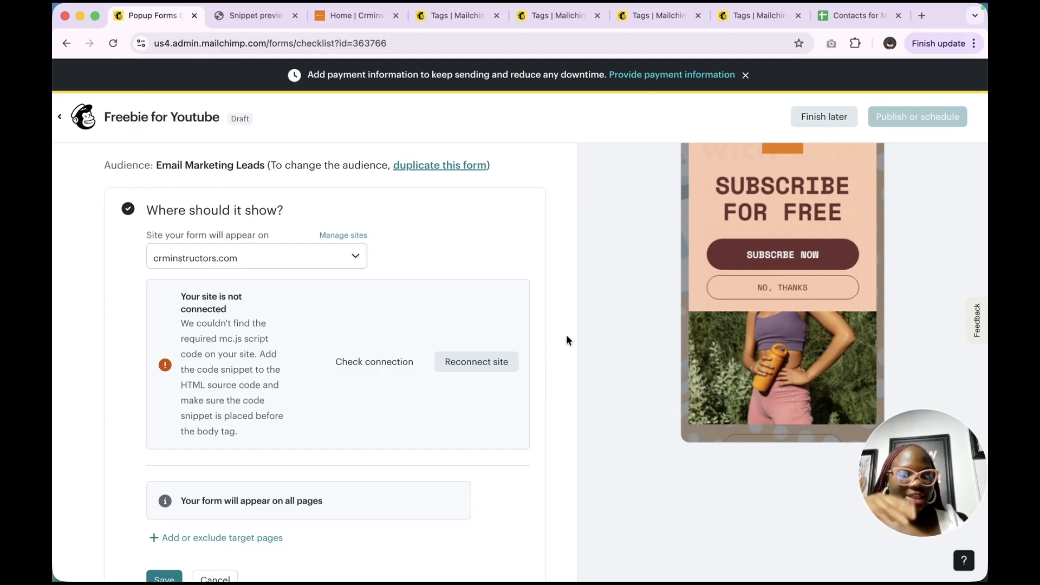
click(477, 362)
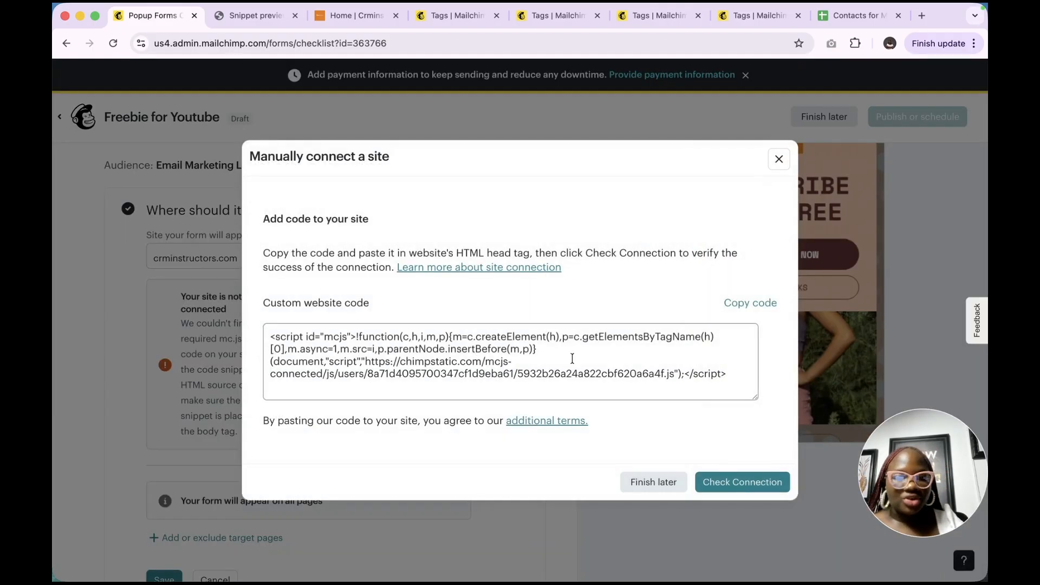
click(750, 303)
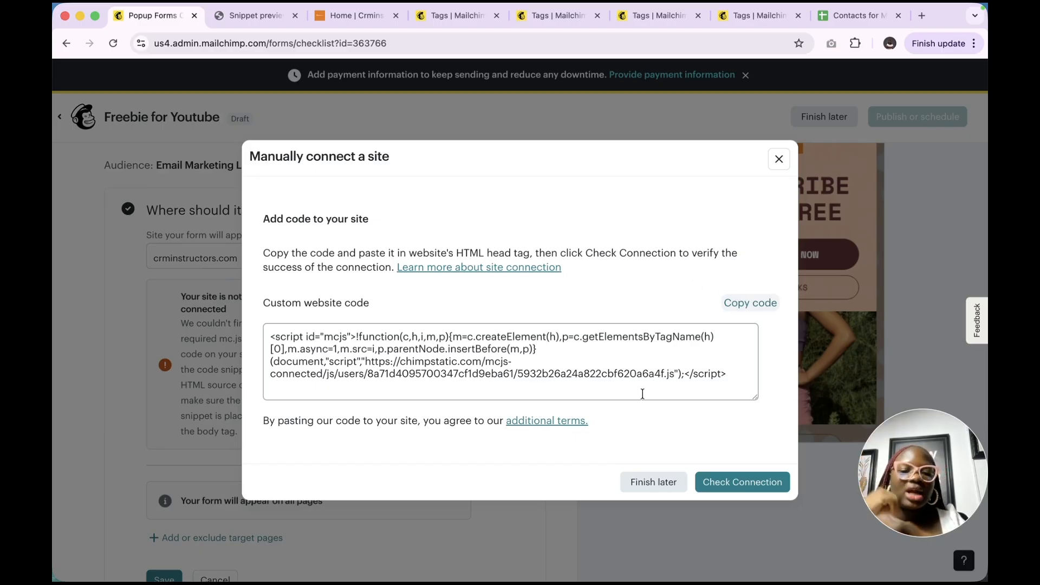
click(753, 305)
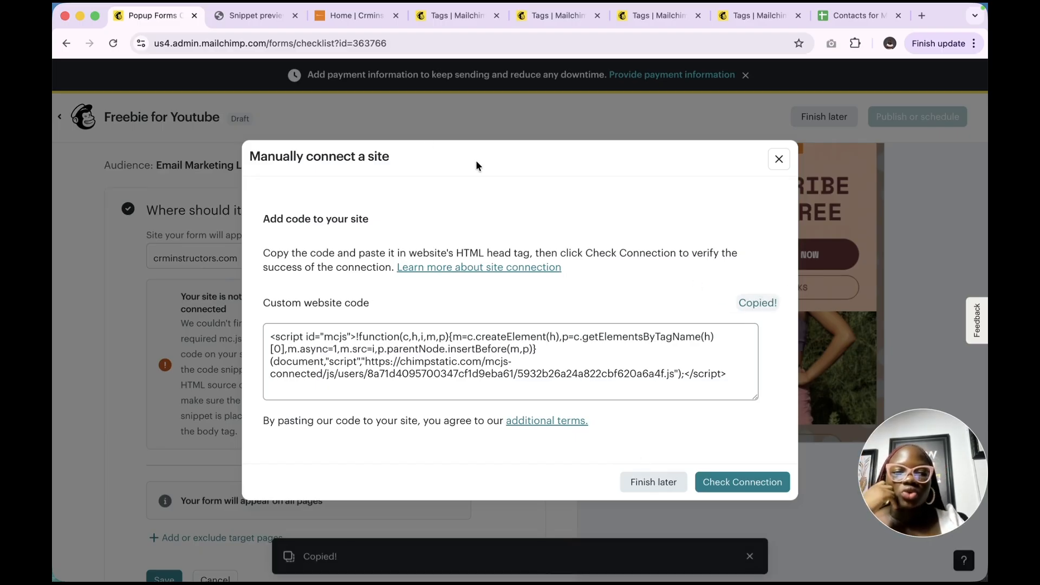
- Switch to the Zoho Sites builder, paste the copied Mailchimp script into the site-wide header code and save it
click(80, 16)
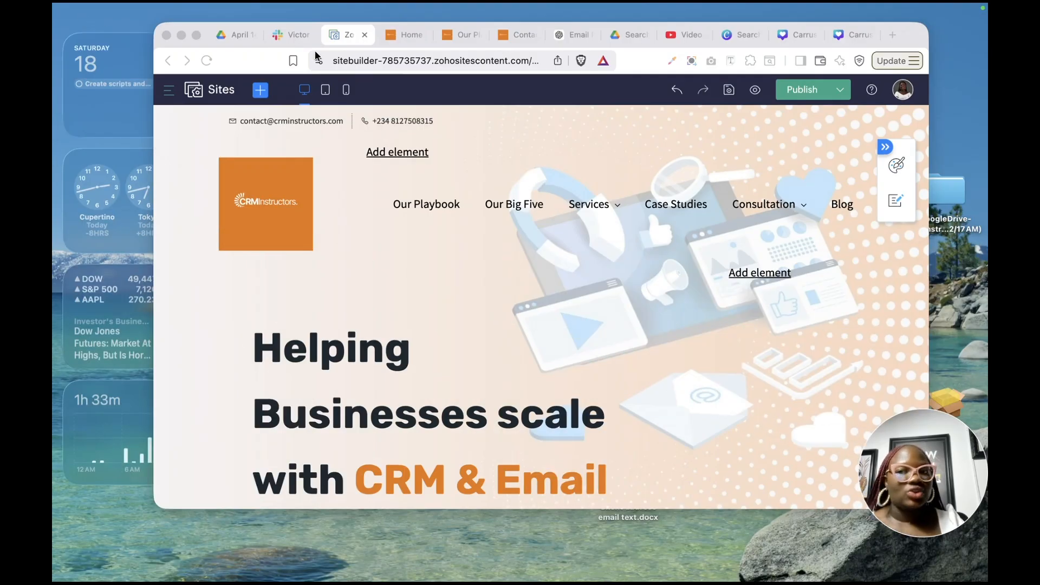
click(196, 35)
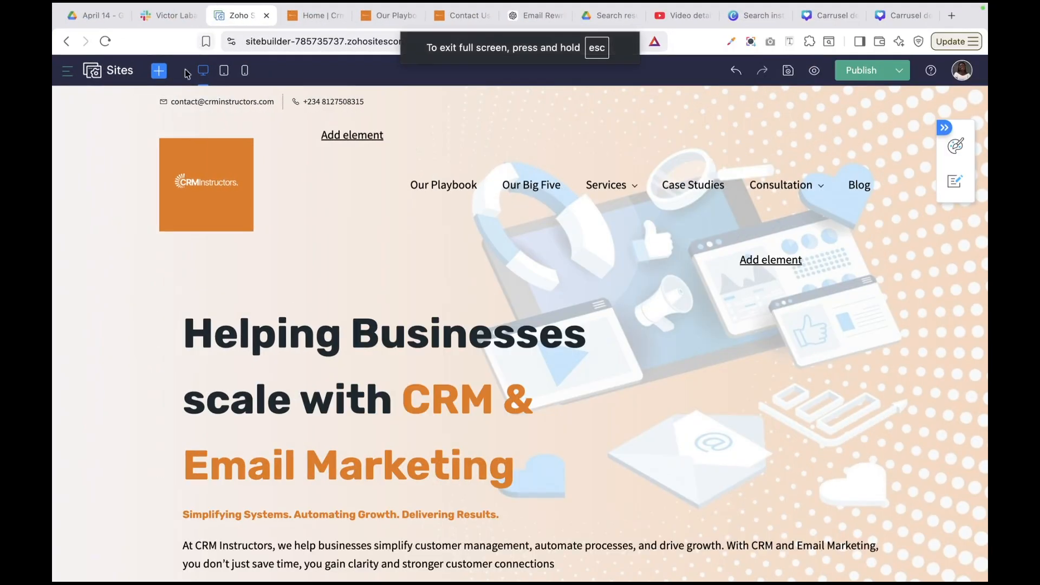
click(67, 71)
mouse_move(99, 281)
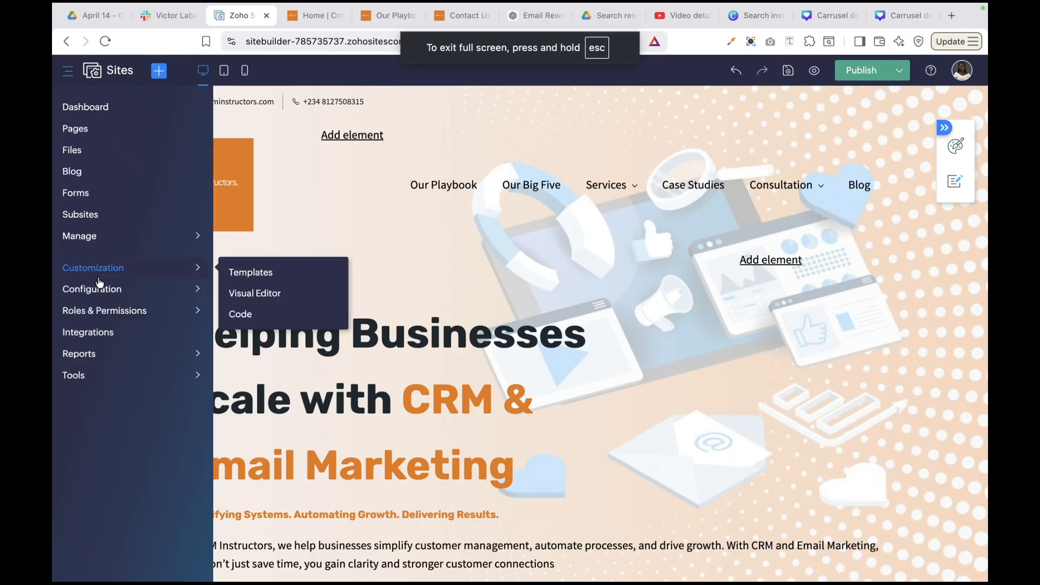
click(237, 317)
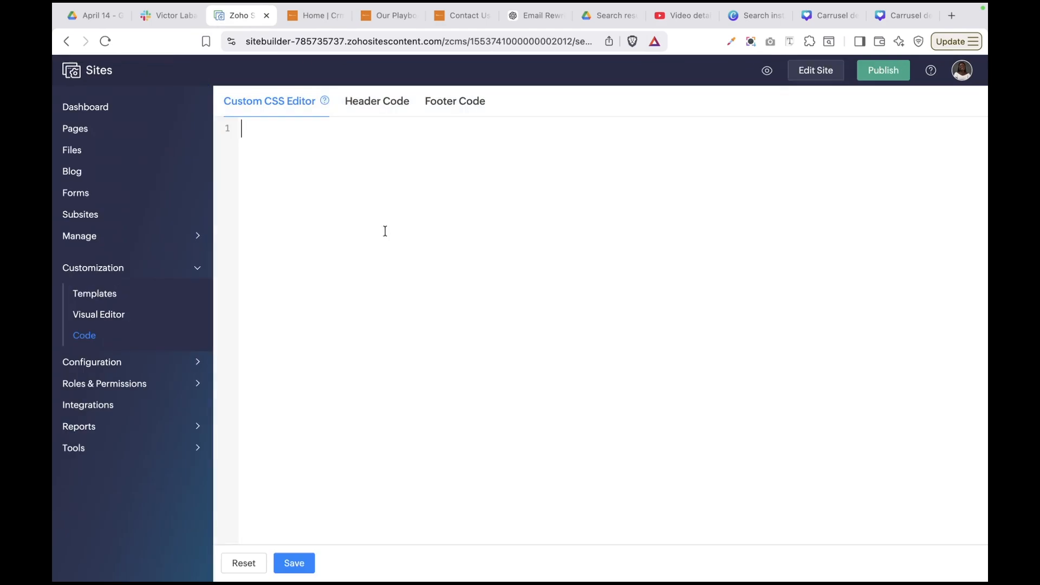
click(382, 104)
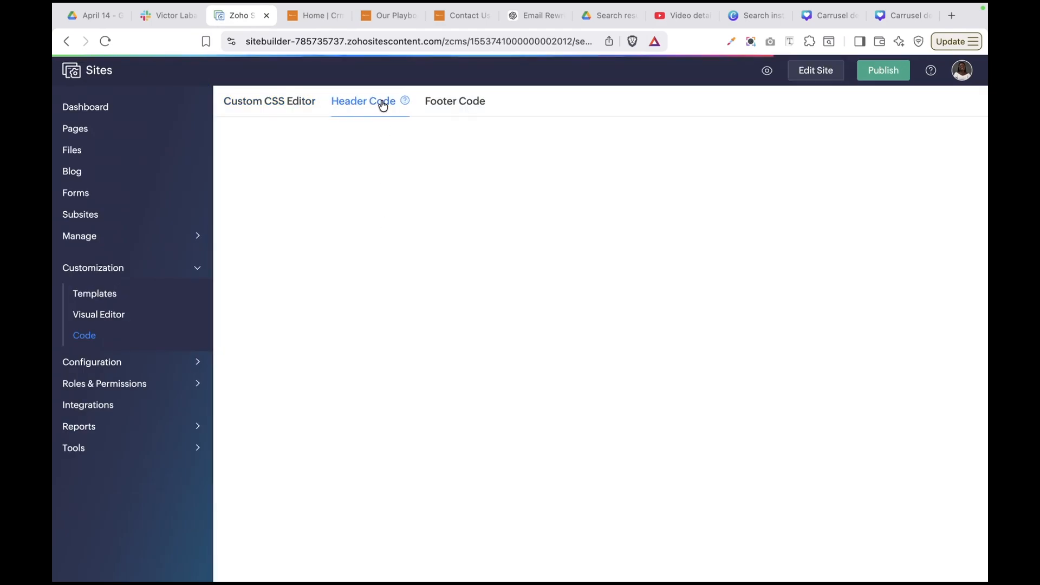
key(super+v)
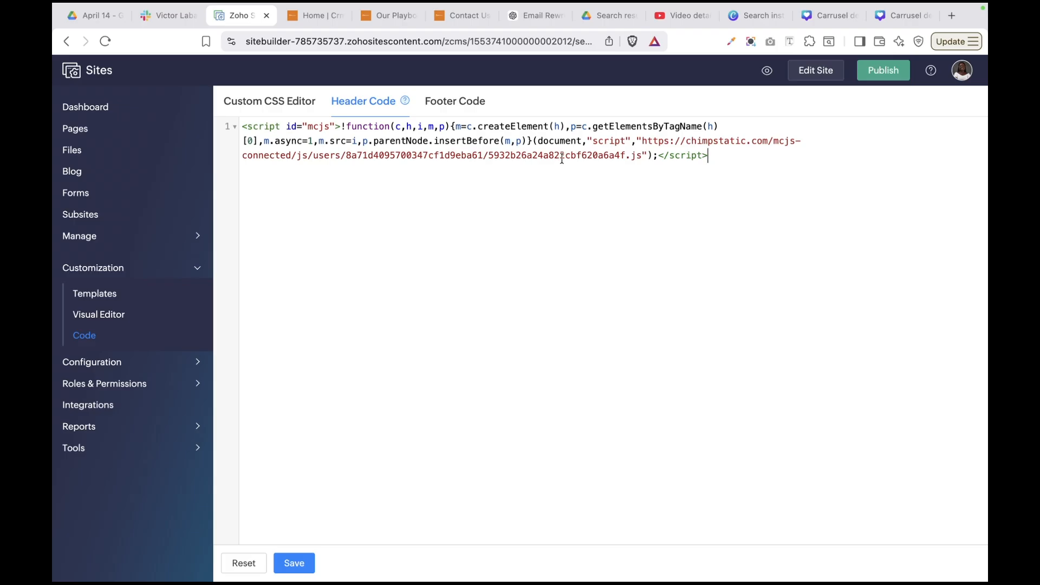
click(297, 566)
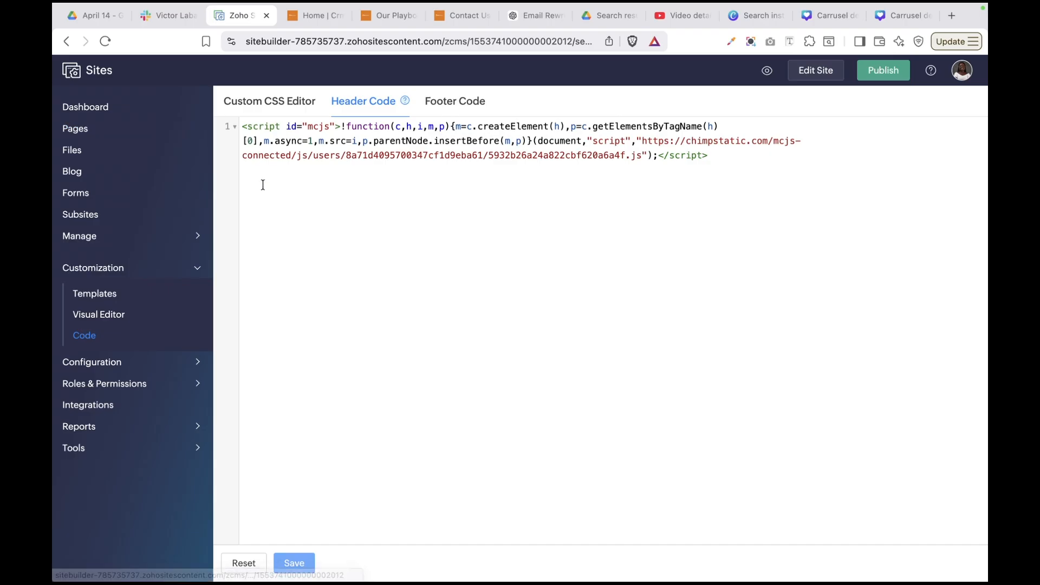
- Switch back to Mailchimp and close the manual site connection instructions
mouse_move(86, 14)
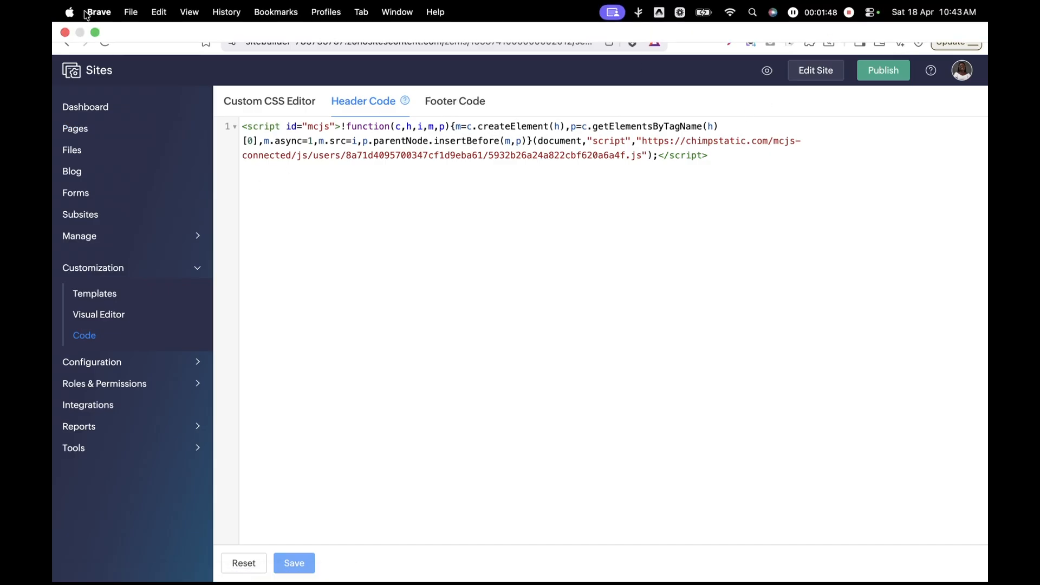
click(95, 33)
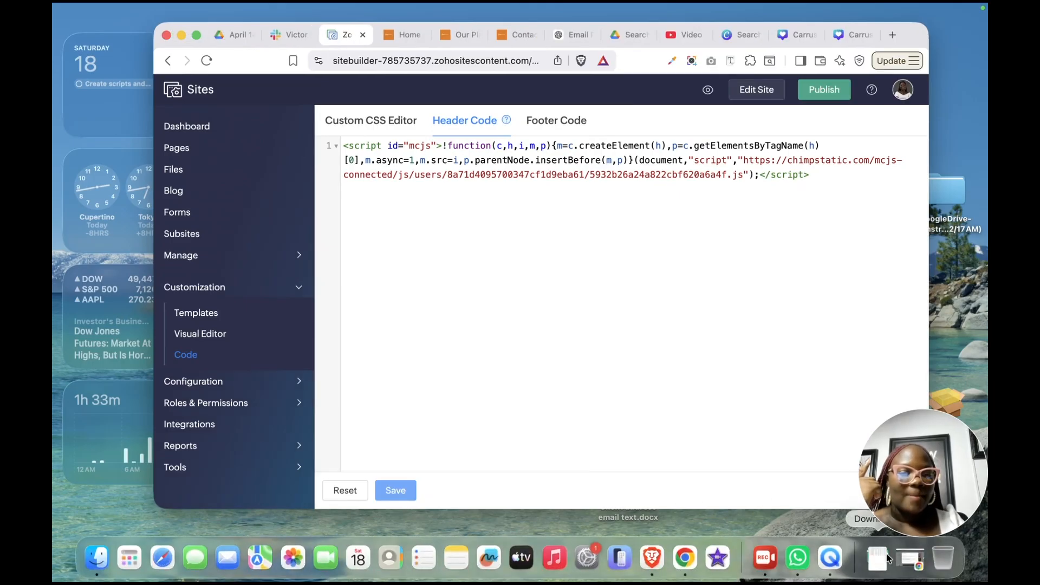
click(943, 561)
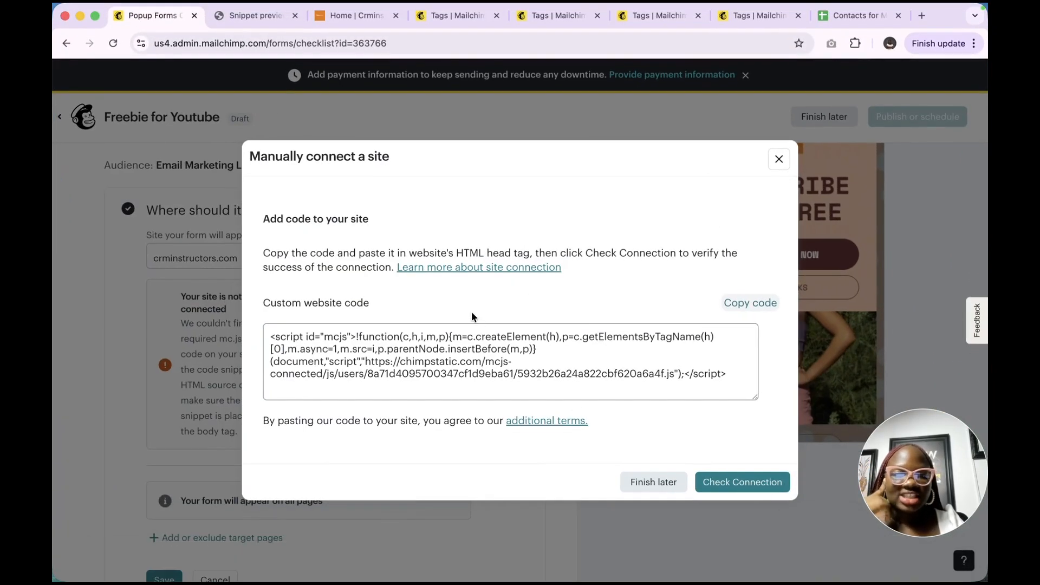
click(779, 160)
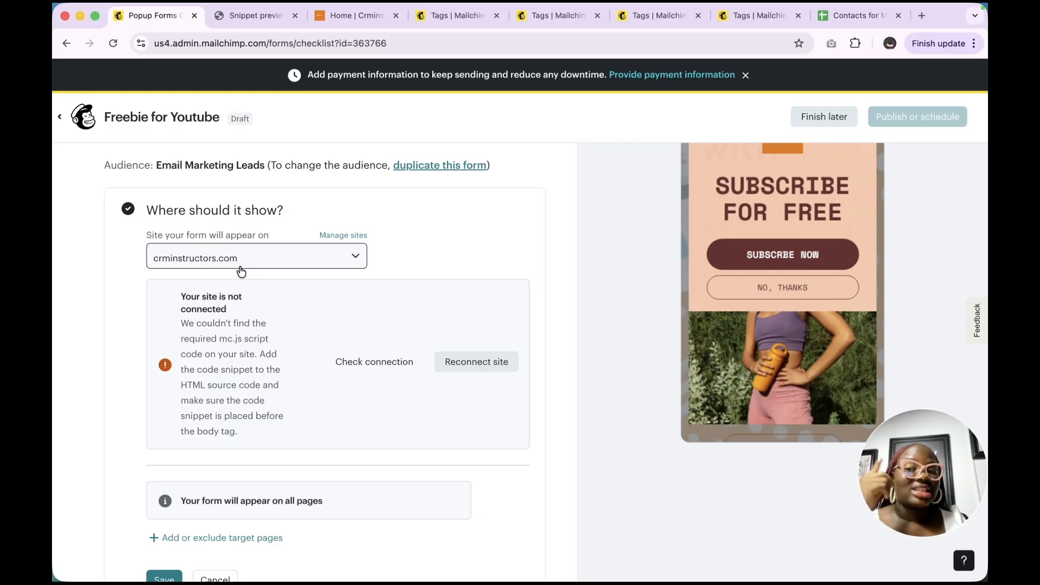
- Switch to the Zoho Sites builder and open the page info of the Home page last modified Apr 18, 2026
click(79, 16)
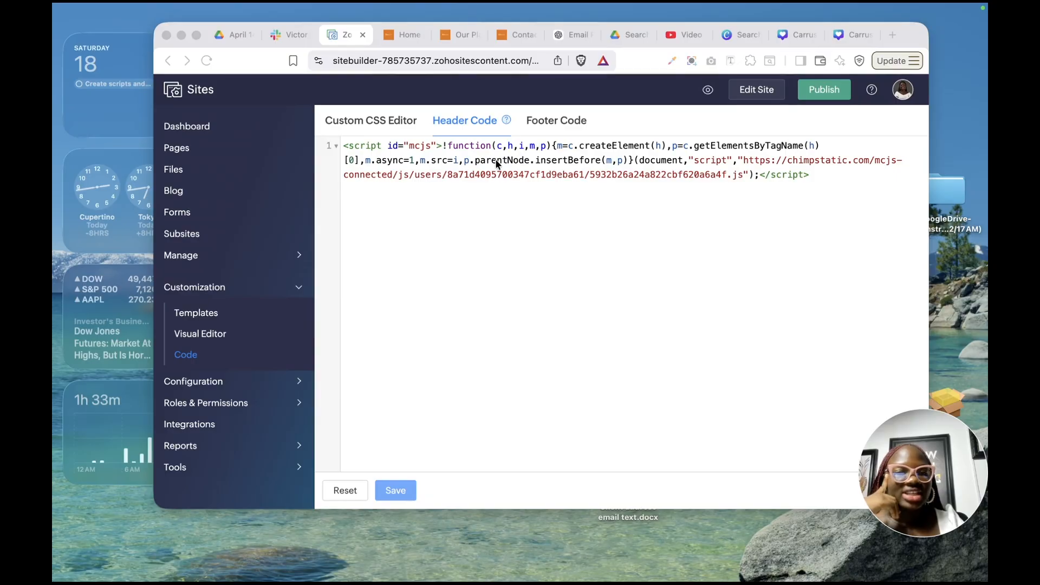
click(178, 147)
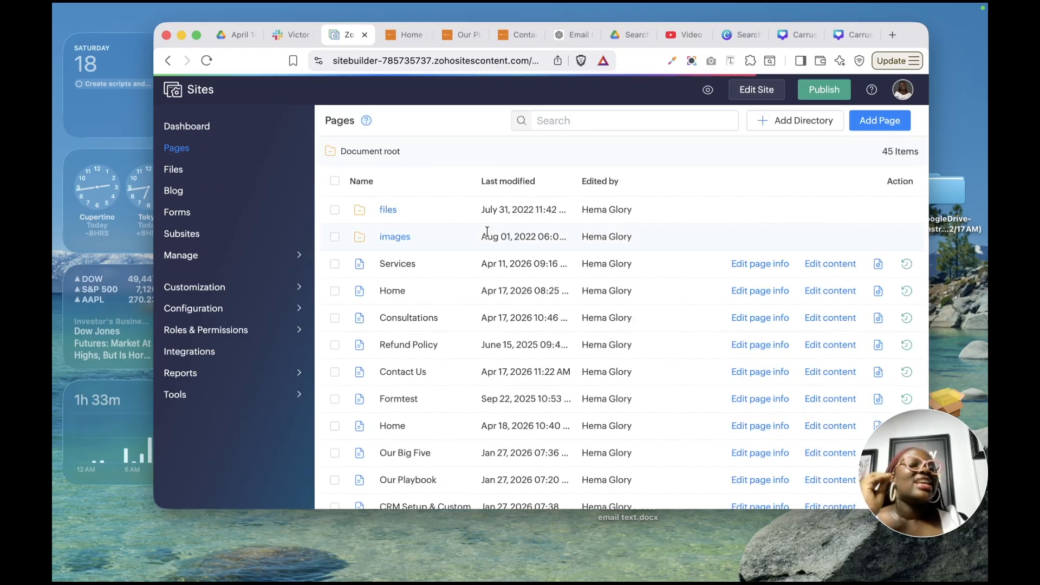
scroll(607, 345, down, 2)
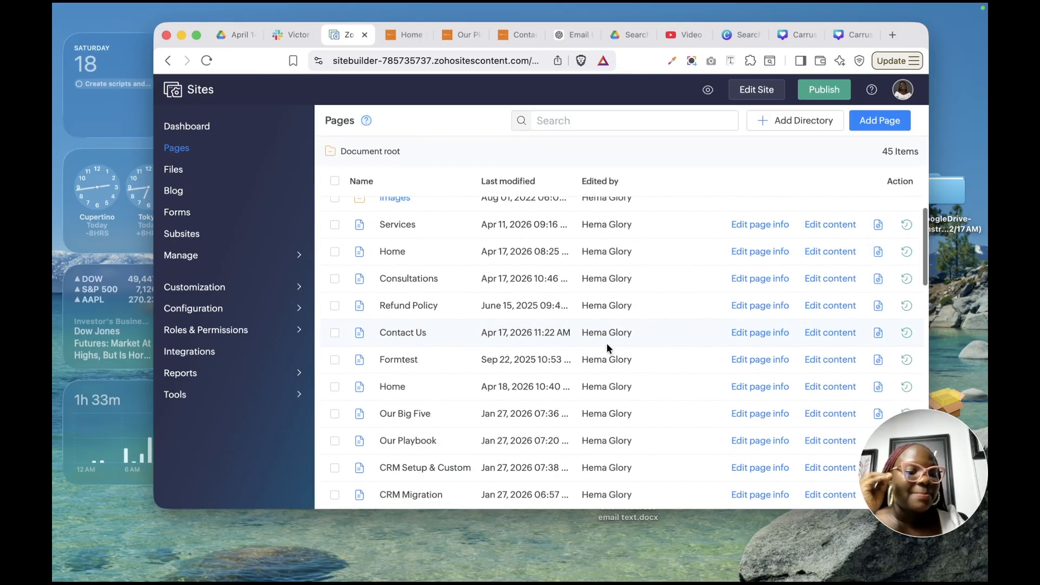
scroll(606, 342, down, 1)
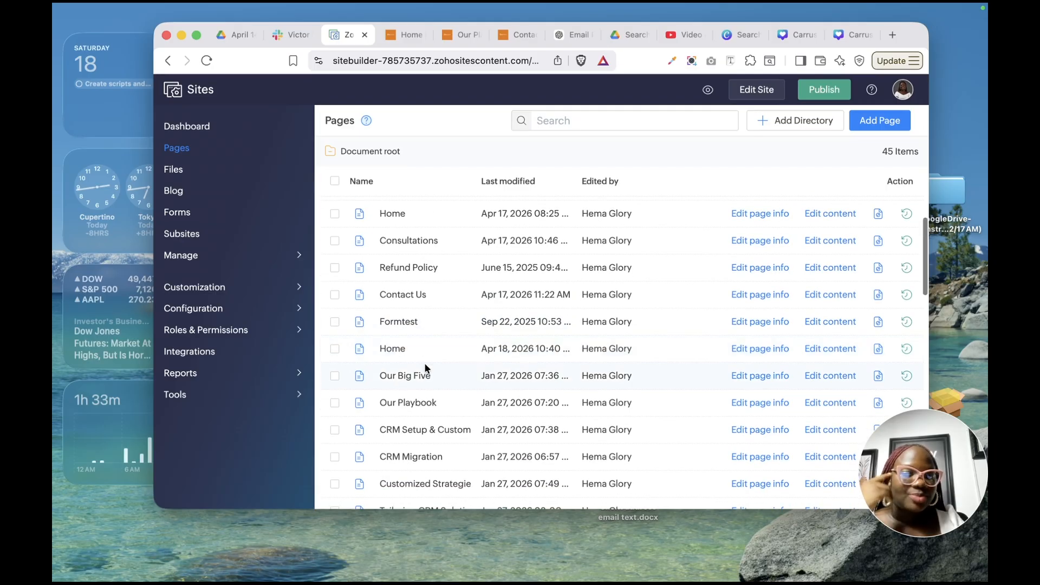
click(764, 353)
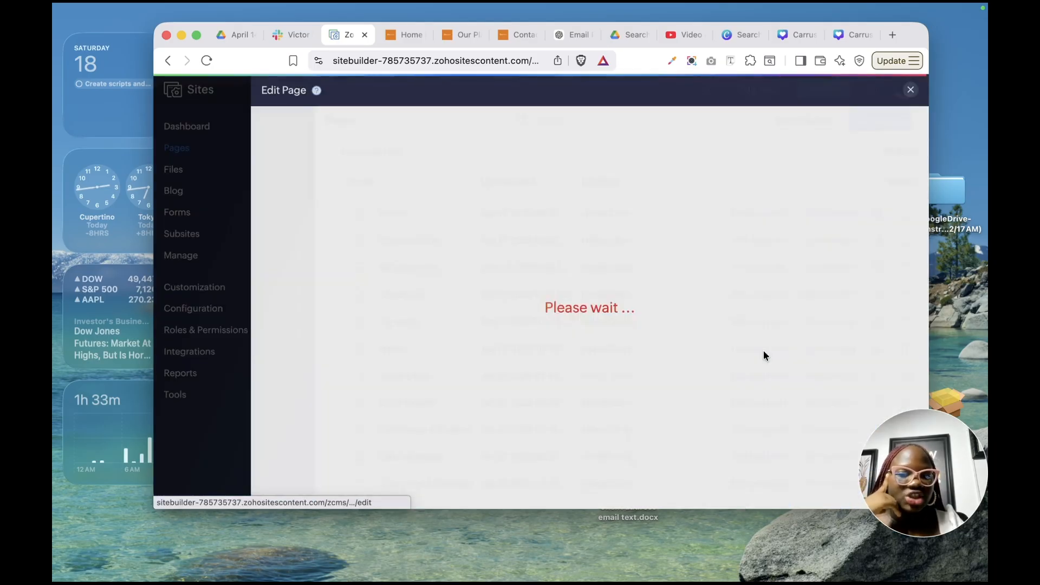
- Paste the copied Mailchimp script into the Home page's header code and save the page
click(457, 128)
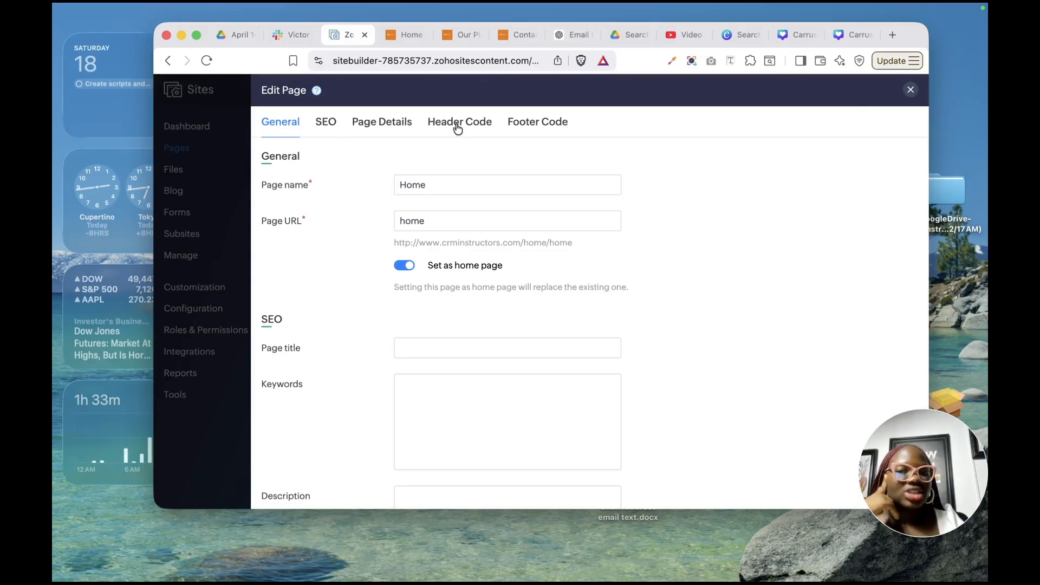
click(392, 188)
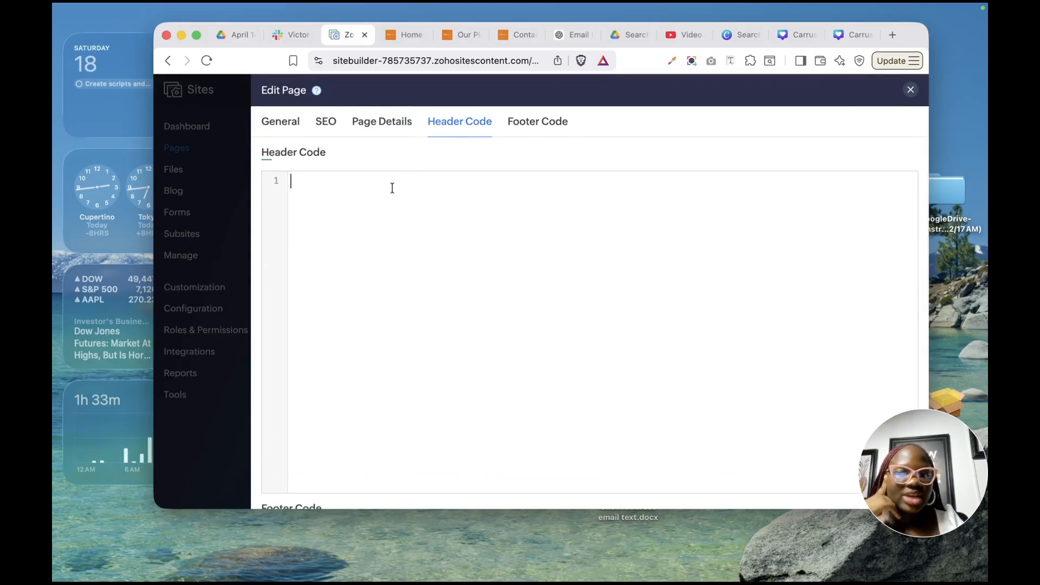
key(super+v)
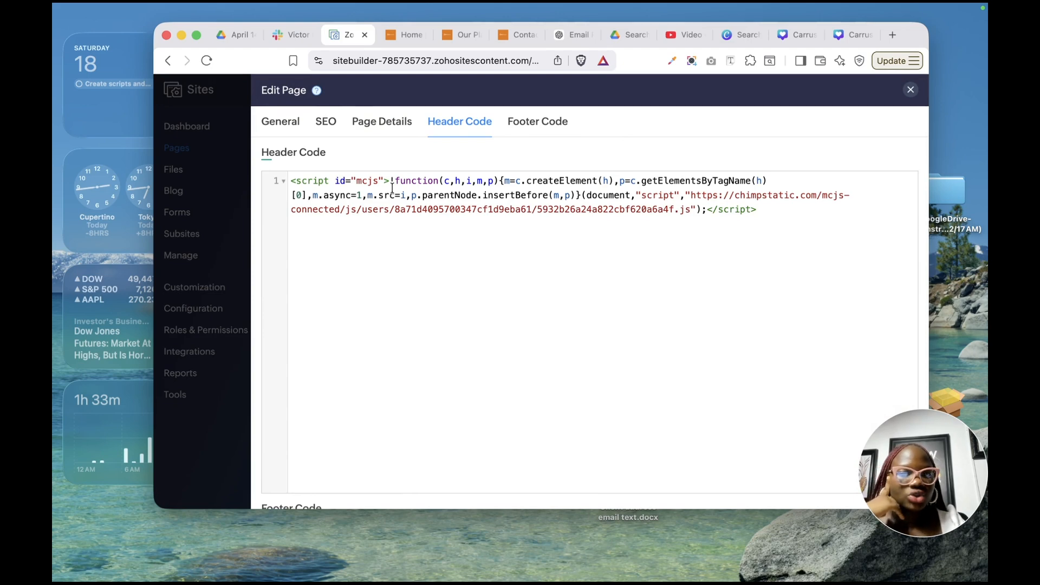
scroll(481, 236, down, 5)
click(354, 488)
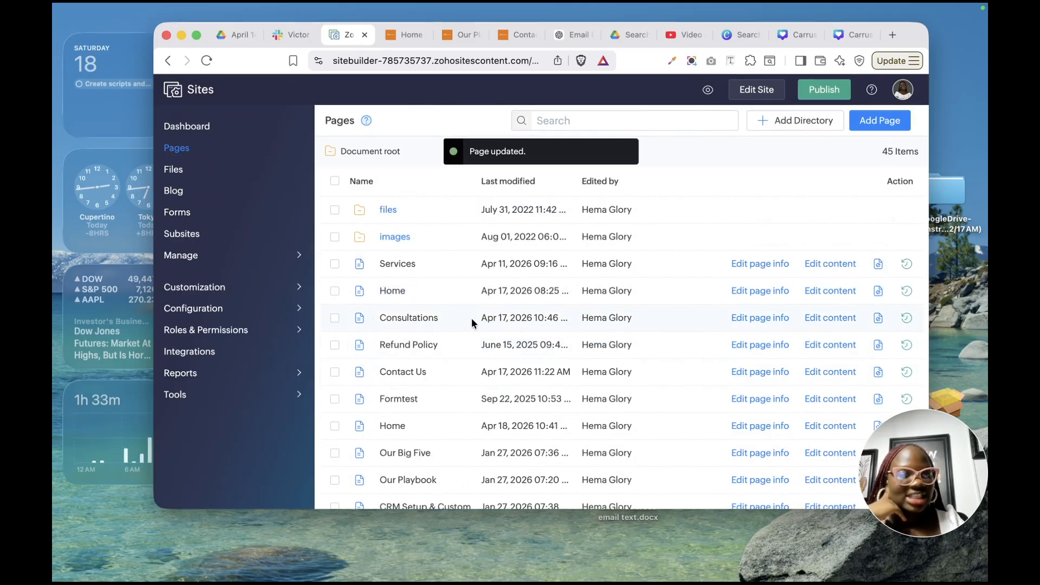
- Open the Home page in the visual site editor and show the window in full screen
click(825, 91)
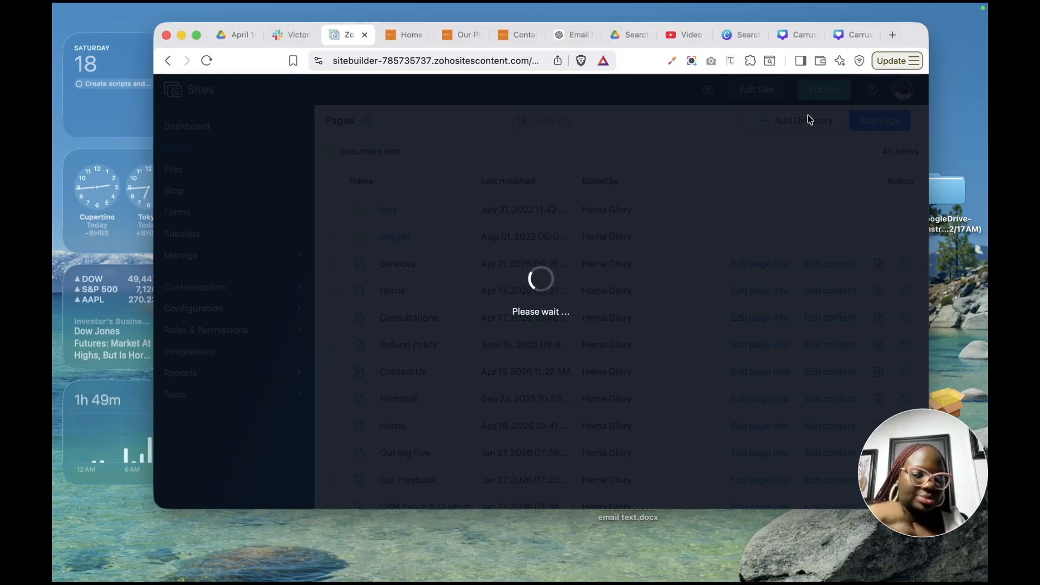
mouse_move(826, 5)
click(794, 12)
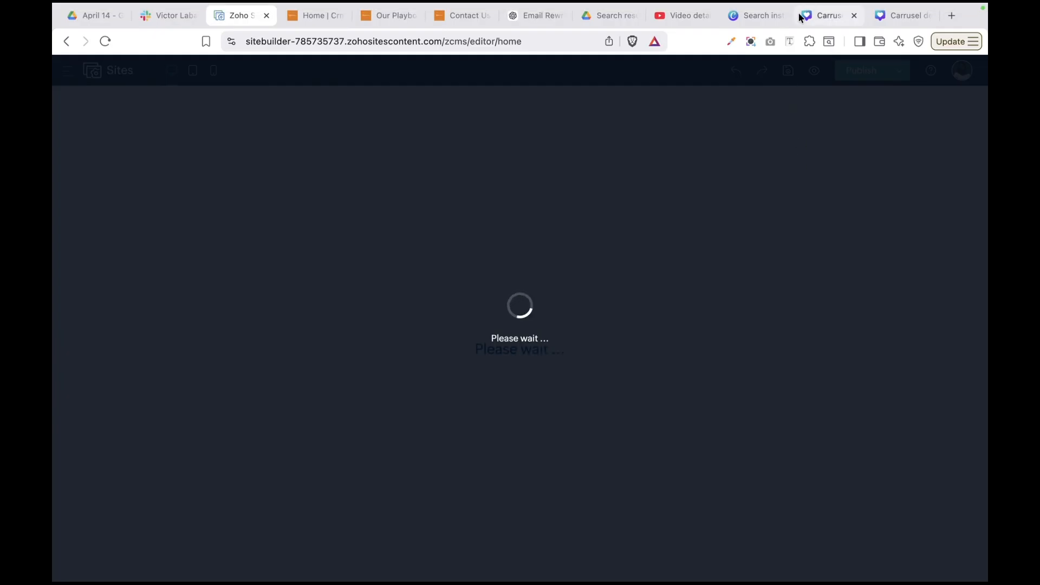
mouse_move(796, 3)
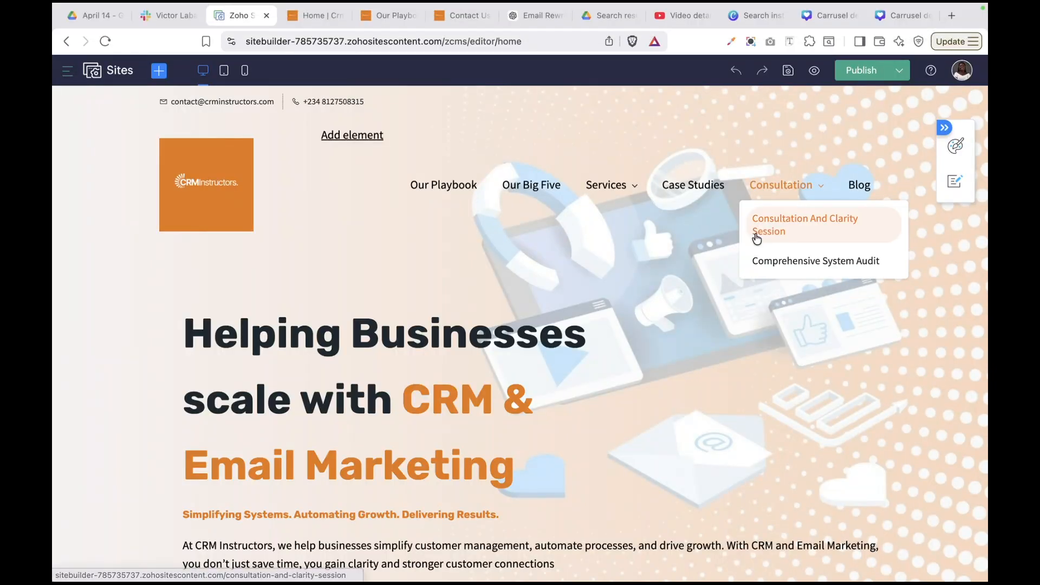
- Add a Code Snippet element to the Home page just above the "Why Businesses Choose CRMInstructors" heading and open its snippet list
scroll(606, 333, down, 6)
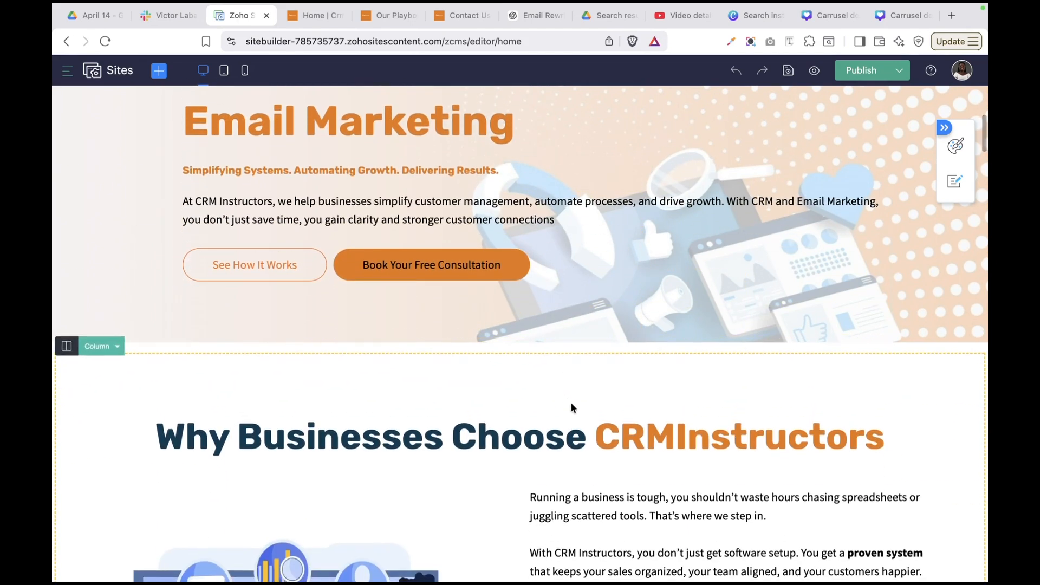
click(507, 394)
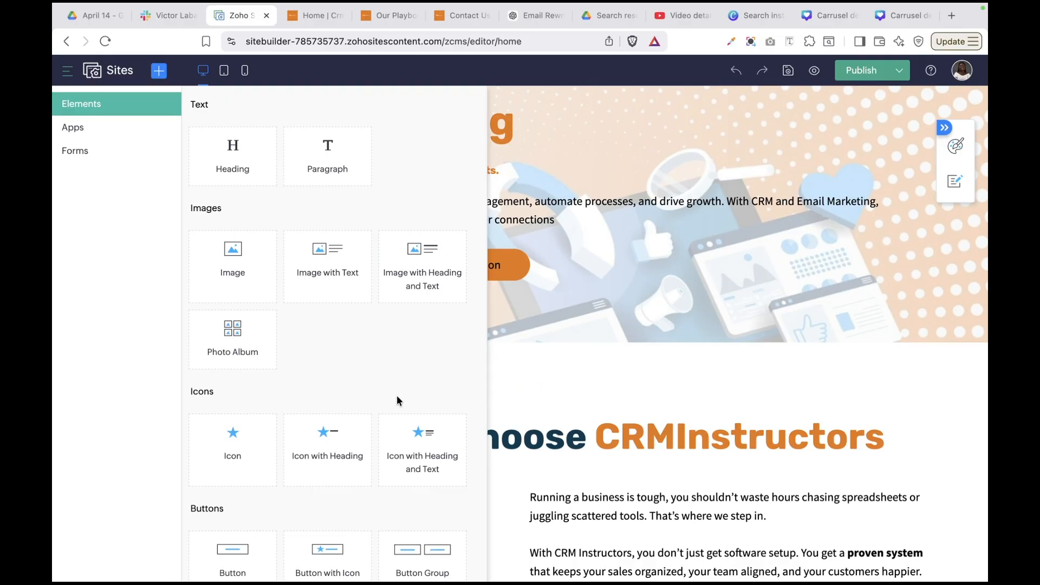
scroll(393, 395, down, 1)
scroll(391, 390, down, 10)
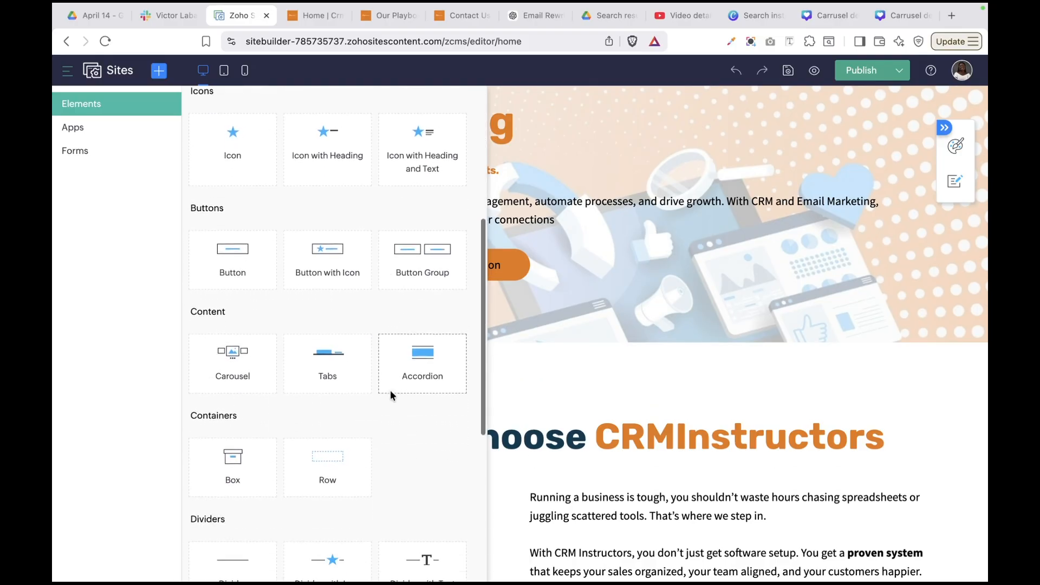
scroll(391, 379, down, 1)
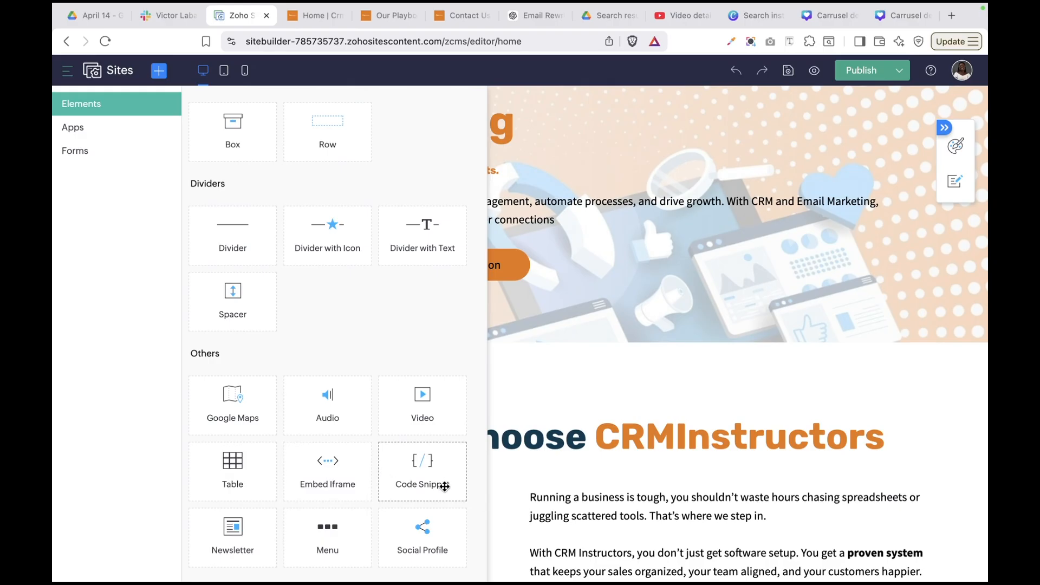
drag(464, 477, 499, 464)
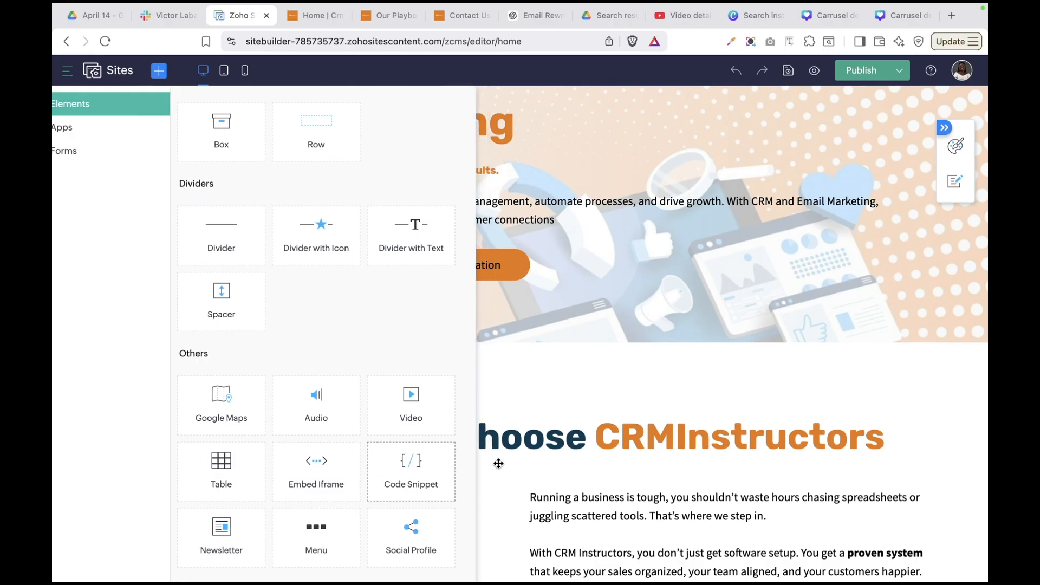
drag(498, 464, 569, 415)
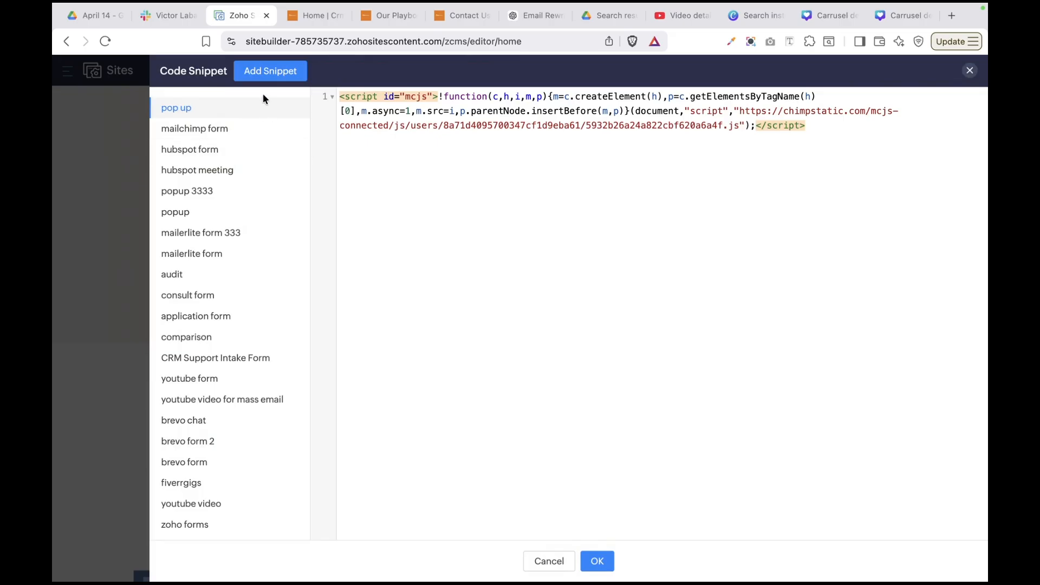
- Create a new code snippet named "Maichimp pop up form"
click(271, 71)
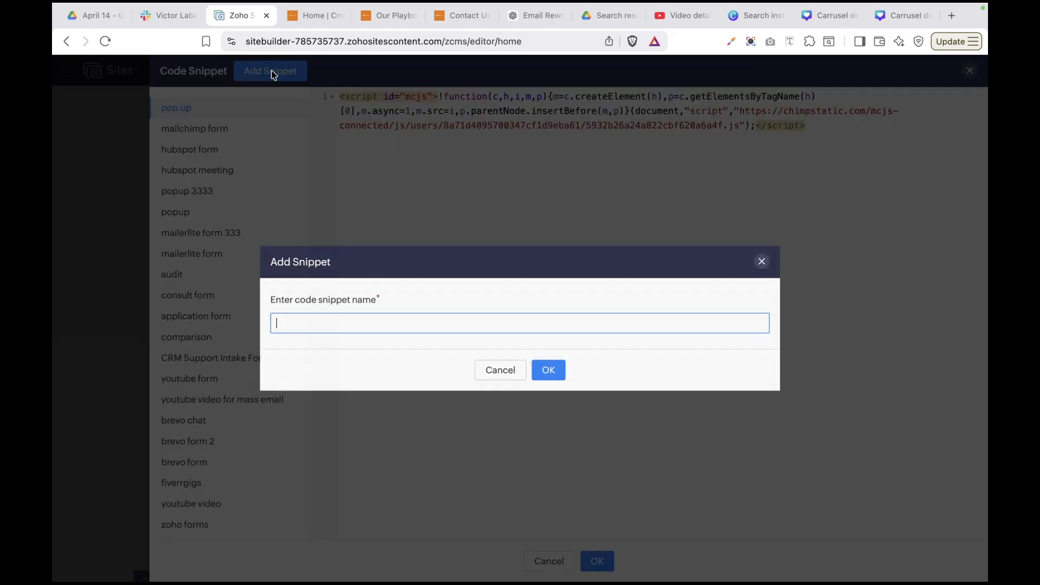
click(366, 325)
text(M)
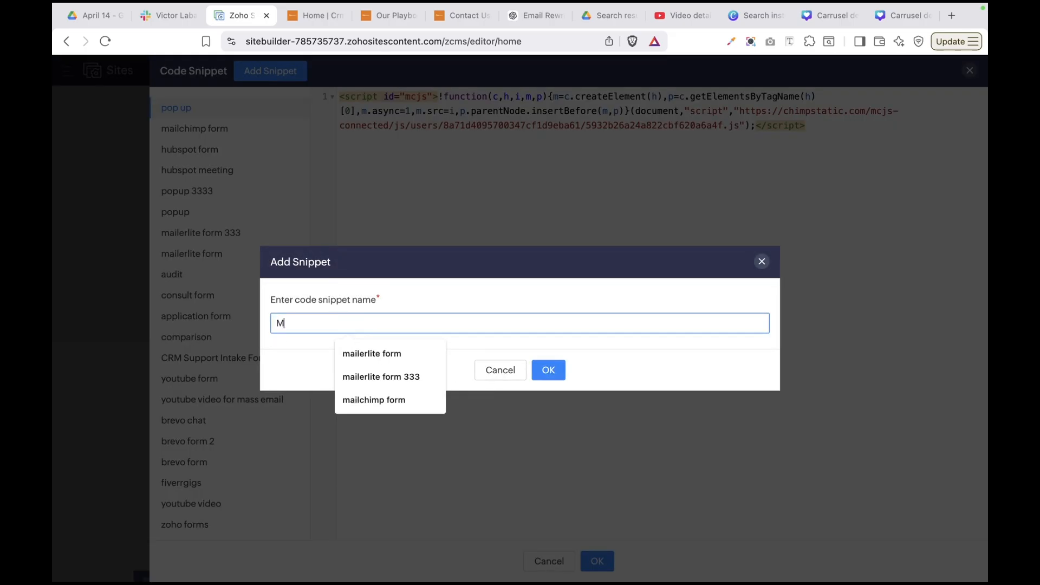
text(aichimp pop)
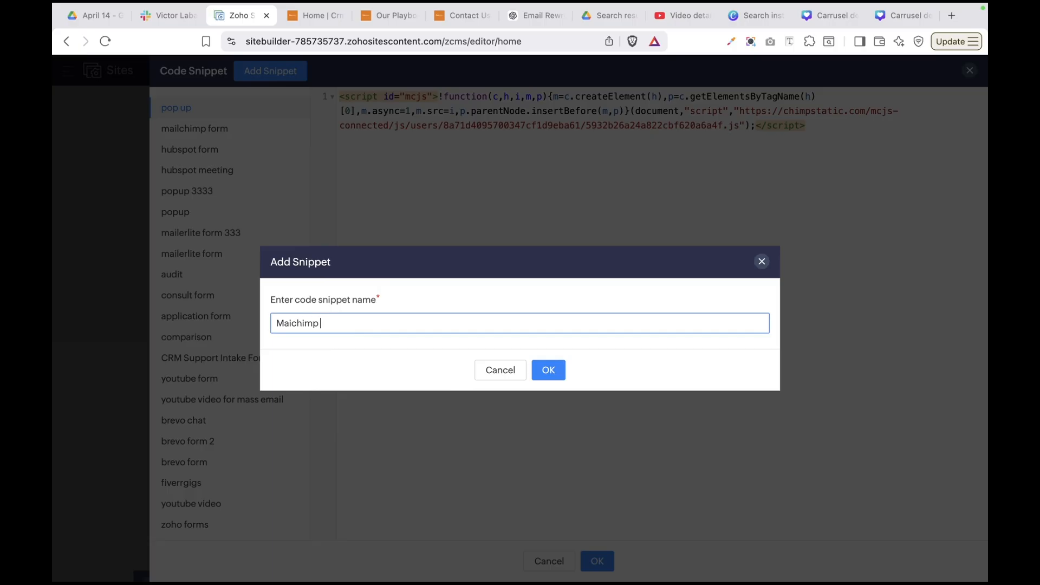
text( up form)
click(556, 371)
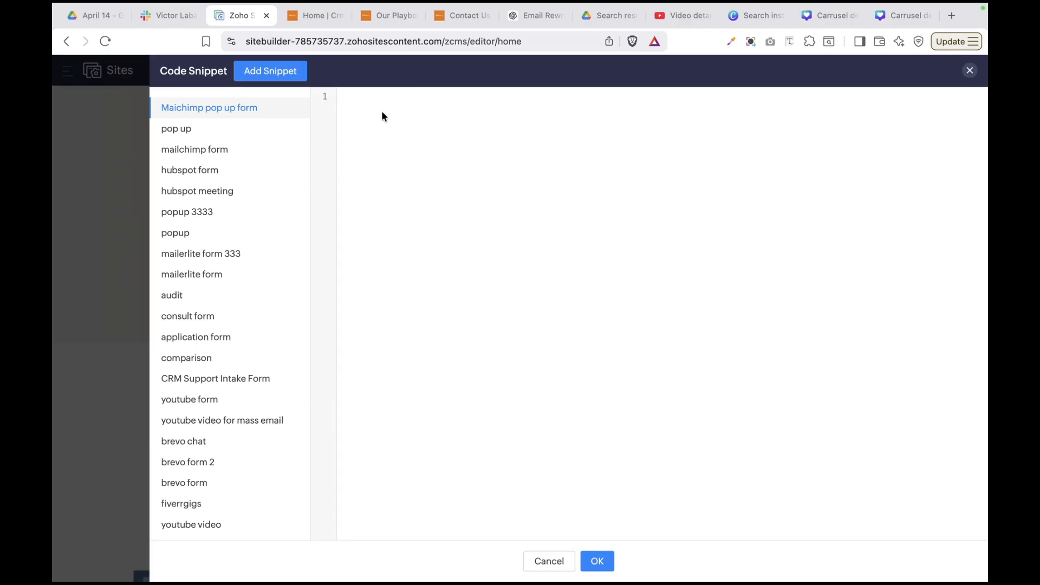
- Examine the code of the existing "mailchimp form", "mailerlite form 333" and "application form" snippets
click(211, 157)
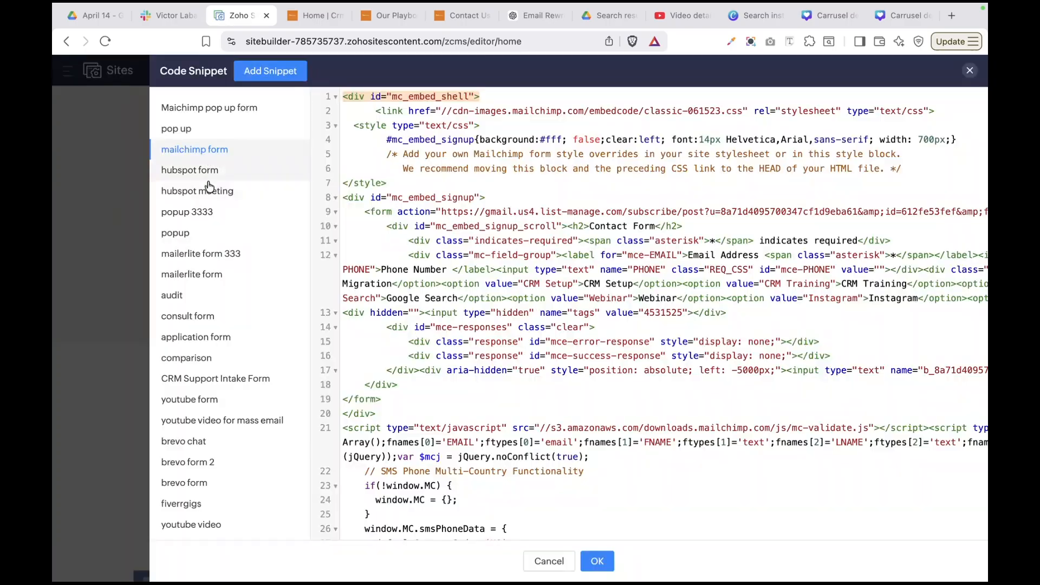
click(206, 257)
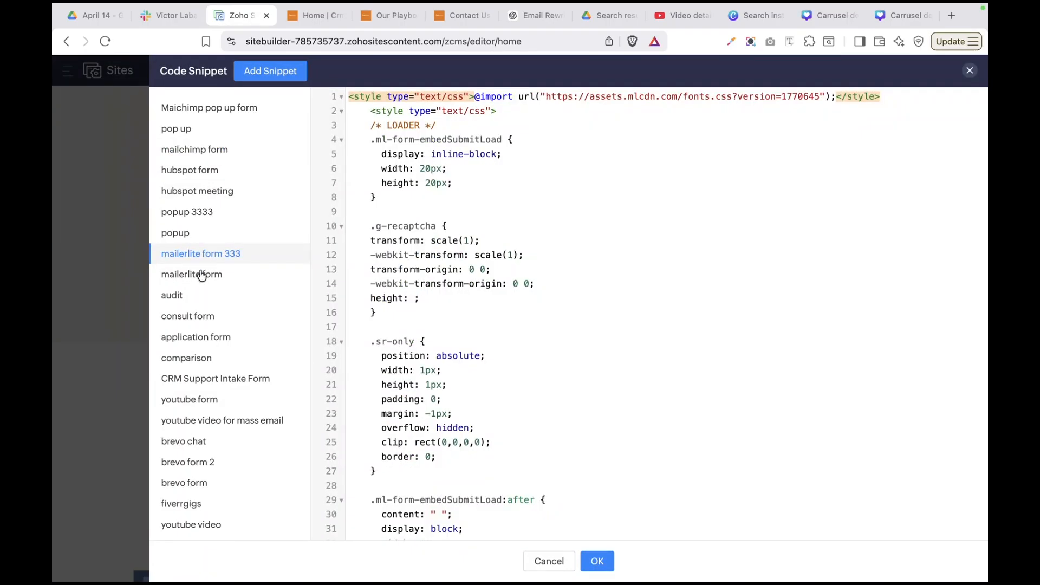
click(200, 342)
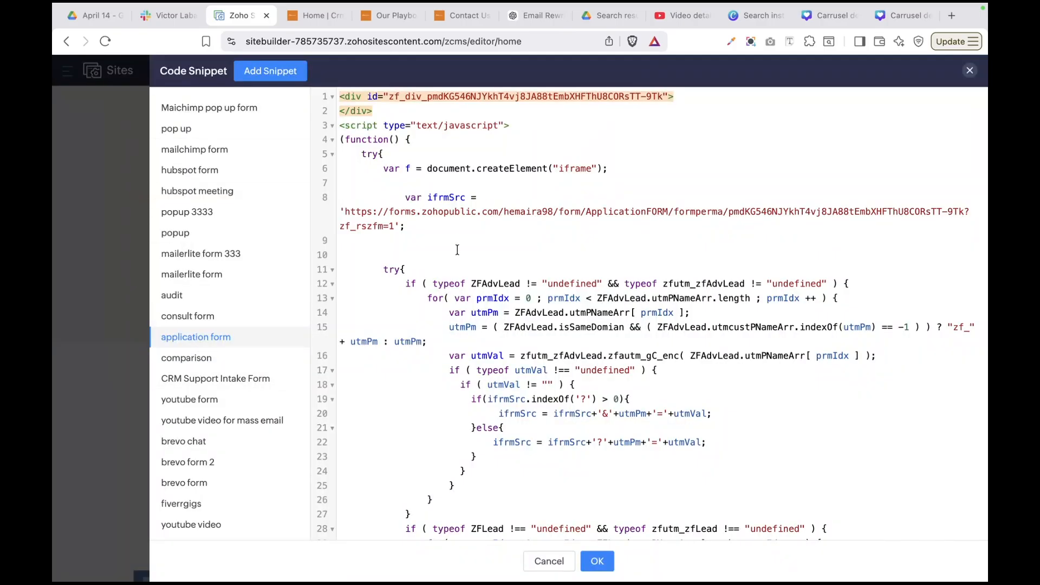
scroll(168, 434, down, 1)
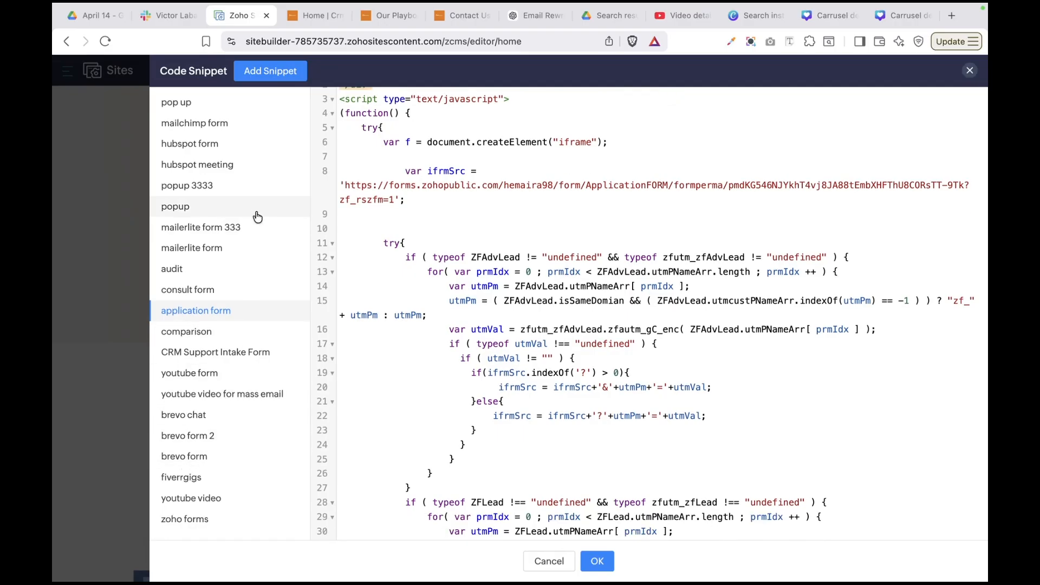
scroll(221, 152, up, 1)
- Paste the copied Mailchimp script into the "Maichimp pop up form" snippet, apply it to the Home page and publish the site
click(212, 110)
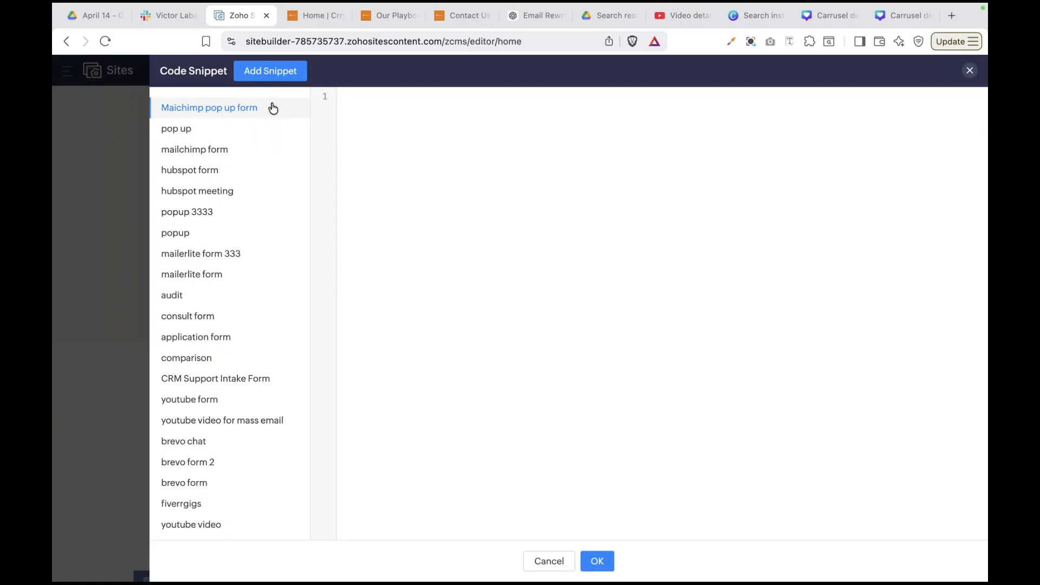
click(395, 113)
key(super+v)
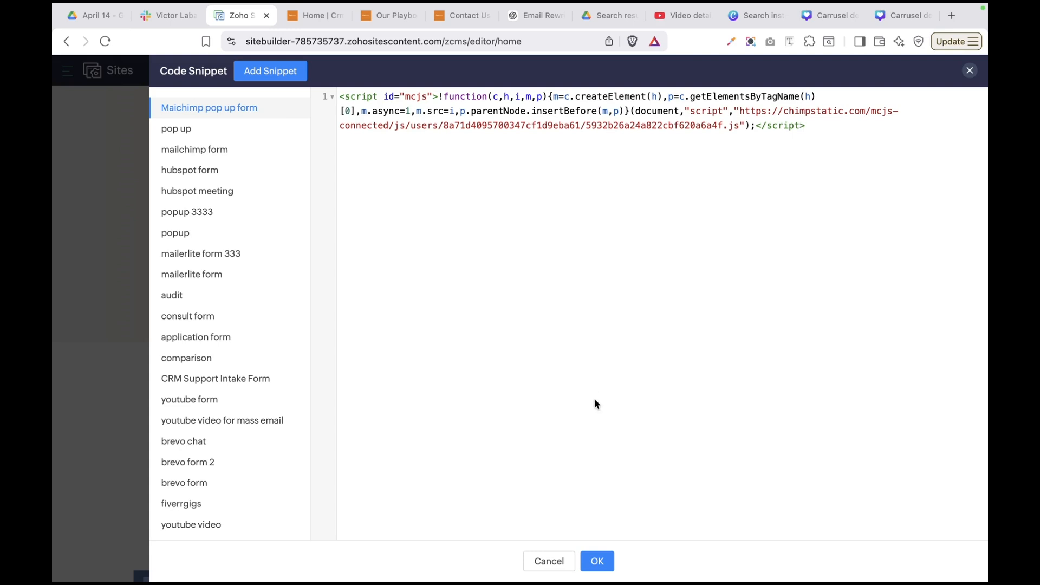
click(598, 563)
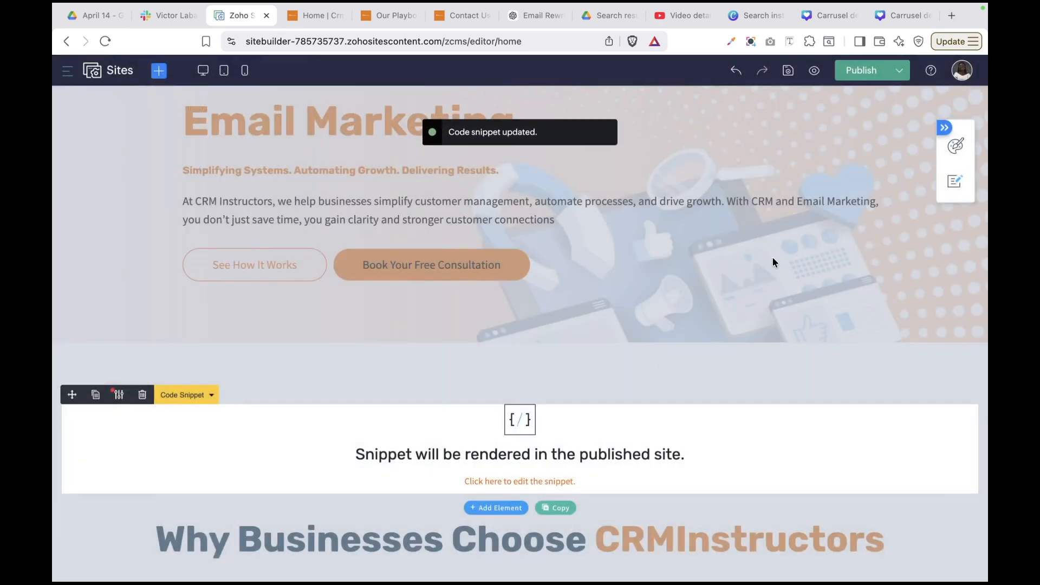
click(861, 75)
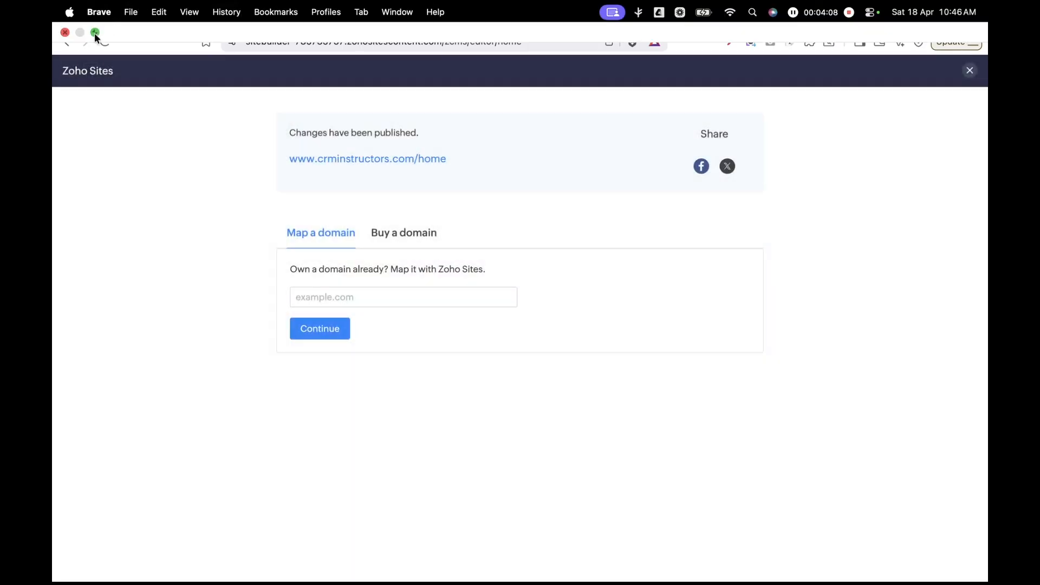
click(94, 33)
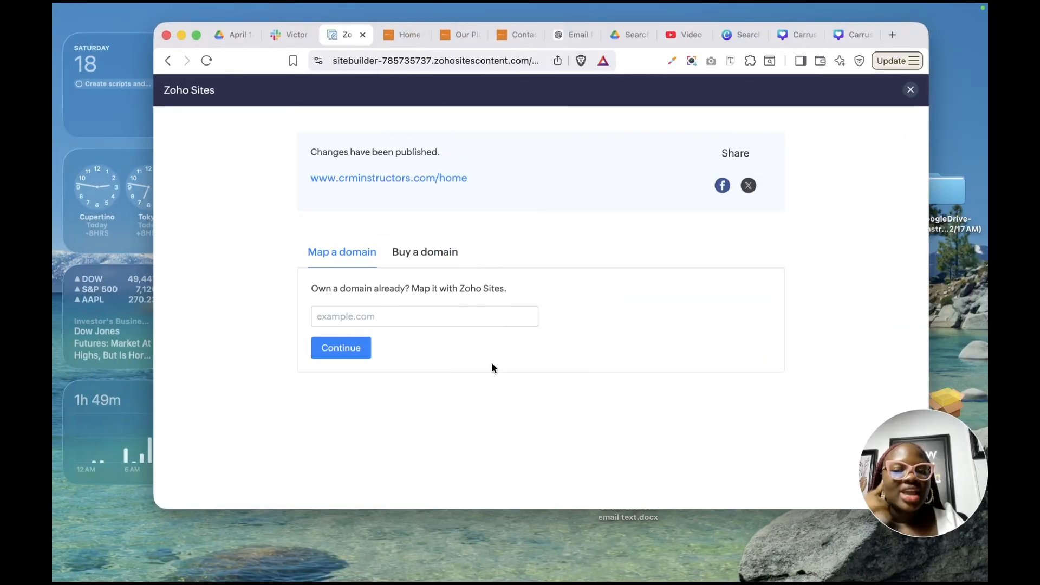
- Switch back to Mailchimp, recheck the connection of crminstructors.com and open the site list to view its status
click(910, 567)
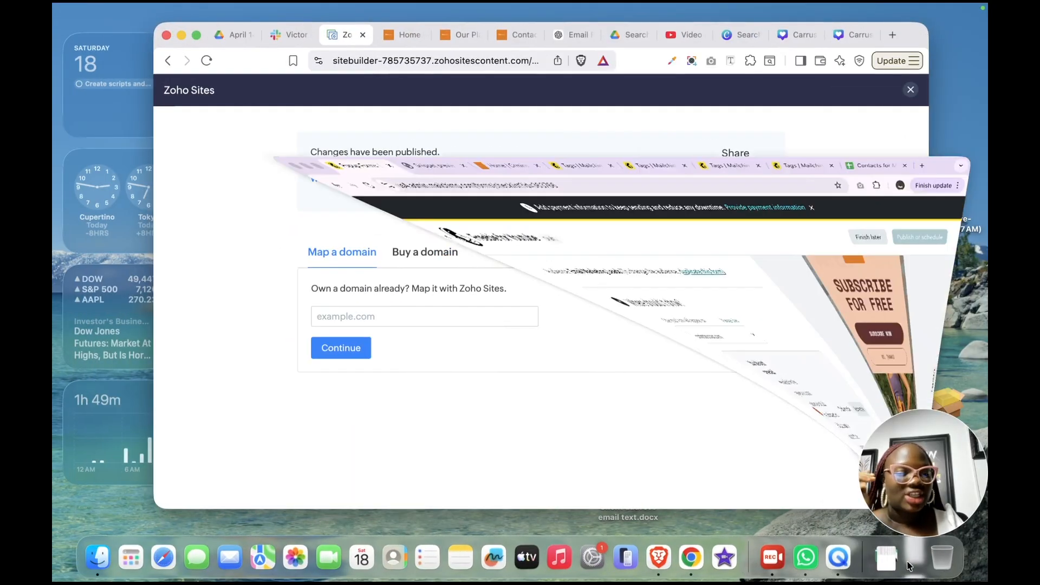
click(389, 370)
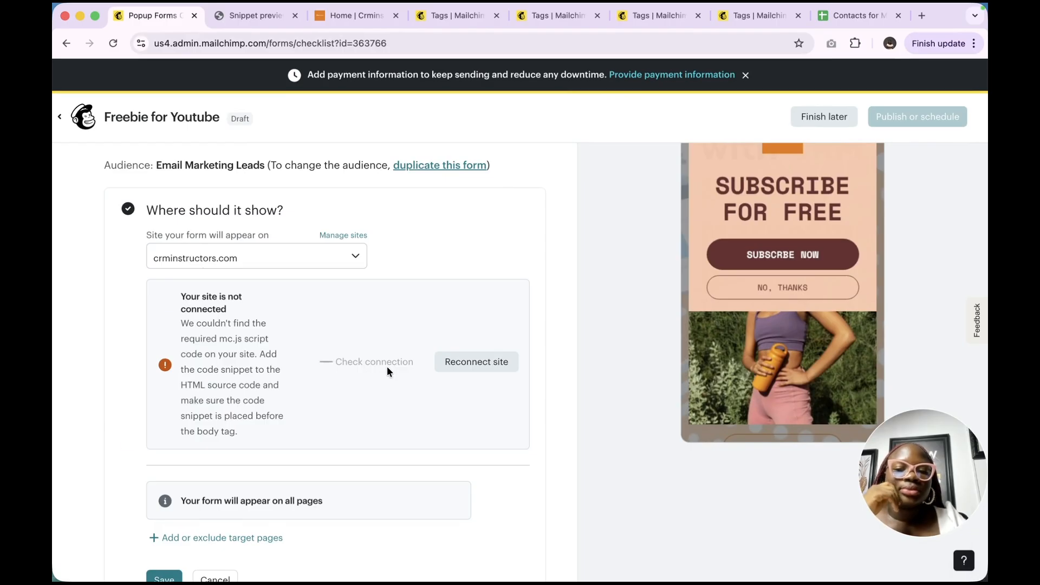
click(332, 259)
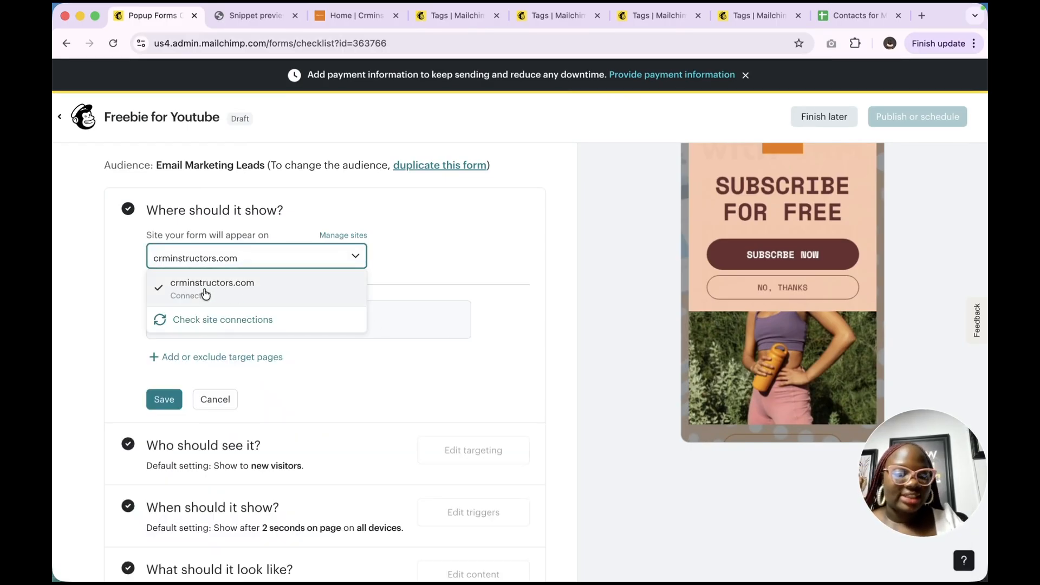
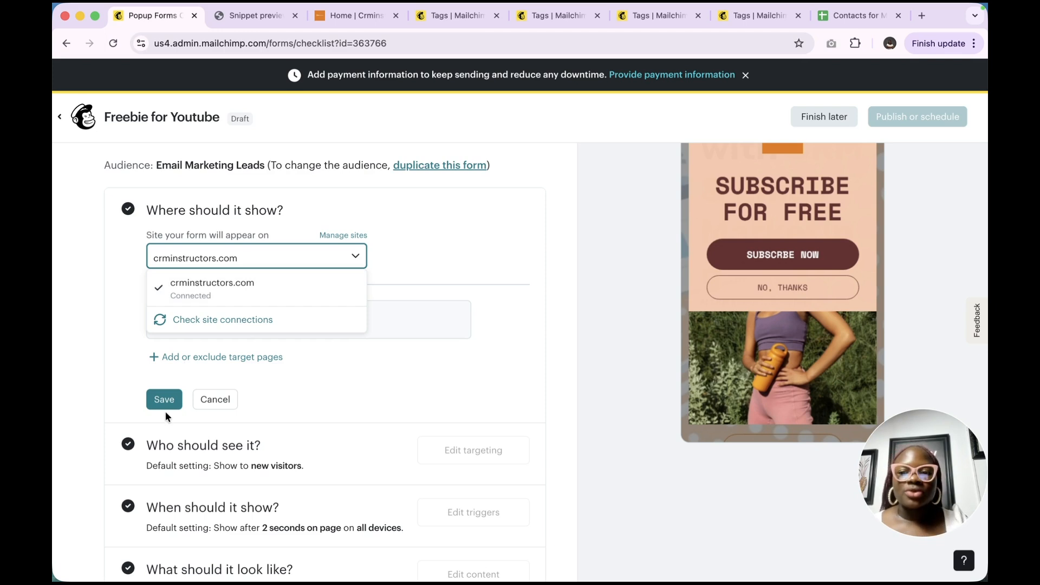
- Try a target page rule on the currently viewed page's URL, view its match options and delete the rule
click(216, 358)
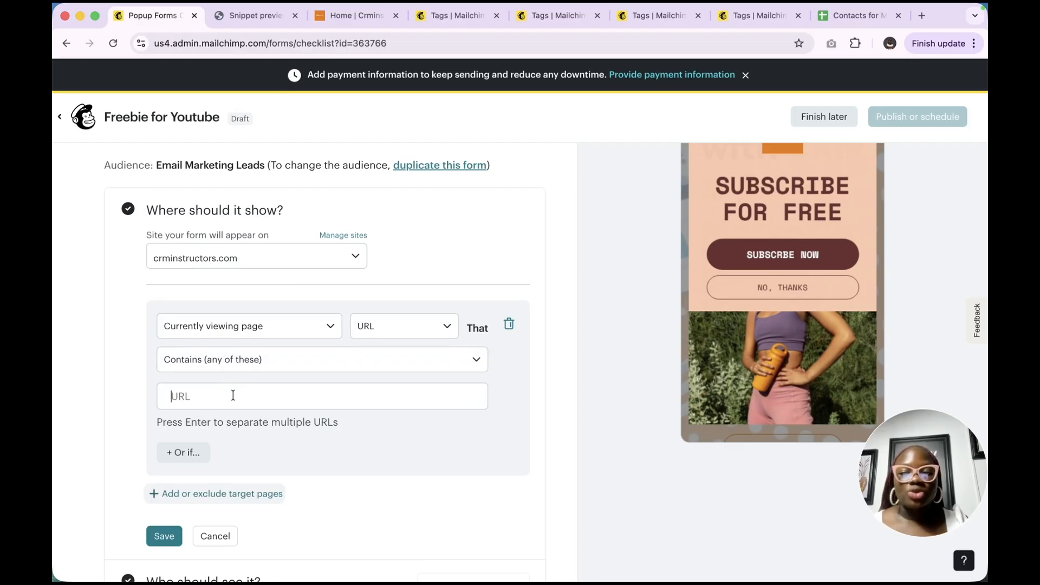
click(229, 364)
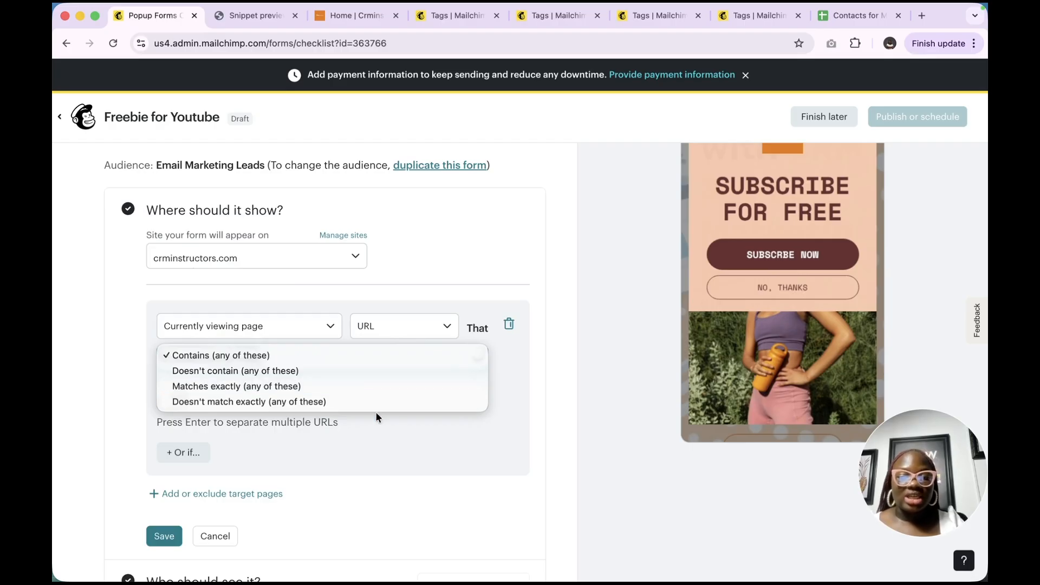
click(395, 456)
click(298, 400)
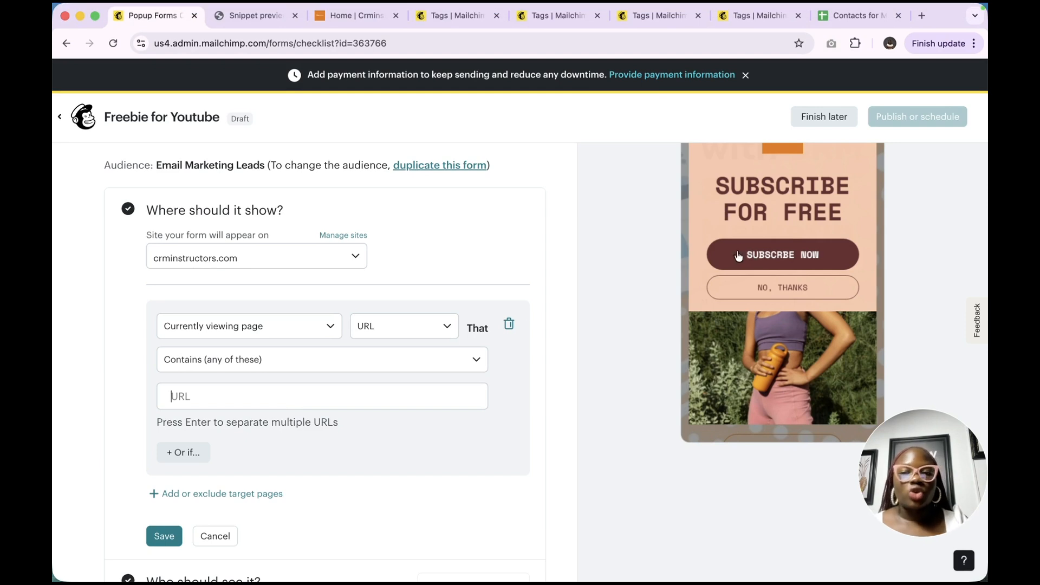
scroll(404, 461, down, 2)
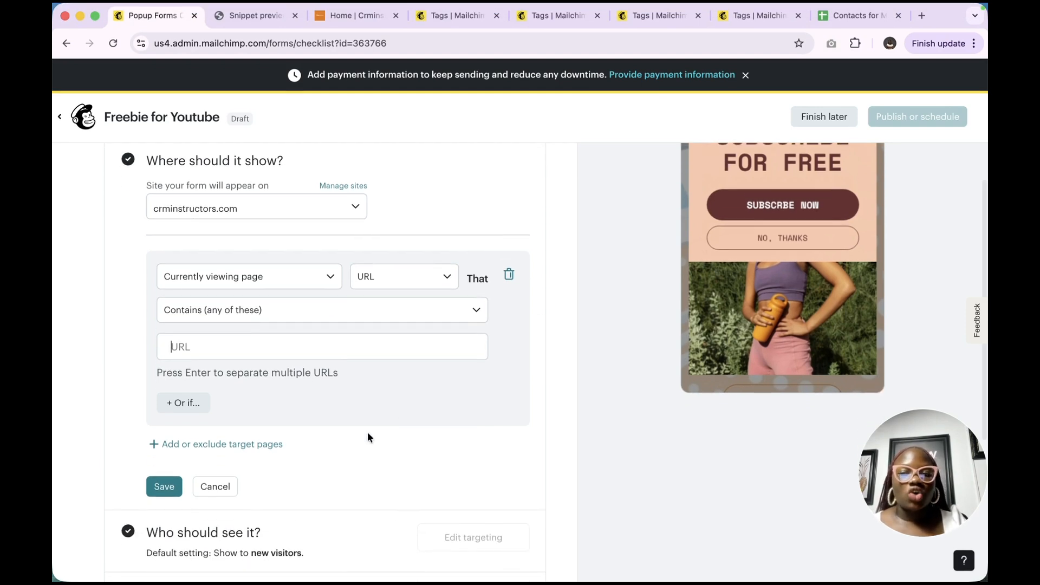
click(509, 275)
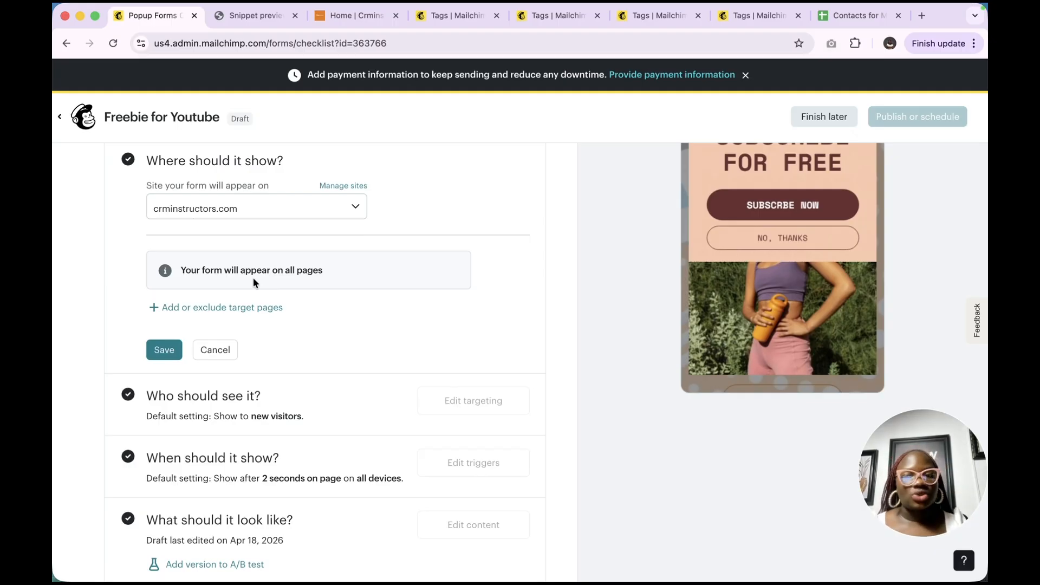
- Save the site settings for all pages of crminstructors.com and switch the visitor targeting to All visitors
click(162, 350)
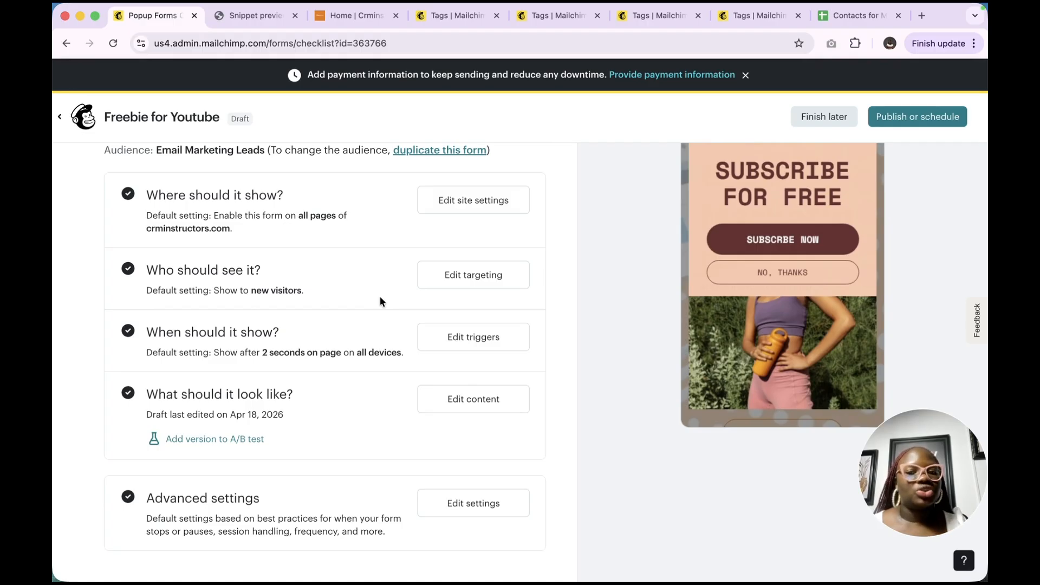
click(473, 275)
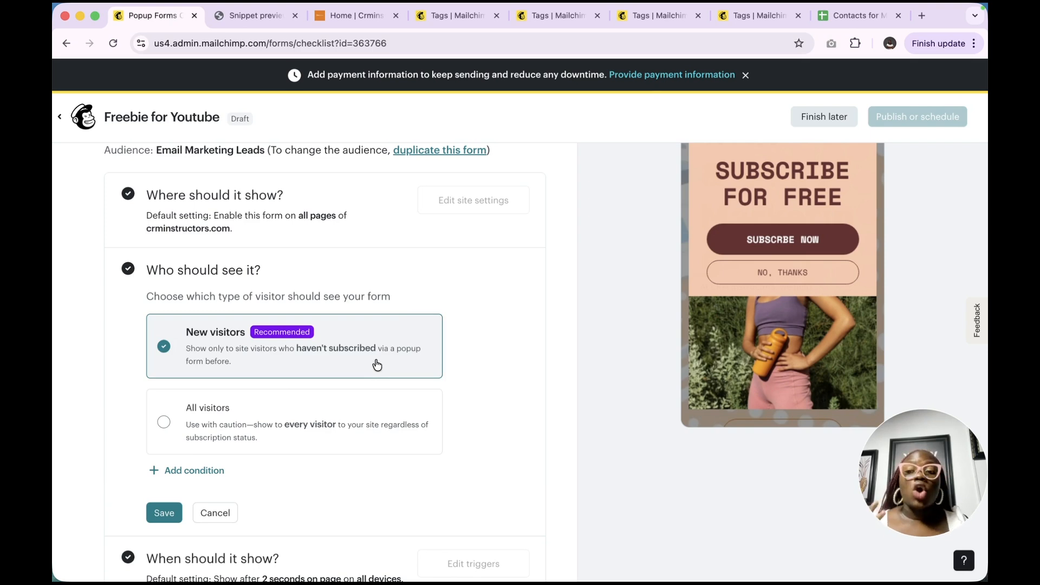
click(250, 438)
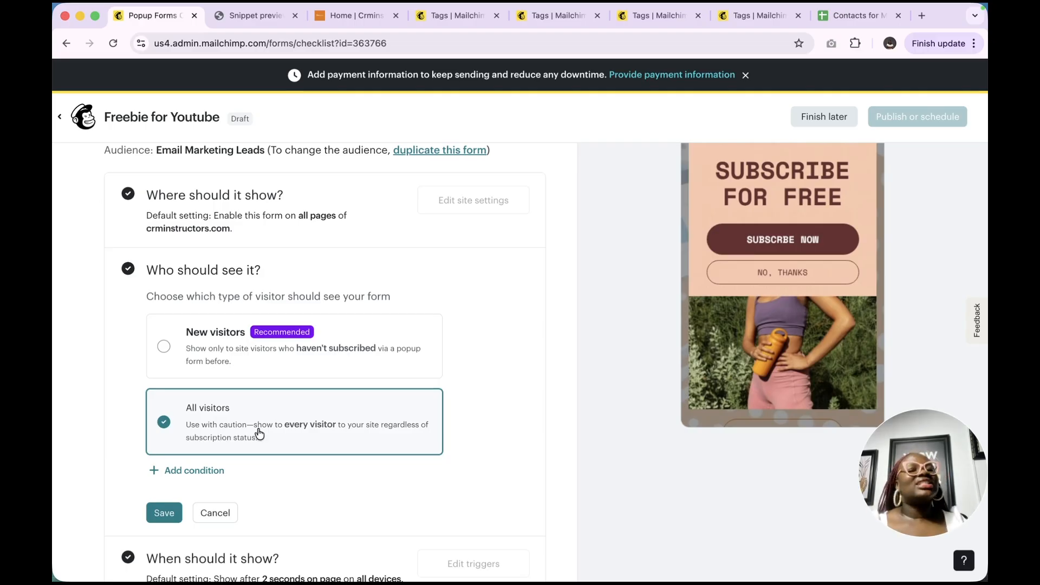
- Add a Traffic source condition to the visitor targeting and view the available condition types and sources
click(204, 471)
scroll(204, 476, down, 3)
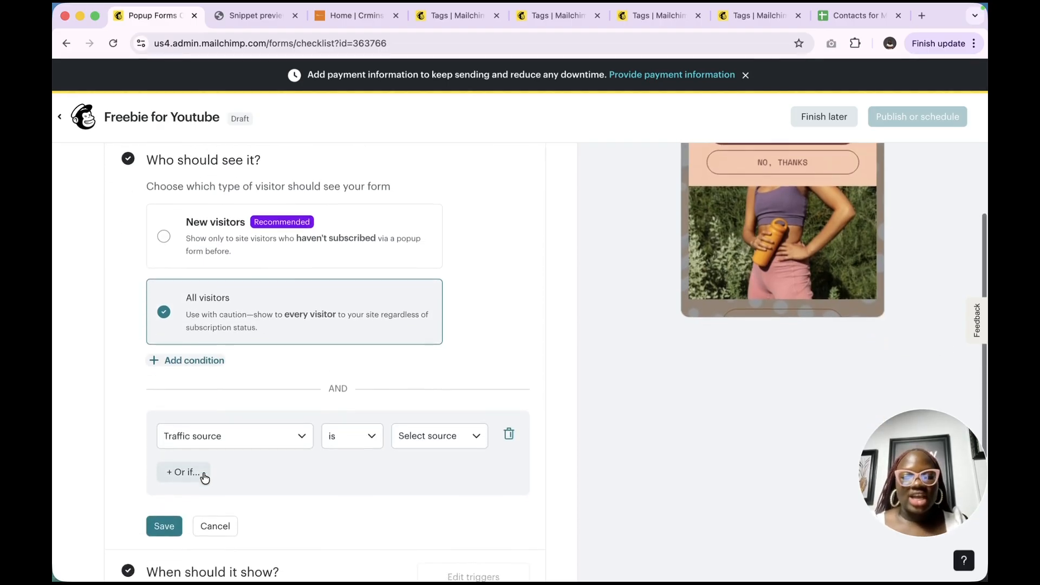
click(251, 357)
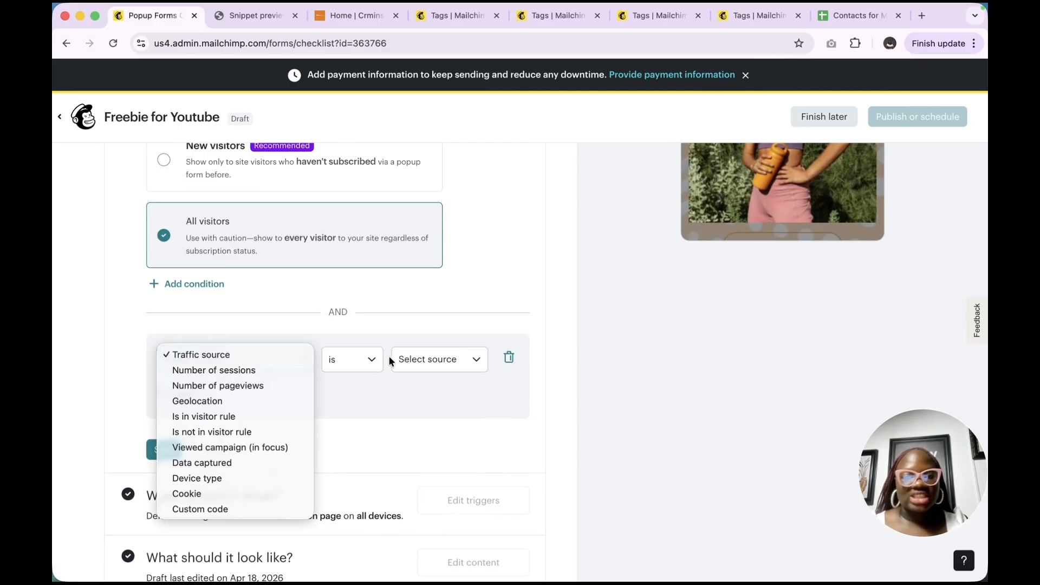
click(417, 360)
click(423, 362)
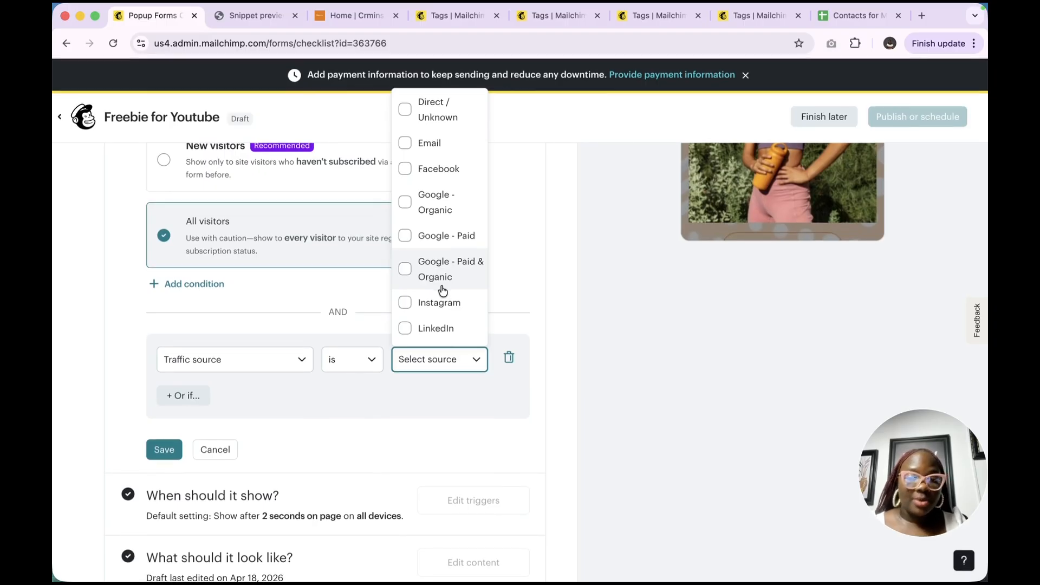
- Add an alternative Or condition based on Number of sessions and view its comparison options, keeping greater than 0
click(184, 398)
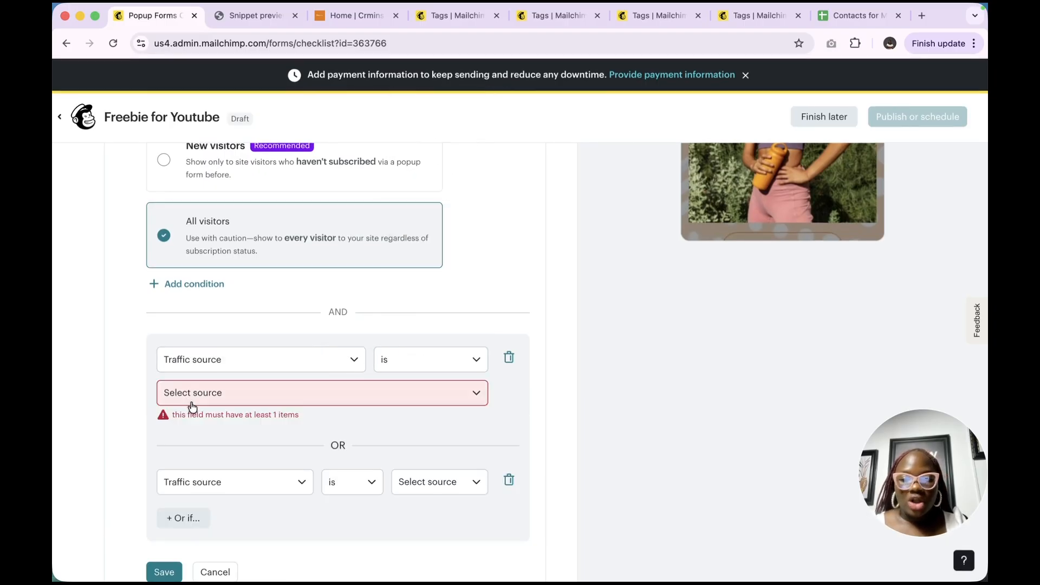
click(242, 487)
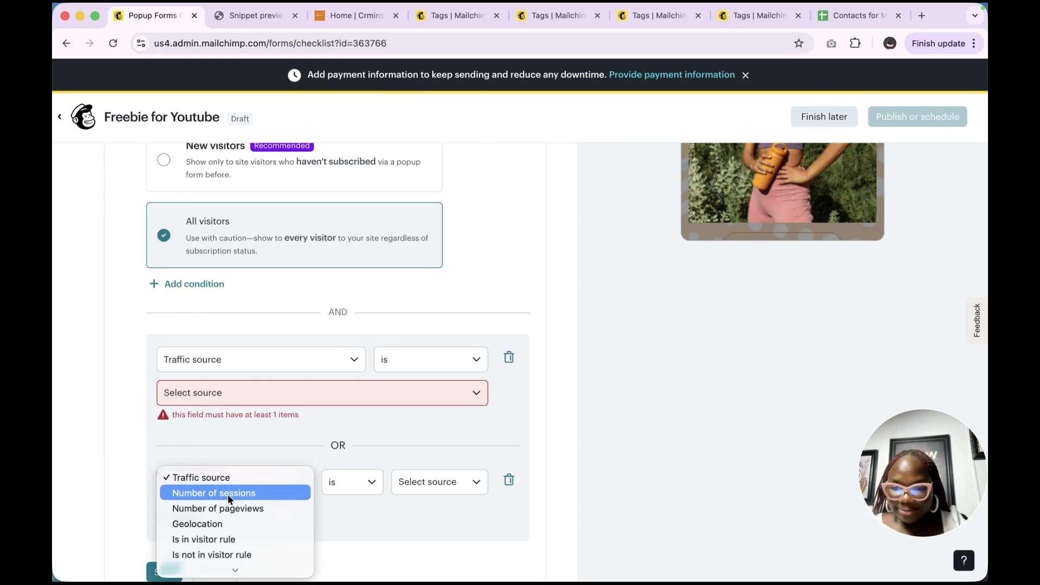
click(227, 493)
click(427, 483)
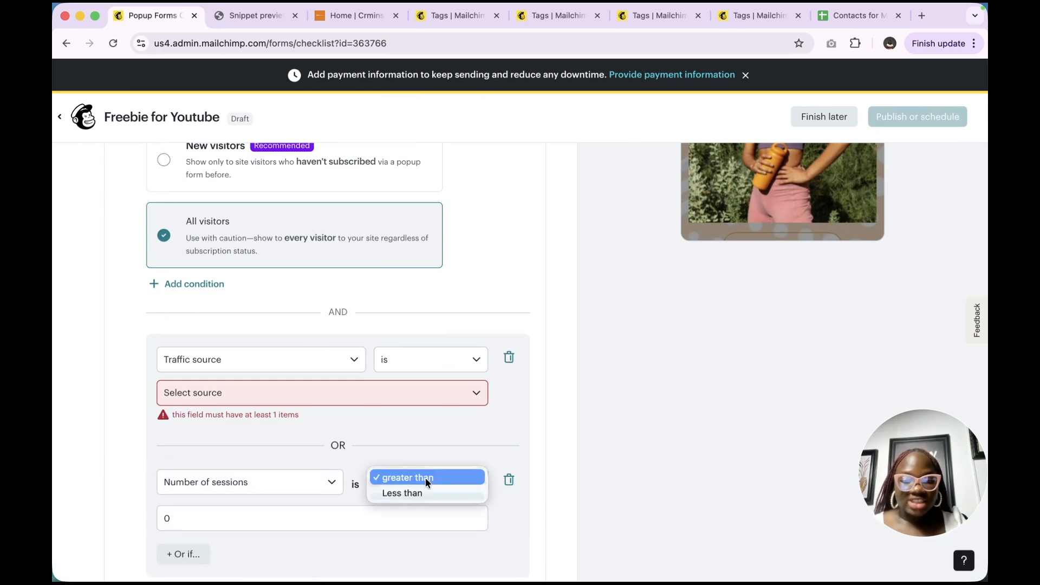
click(252, 515)
click(217, 515)
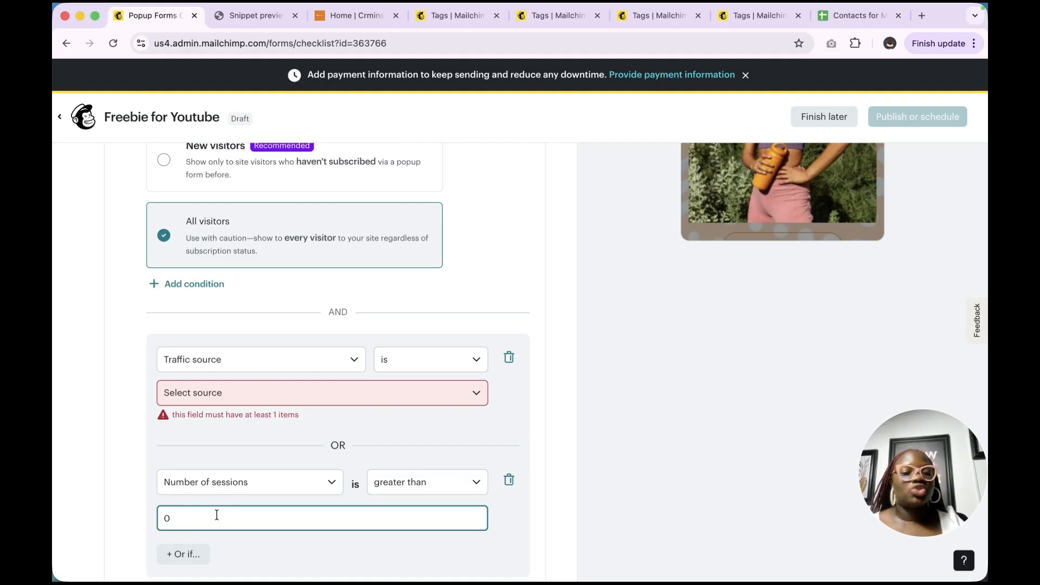
- Change the second targeting condition to Geolocation and set its Country comparison to "is not"
scroll(217, 515, down, 2)
click(222, 442)
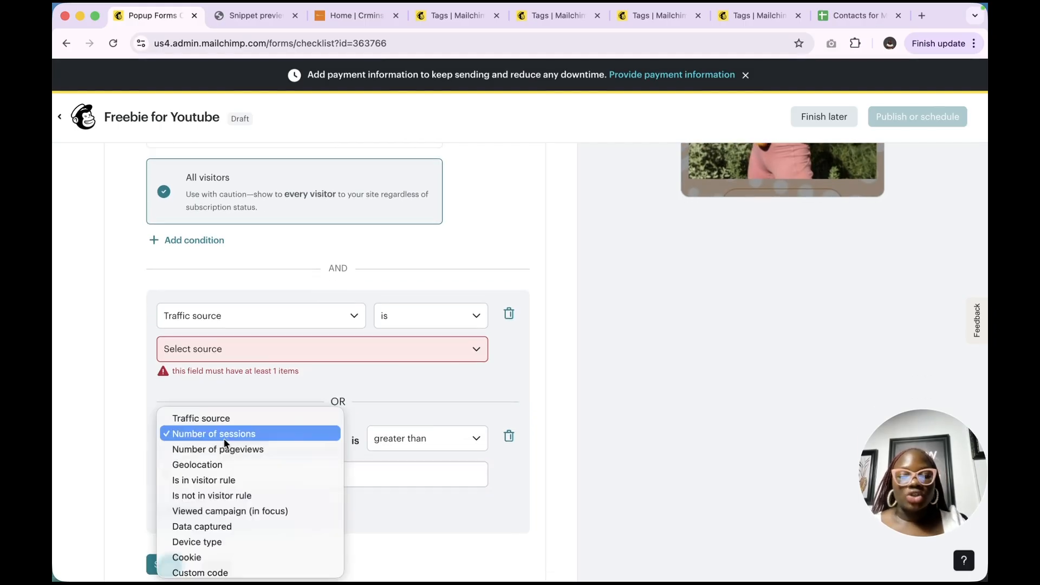
click(215, 468)
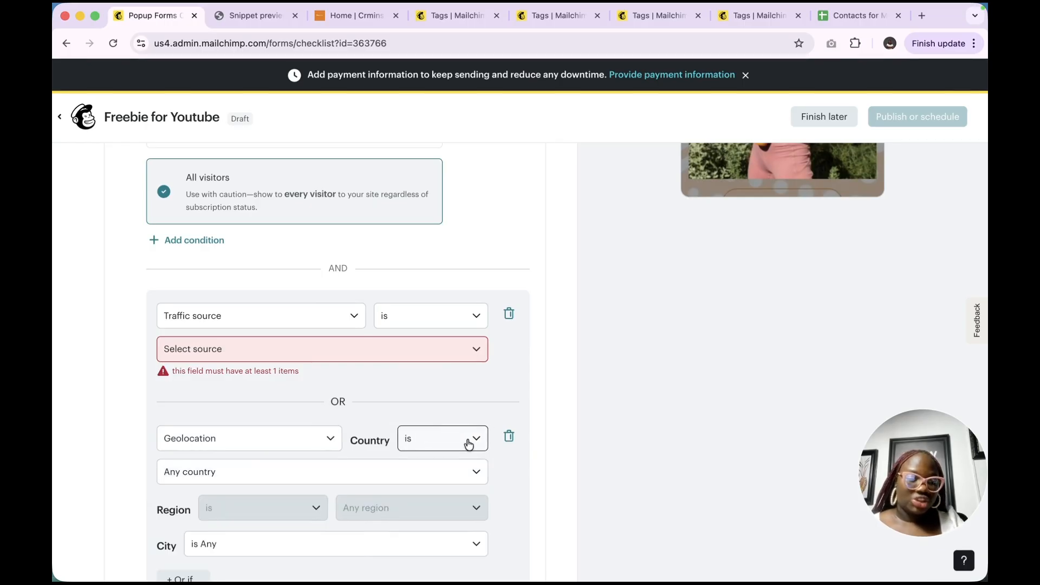
scroll(468, 443, down, 2)
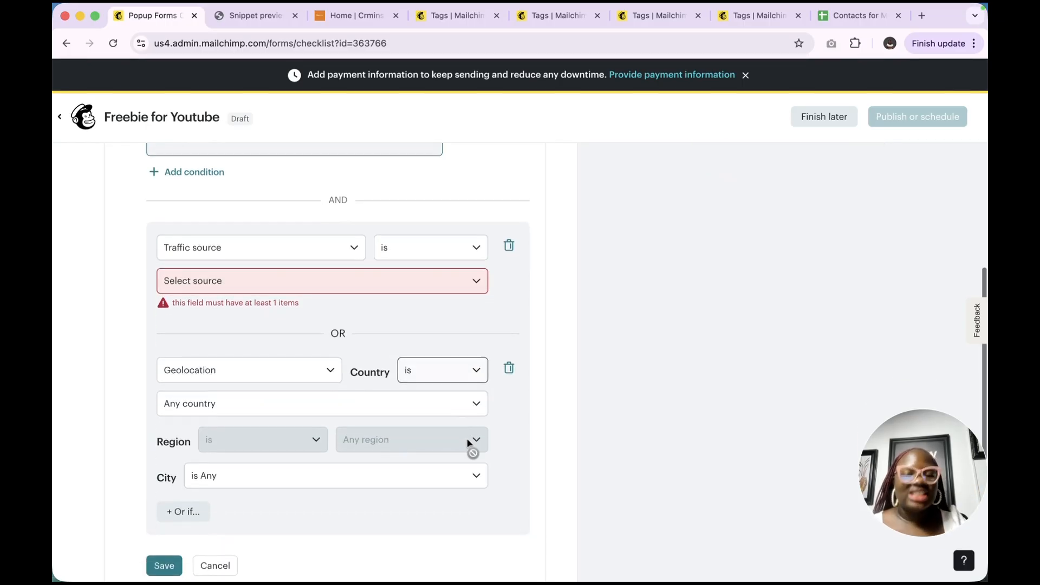
click(454, 371)
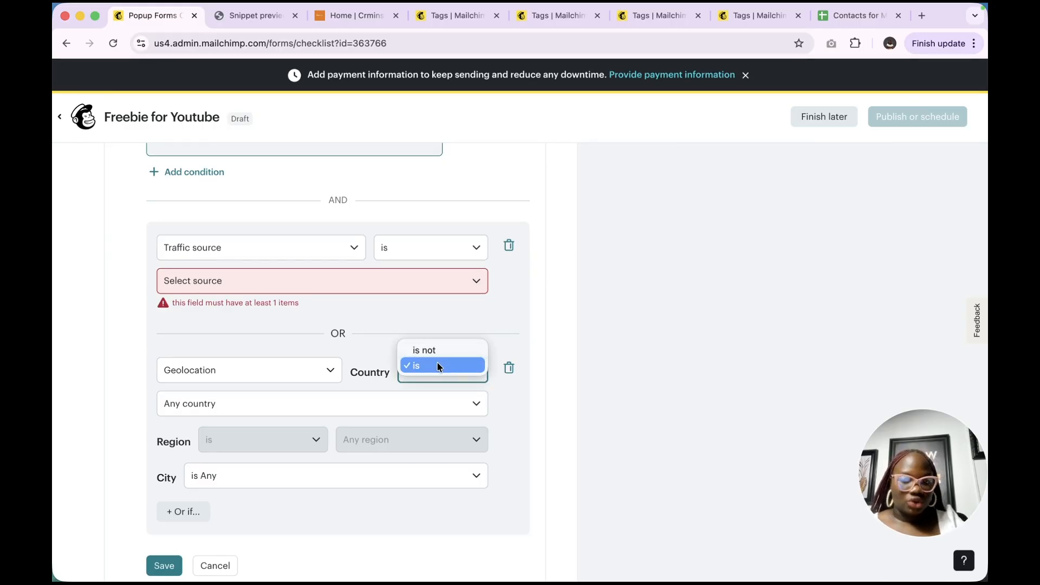
scroll(207, 511, up, 3)
scroll(207, 511, down, 3)
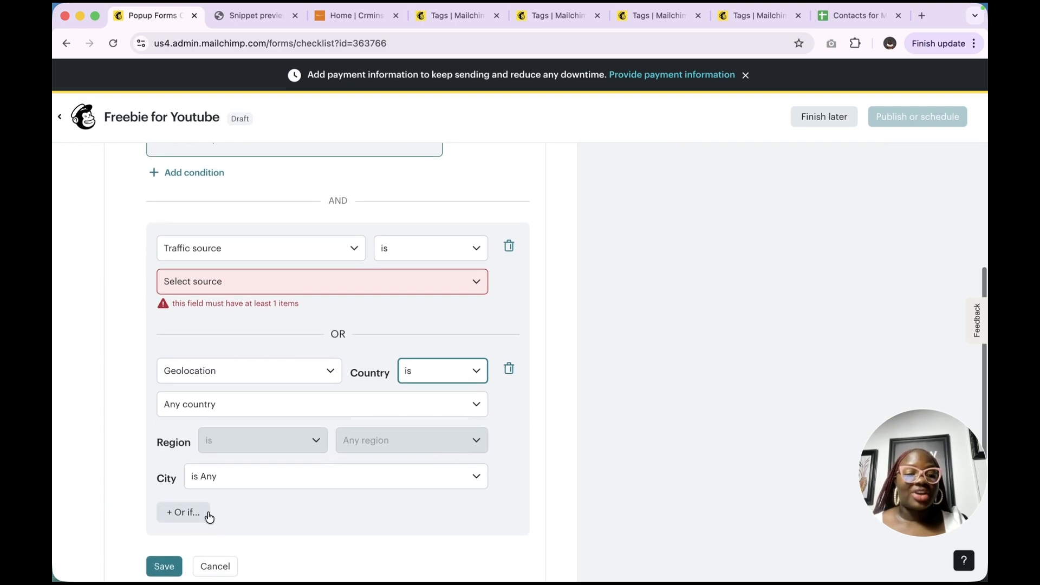
click(454, 381)
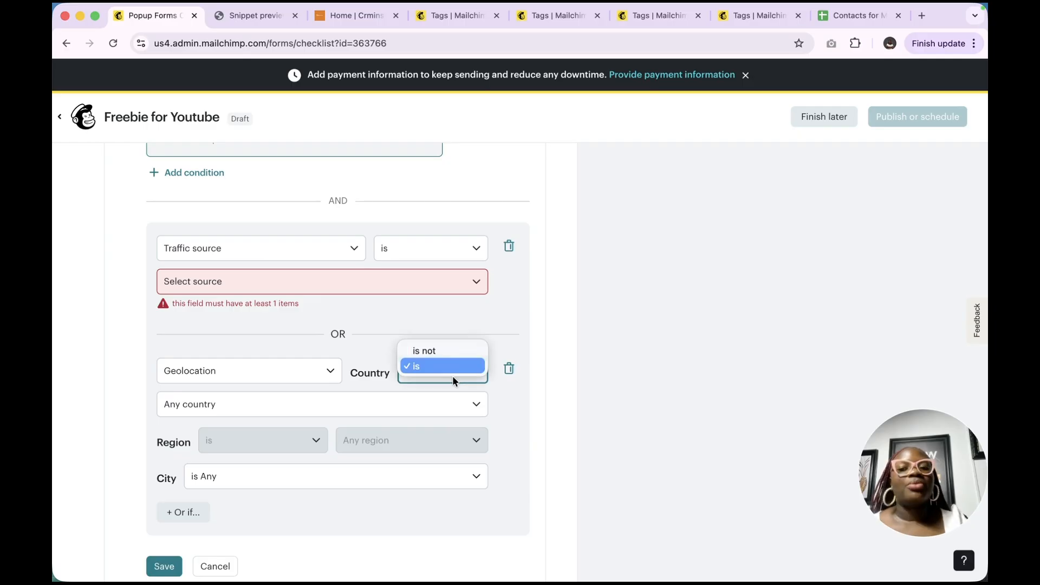
click(446, 353)
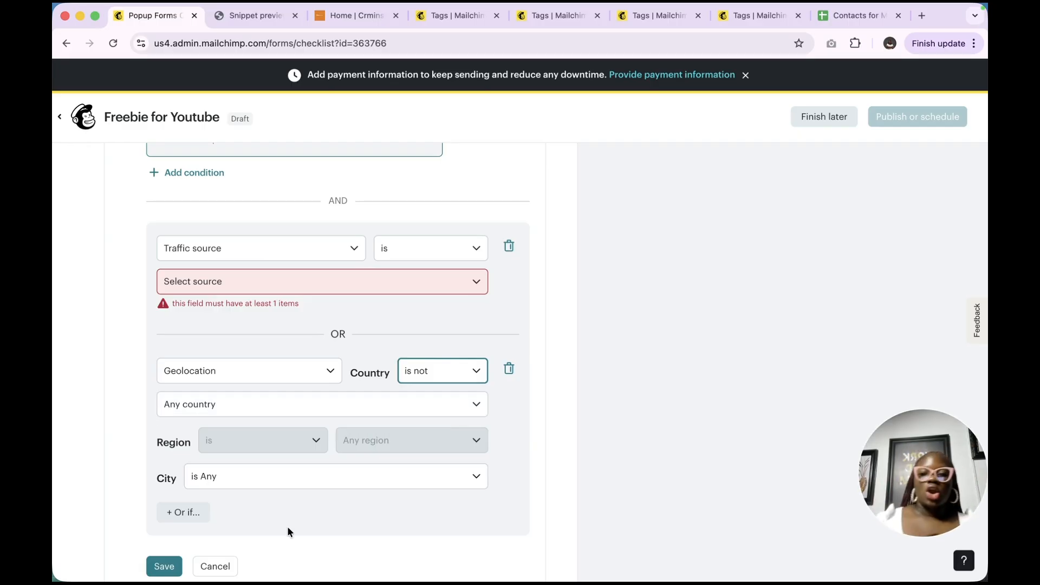
- Change the second targeting condition to Device type, view its comparison options and toggle Desktop off and on again
scroll(312, 503, down, 1)
scroll(311, 499, down, 1)
scroll(309, 360, up, 3)
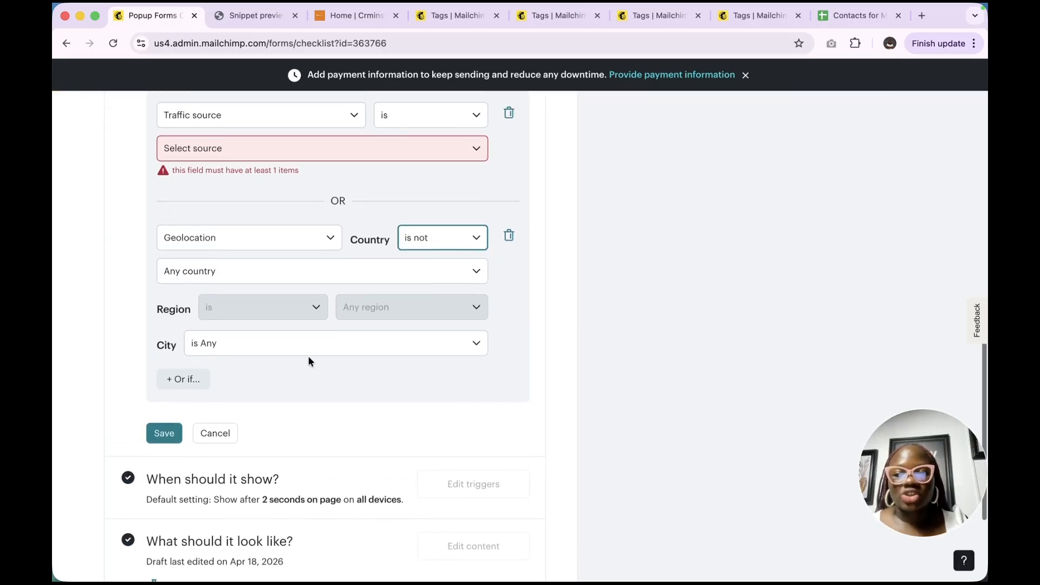
click(256, 335)
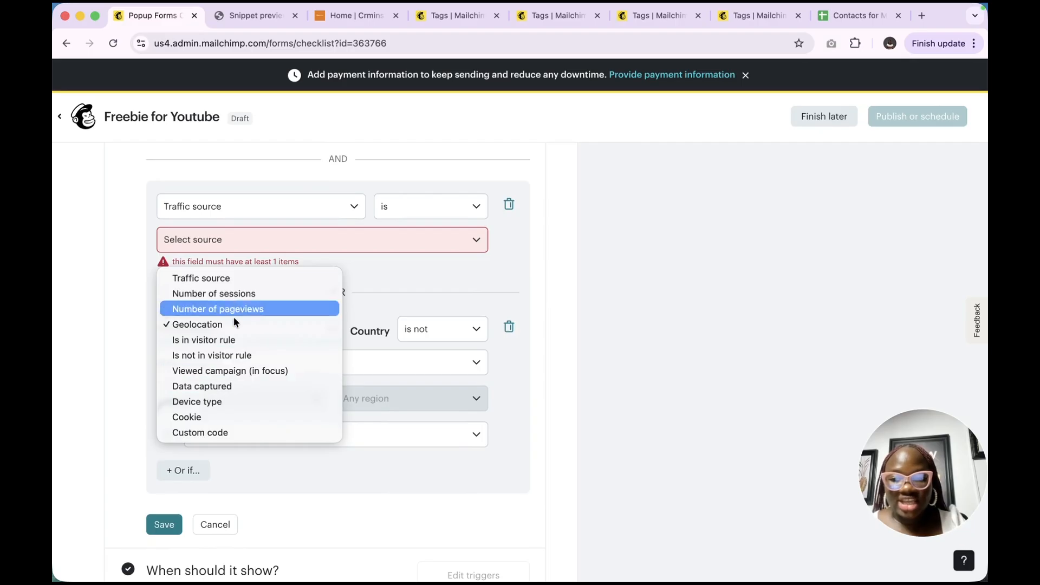
click(228, 400)
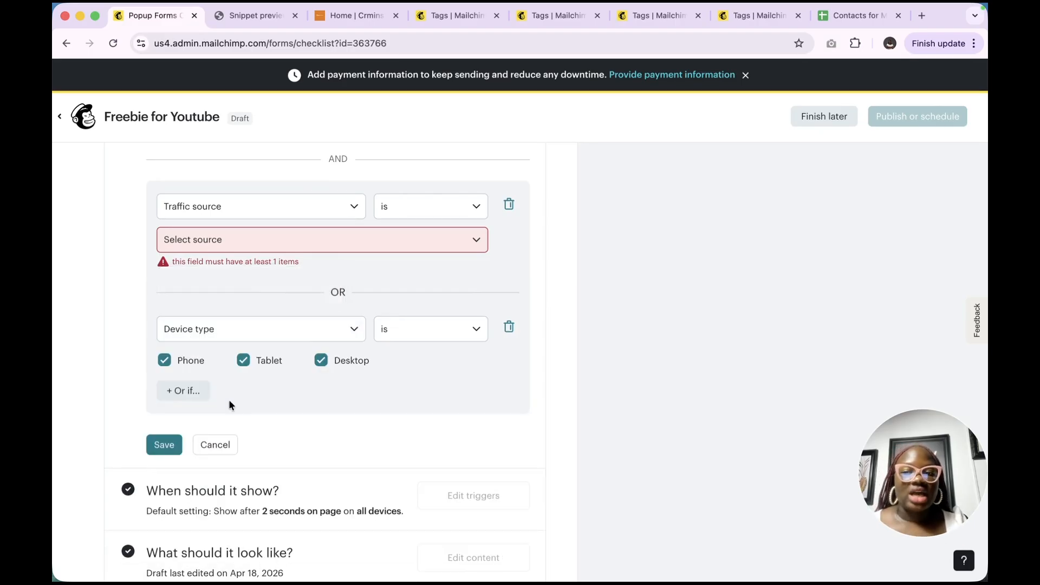
click(455, 337)
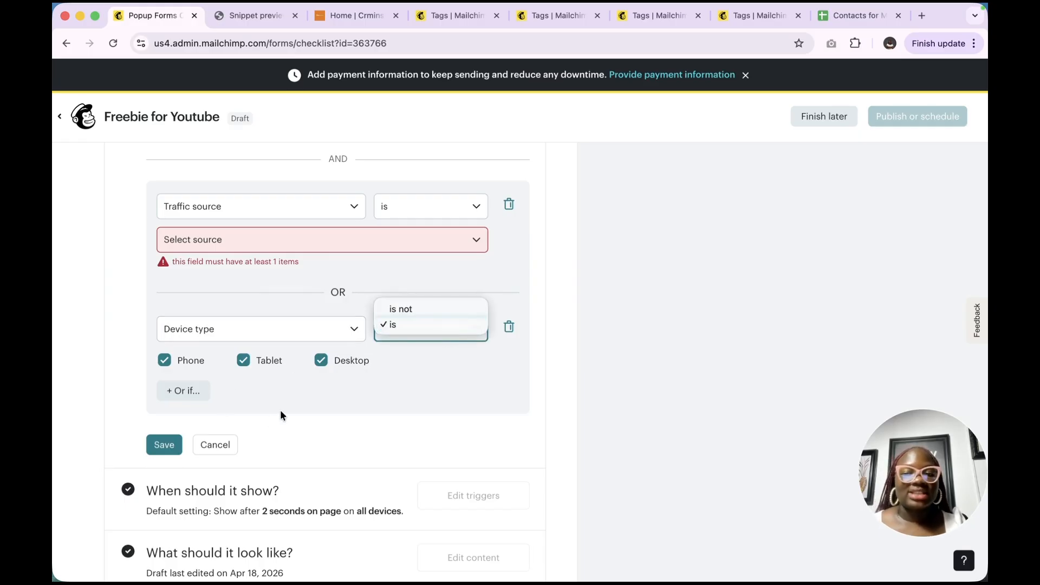
click(321, 363)
click(321, 362)
click(320, 361)
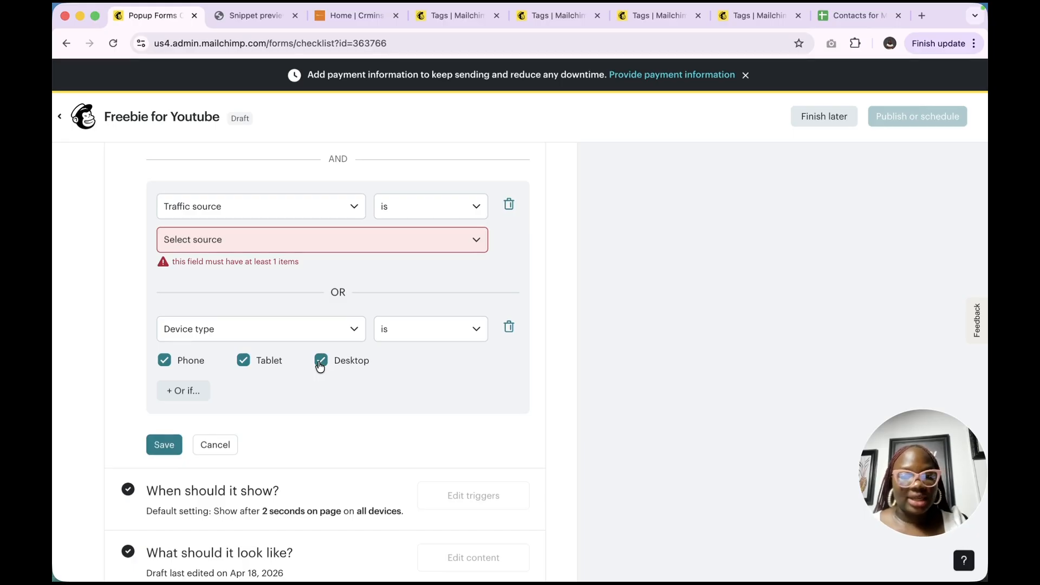
- Change the second targeting condition to Data captured and view the data types it offers, leaving Any selected
click(264, 335)
click(240, 310)
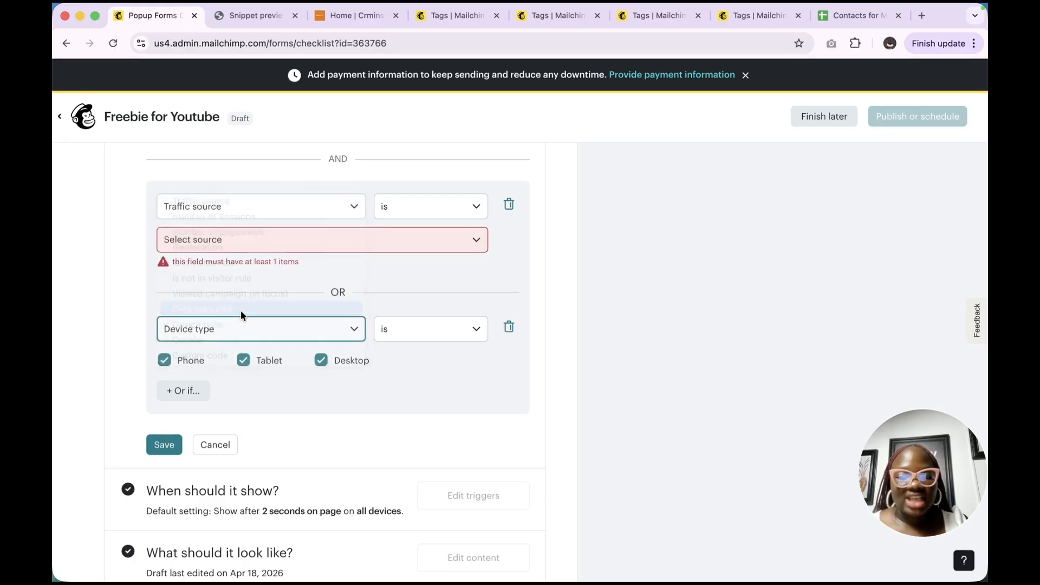
click(411, 334)
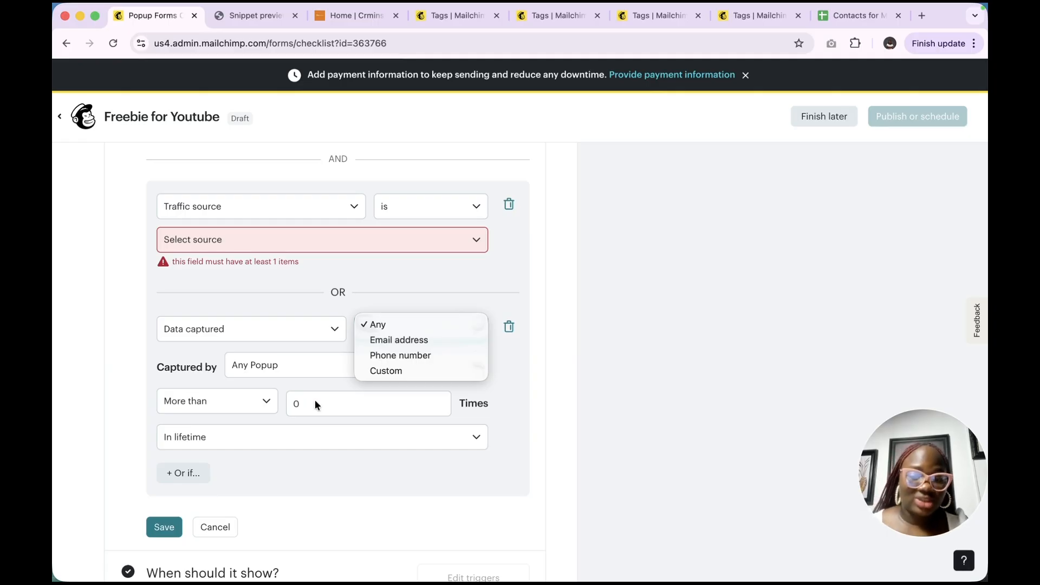
click(615, 293)
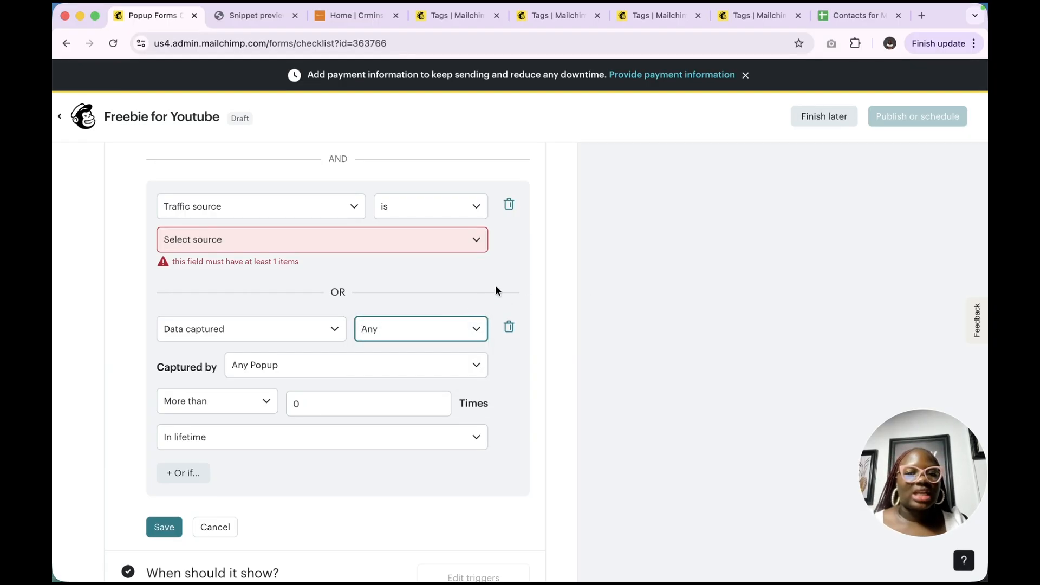
- Delete both the Traffic source and the Data captured conditions from the visitor targeting
scroll(495, 290, up, 2)
click(509, 317)
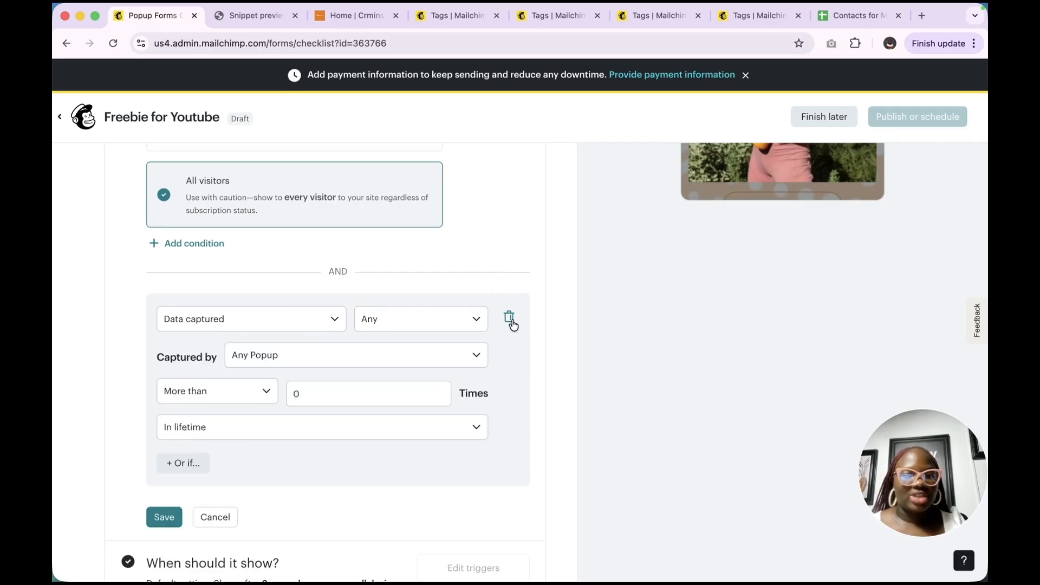
click(509, 319)
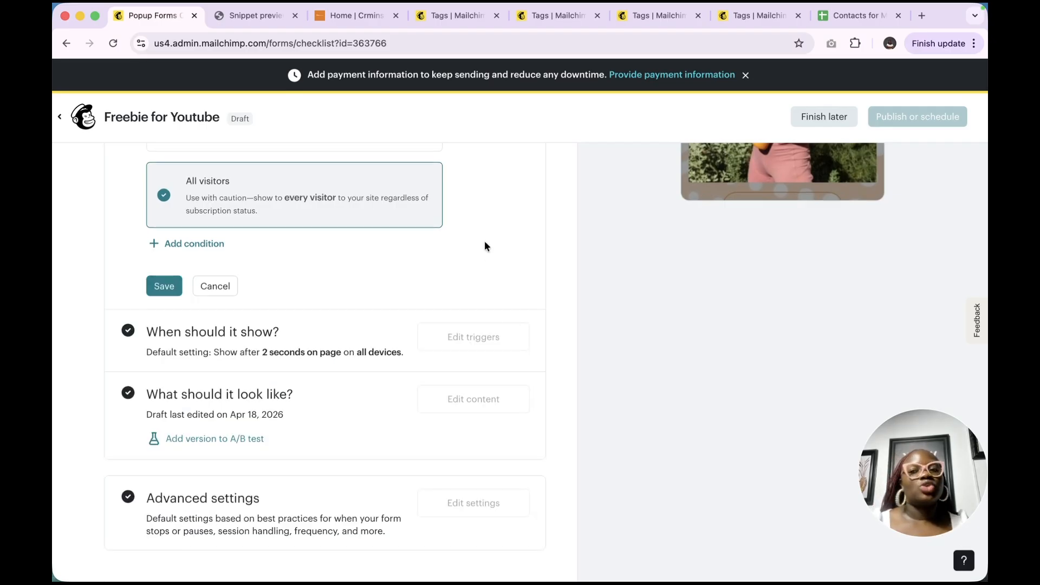
- Save the targeting for all visitors and open the form's trigger settings for editing
scroll(489, 289, up, 1)
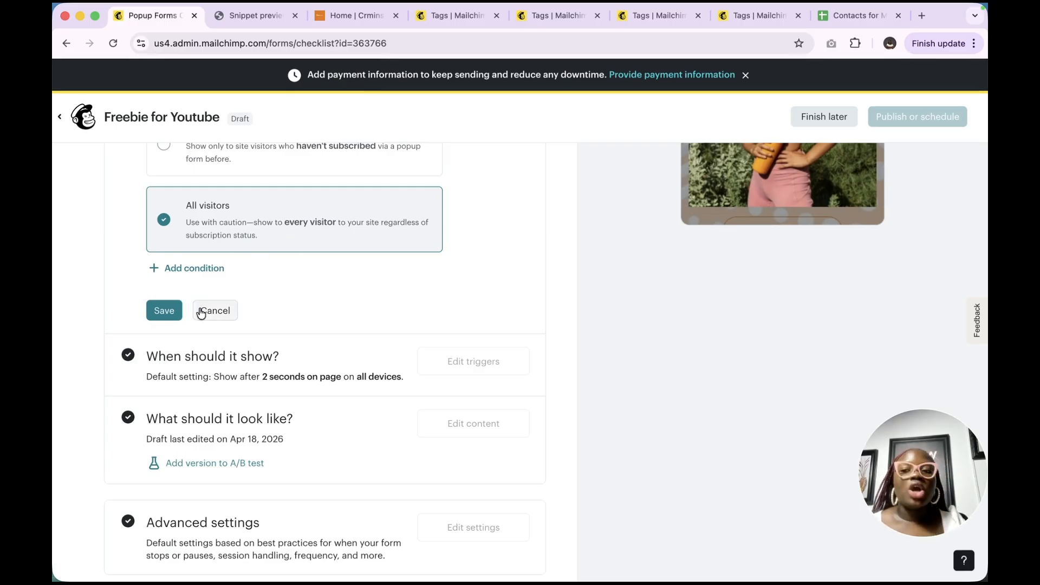
click(175, 315)
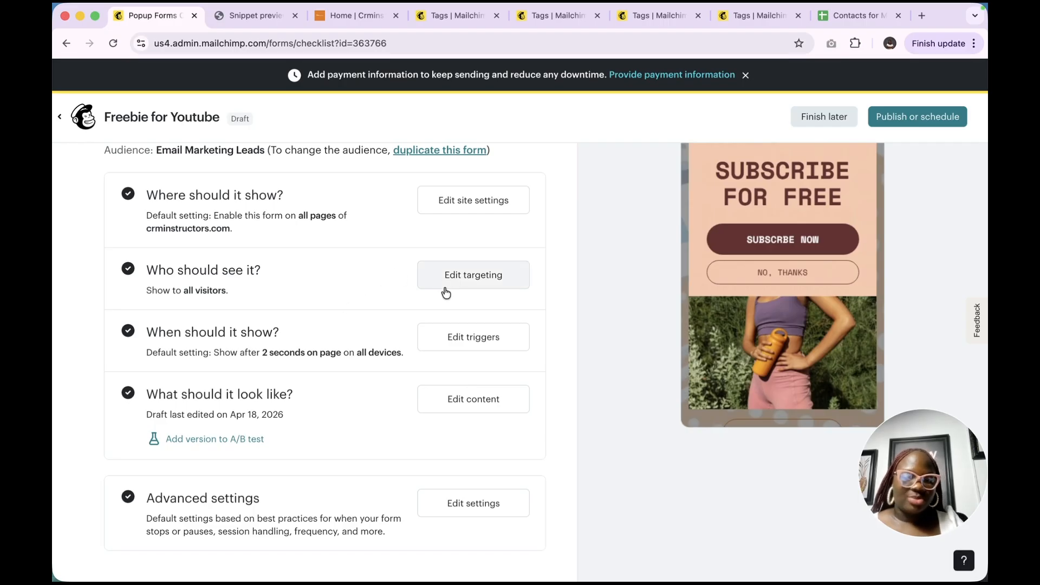
click(474, 337)
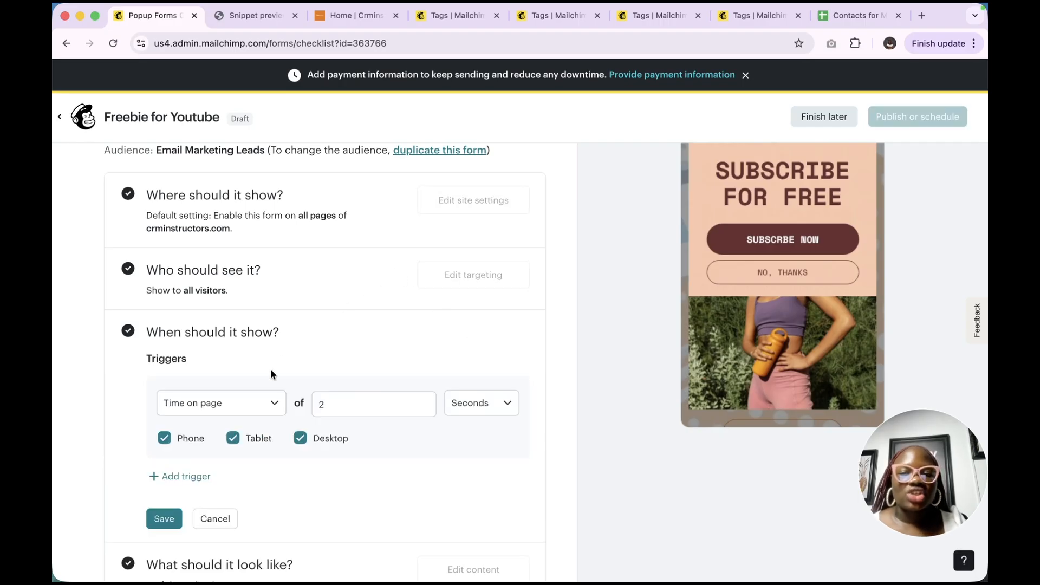
- Set the Time on page trigger to 10 seconds, toggling Phone off and back on so all three device types stay selected
scroll(271, 371, down, 3)
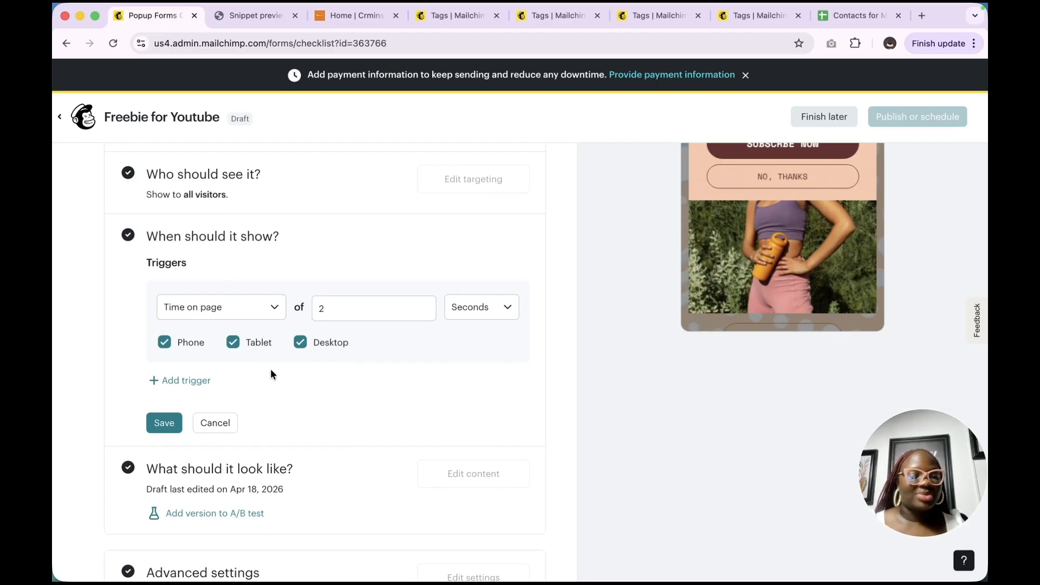
click(414, 310)
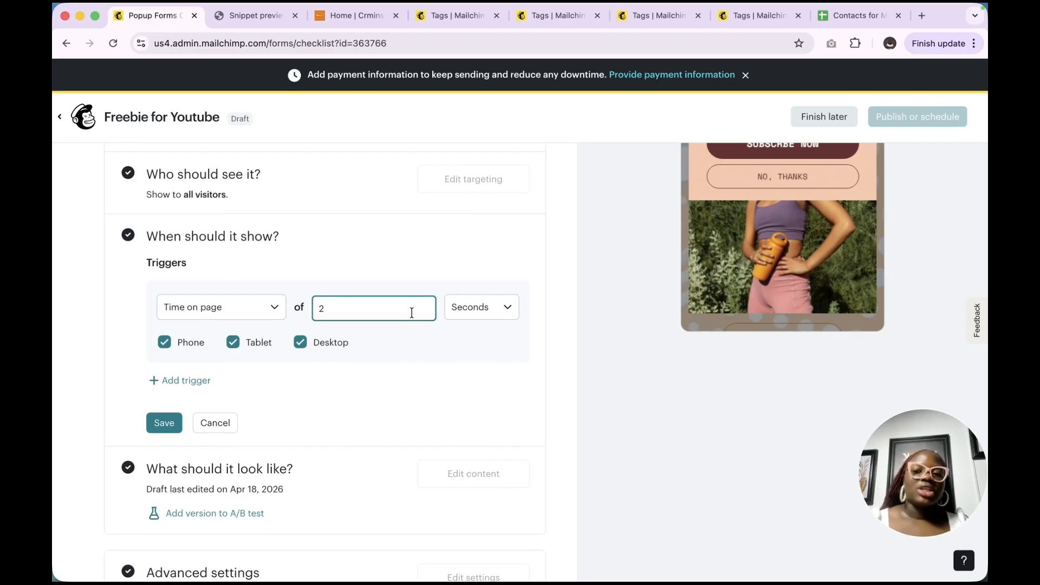
key(BackSpace)
text(10)
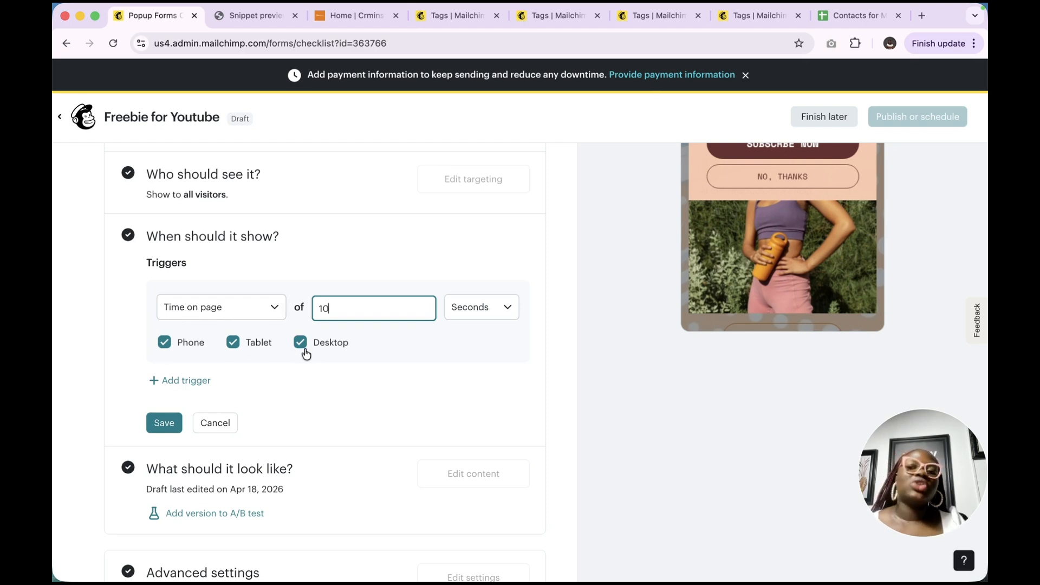
click(165, 343)
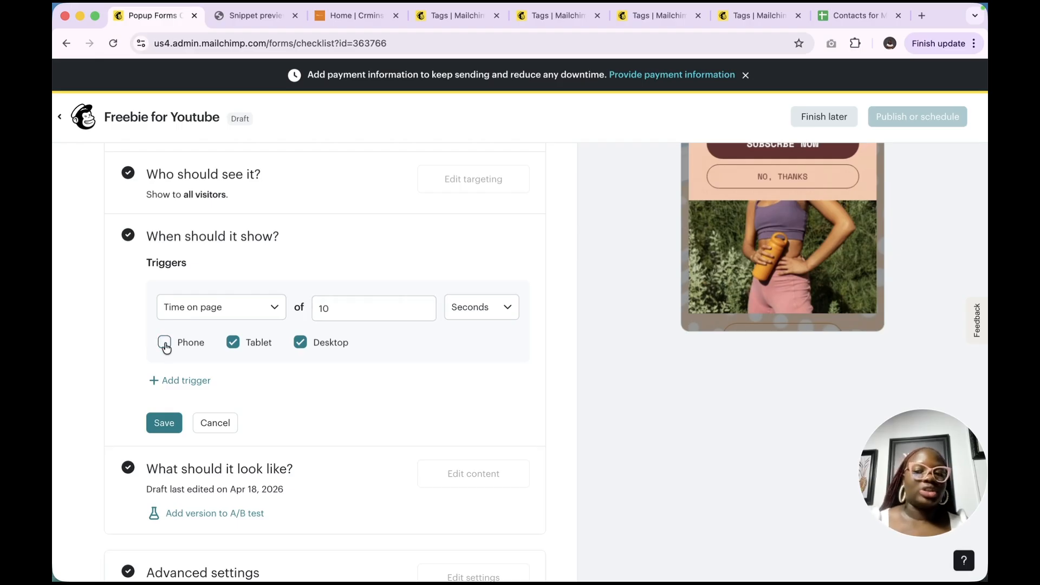
click(165, 343)
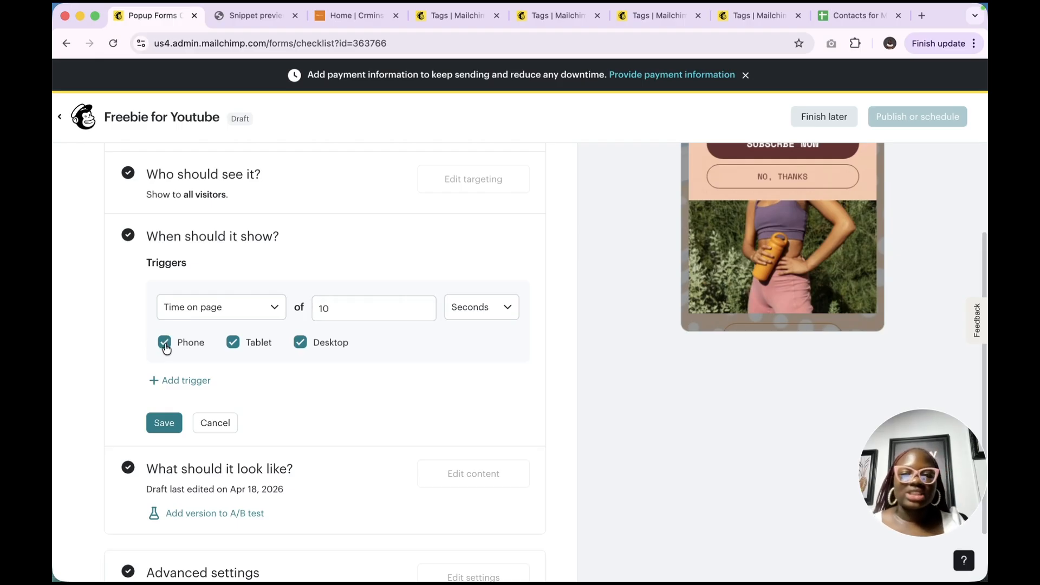
- Add a second trigger of type Inactivity, keeping its default of 5 seconds on Phone and Tablet
click(179, 381)
click(237, 440)
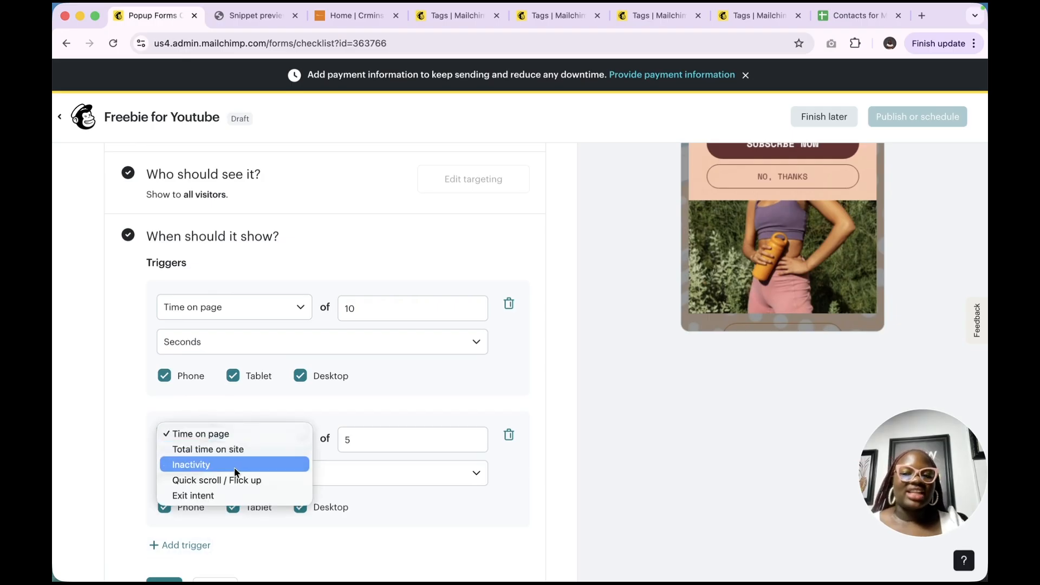
click(236, 465)
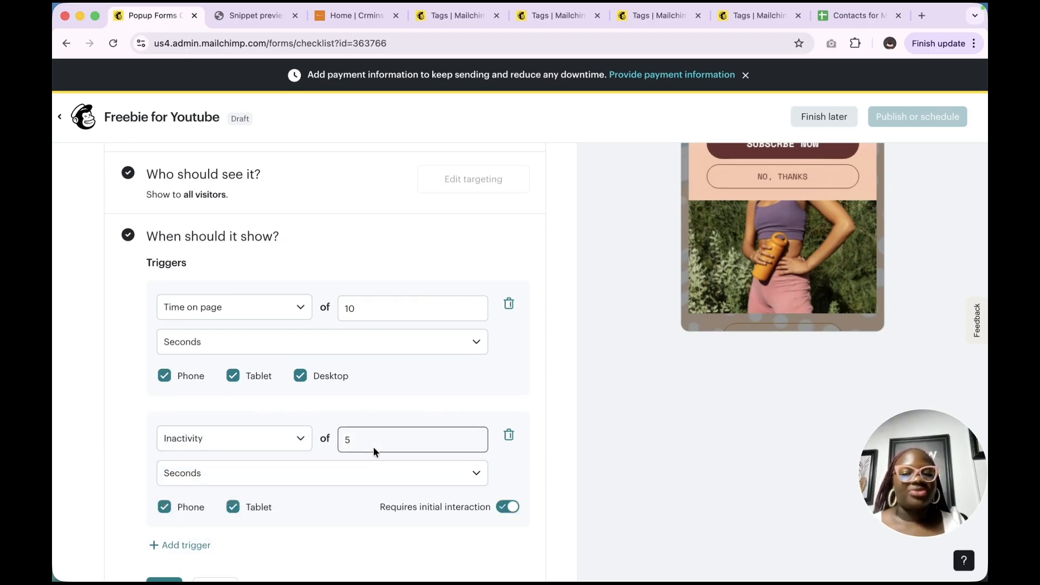
- Add a third trigger of type Exit intent for Desktop and save the form's trigger settings
scroll(374, 450, down, 2)
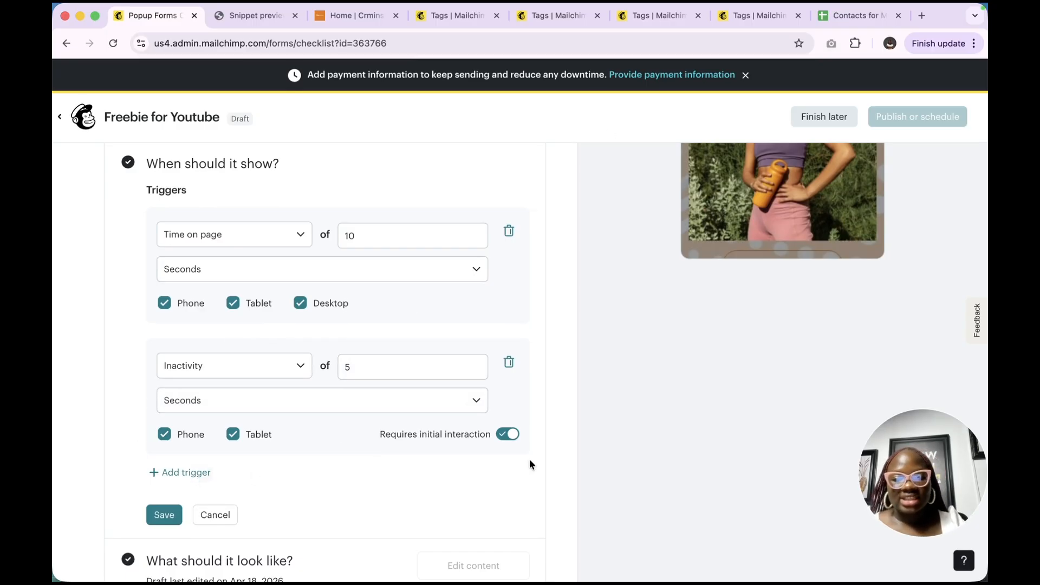
click(178, 475)
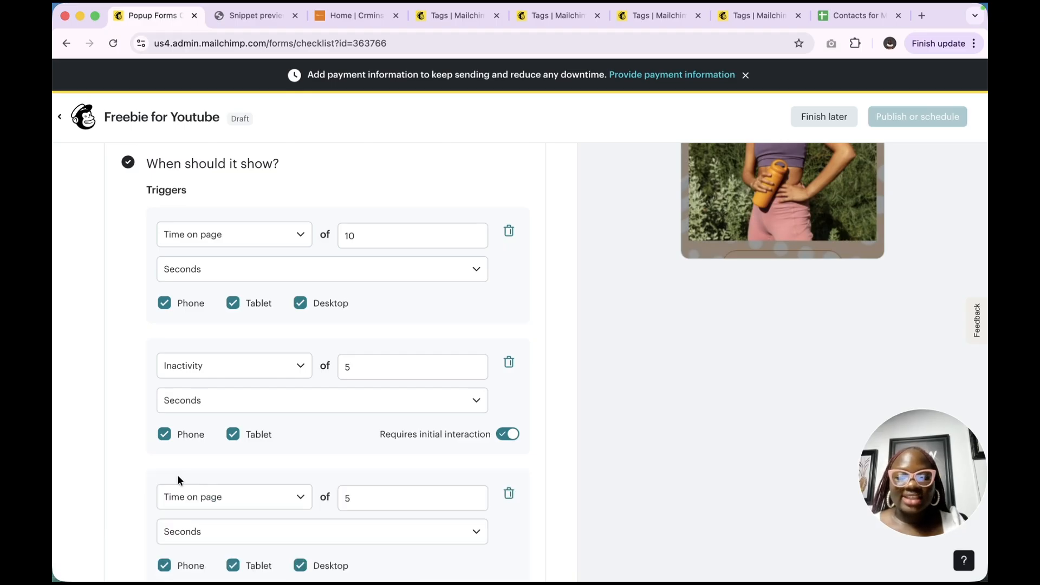
scroll(180, 471, down, 3)
click(247, 398)
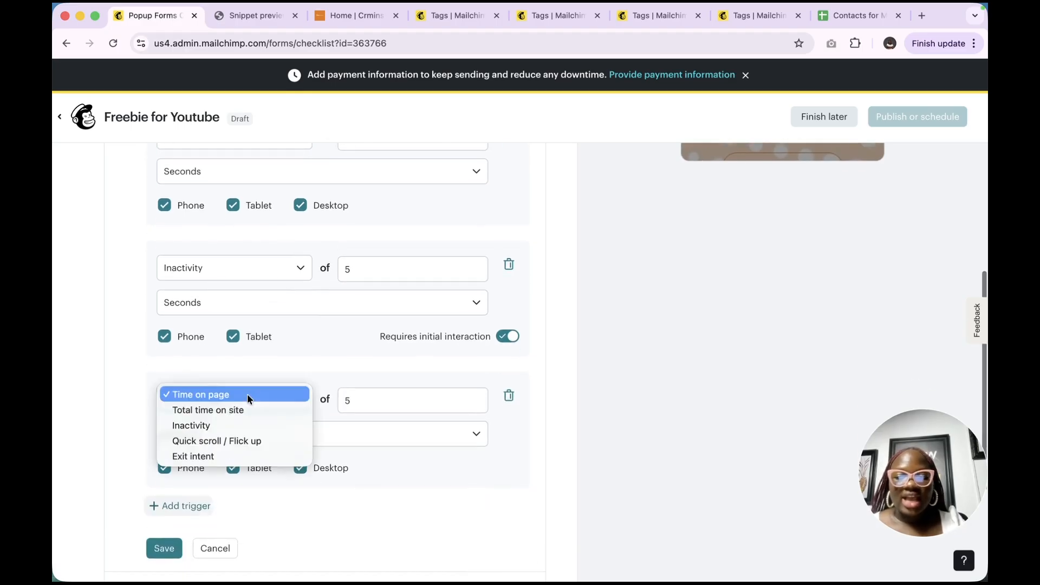
click(226, 456)
scroll(388, 416, down, 1)
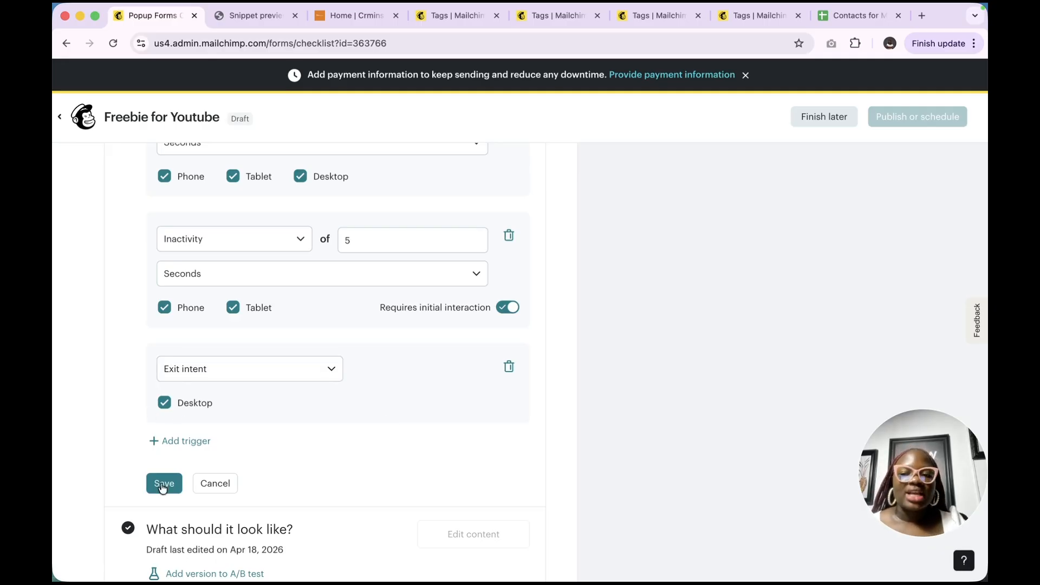
scroll(286, 360, up, 1)
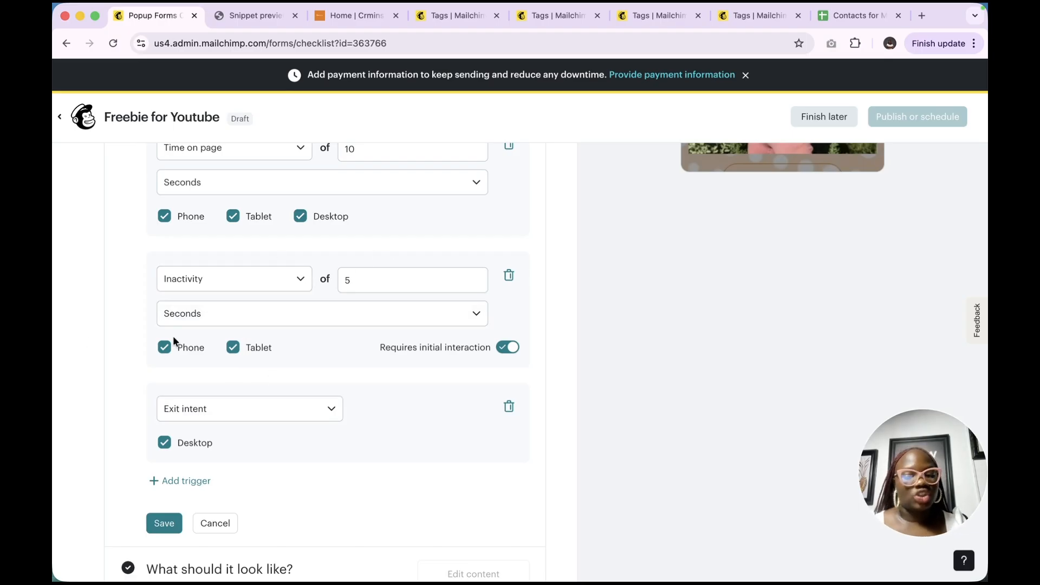
click(167, 524)
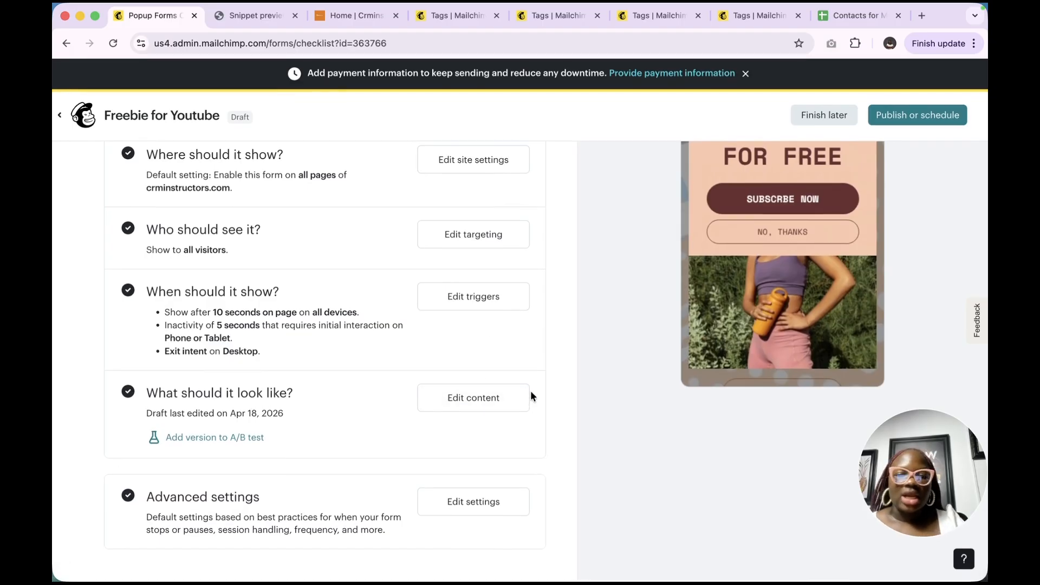
- Review the advanced settings for stopping, session handling, frequency and other popups, trying the End after option, and discard the changes
click(471, 503)
scroll(476, 495, down, 10)
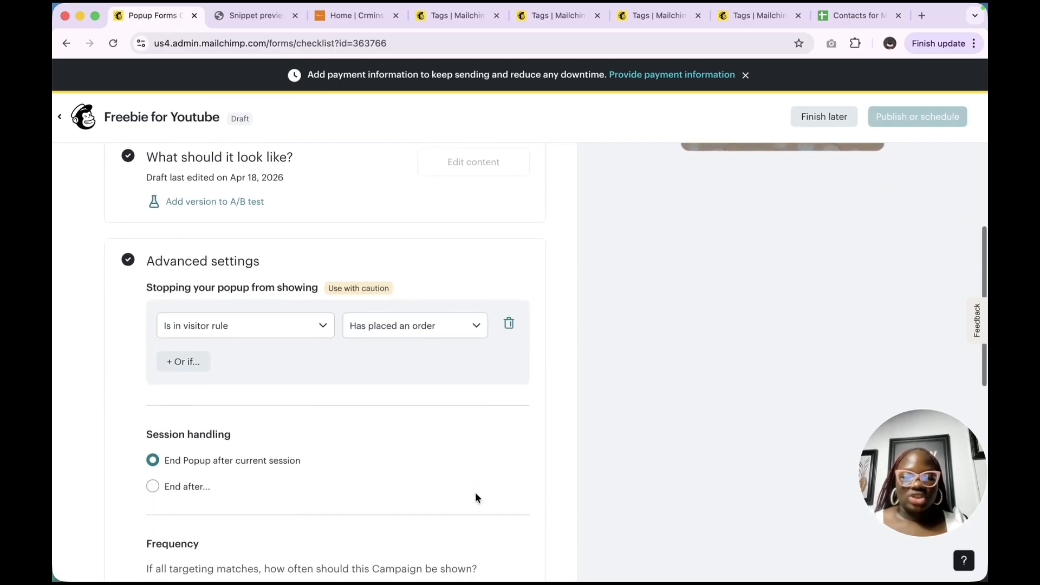
scroll(476, 492, down, 5)
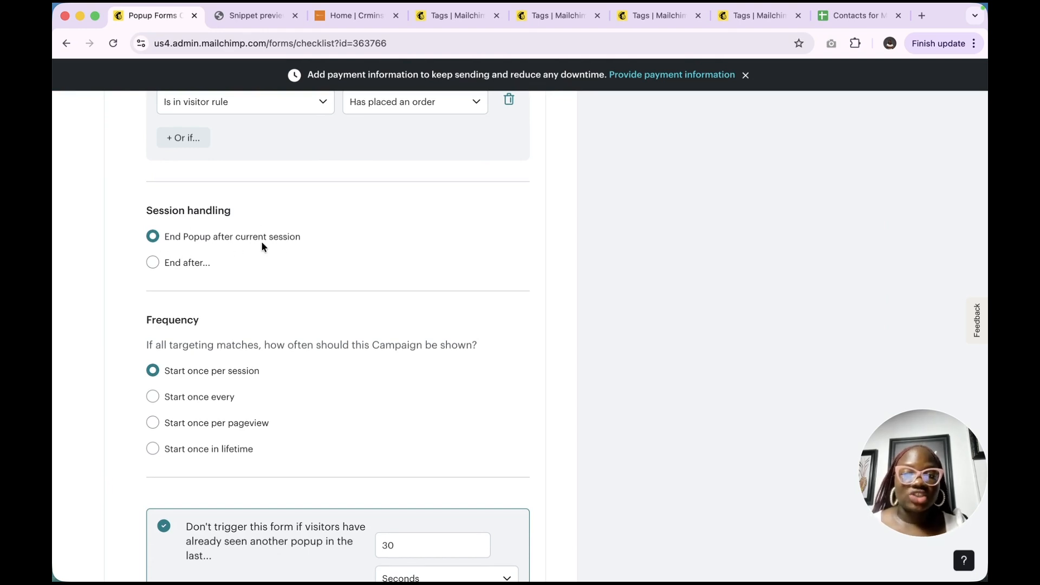
click(154, 262)
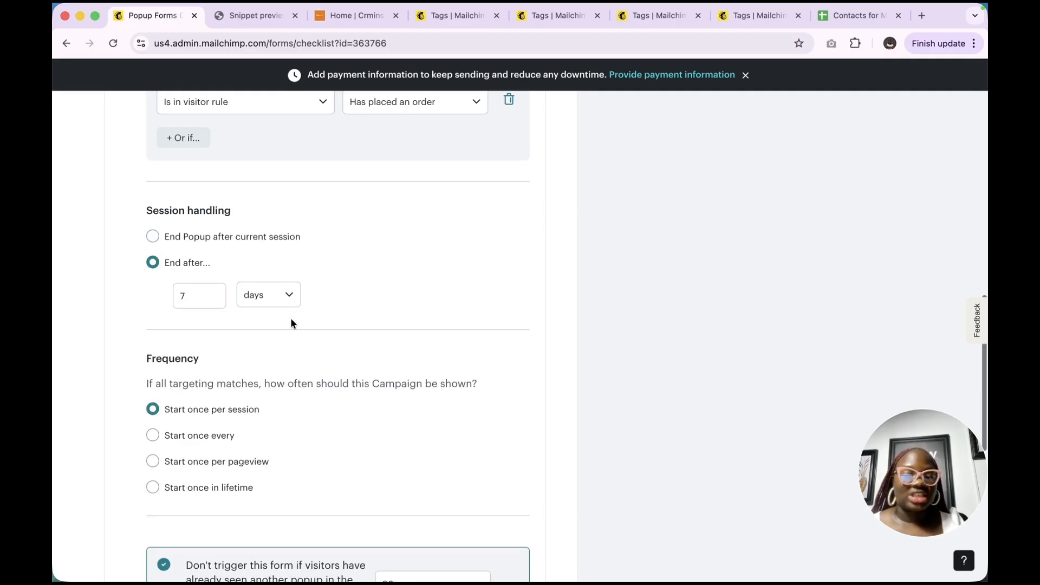
scroll(291, 323, down, 5)
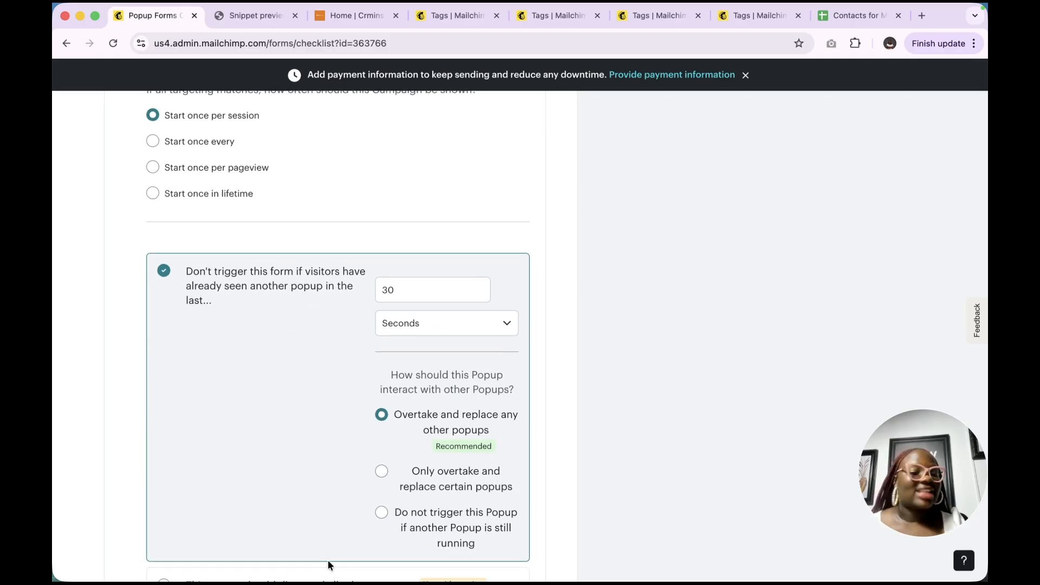
scroll(327, 560, down, 2)
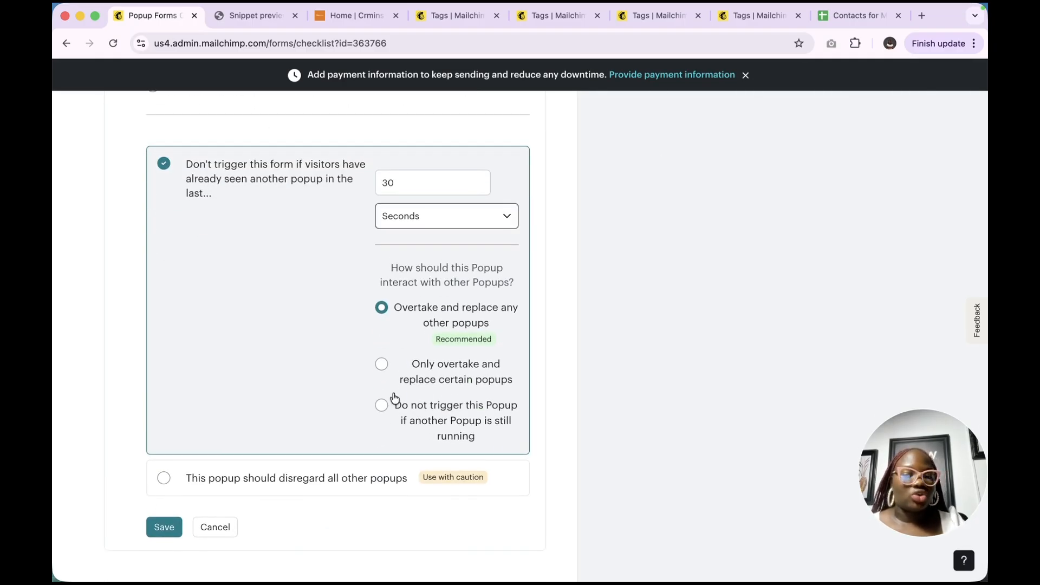
scroll(390, 425, up, 1)
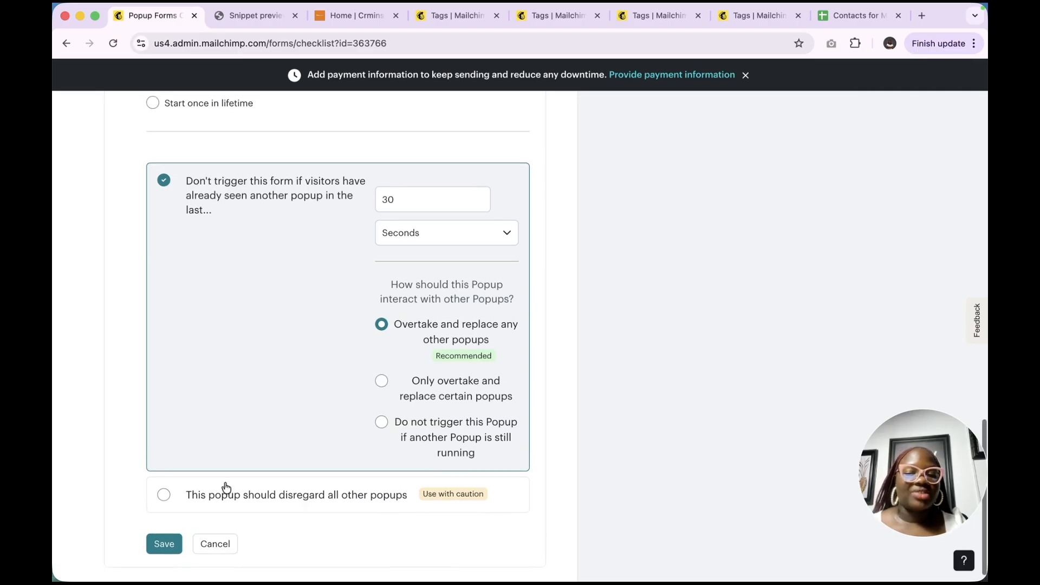
click(218, 543)
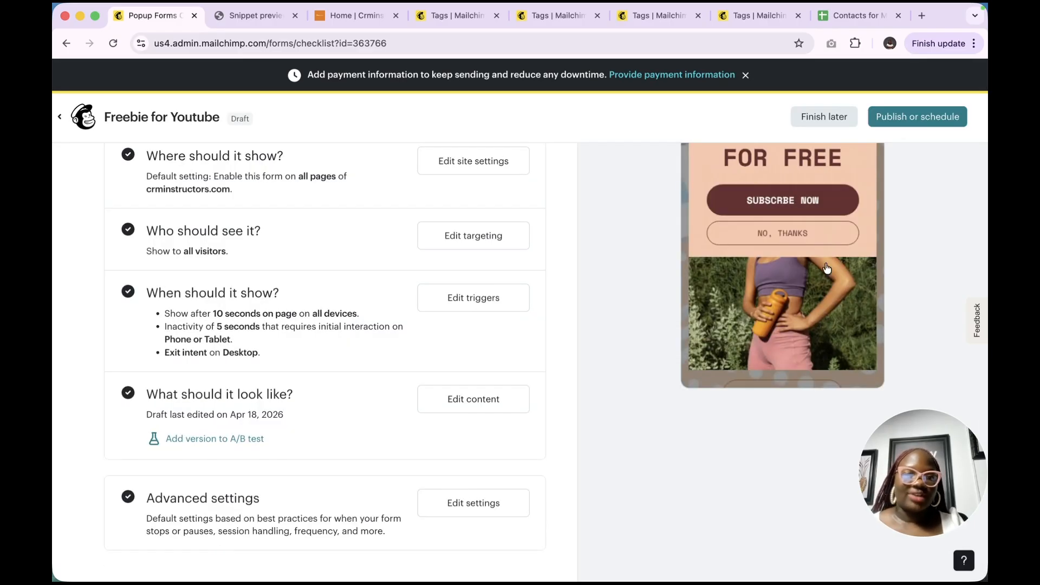
- View the scheduling option and its start date calendar, but choose Publish now and publish the form for all visitors
click(923, 124)
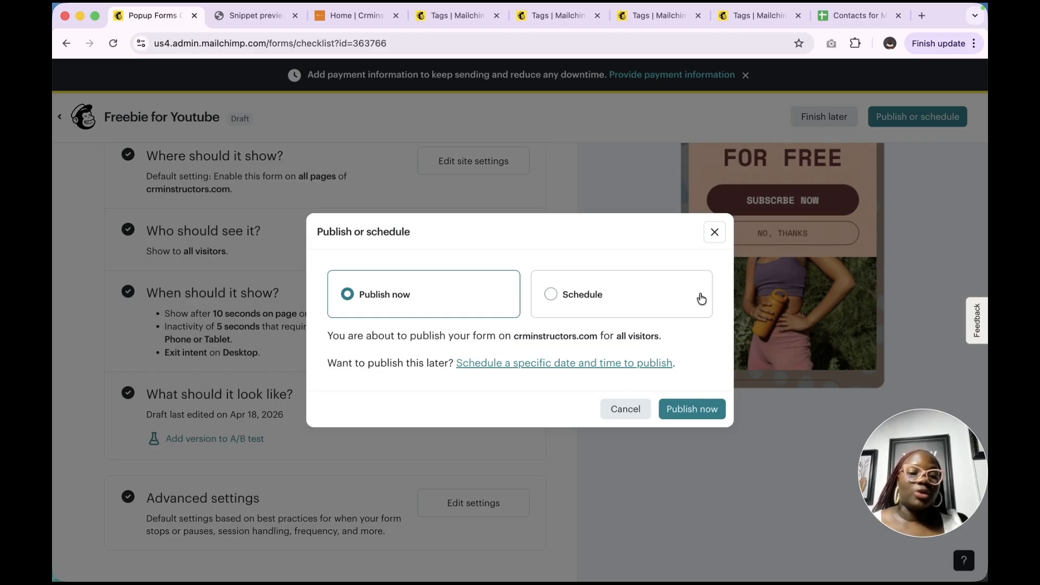
click(619, 308)
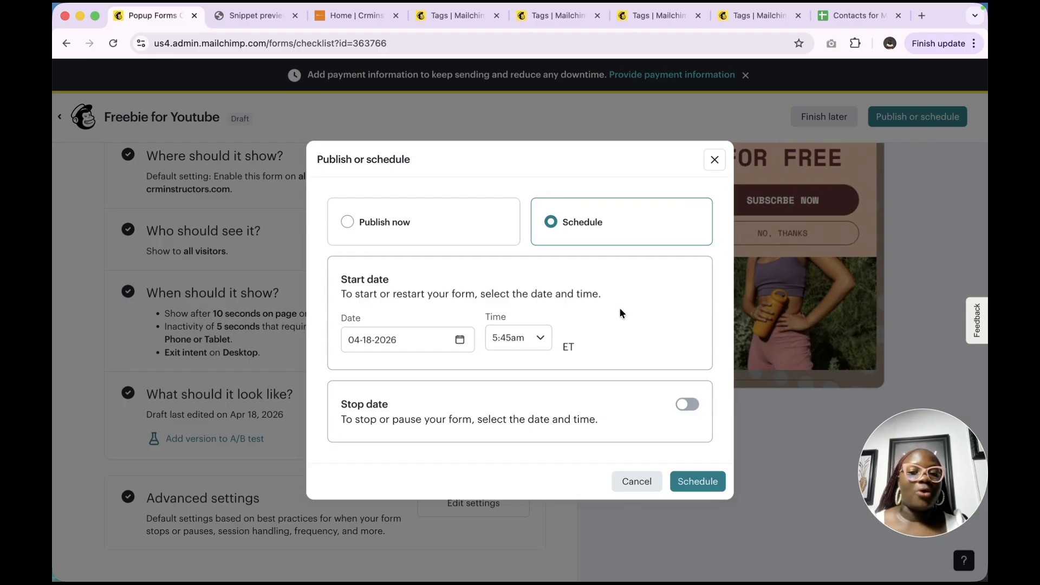
click(425, 339)
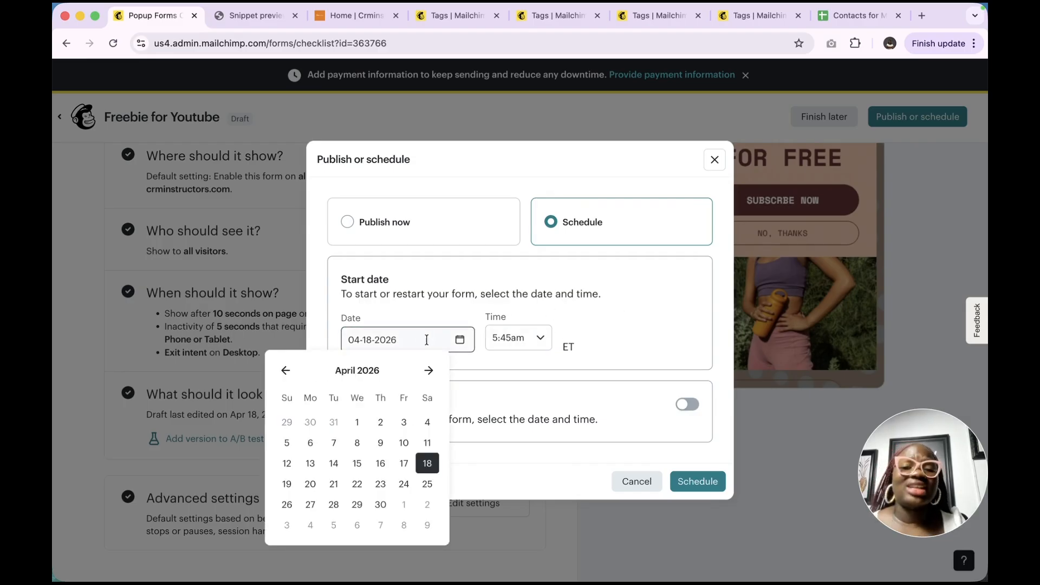
click(669, 367)
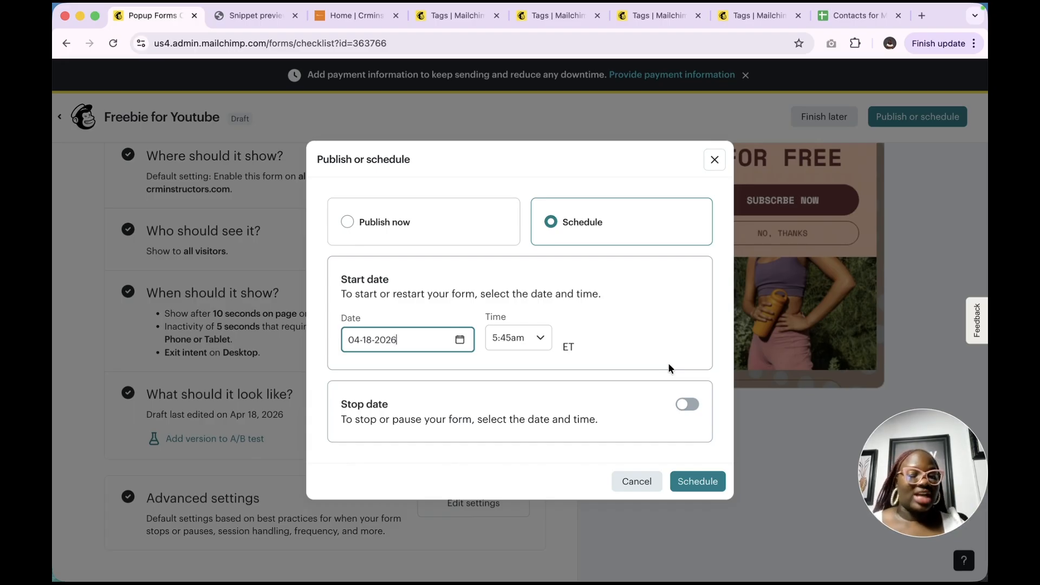
click(449, 229)
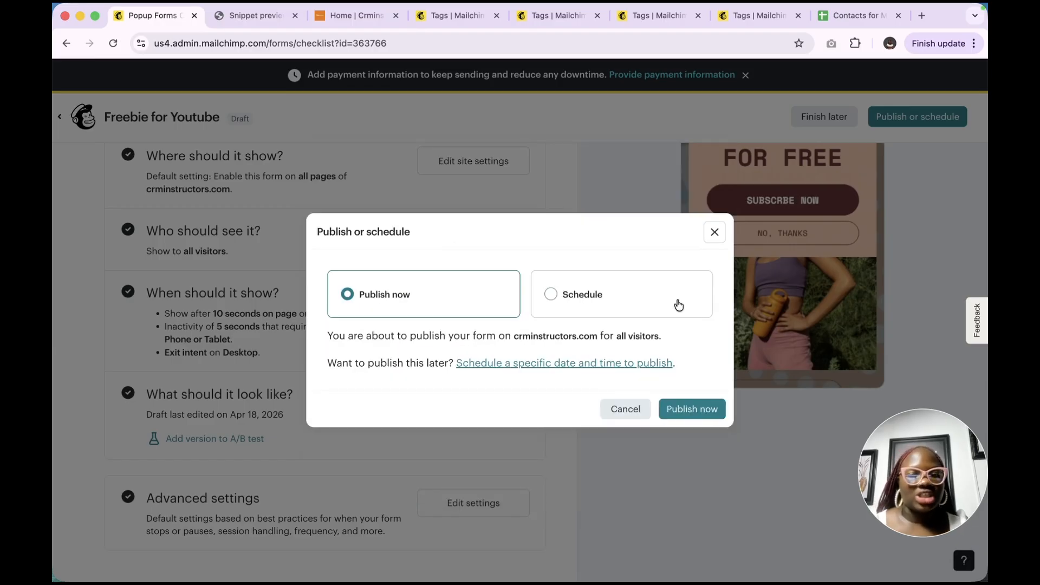
click(680, 407)
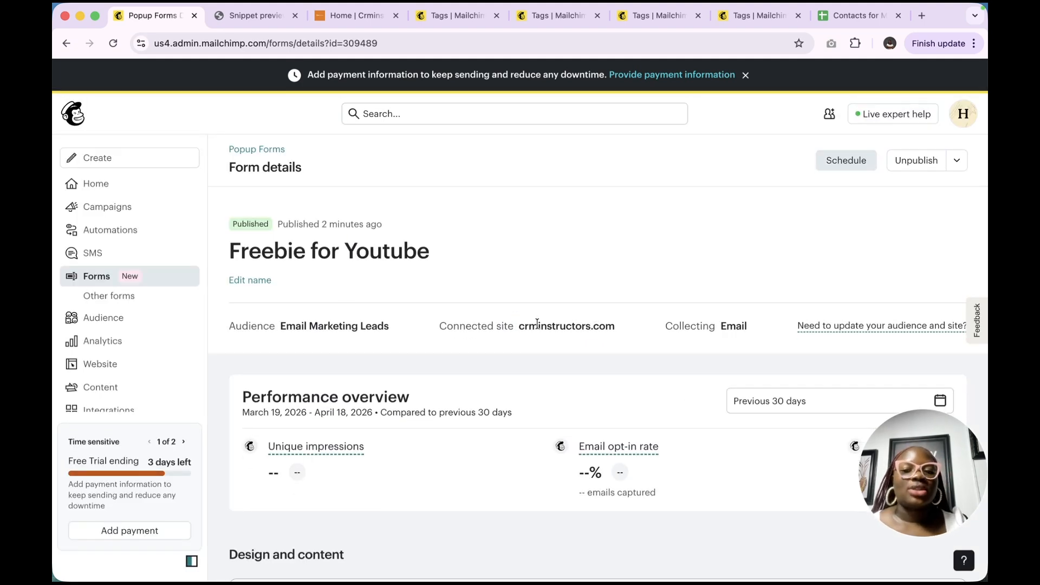
- Switch to the crminstructors.com home page, reload it and browse down the page to check that the published popup appears
click(333, 18)
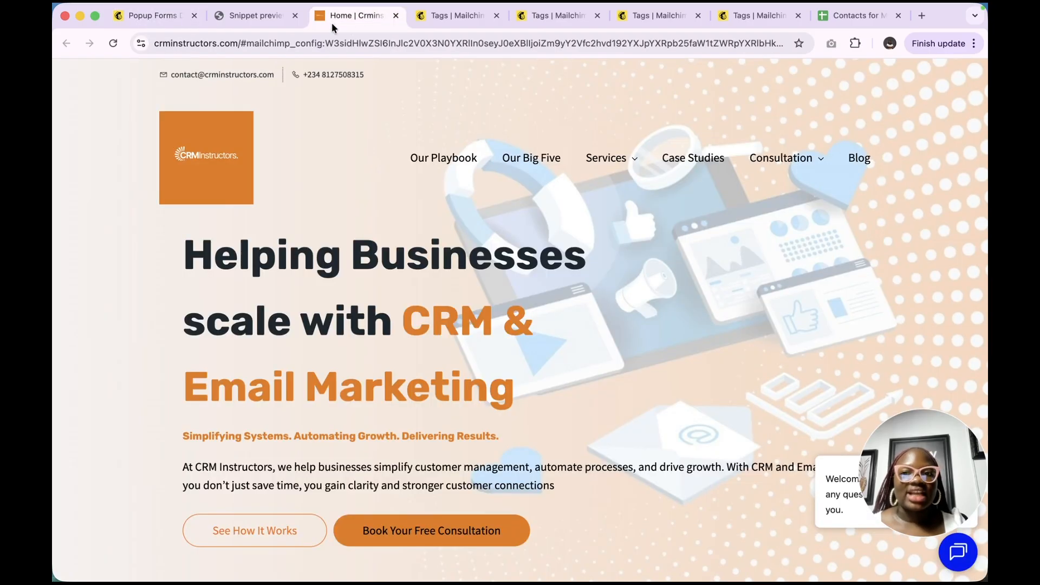
click(112, 42)
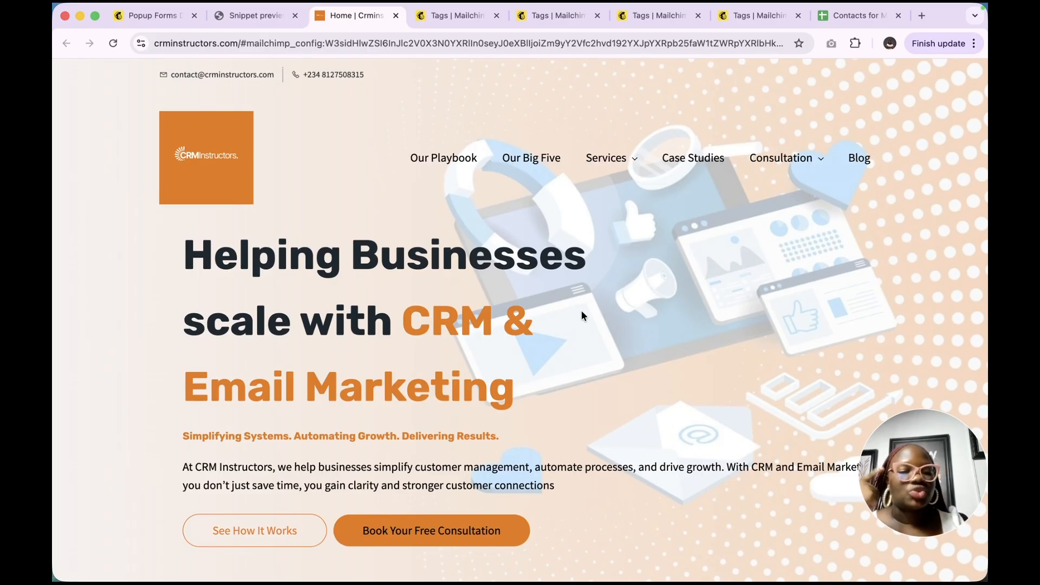
scroll(581, 310, down, 8)
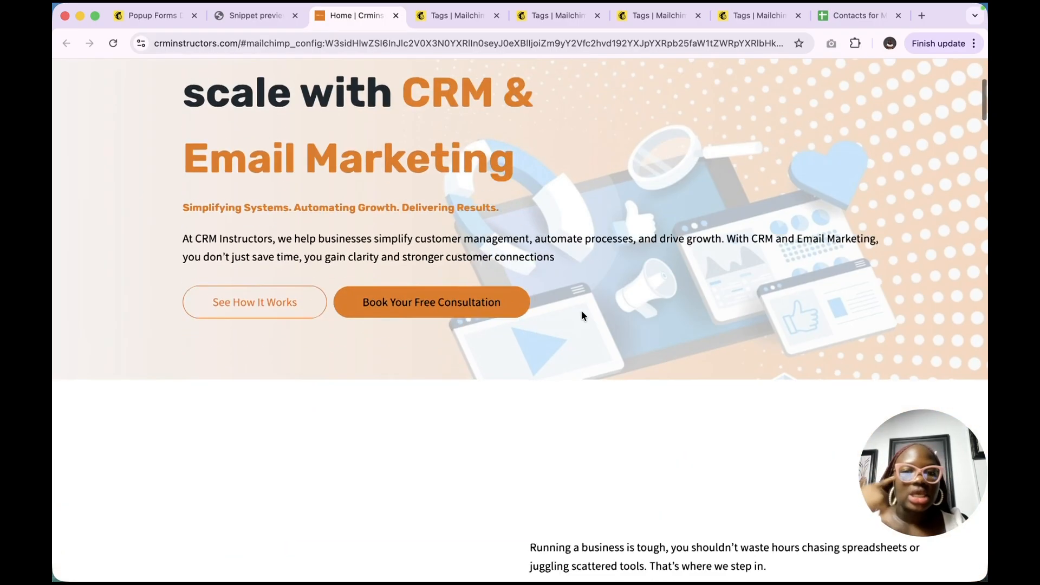
scroll(580, 310, down, 5)
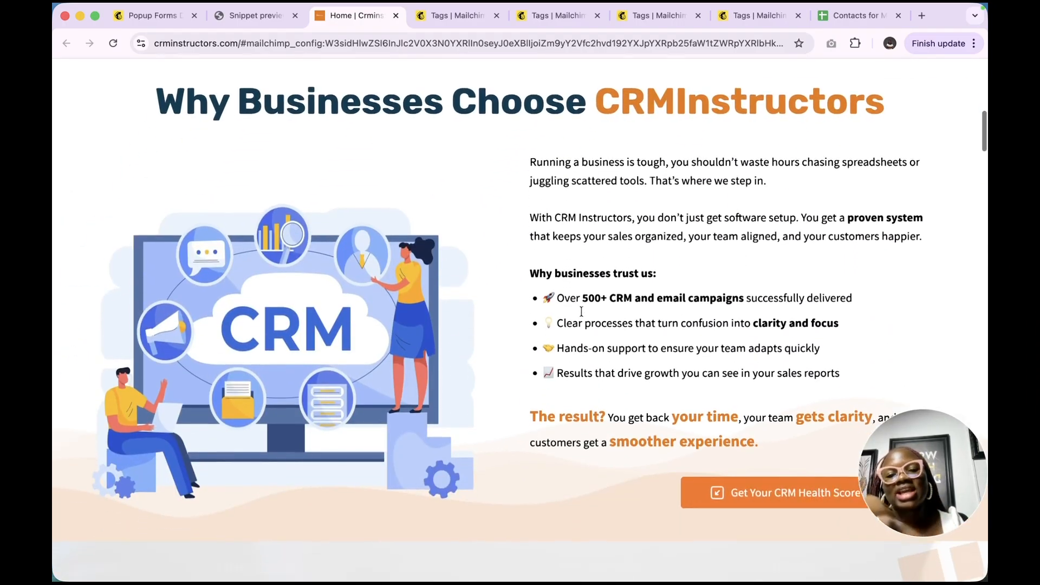
scroll(581, 312, down, 1)
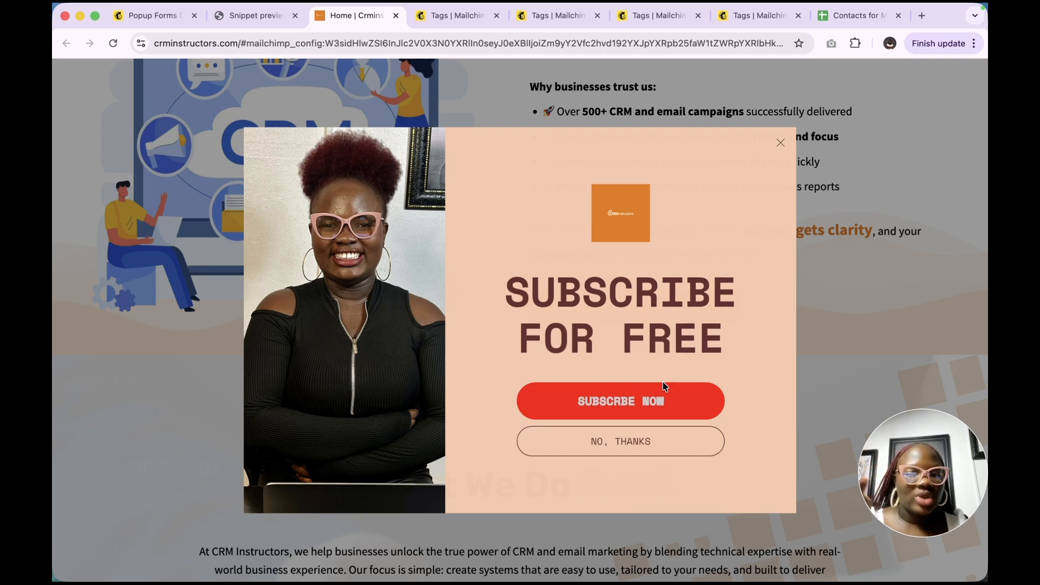
- Test the popup by subscribing with the suggested e-mail address, submitting it and returning to the site from the thank-you screen
click(638, 411)
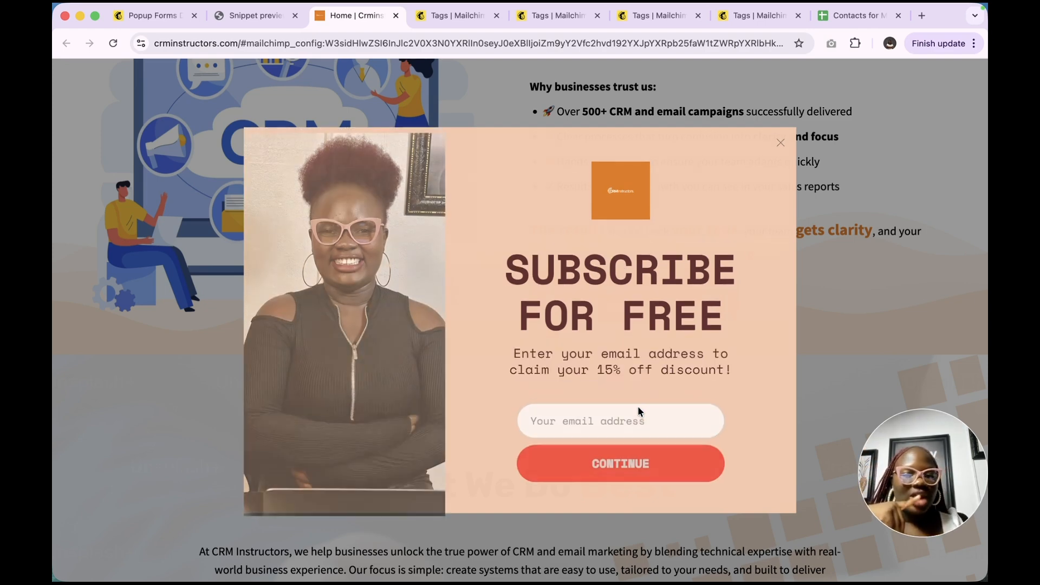
click(630, 424)
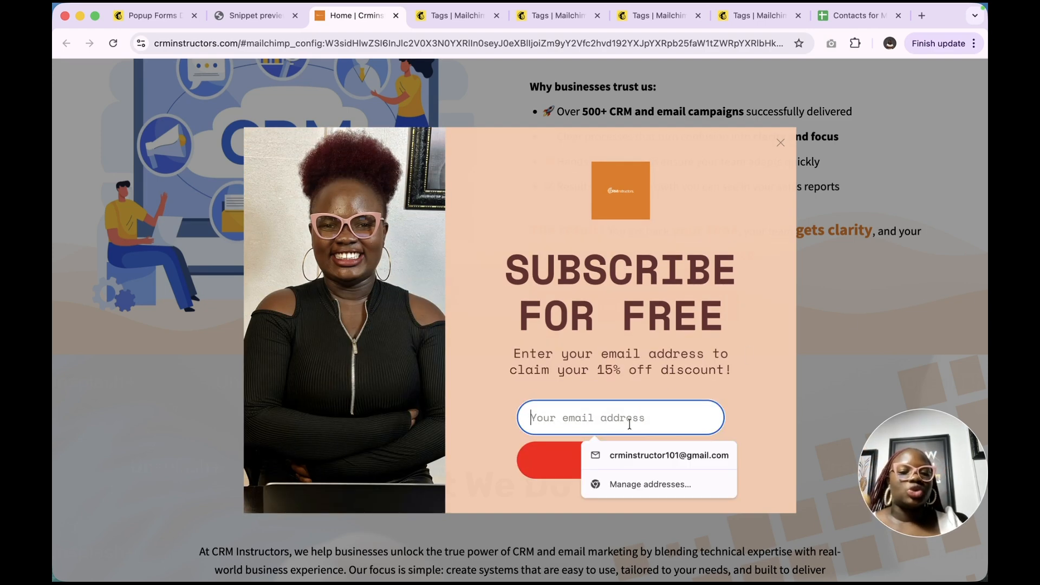
click(648, 457)
click(627, 473)
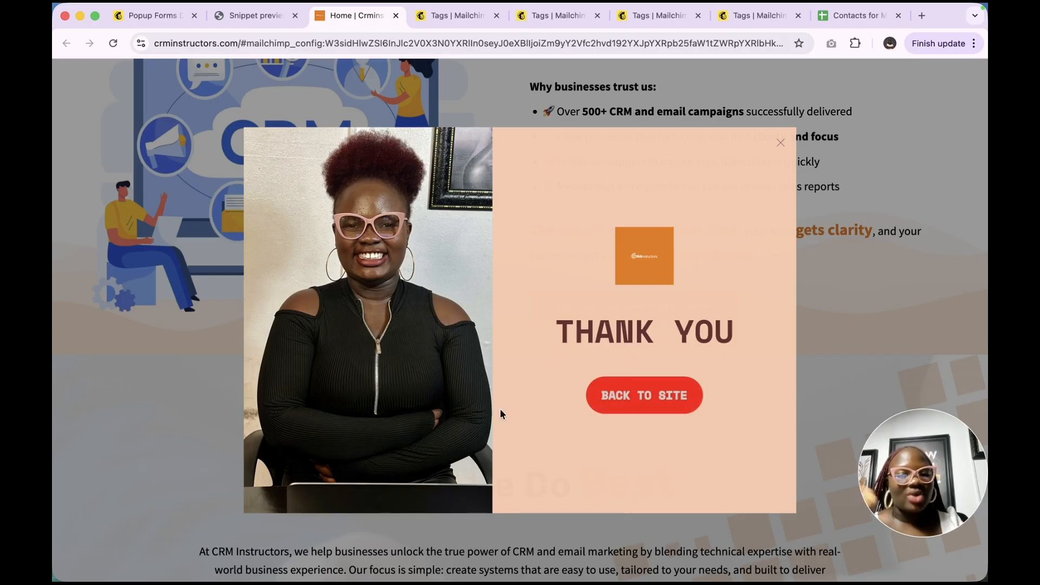
click(626, 411)
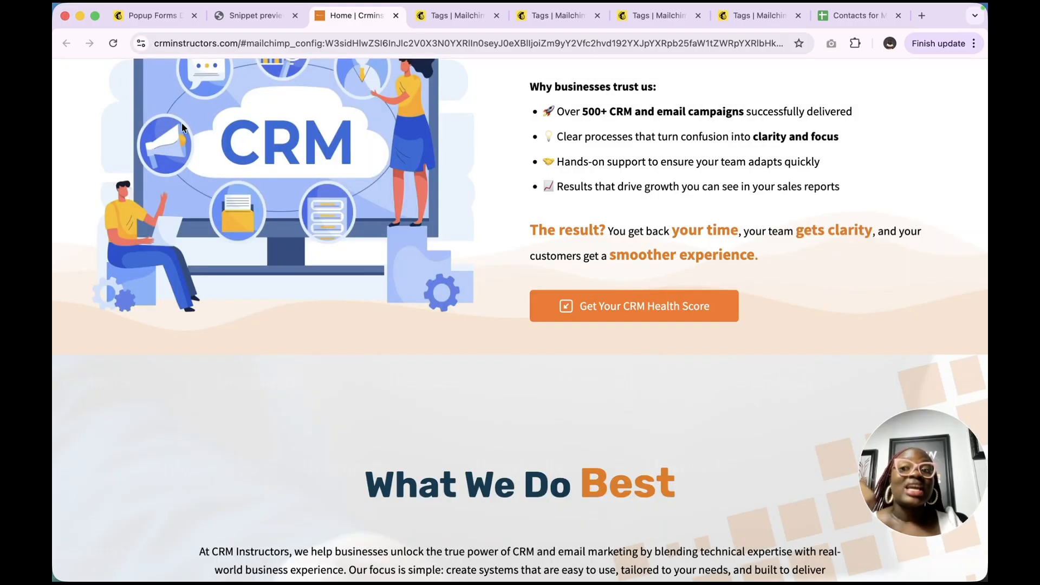
- Reload the home page to bring up the Subscribe for Free popup again, scroll behind it and dismiss it without subscribing
click(114, 45)
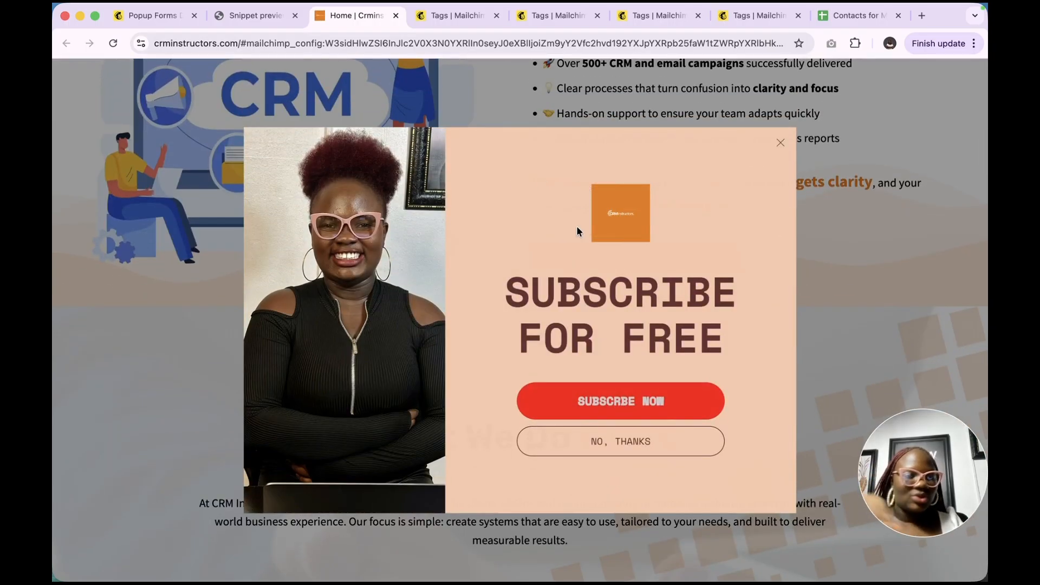
scroll(577, 227, down, 2)
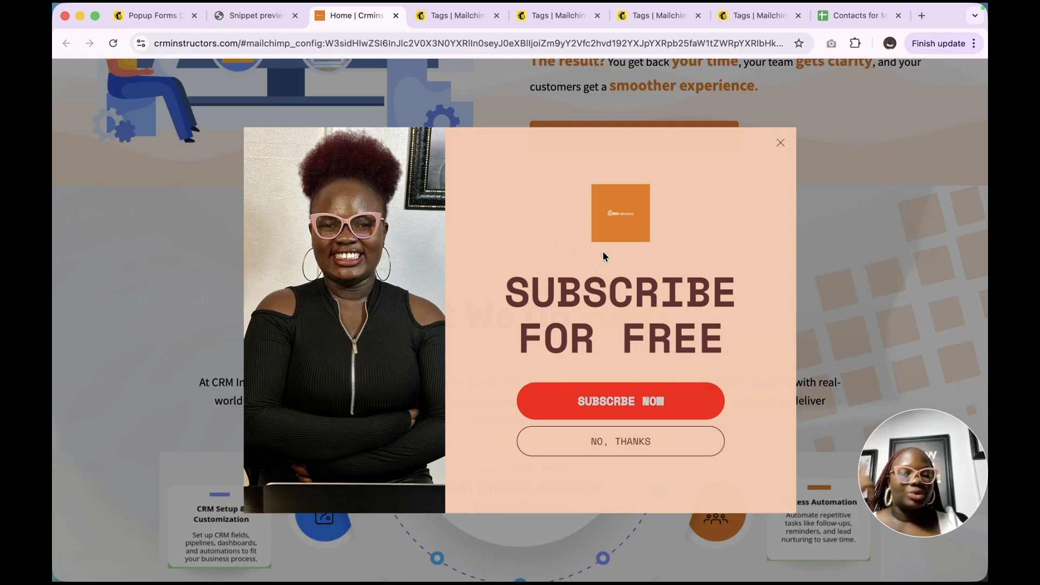
click(781, 144)
- Browse up and down the home page to retest the popup trigger, dismiss the e-mail signup form and return to the page's beginning
scroll(627, 174, up, 6)
scroll(627, 174, up, 4)
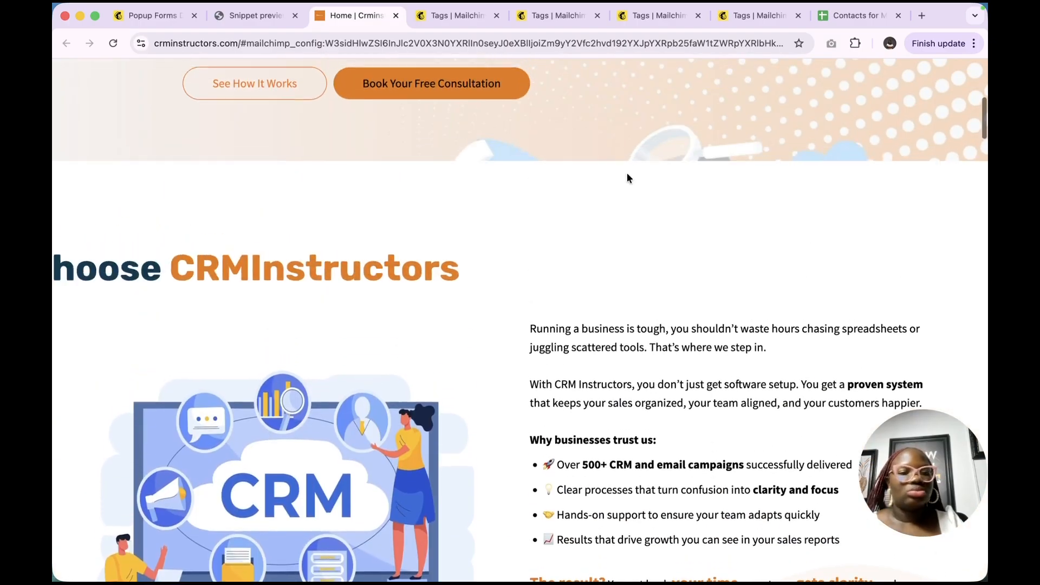
scroll(627, 172, down, 10)
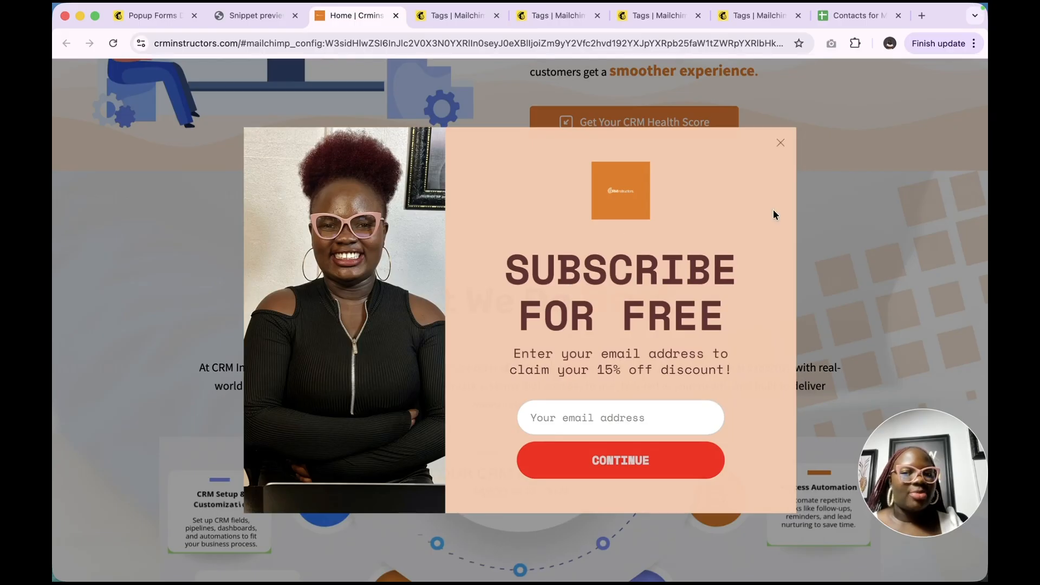
click(781, 144)
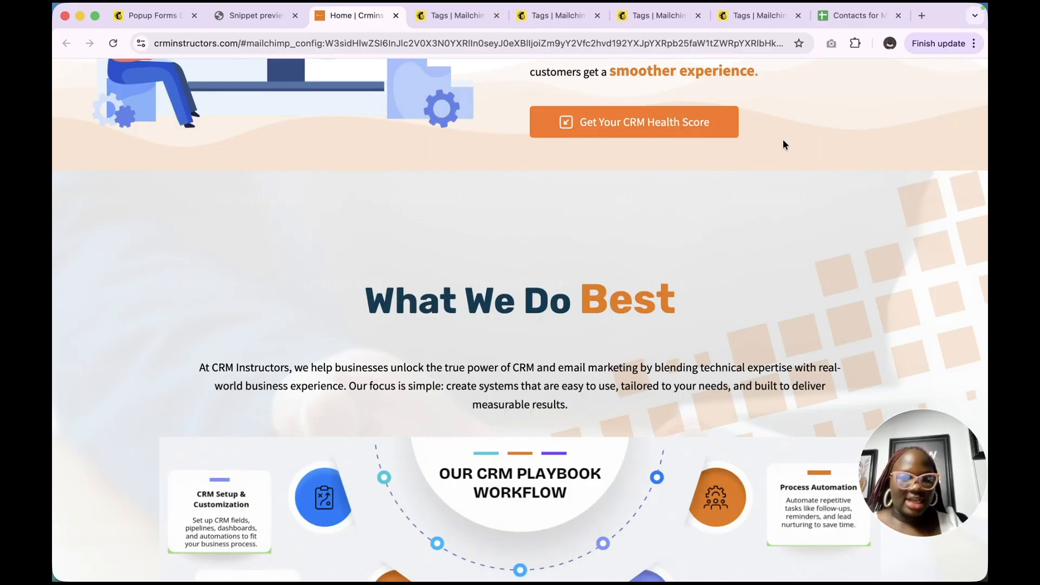
scroll(403, 284, up, 15)
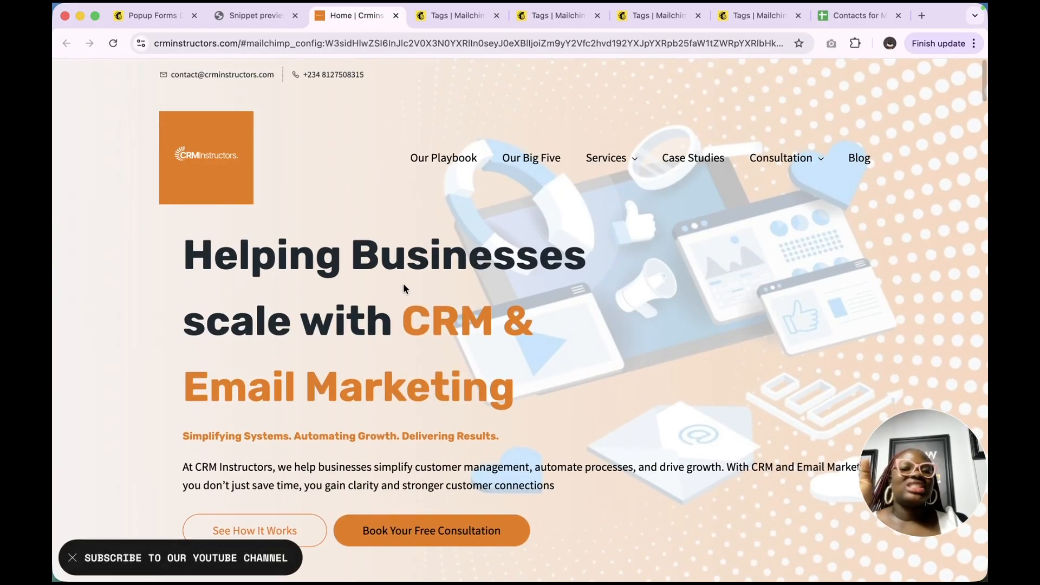